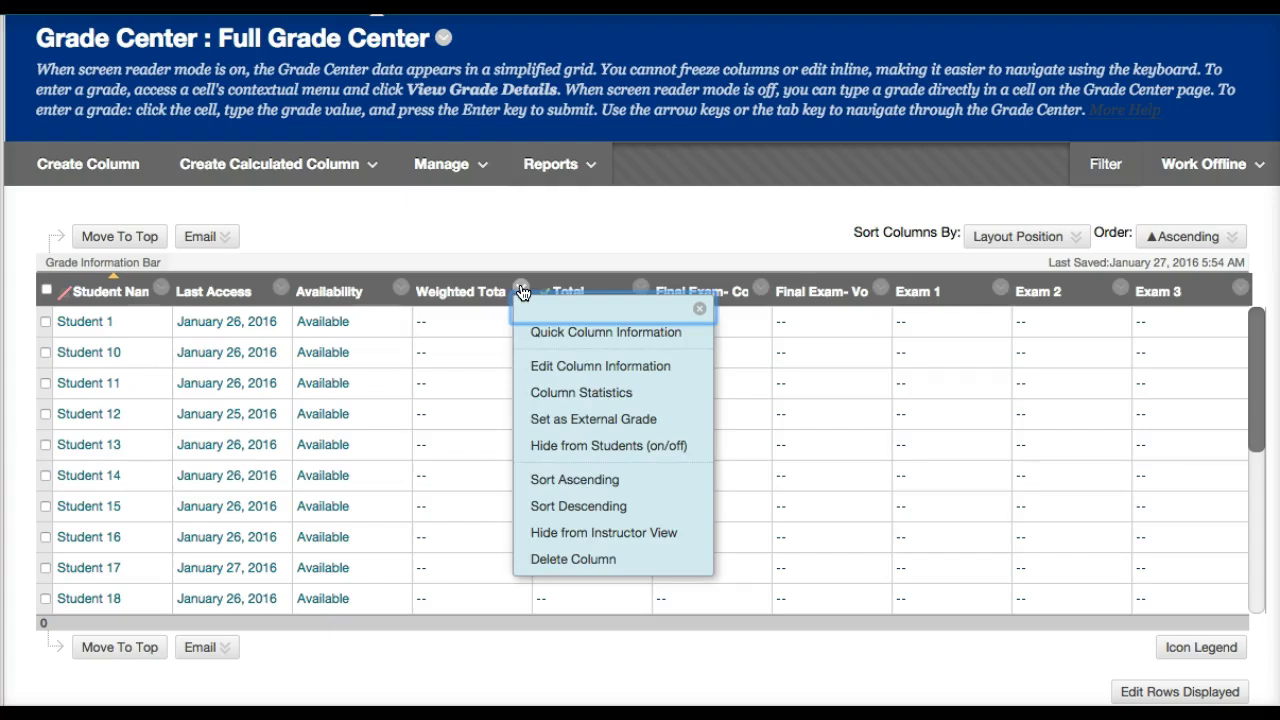
- Set the Weighted Total column as the external grade and delete the Total column
{"action": "left_click", "coordinate": [533, 424]}
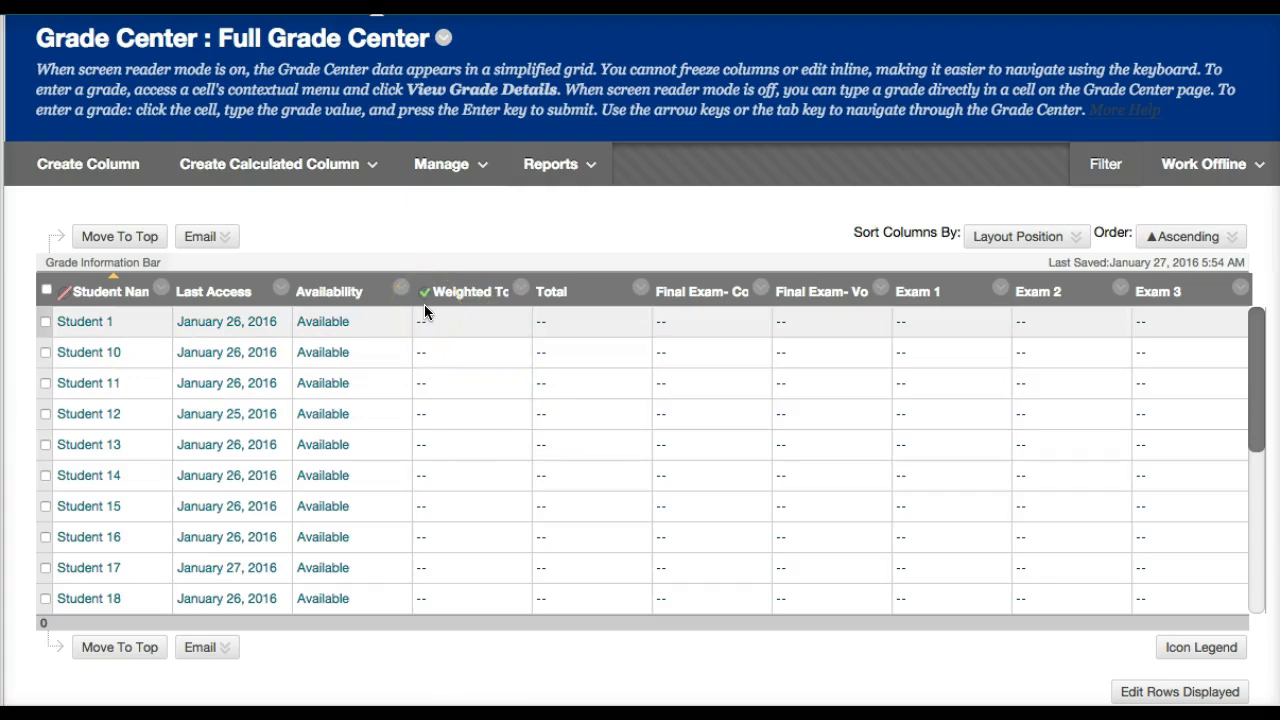
{"action": "left_click", "coordinate": [642, 290]}
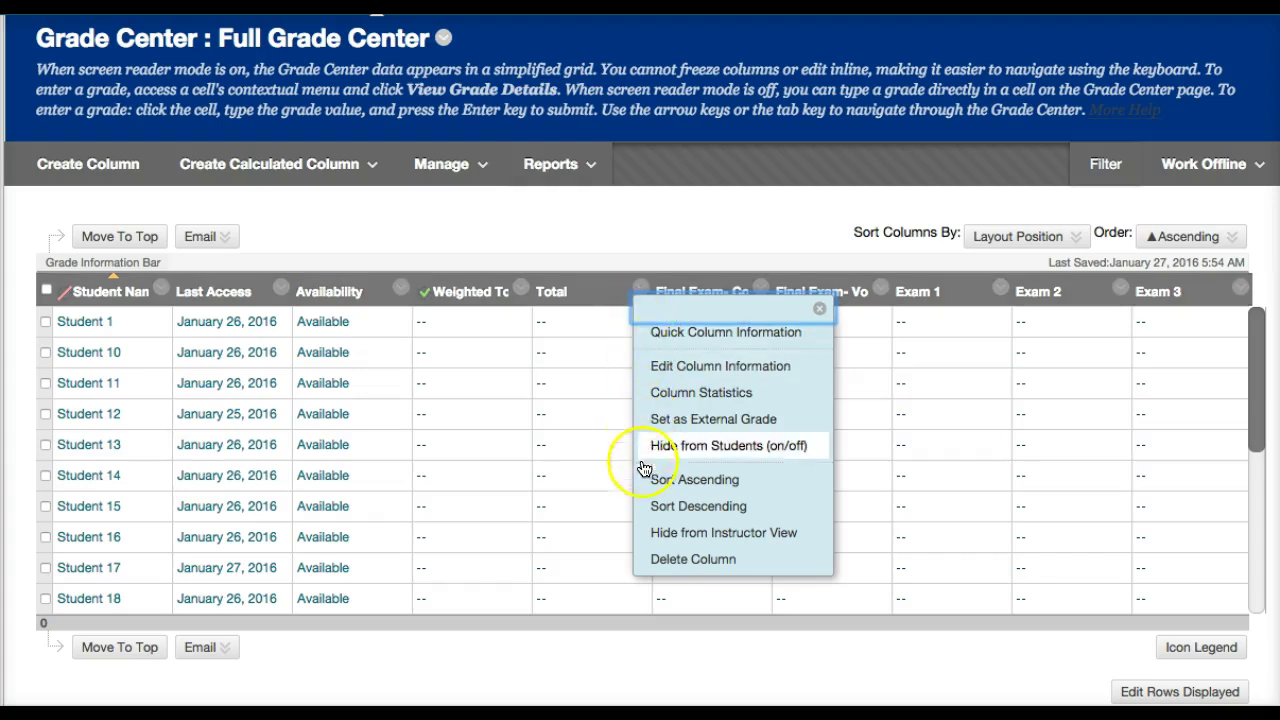
{"action": "left_click", "coordinate": [649, 563]}
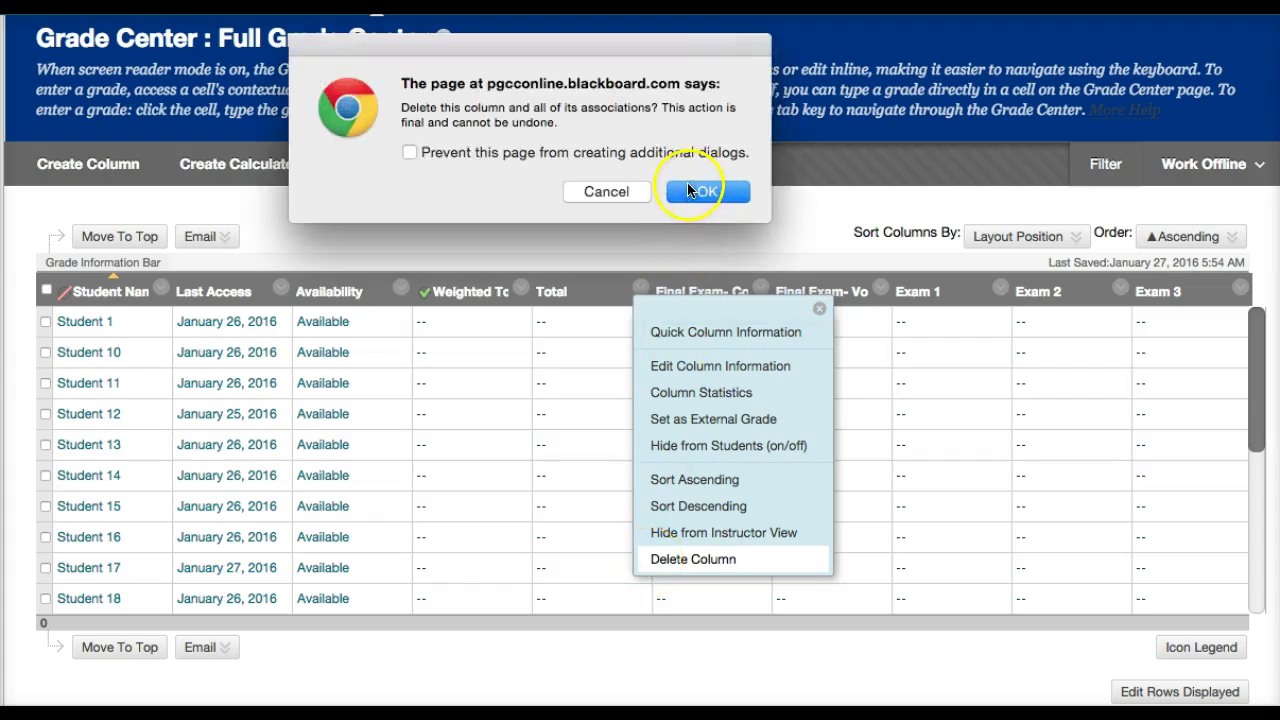
{"action": "left_click", "coordinate": [688, 196]}
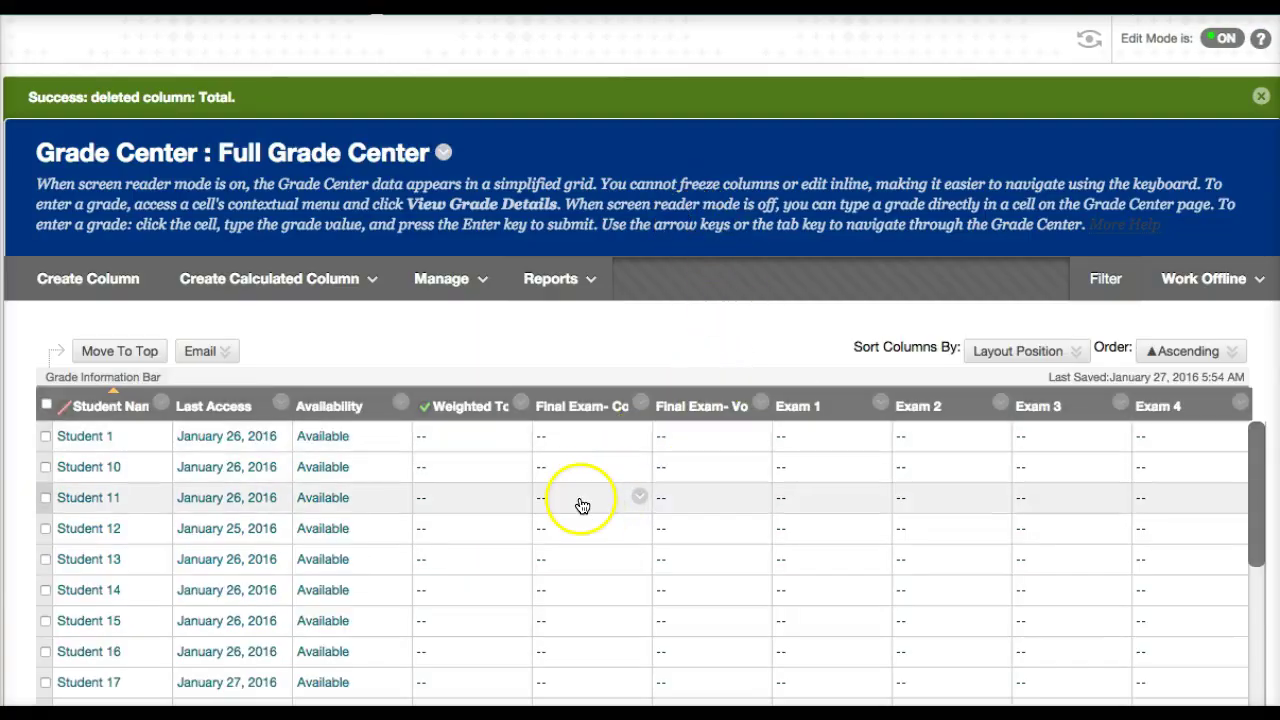
- Set the minimum number of rows displayed in the grade grid to 25
{"action": "scroll", "coordinate": [640, 400], "scroll_direction": "down", "scroll_amount": 2}
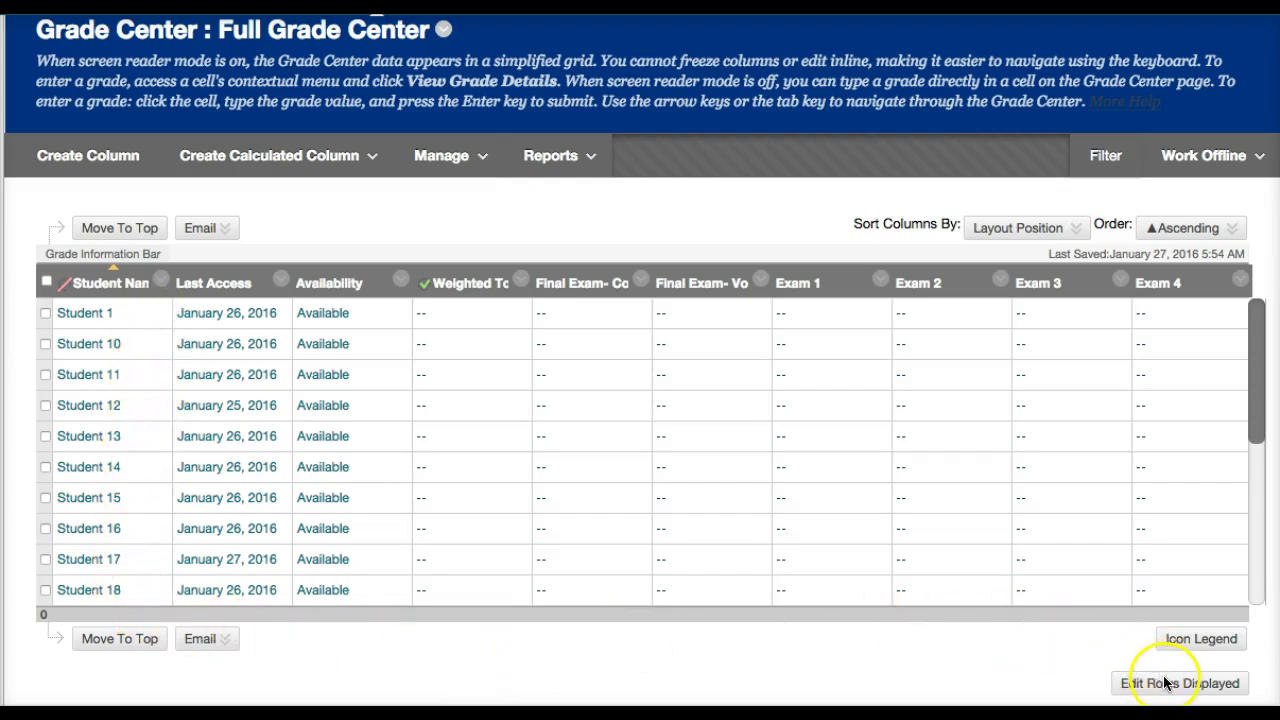
{"action": "left_click", "coordinate": [1192, 690]}
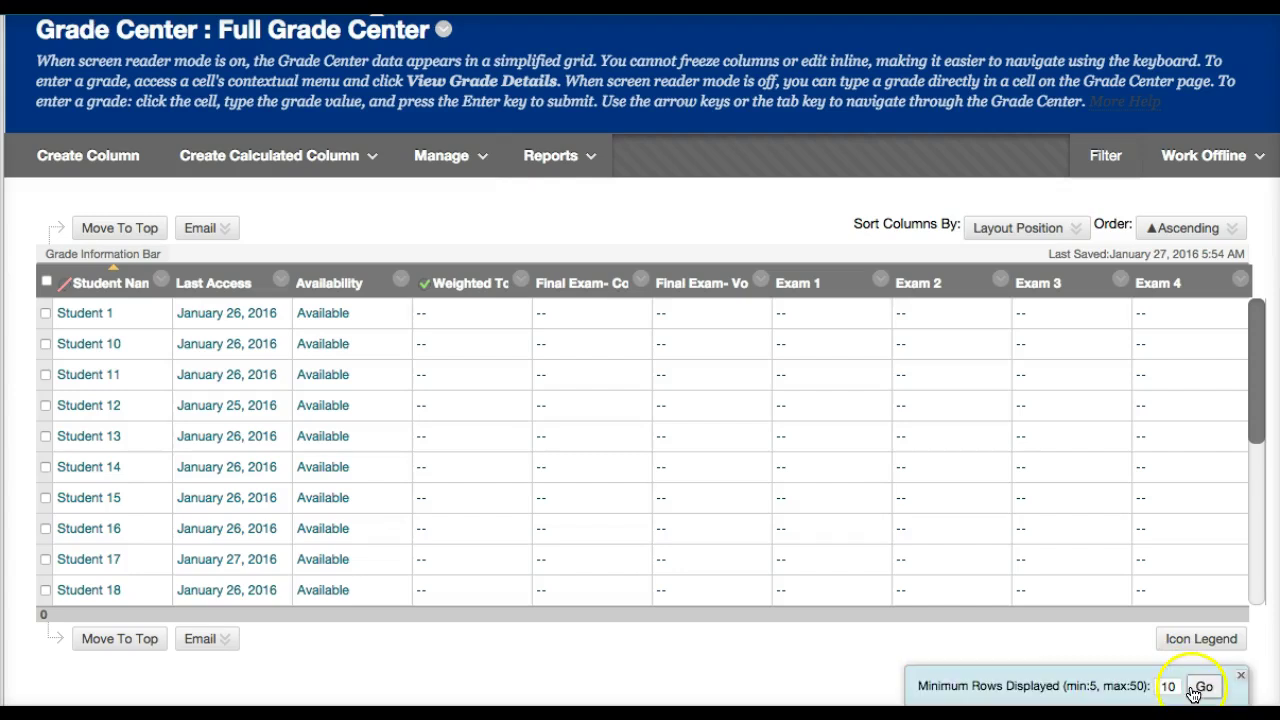
{"action": "key", "text": "BackSpace"}
{"action": "key", "text": "BackSpace"}
{"action": "type", "text": "25"}
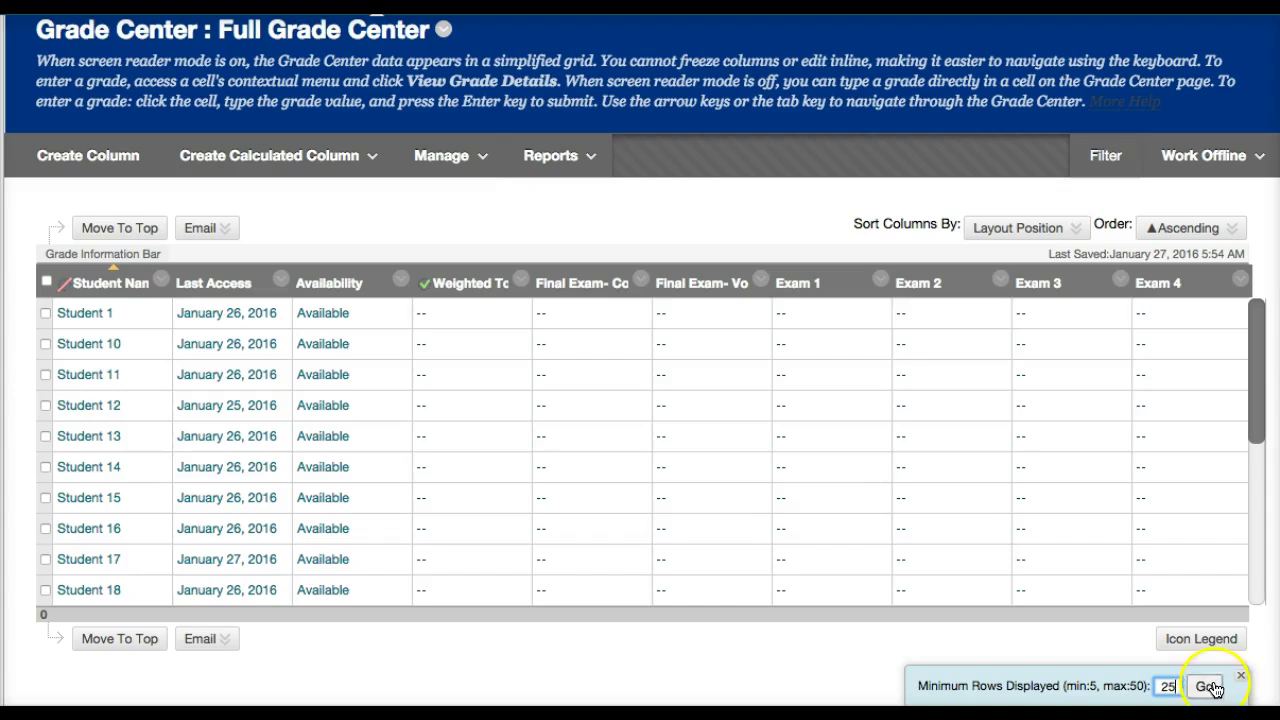
{"action": "left_click", "coordinate": [1204, 686]}
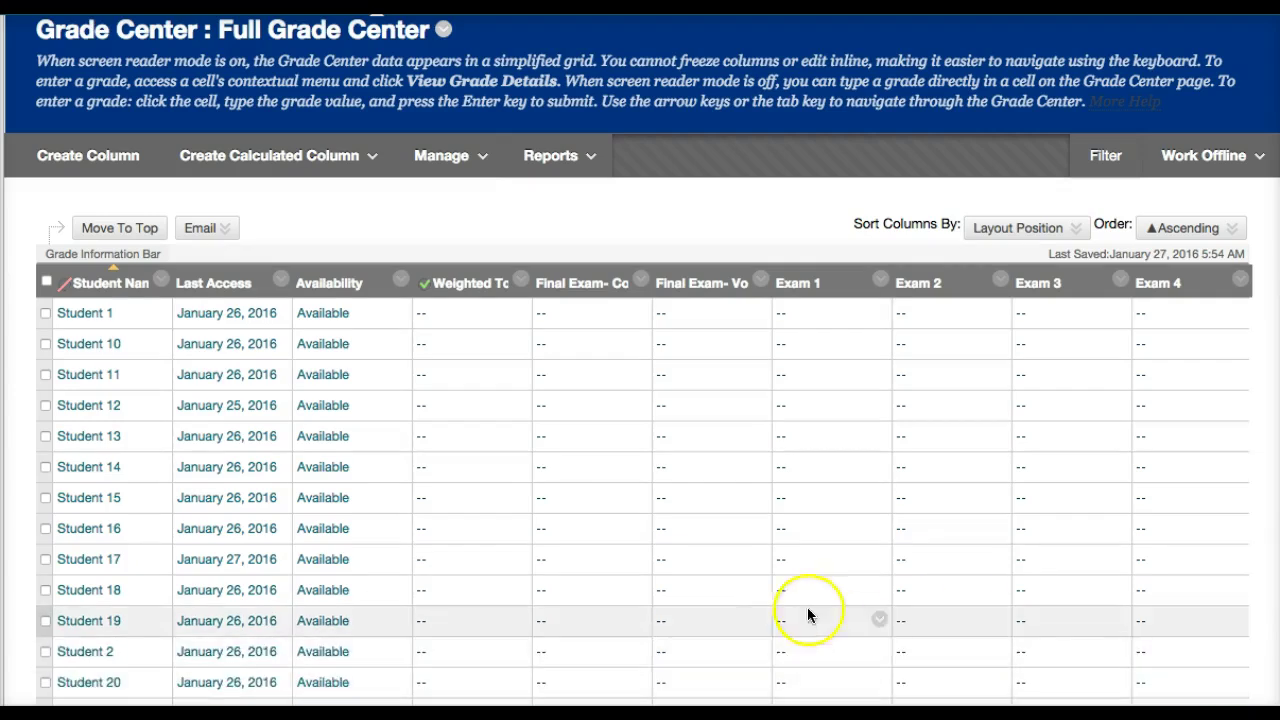
{"action": "scroll", "coordinate": [602, 600], "scroll_direction": "down", "scroll_amount": 3}
{"action": "scroll", "coordinate": [602, 603], "scroll_direction": "down", "scroll_amount": 5}
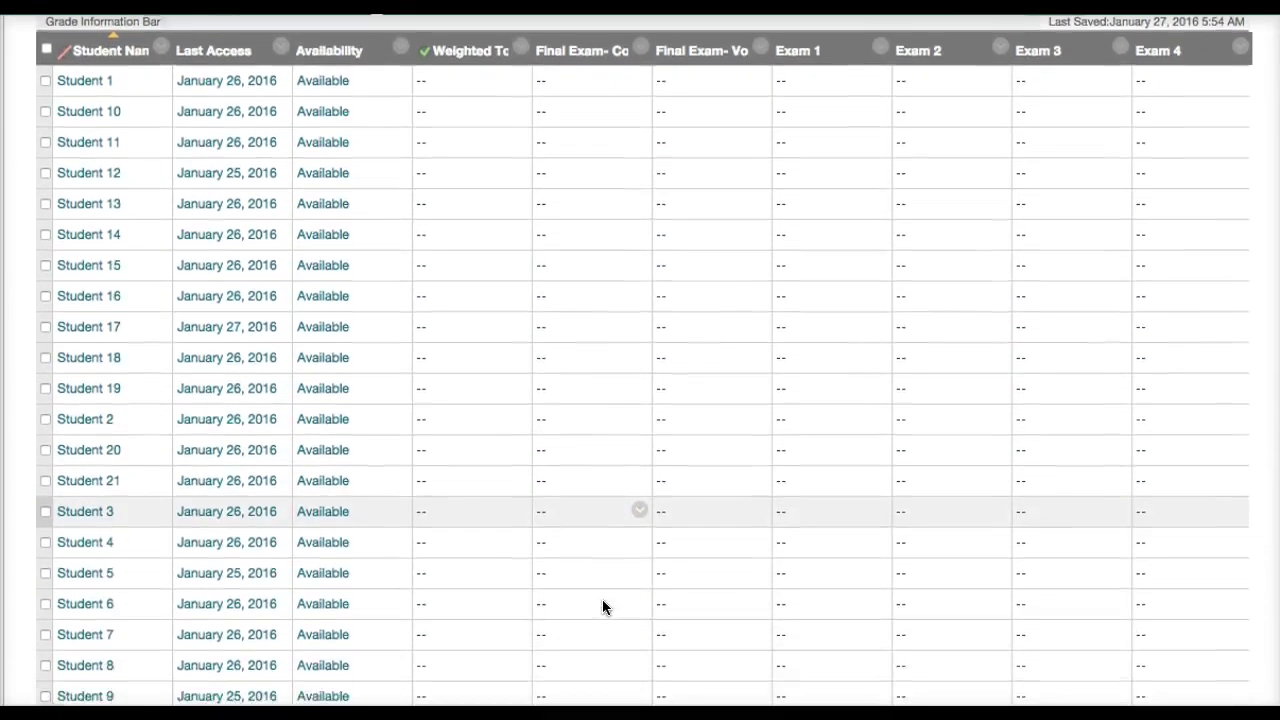
{"action": "scroll", "coordinate": [602, 599], "scroll_direction": "up", "scroll_amount": 4}
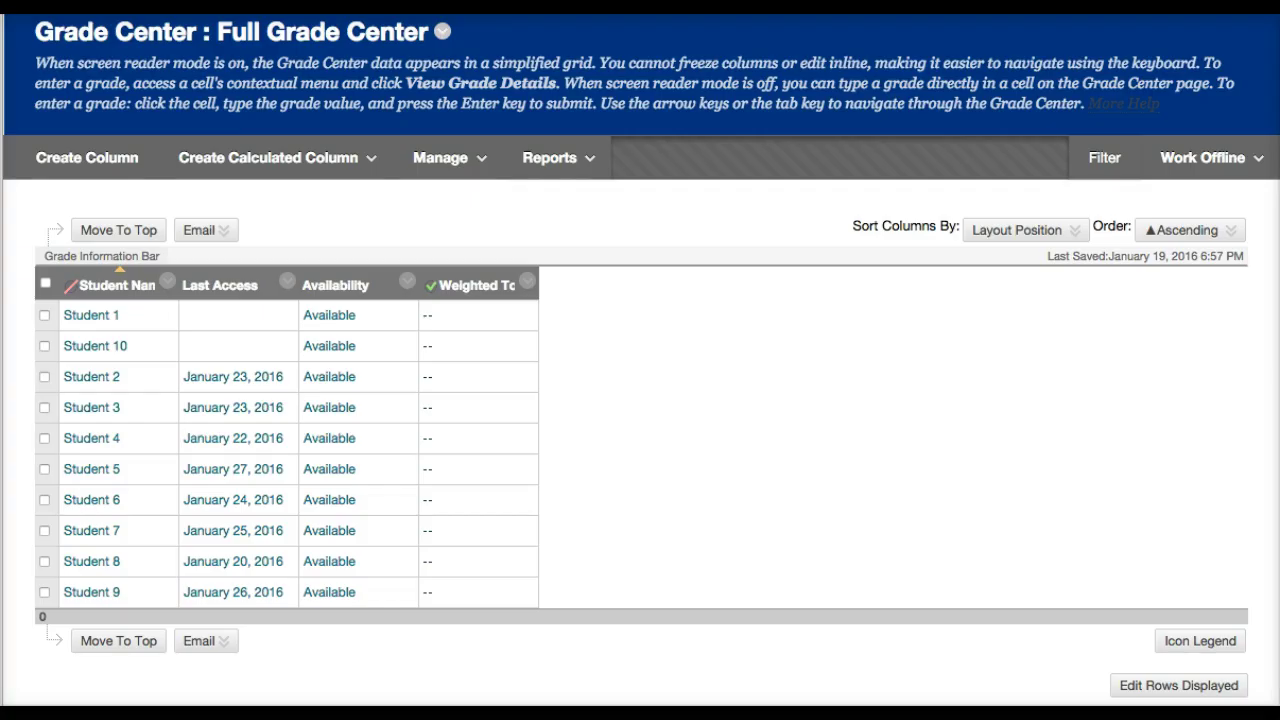
- Create a new grade category named Quizzes from the Grade Center's category management
{"action": "left_click", "coordinate": [455, 165]}
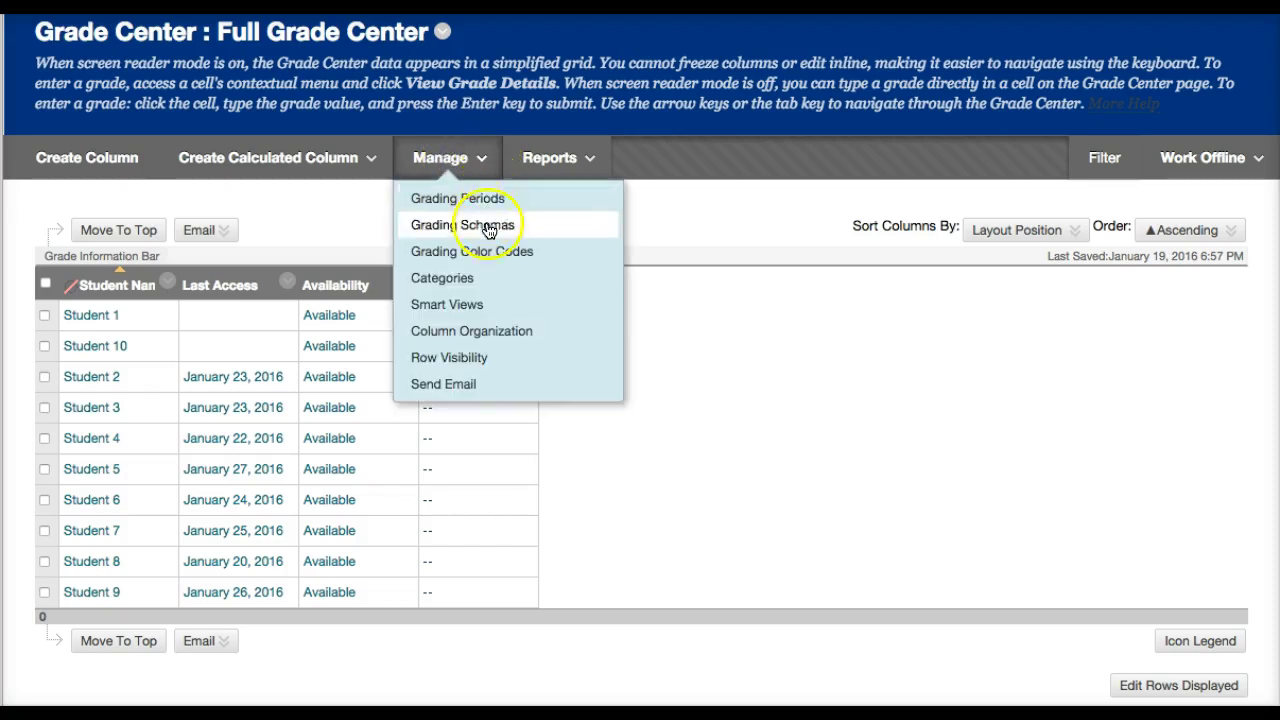
{"action": "left_click", "coordinate": [483, 283]}
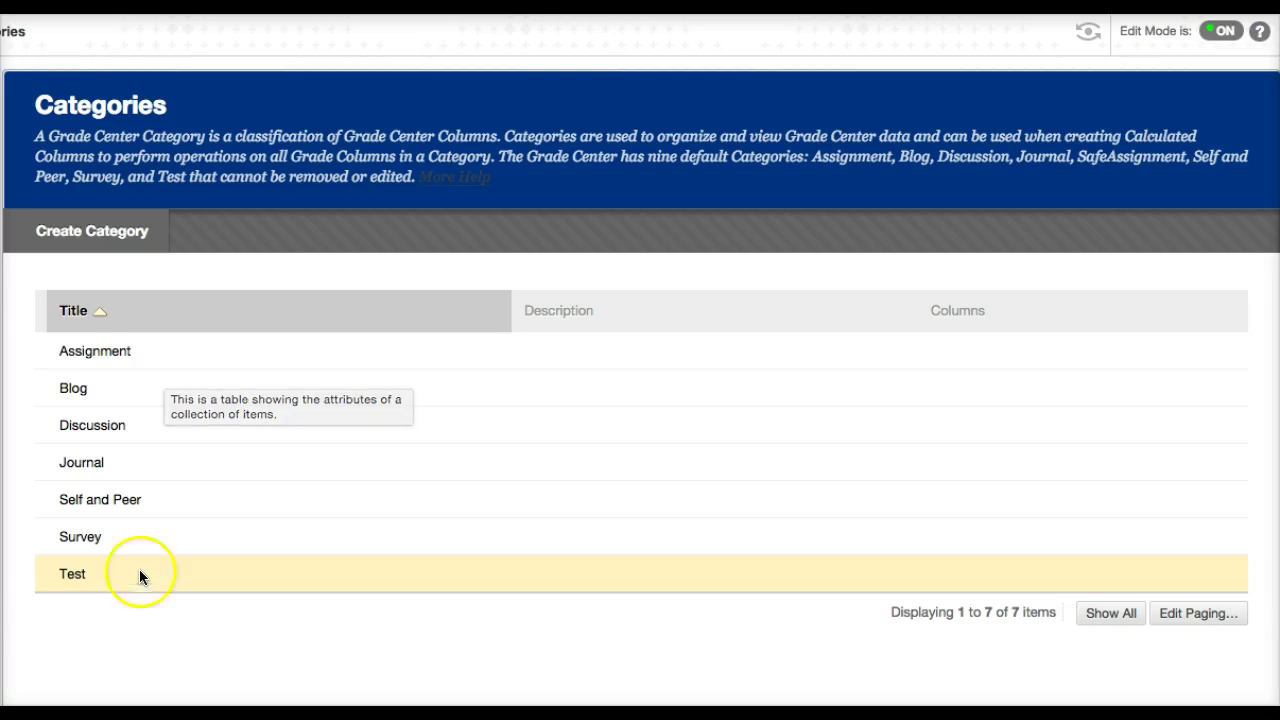
{"action": "left_click", "coordinate": [146, 234]}
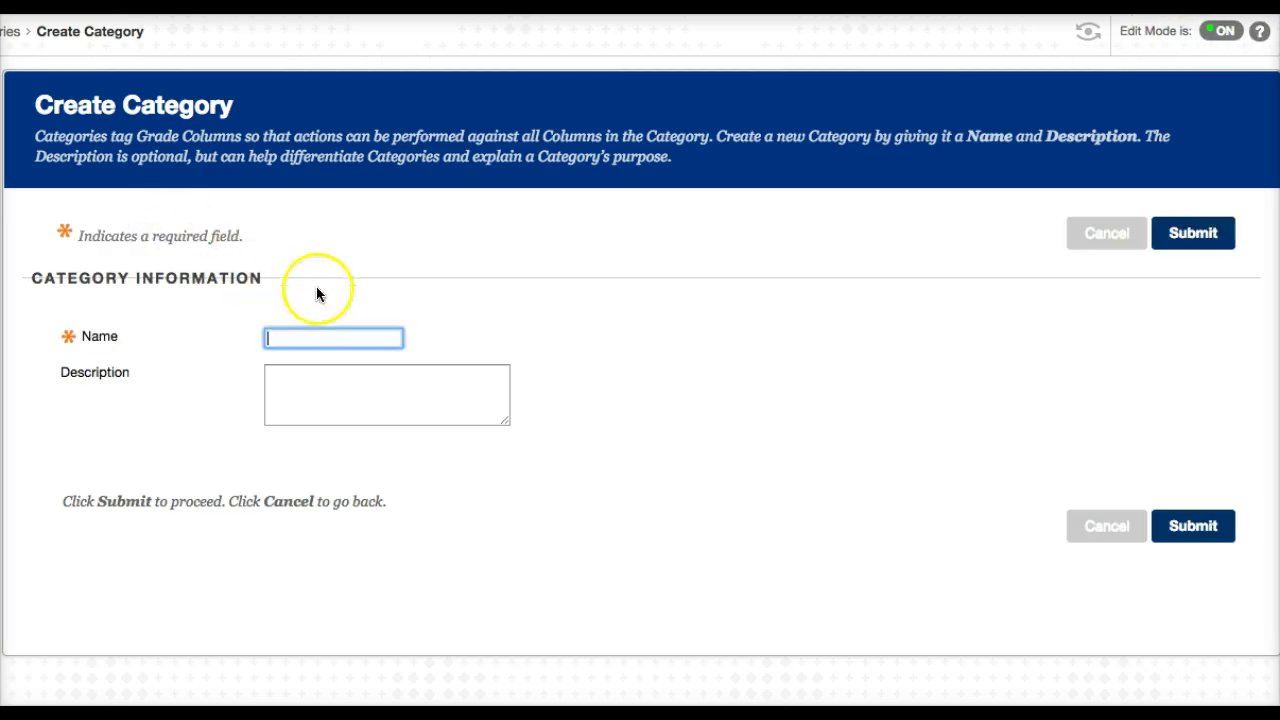
{"action": "left_click", "coordinate": [354, 341]}
{"action": "type", "text": "Quizzes"}
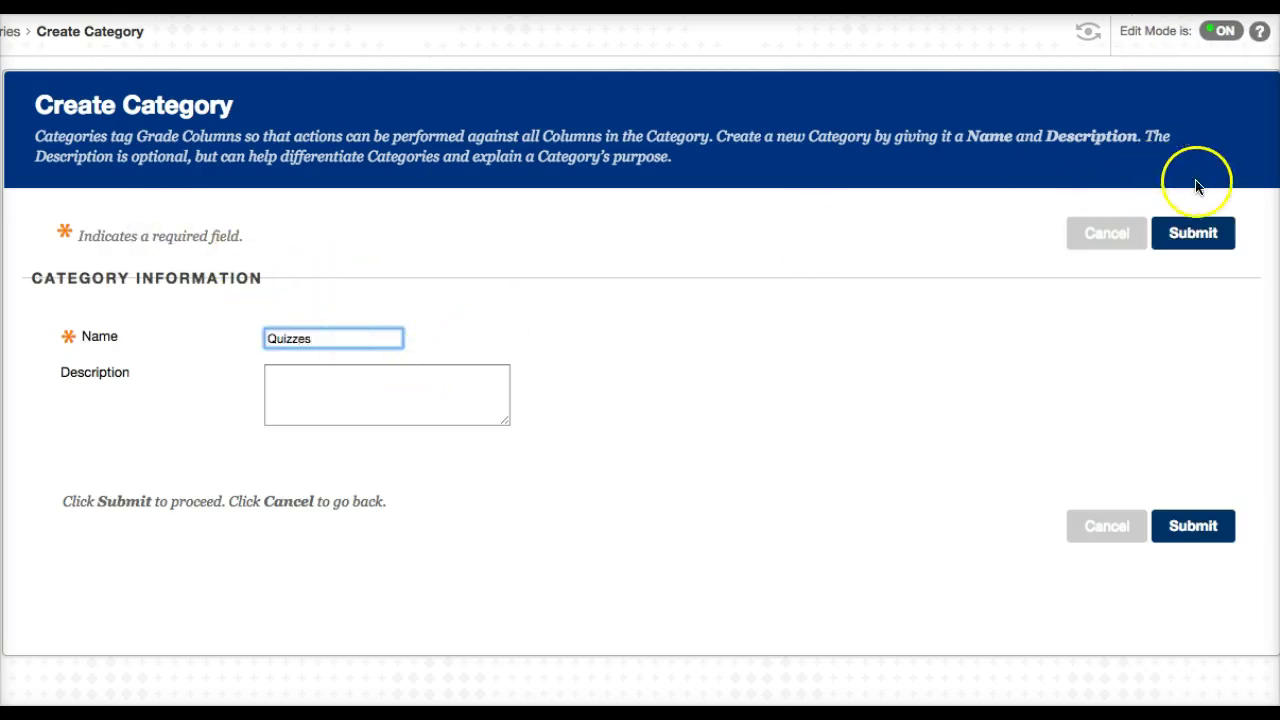
{"action": "left_click", "coordinate": [1205, 238]}
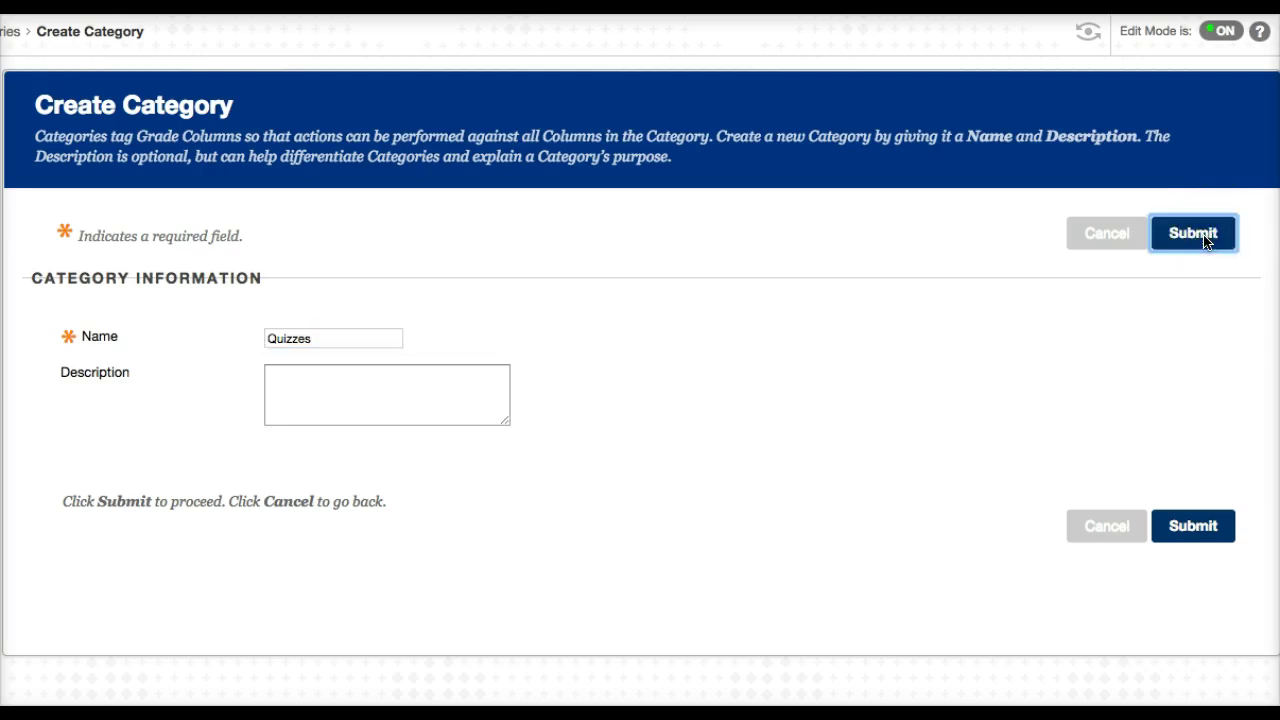
- Create another grade category named CW HW Lab
{"action": "left_click", "coordinate": [114, 272]}
{"action": "left_click", "coordinate": [328, 333]}
{"action": "type", "text": "CW HW Lab"}
{"action": "left_click", "coordinate": [1207, 236]}
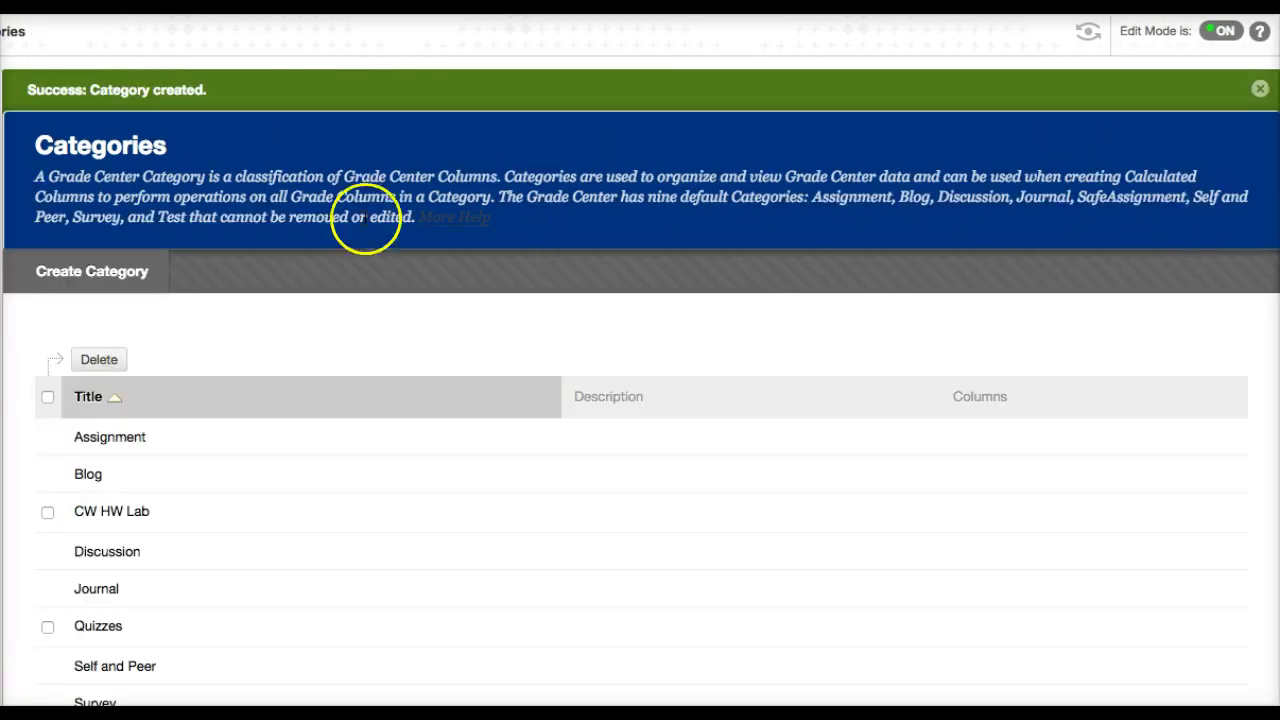
- Add a grade category named Final Editing
{"action": "left_click", "coordinate": [125, 286]}
{"action": "left_click", "coordinate": [335, 340]}
{"action": "type", "text": "Final Editing"}
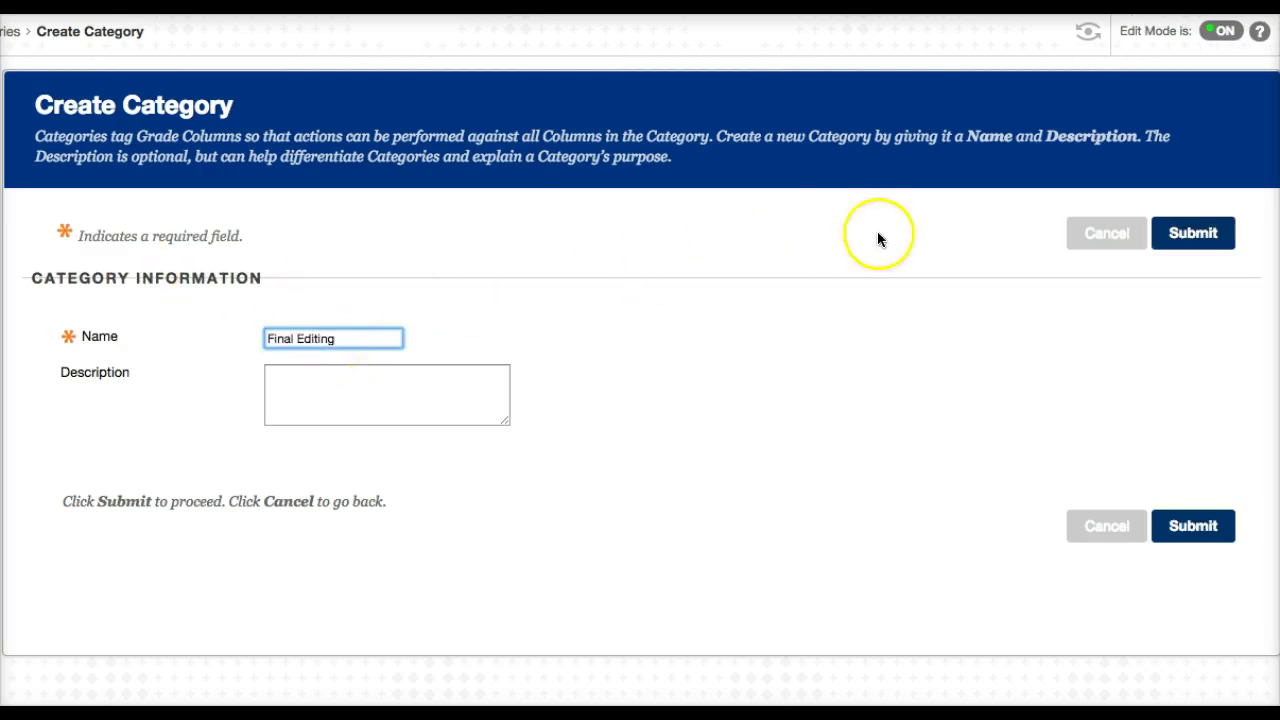
{"action": "left_click", "coordinate": [1190, 233]}
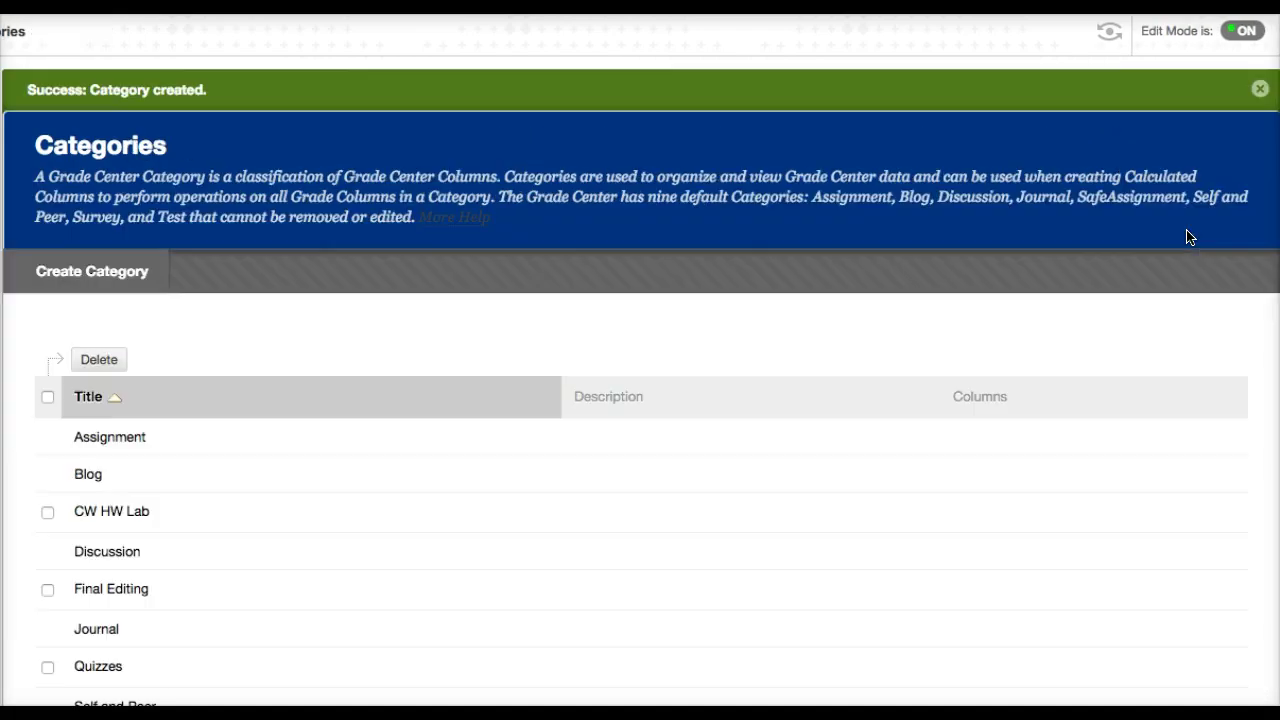
- Create a grade category named Final Essay, leaving its description empty
{"action": "left_click", "coordinate": [103, 279]}
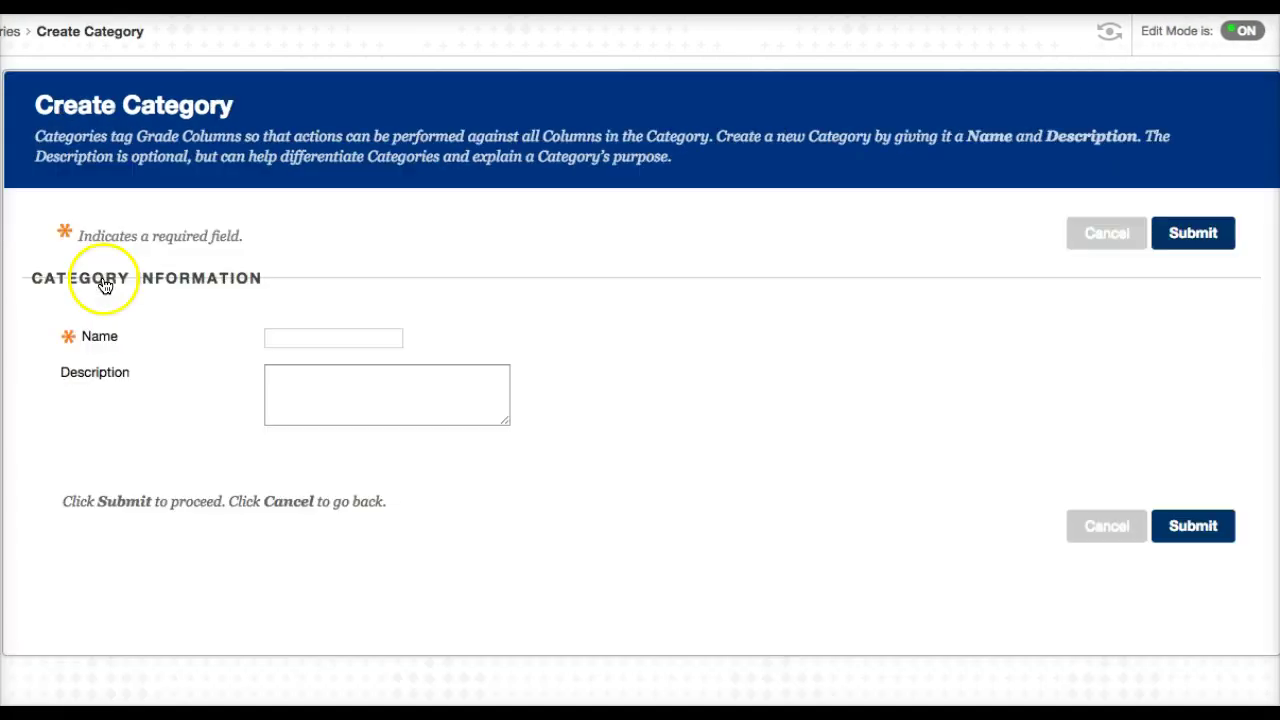
{"action": "type", "text": "Final "}
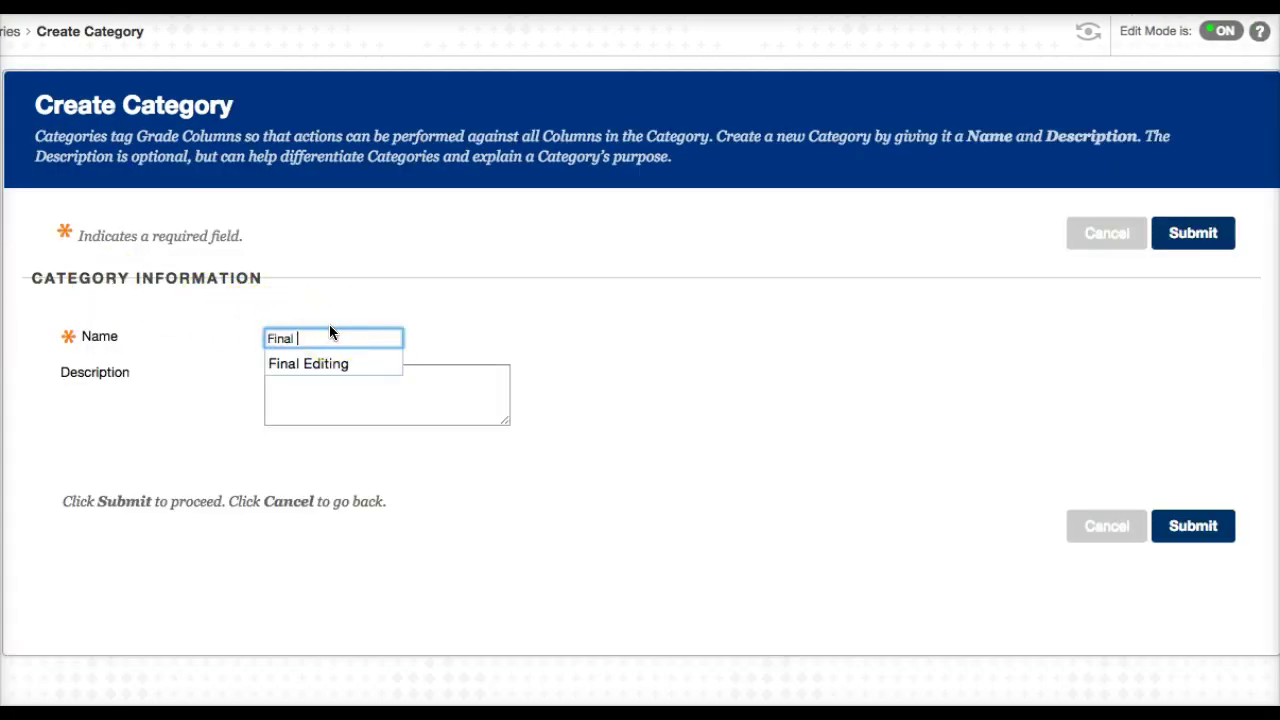
{"action": "type", "text": "W"}
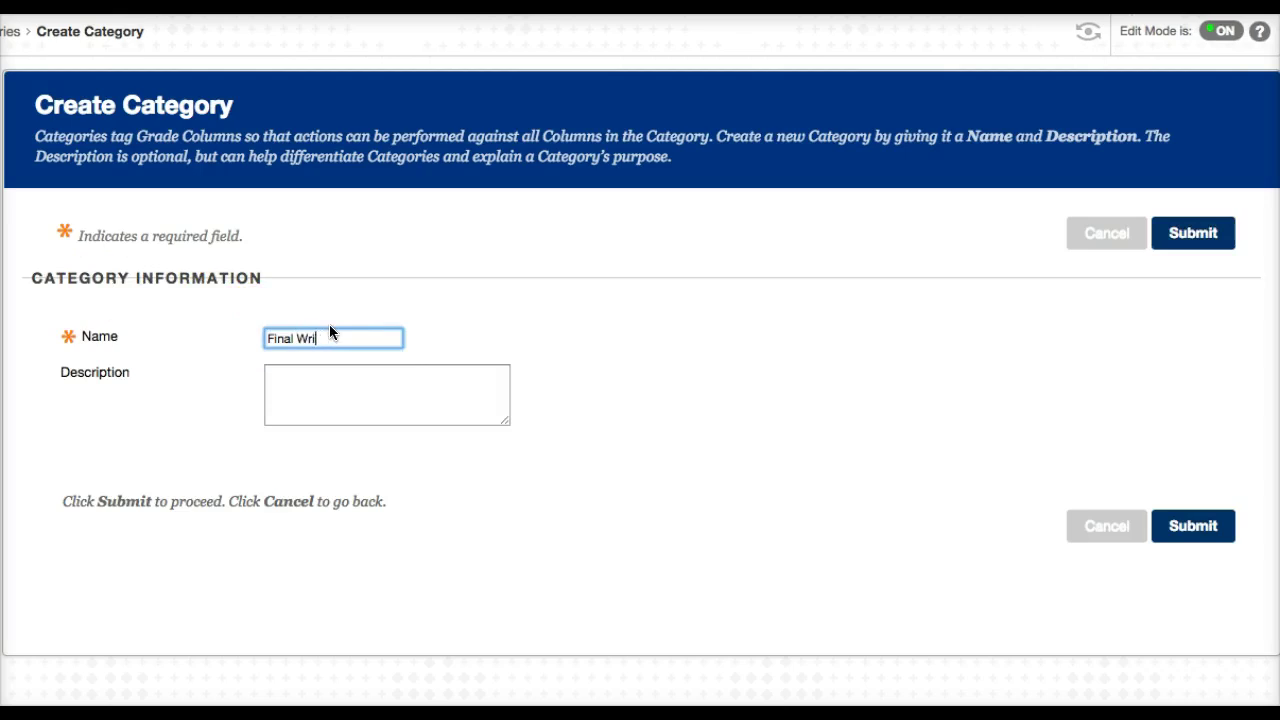
{"action": "type", "text": "ri"}
{"action": "key", "text": "BackSpace"}
{"action": "key", "text": "BackSpace"}
{"action": "type", "text": "Es"}
{"action": "left_click", "coordinate": [366, 326]}
{"action": "left_click", "coordinate": [1208, 232]}
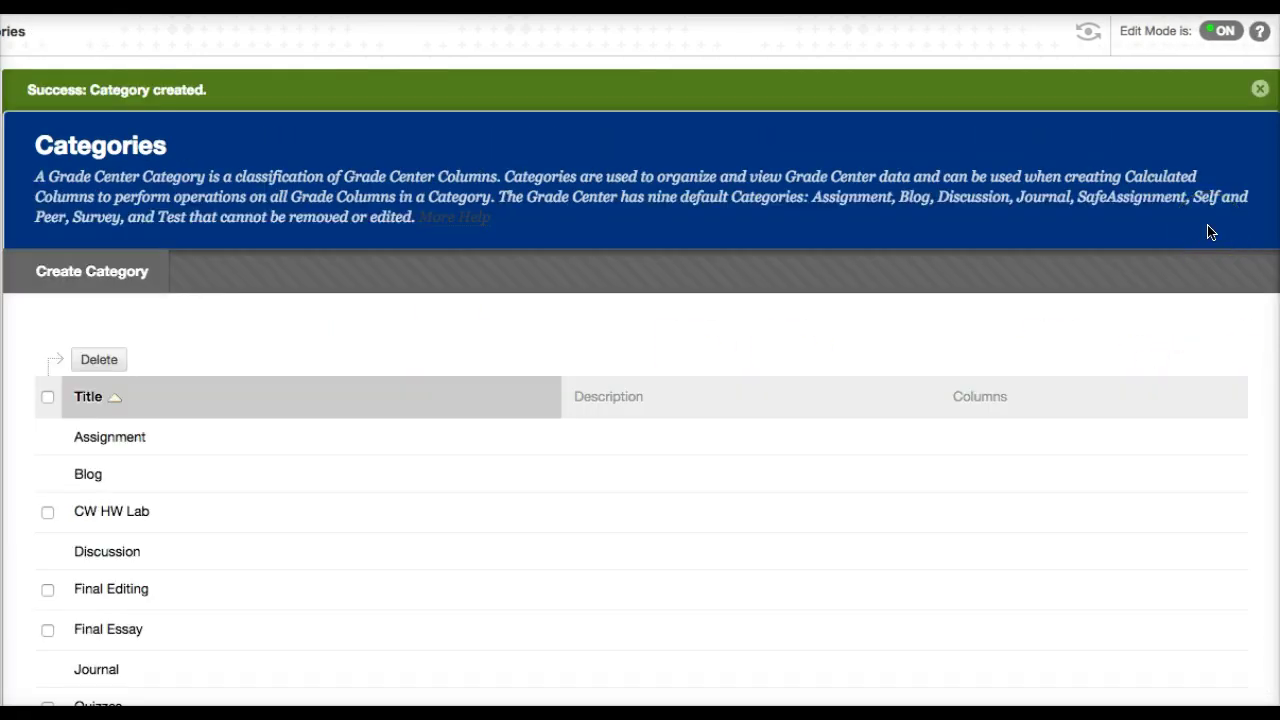
- Review the category list and return to the Full Grade Center
{"action": "scroll", "coordinate": [603, 568], "scroll_direction": "down", "scroll_amount": 4}
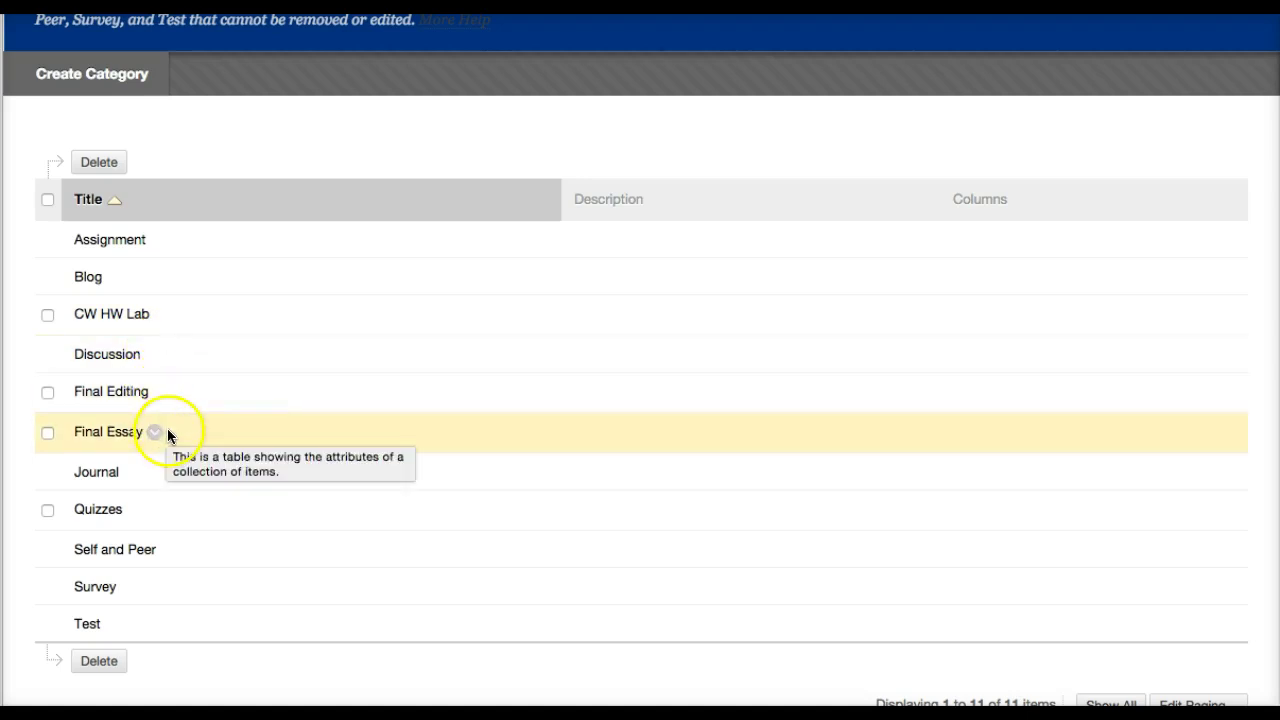
{"action": "scroll", "coordinate": [640, 400], "scroll_direction": "down", "scroll_amount": 2}
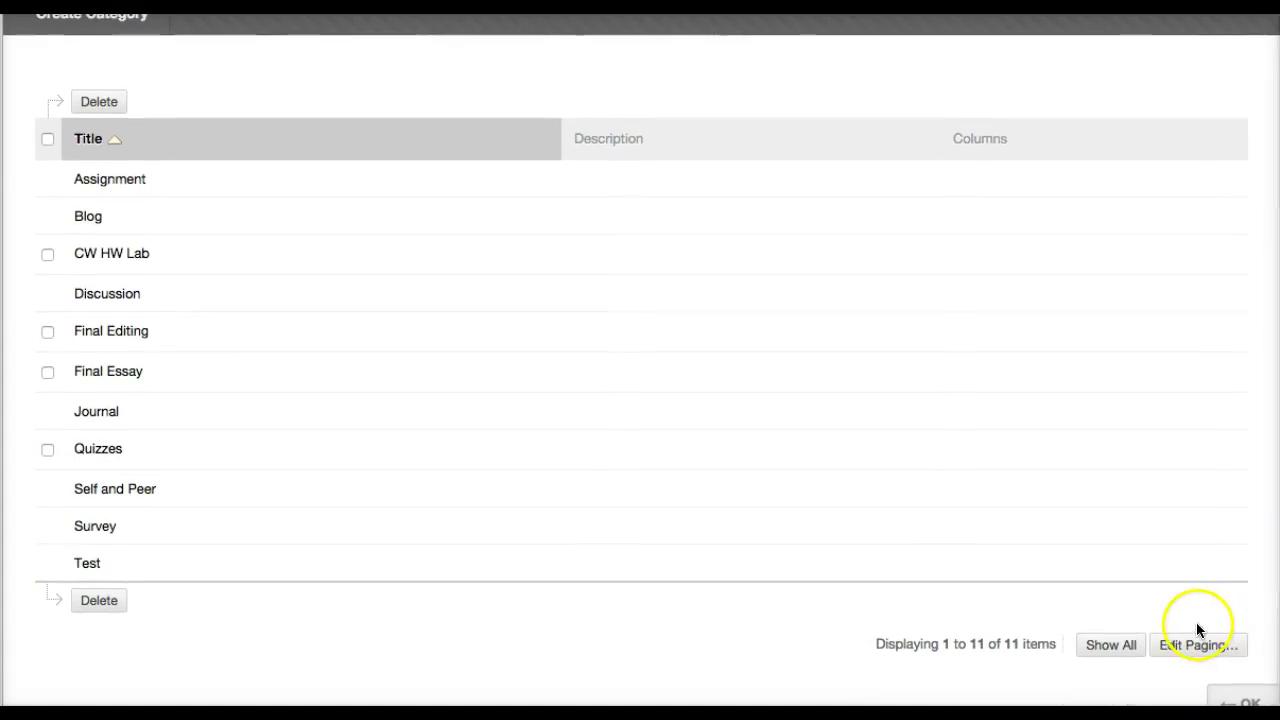
{"action": "left_click", "coordinate": [1248, 703]}
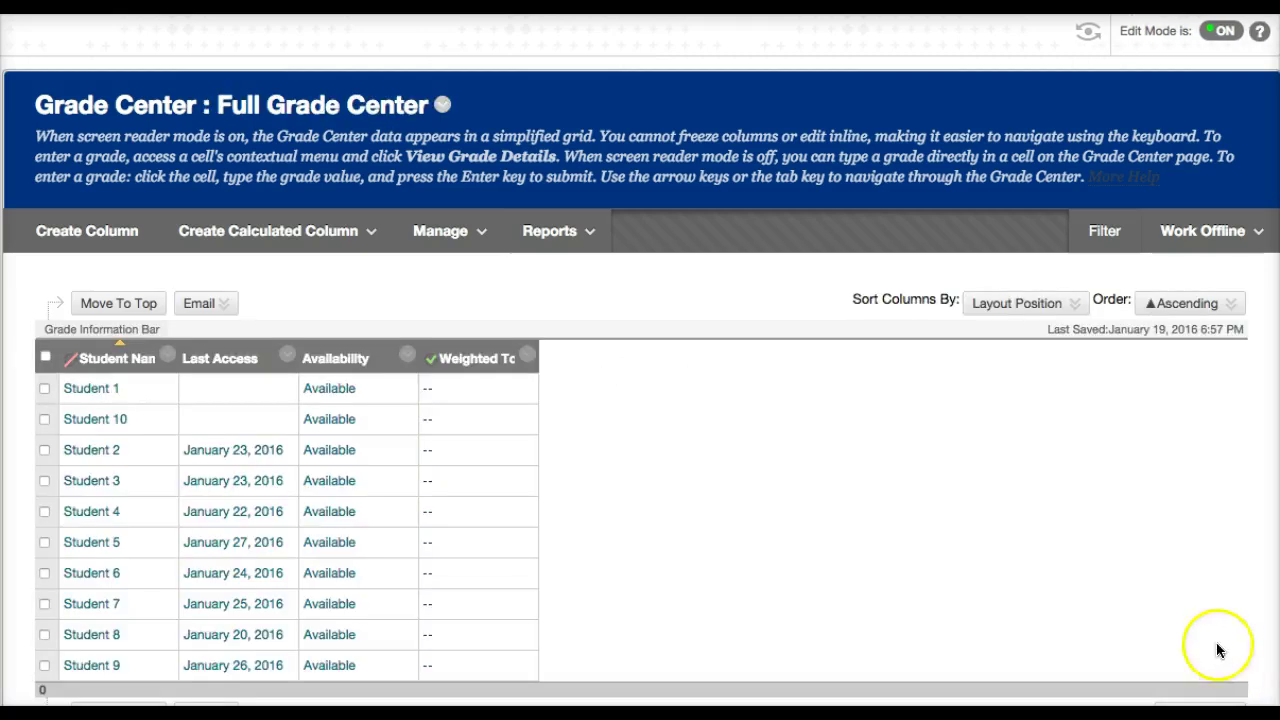
{"action": "left_click", "coordinate": [206, 709]}
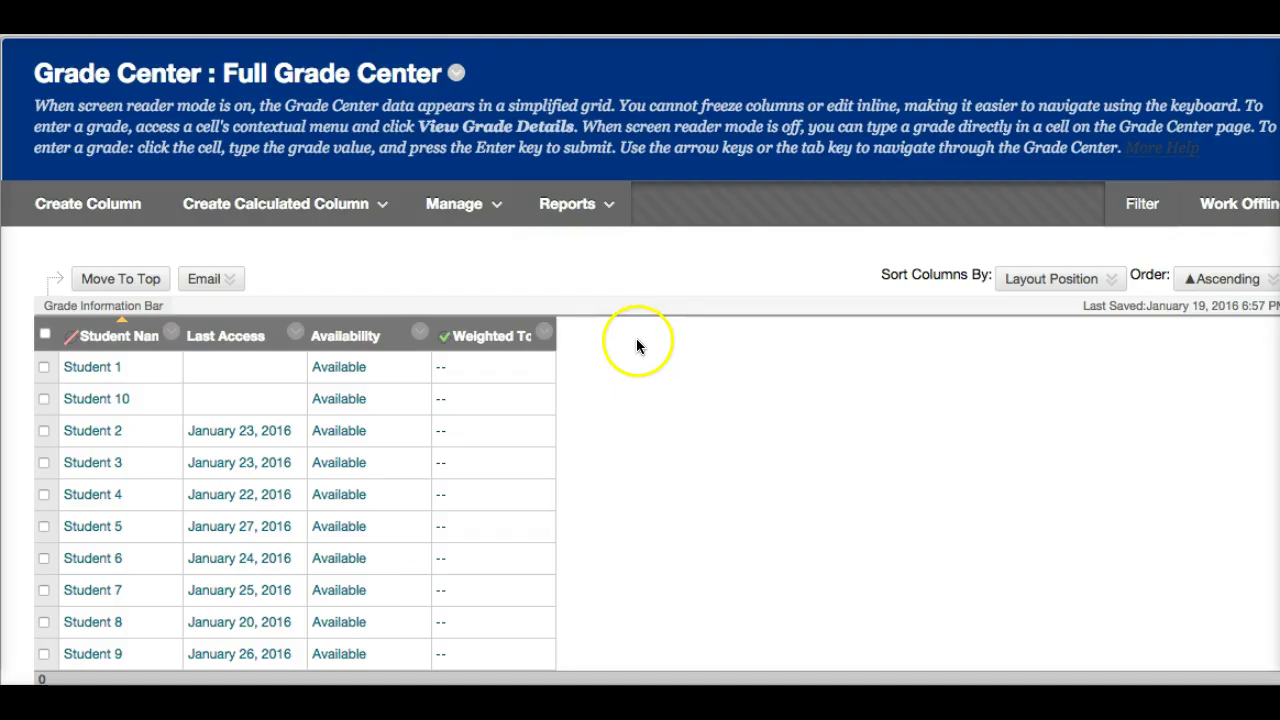
- Edit the Weighted Total column's information and set its secondary display to Letter
{"action": "left_click", "coordinate": [544, 336]}
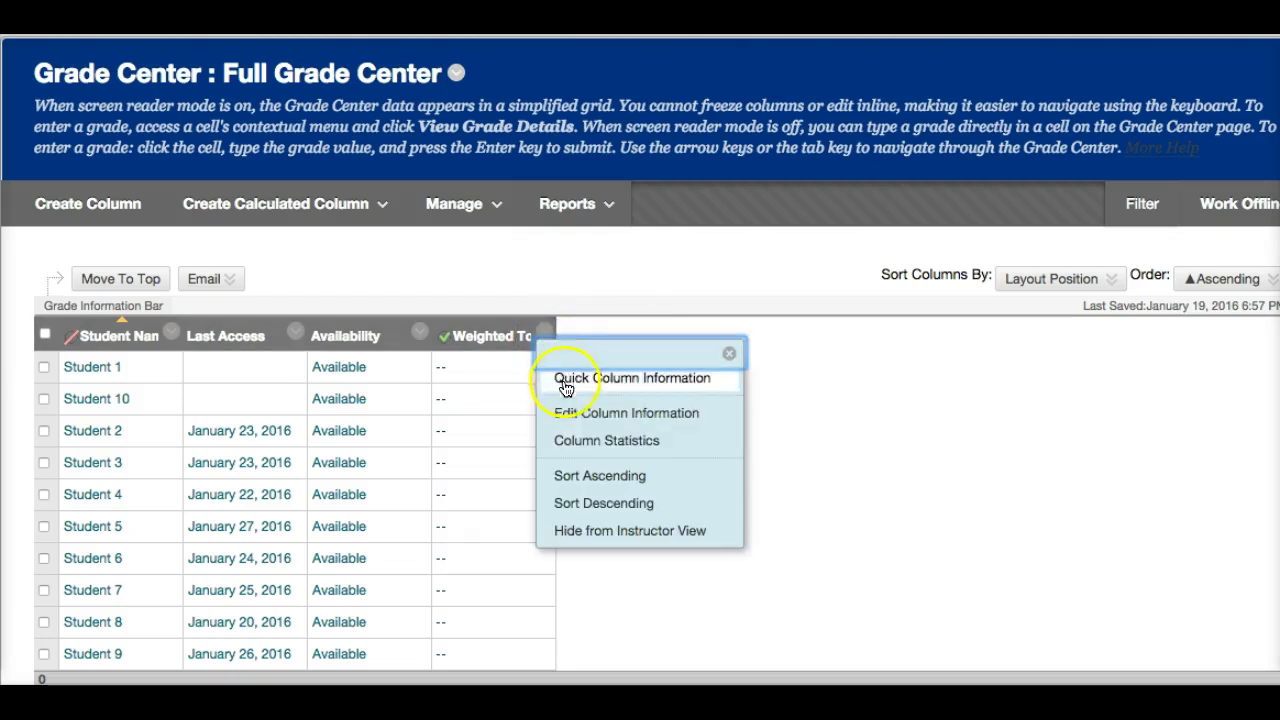
{"action": "left_click", "coordinate": [572, 418]}
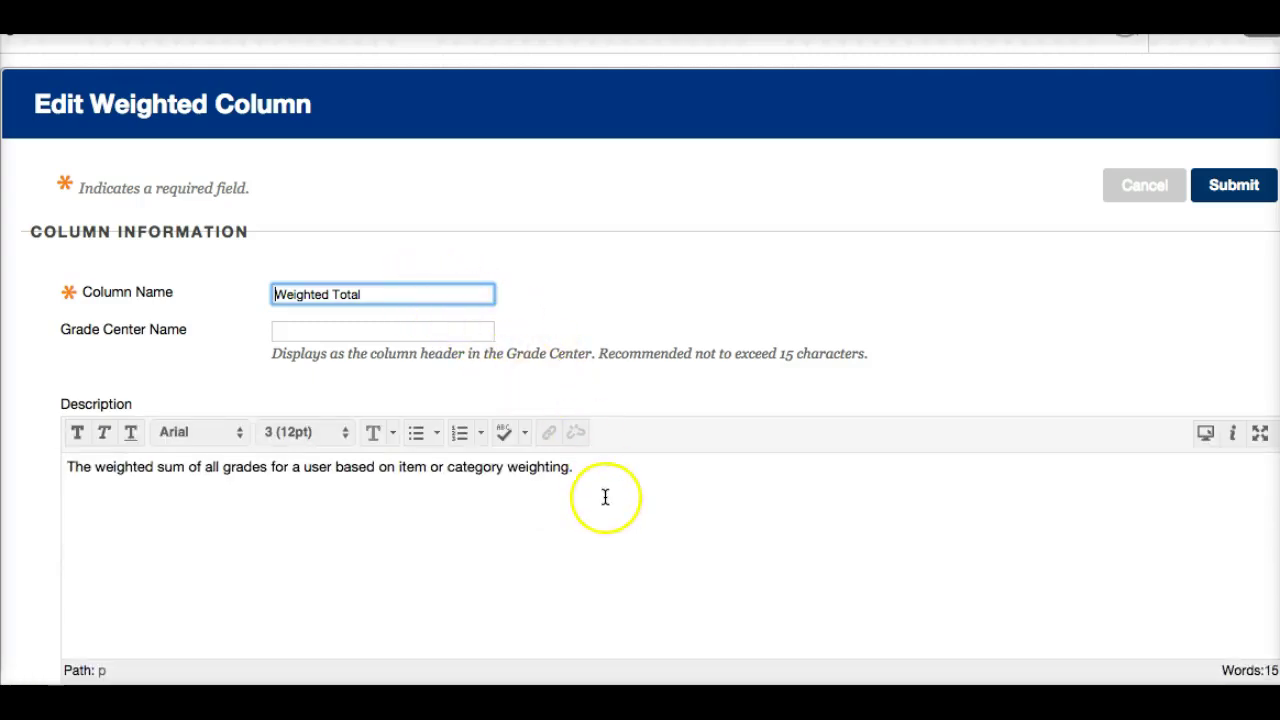
{"action": "scroll", "coordinate": [609, 511], "scroll_direction": "down", "scroll_amount": 4}
{"action": "scroll", "coordinate": [610, 511], "scroll_direction": "down", "scroll_amount": 5}
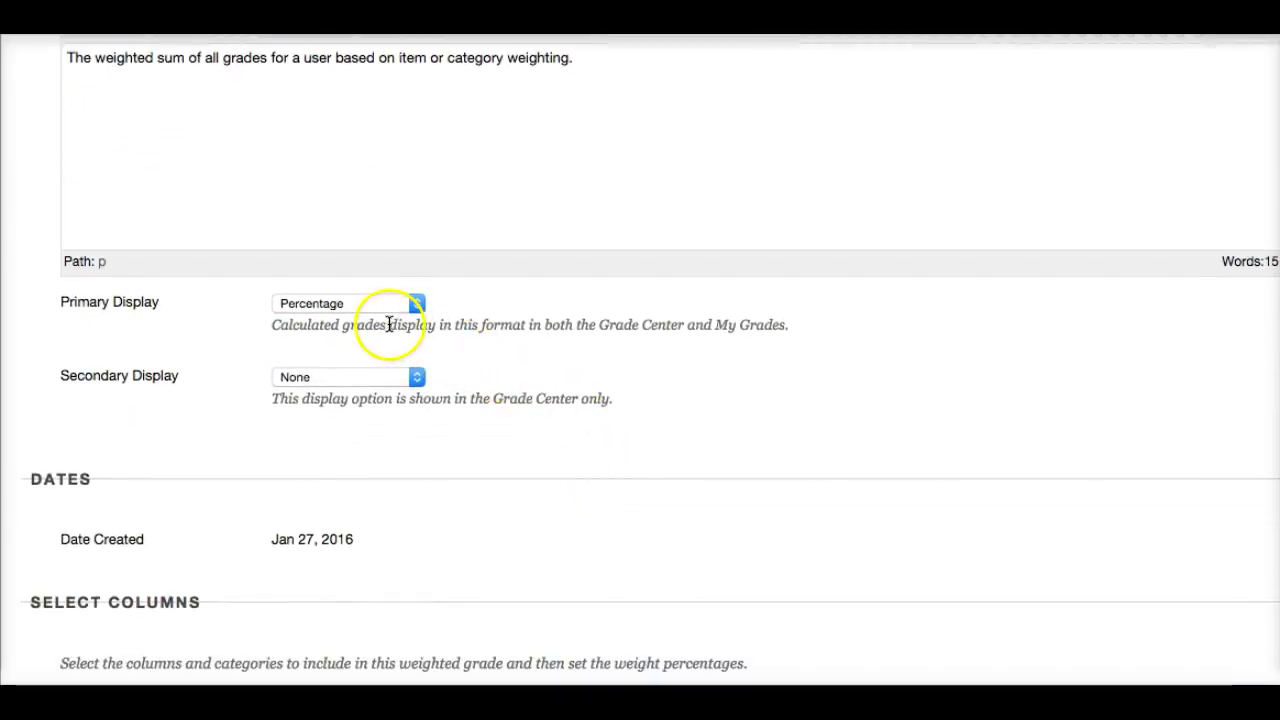
{"action": "left_click", "coordinate": [416, 379]}
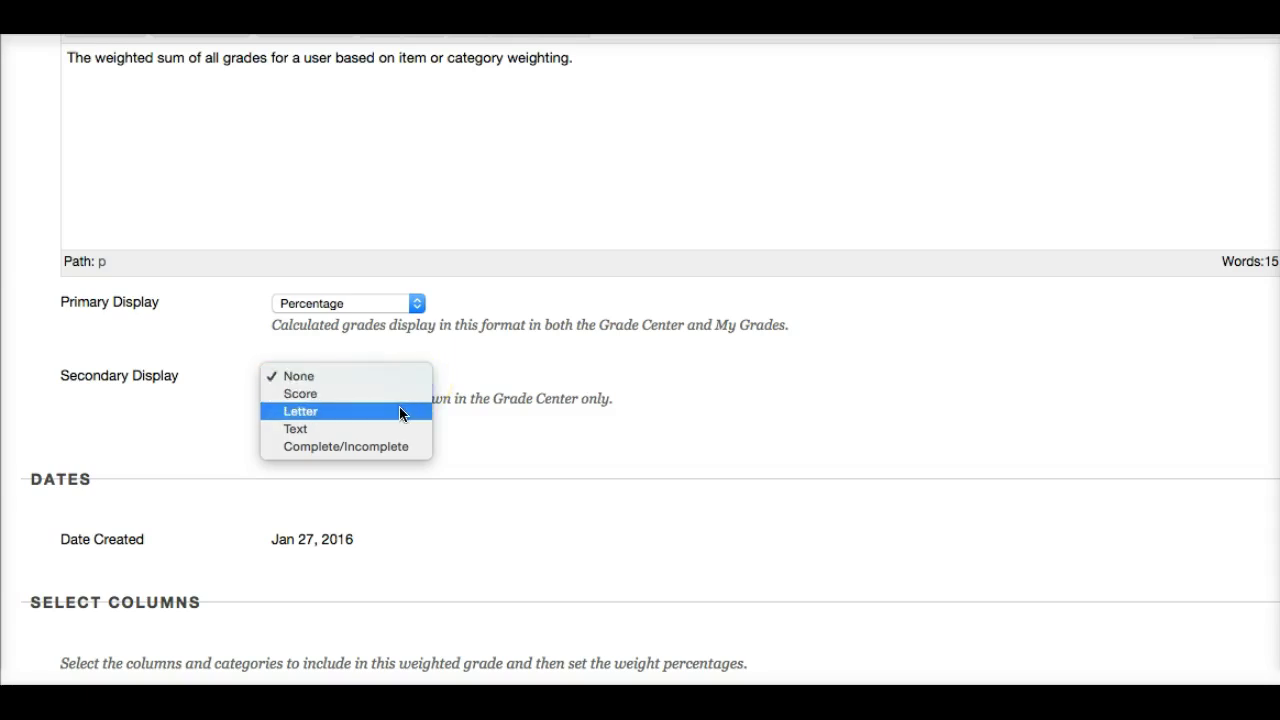
{"action": "left_click", "coordinate": [400, 411]}
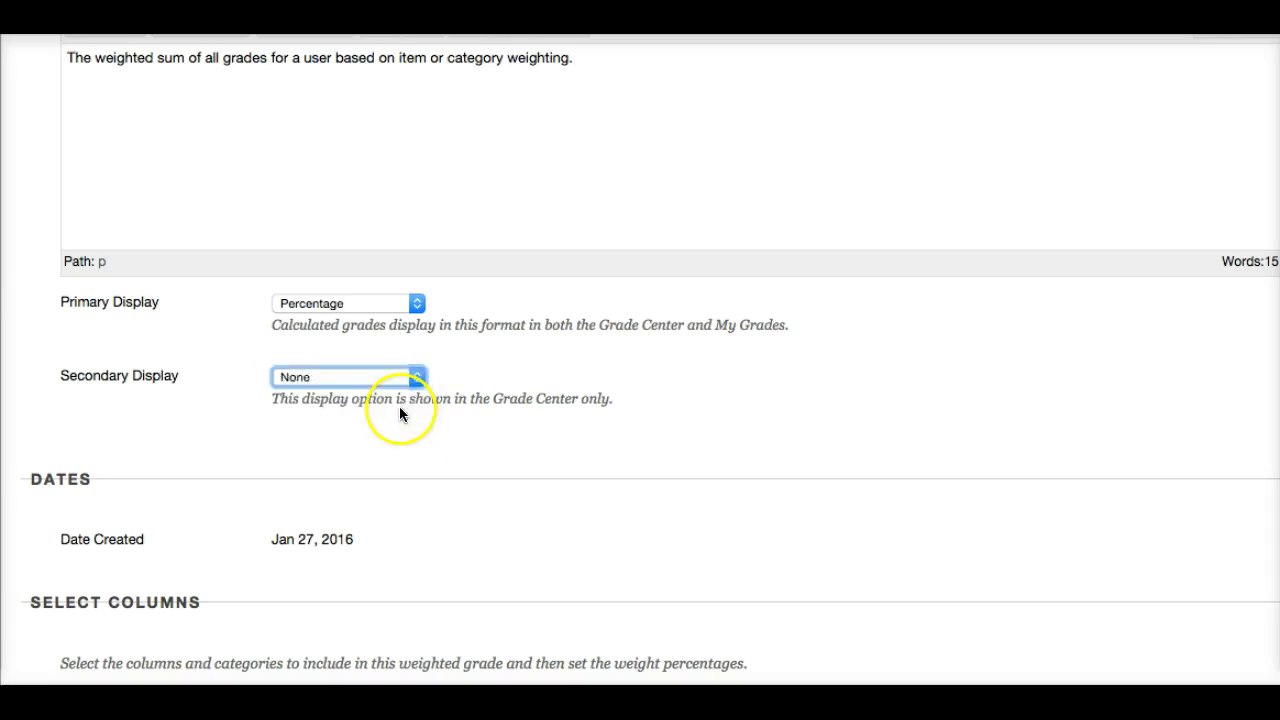
- Add the Quizzes category to the selected columns of the weighted grade
{"action": "scroll", "coordinate": [522, 535], "scroll_direction": "down", "scroll_amount": 3}
{"action": "scroll", "coordinate": [522, 540], "scroll_direction": "down", "scroll_amount": 10}
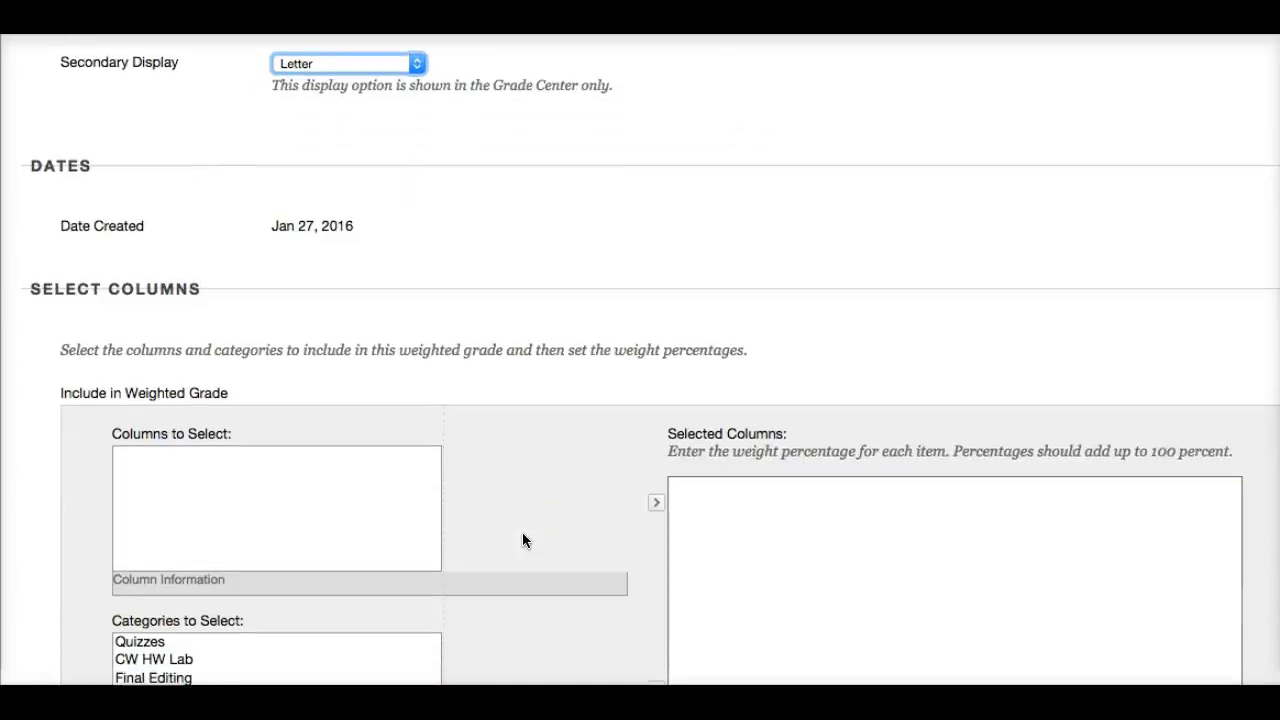
{"action": "scroll", "coordinate": [523, 533], "scroll_direction": "down", "scroll_amount": 1}
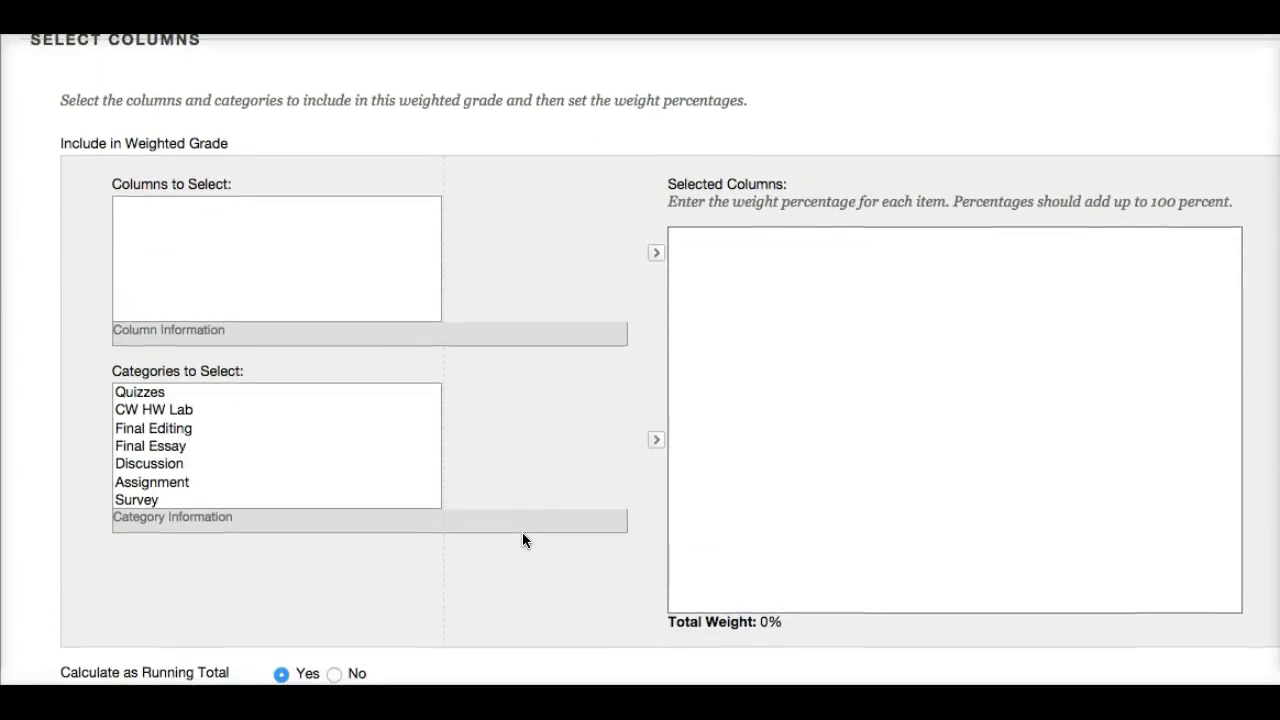
{"action": "left_click", "coordinate": [309, 389]}
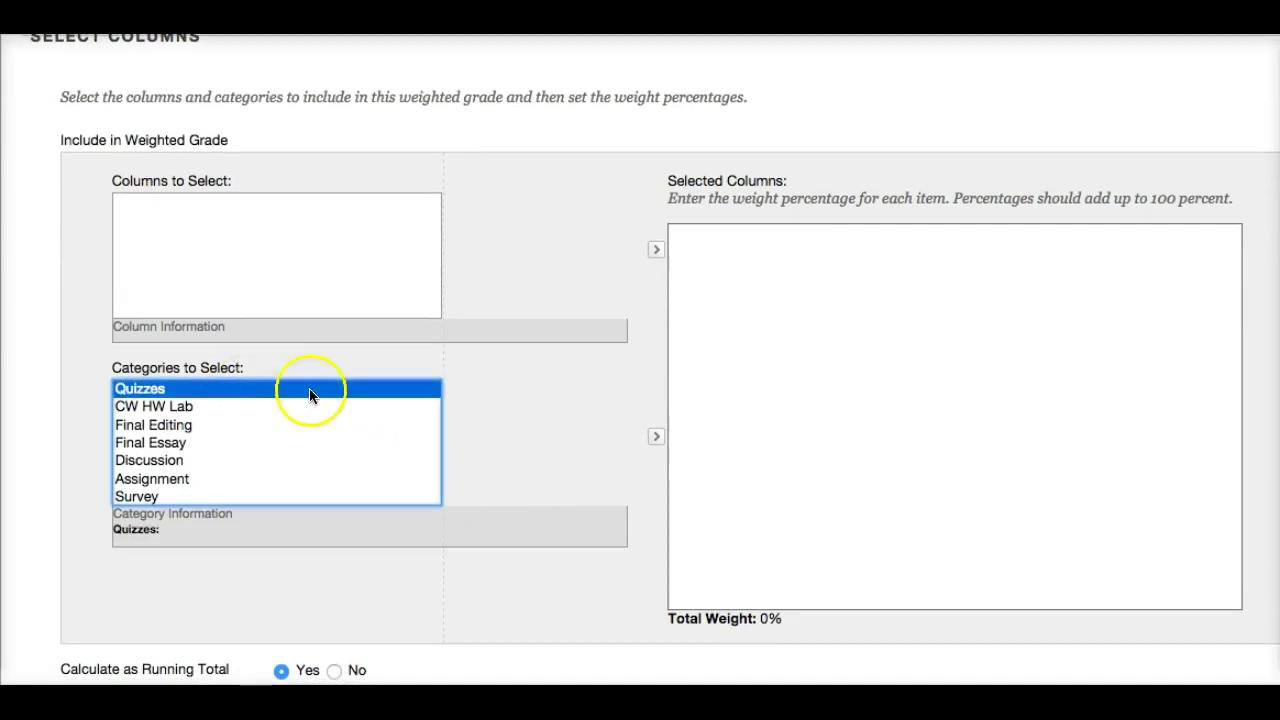
{"action": "left_click", "coordinate": [656, 436]}
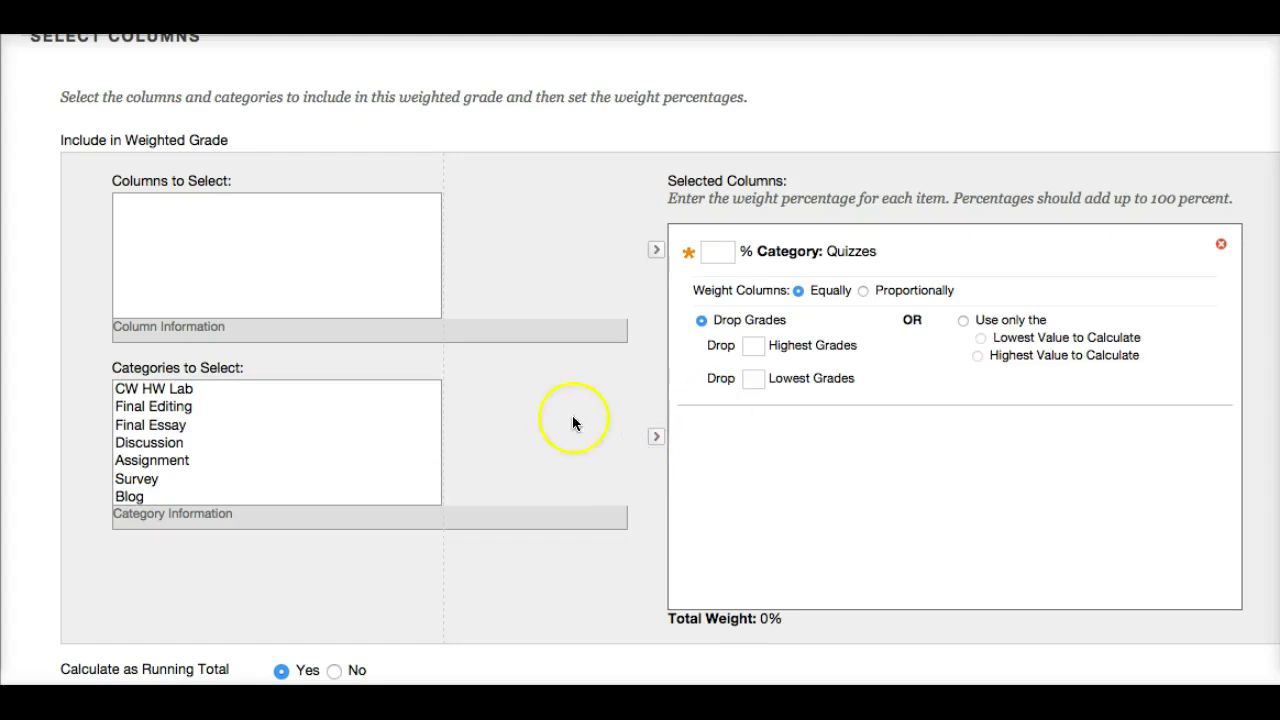
- Weight the Quizzes category at 10 percent and drop 1 lowest grade from it
{"action": "left_click", "coordinate": [719, 252]}
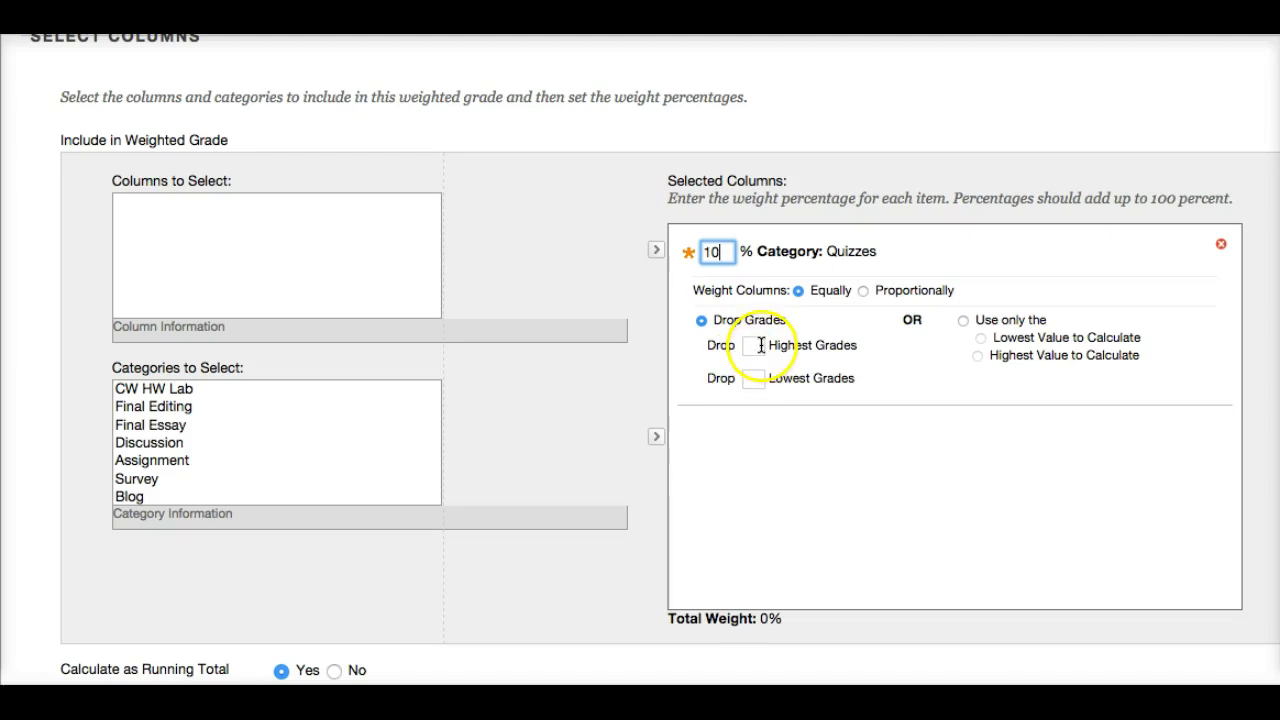
{"action": "left_click", "coordinate": [765, 383]}
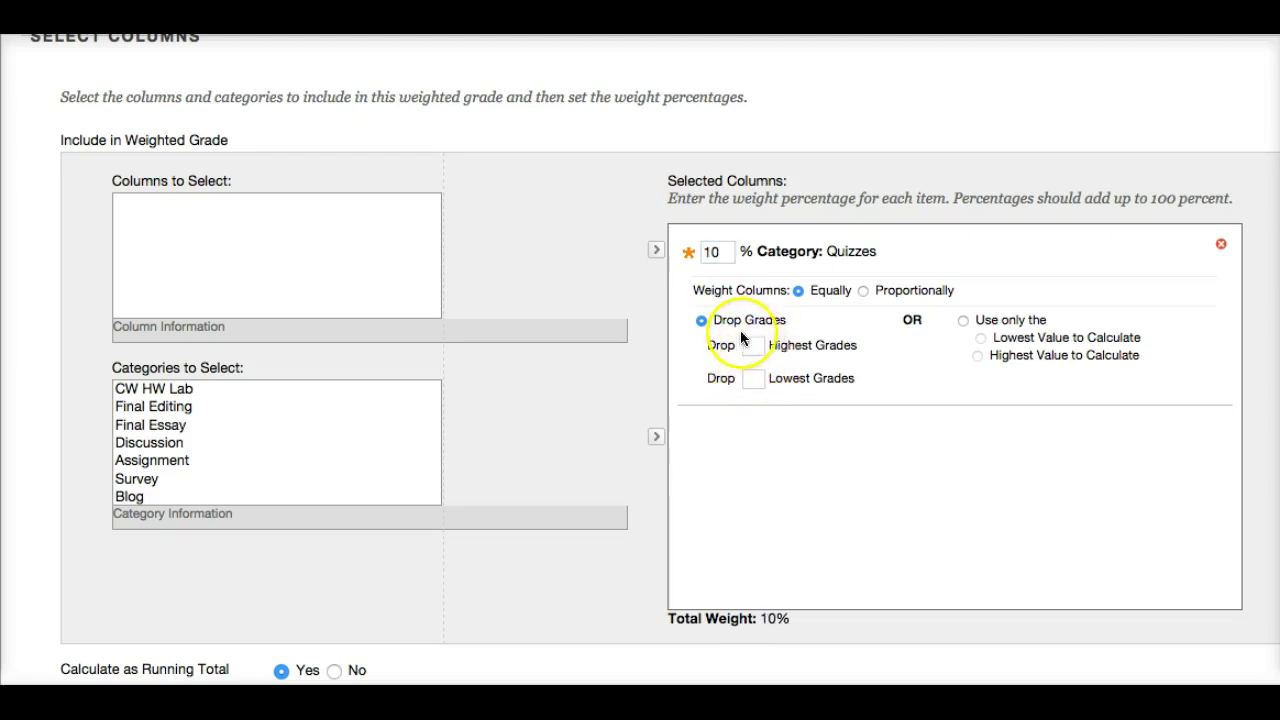
{"action": "left_click", "coordinate": [753, 378]}
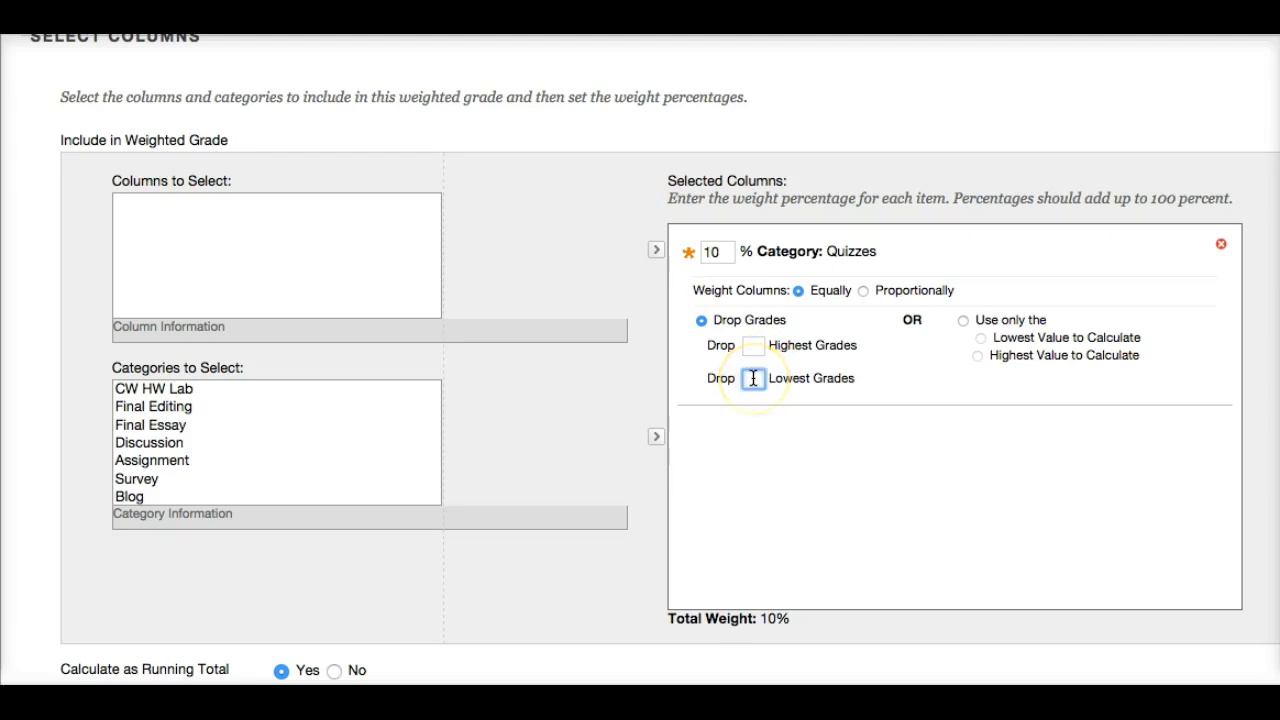
{"action": "key", "text": "Tab"}
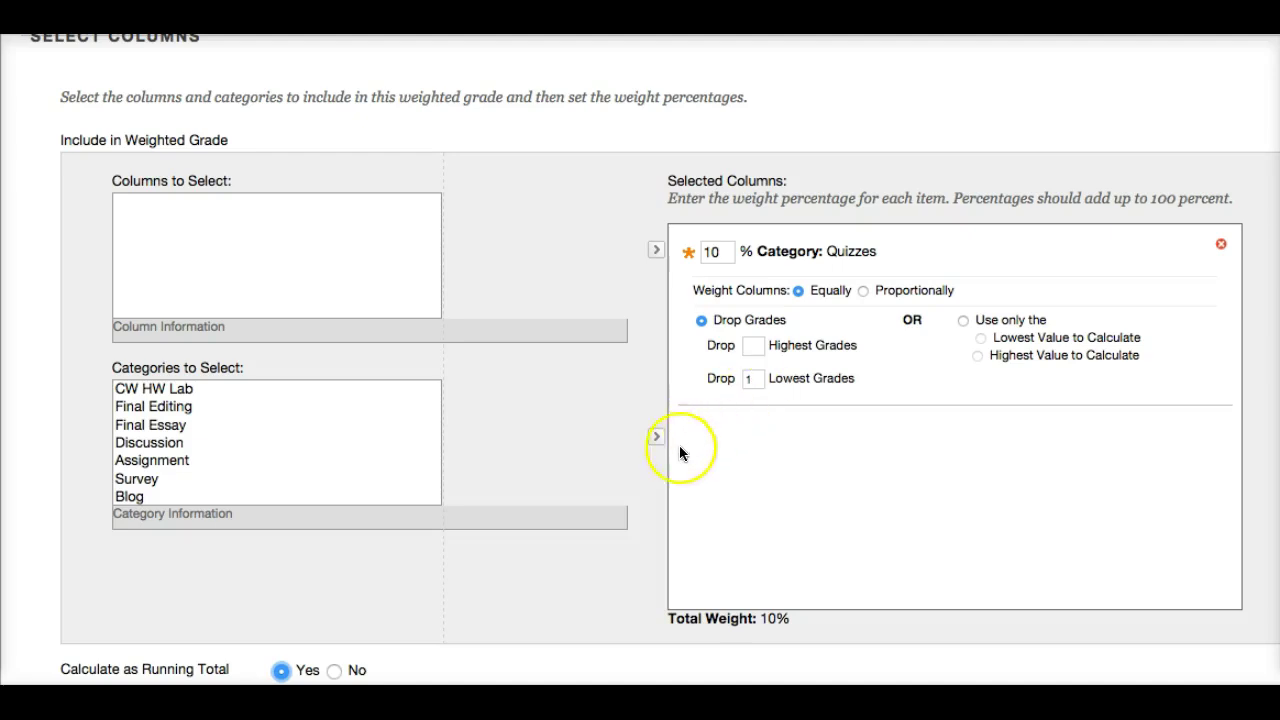
- Add the CW HW Lab category to the weighted grade with a weight of 5 percent
{"action": "left_click", "coordinate": [186, 394]}
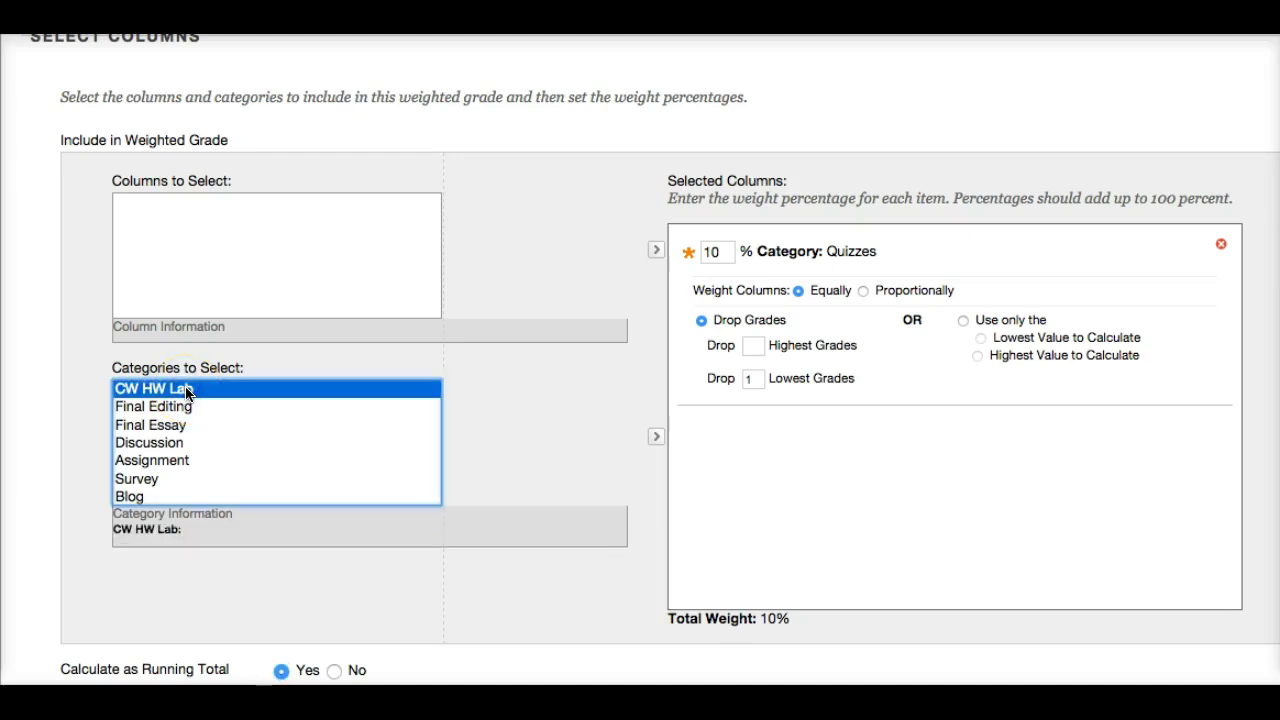
{"action": "left_click", "coordinate": [656, 437]}
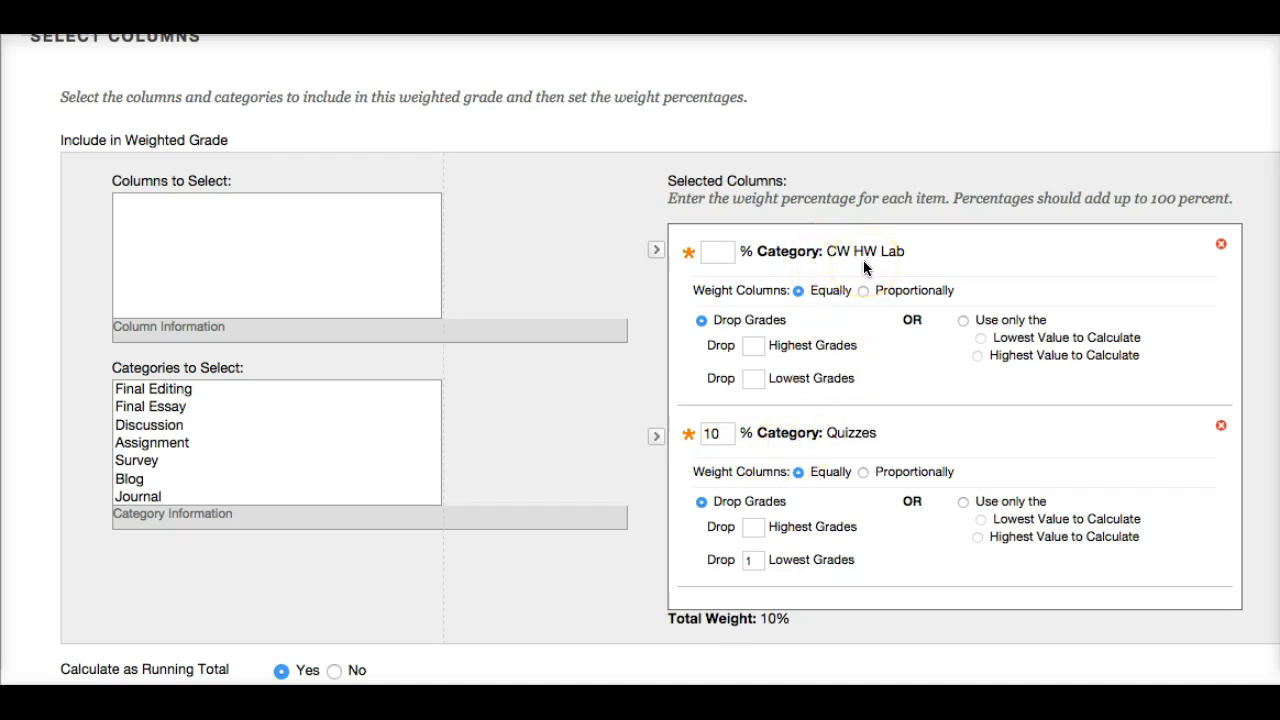
{"action": "left_click", "coordinate": [717, 250]}
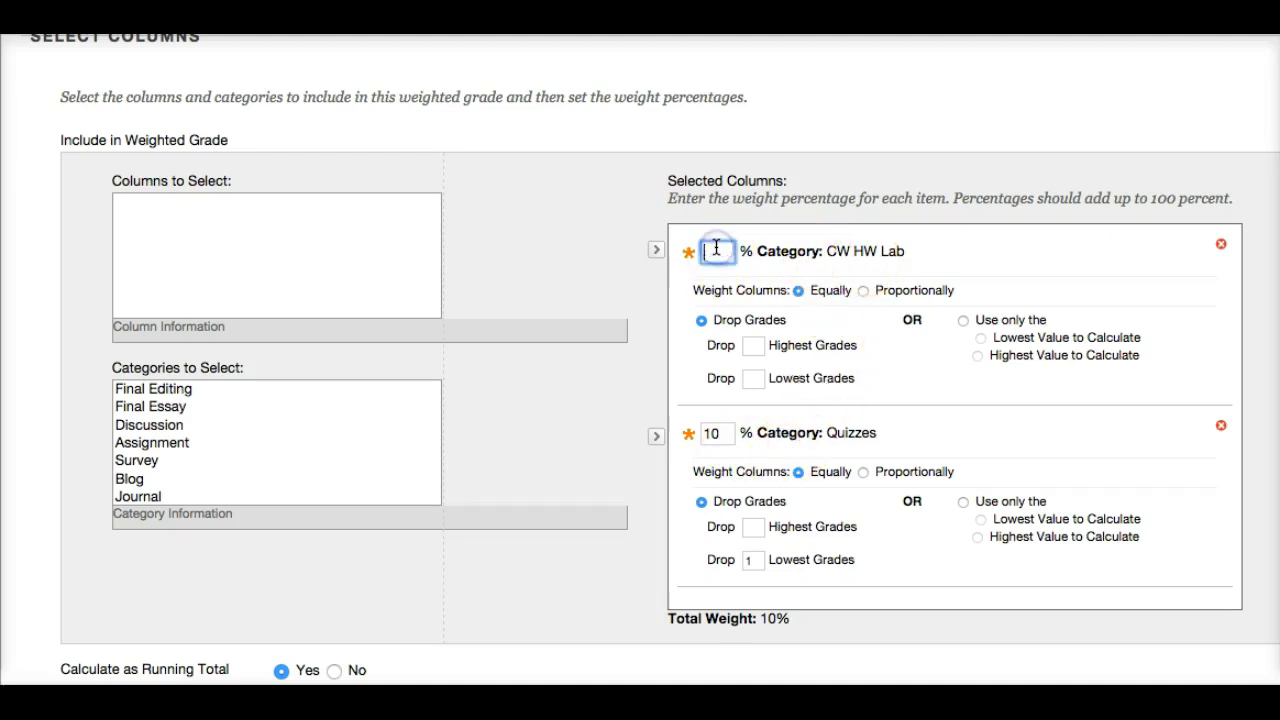
{"action": "key", "text": "Tab"}
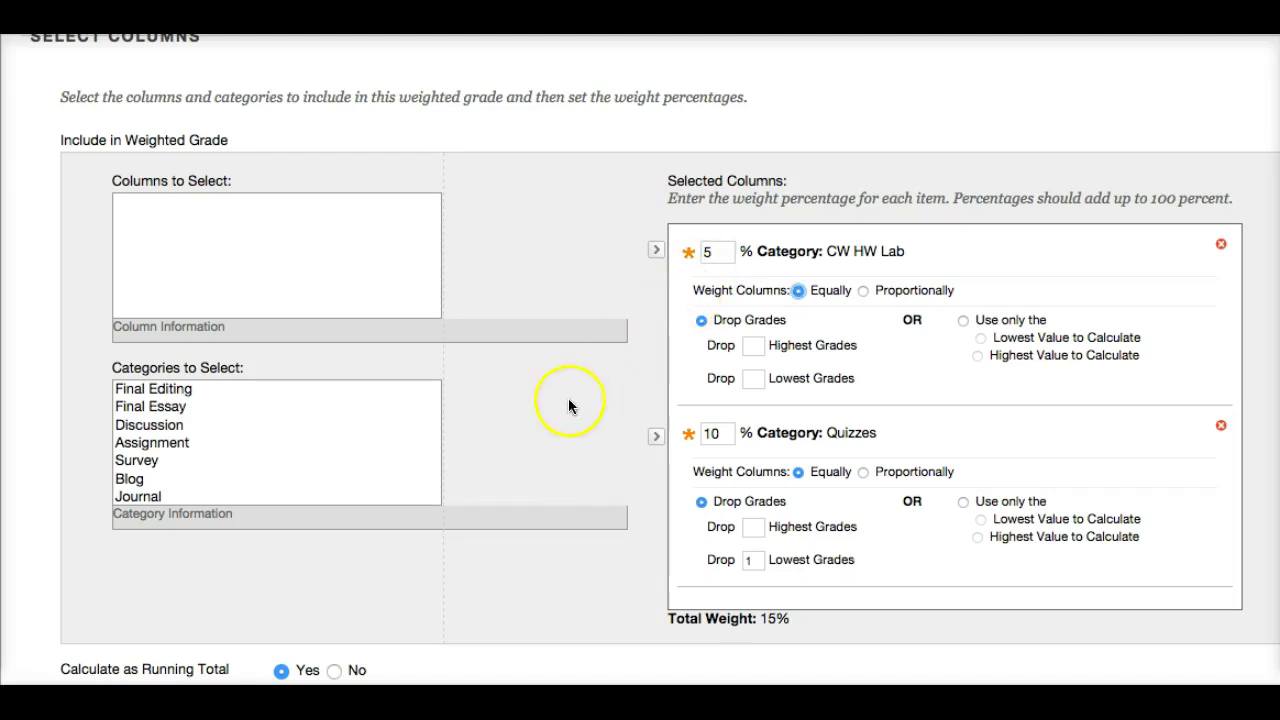
- Add the Test category to the weighted grade with a weight of 60 percent
{"action": "scroll", "coordinate": [225, 472], "scroll_direction": "down", "scroll_amount": 4}
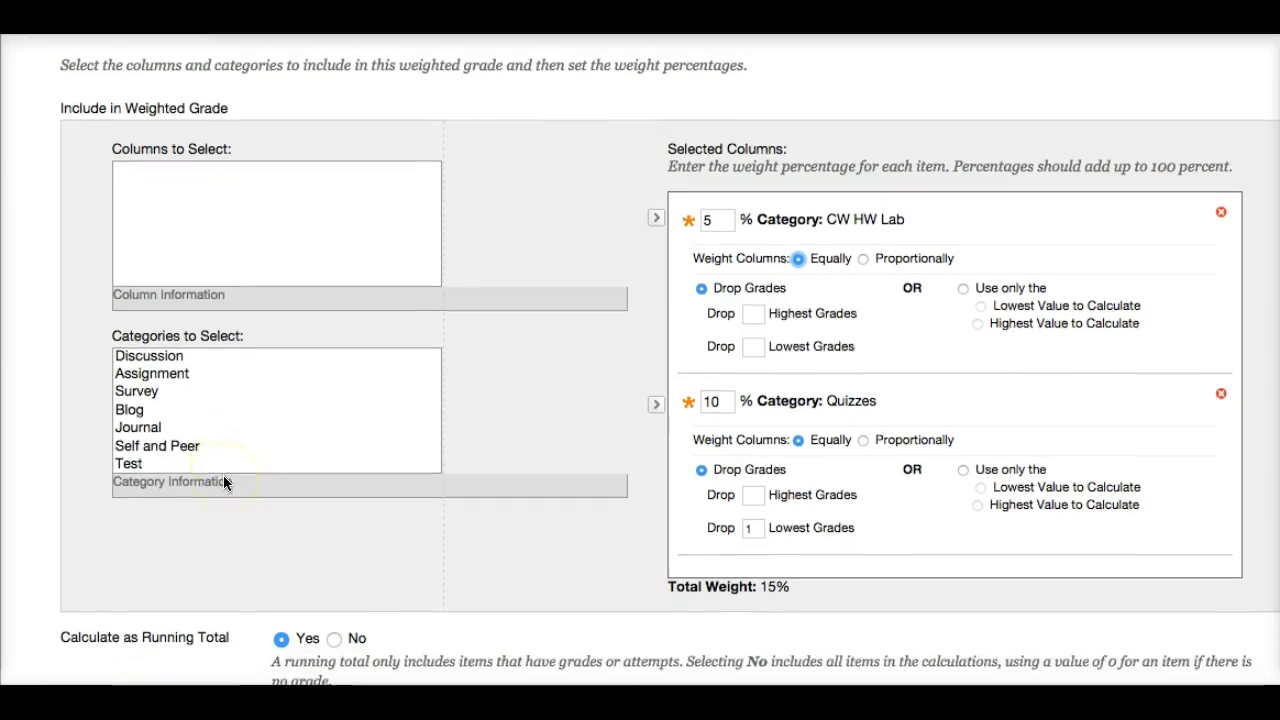
{"action": "left_click", "coordinate": [193, 448]}
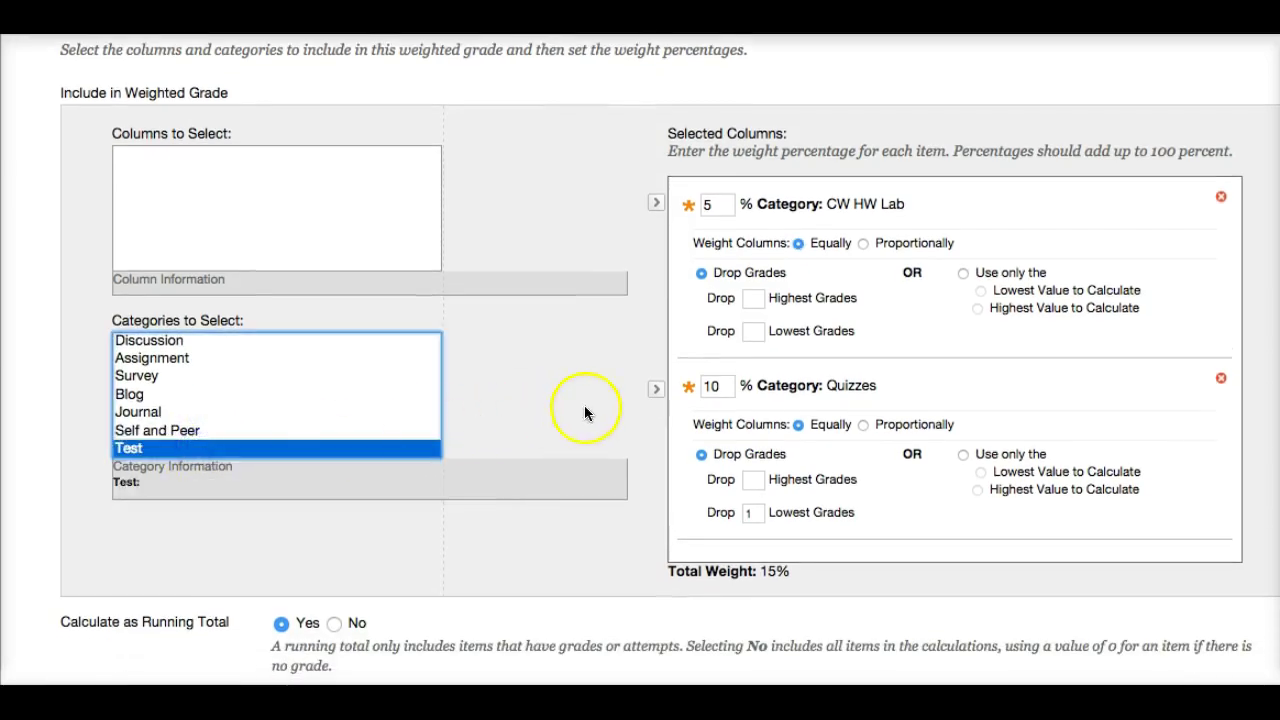
{"action": "left_click", "coordinate": [655, 395]}
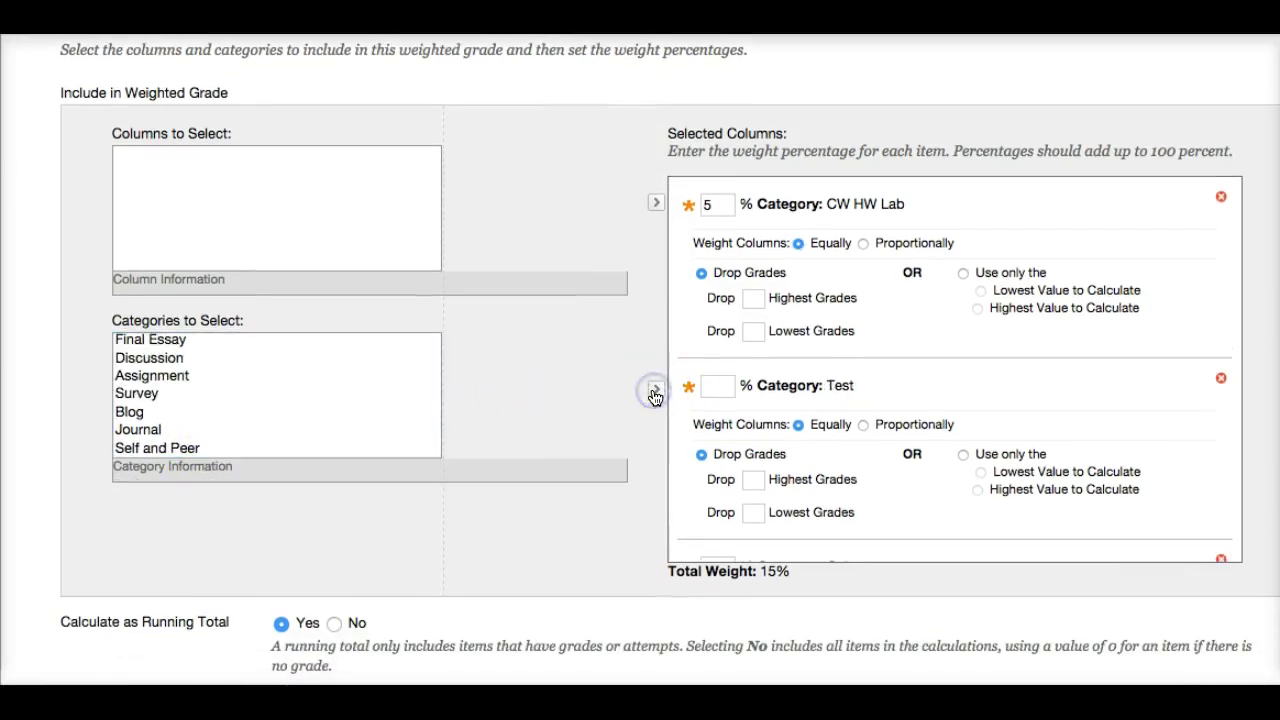
{"action": "left_click", "coordinate": [718, 387]}
{"action": "type", "text": "60"}
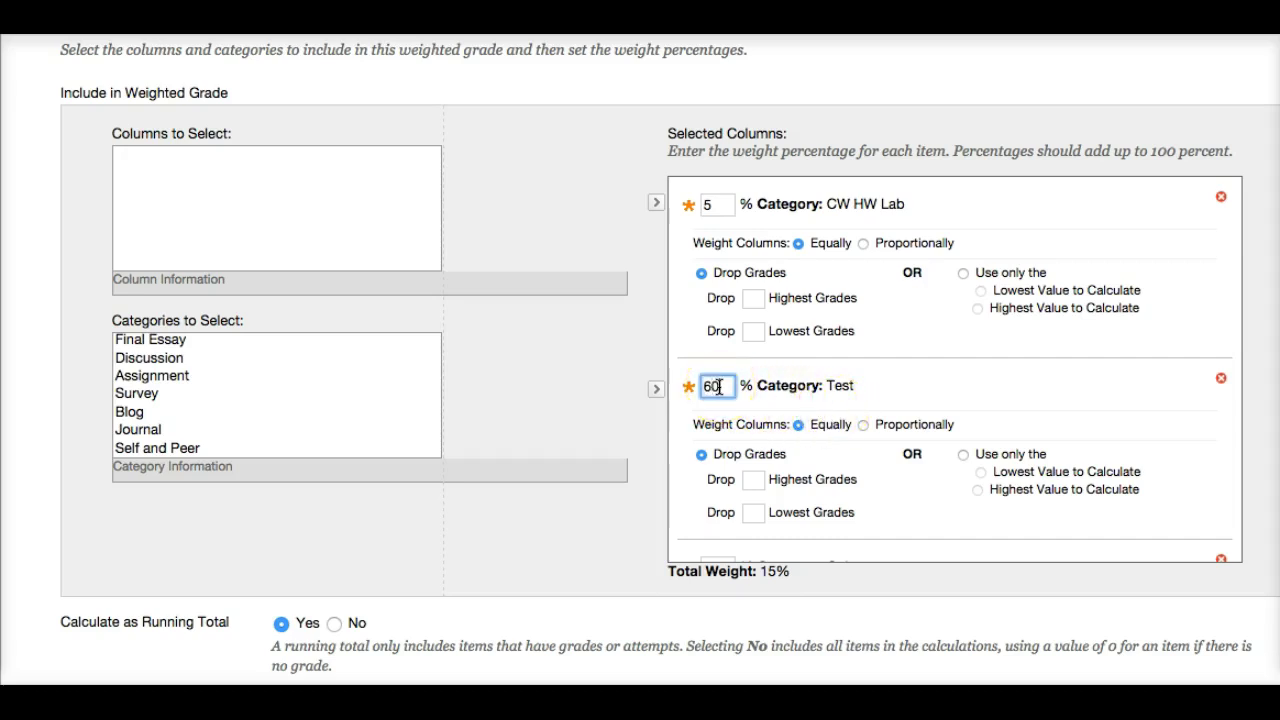
{"action": "key", "text": "Tab"}
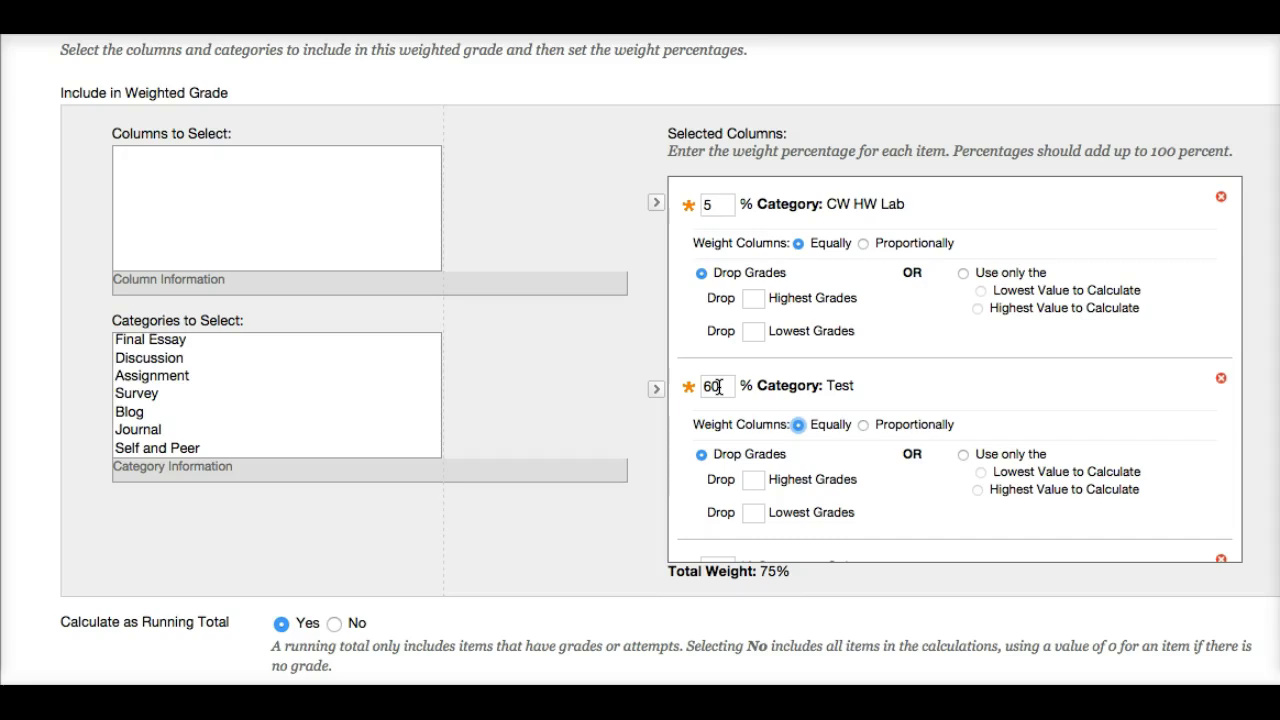
- Add the Final Editing category to the weighted grade with a weight of 5 percent
{"action": "scroll", "coordinate": [260, 440], "scroll_direction": "up", "scroll_amount": 1}
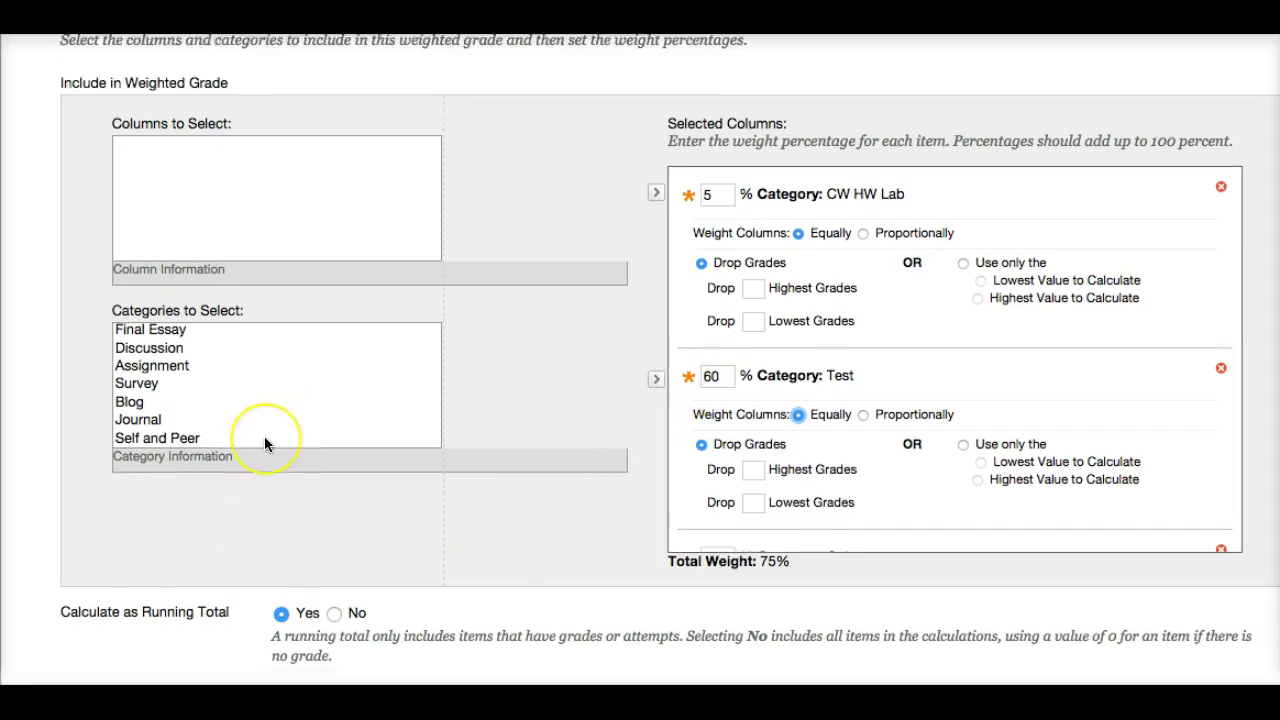
{"action": "scroll", "coordinate": [264, 436], "scroll_direction": "down", "scroll_amount": 1}
{"action": "scroll", "coordinate": [265, 440], "scroll_direction": "up", "scroll_amount": 2}
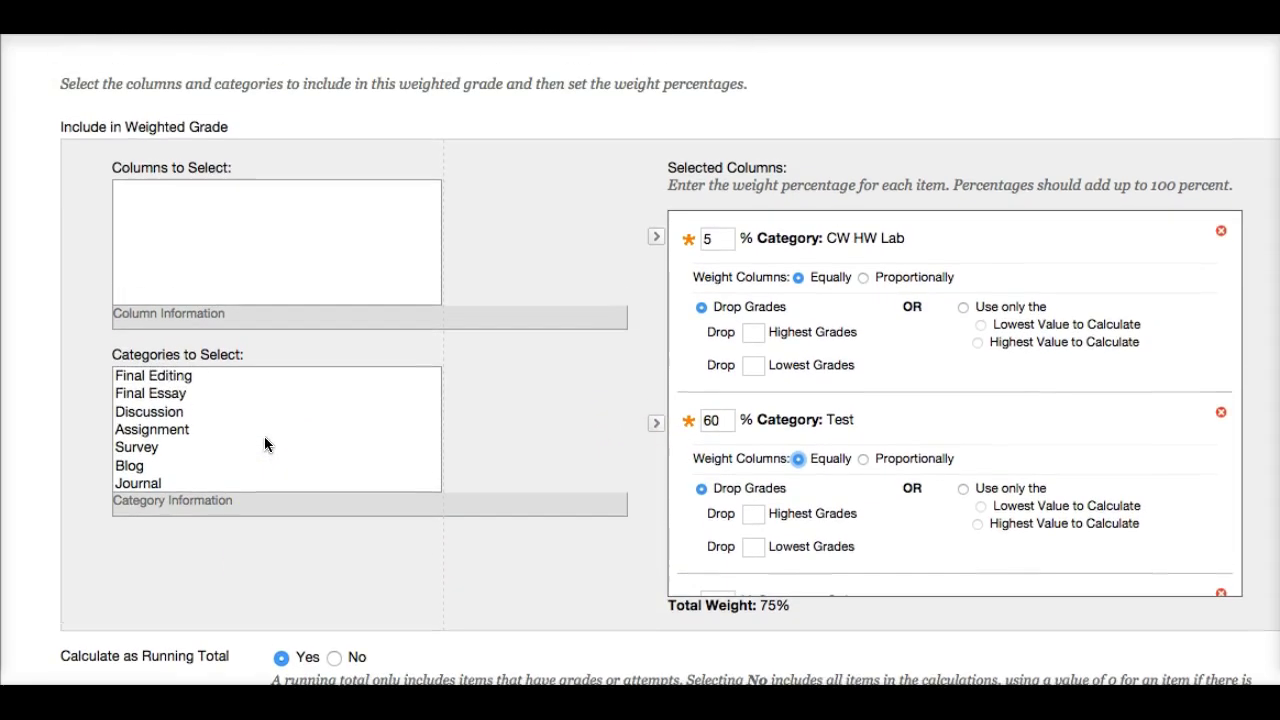
{"action": "left_click", "coordinate": [189, 376]}
{"action": "left_click", "coordinate": [655, 422]}
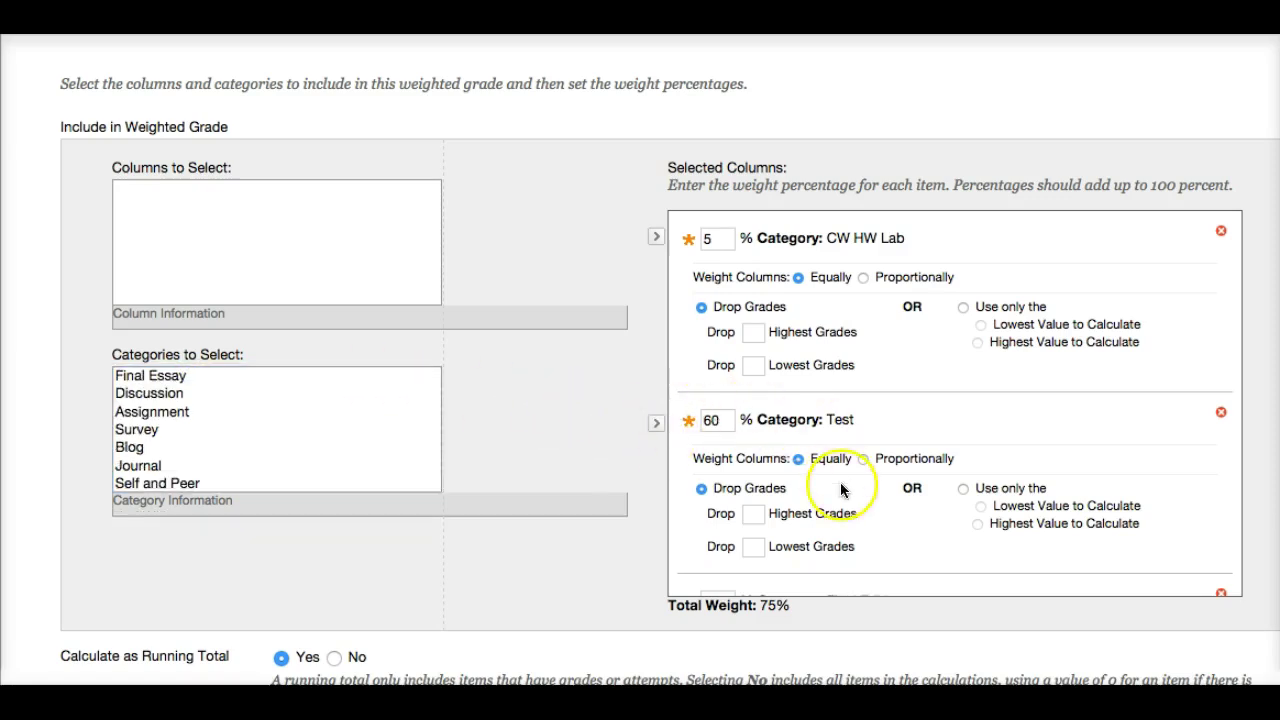
{"action": "scroll", "coordinate": [829, 491], "scroll_direction": "down", "scroll_amount": 5}
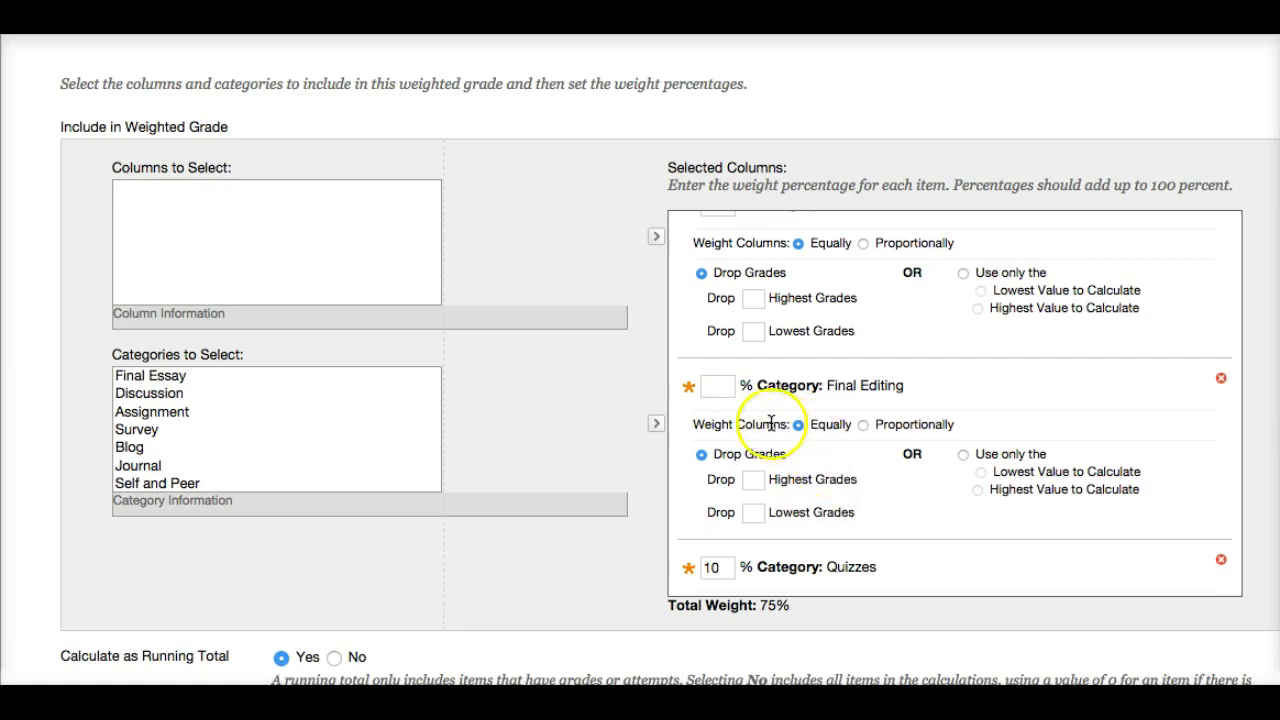
{"action": "left_click", "coordinate": [721, 385]}
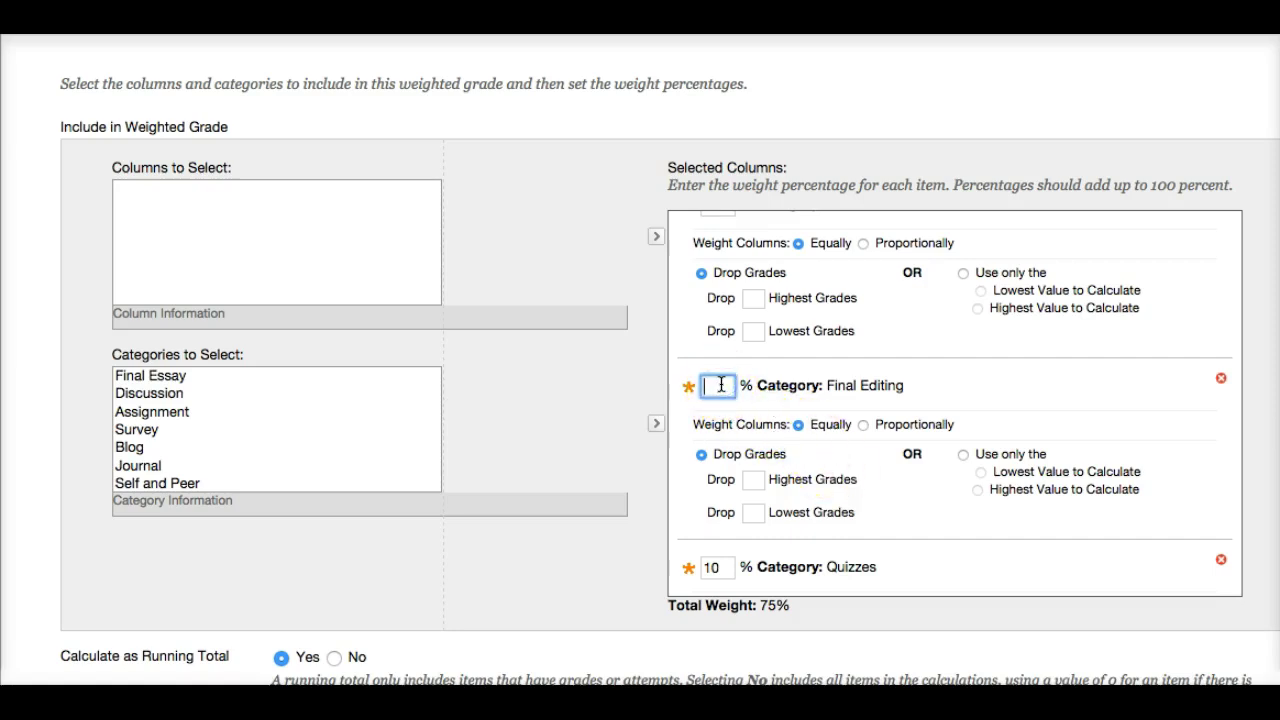
{"action": "key", "text": "Tab"}
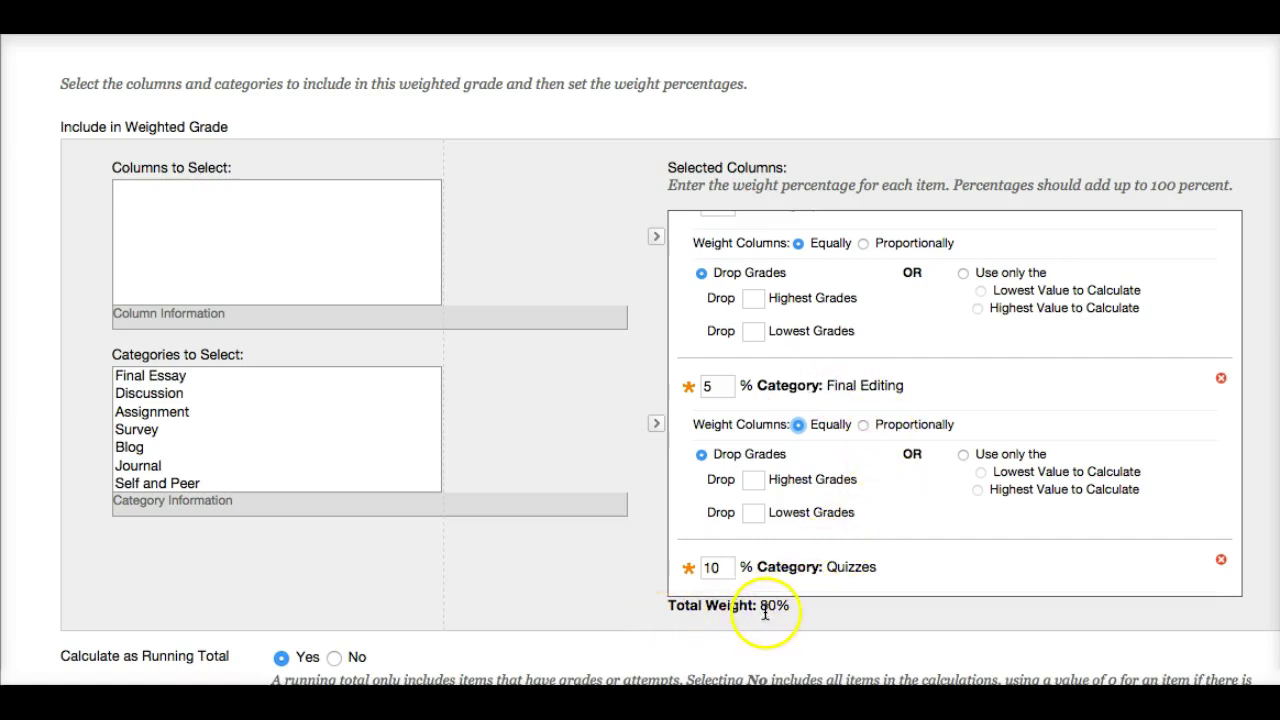
- Add the Final Essay category to the weighted grade with a weight of 20 percent
{"action": "left_click", "coordinate": [177, 378]}
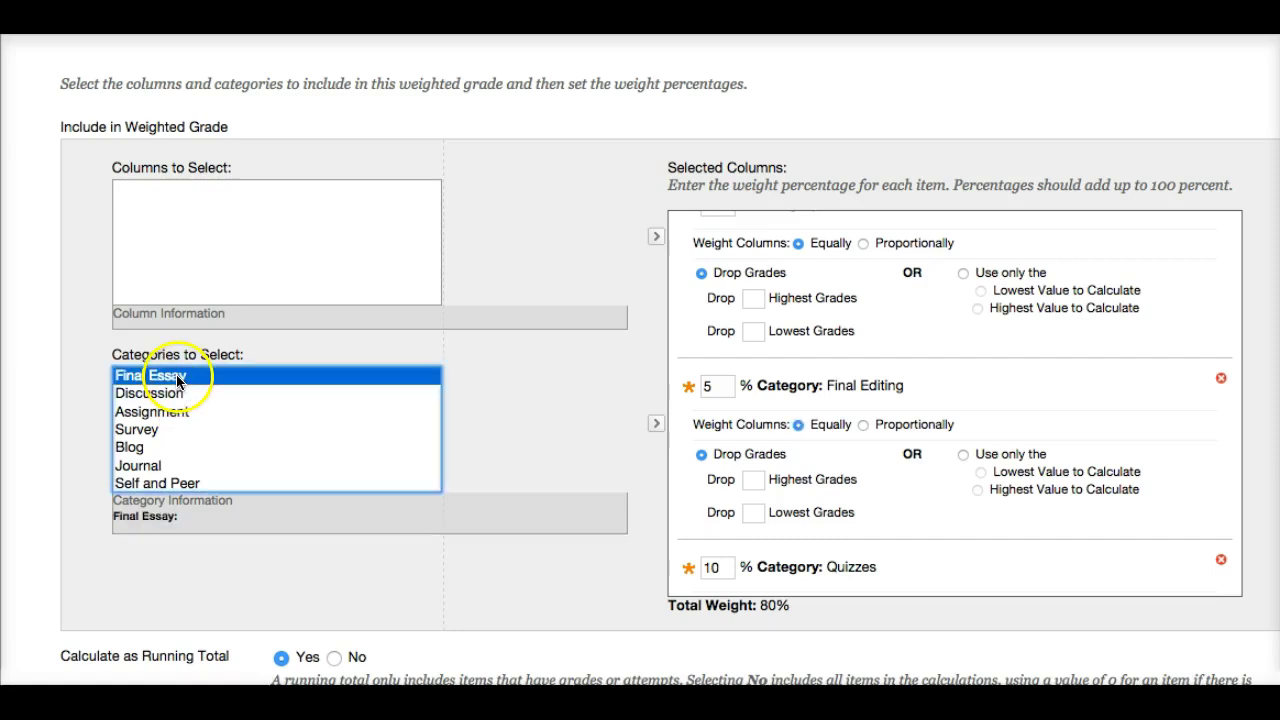
{"action": "left_click", "coordinate": [656, 428]}
{"action": "scroll", "coordinate": [834, 471], "scroll_direction": "down", "scroll_amount": 3}
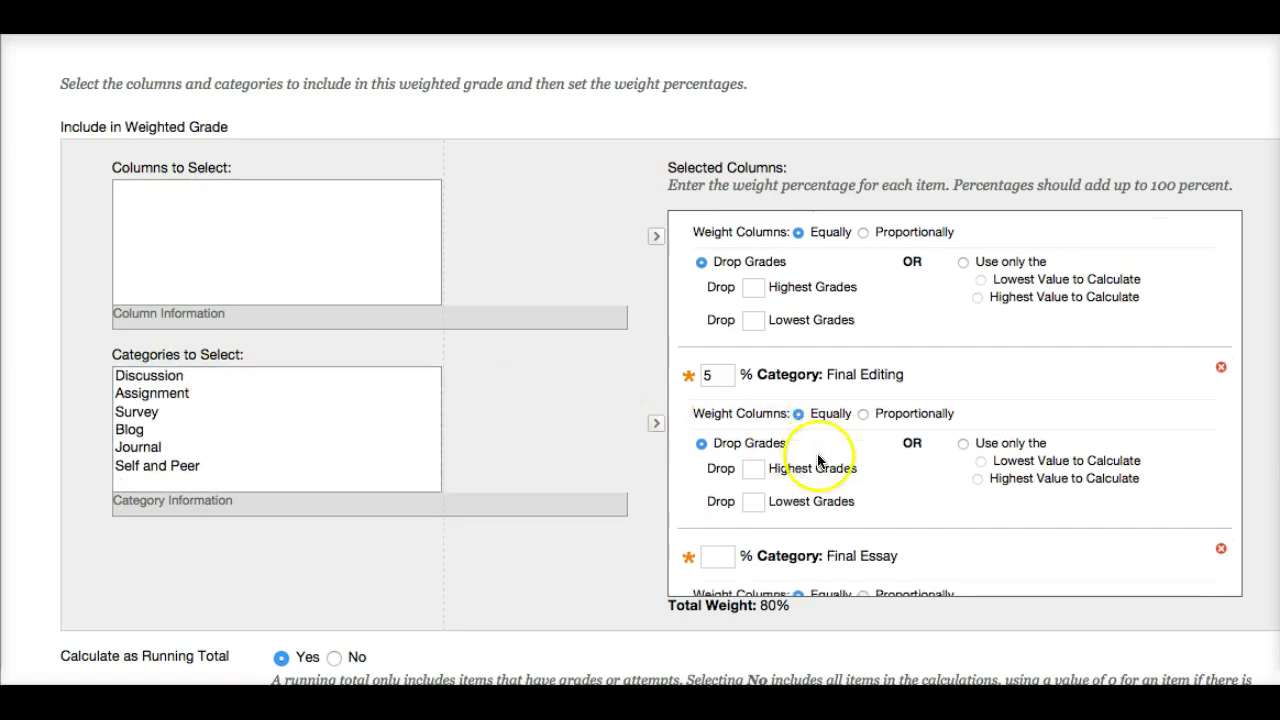
{"action": "left_click", "coordinate": [727, 407]}
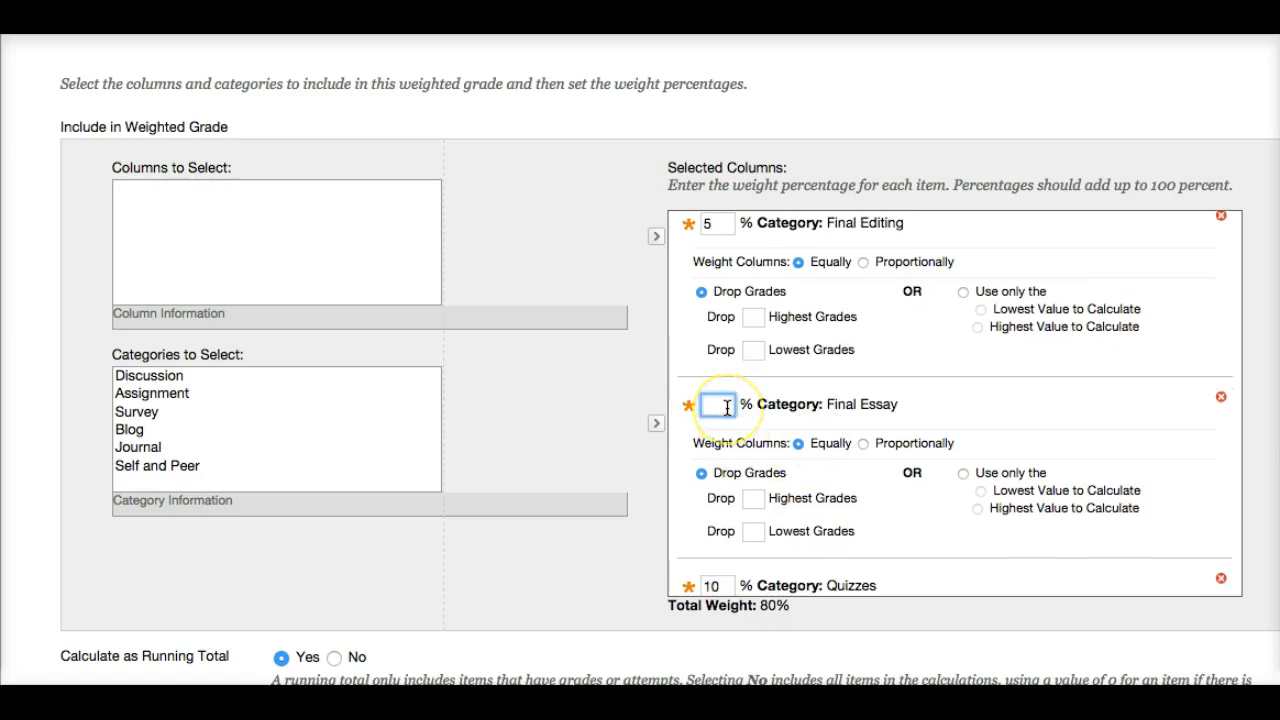
{"action": "key", "text": "Tab"}
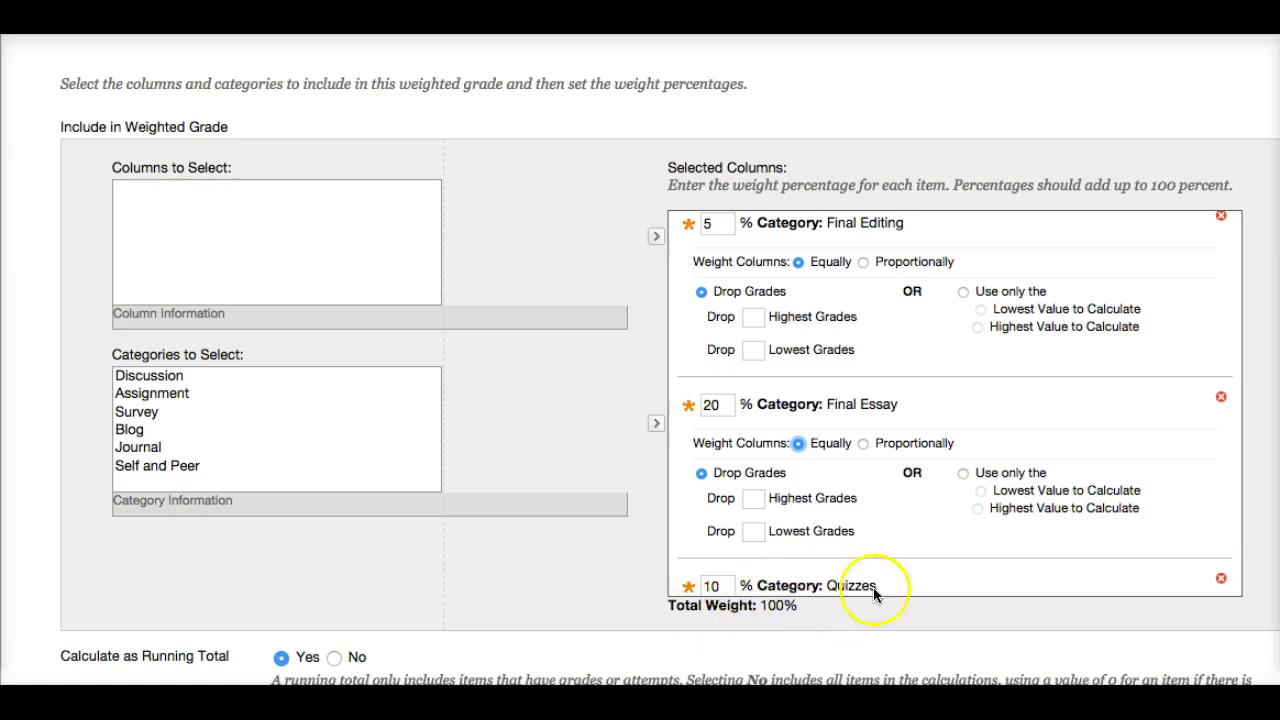
- Review the weights and drop settings of all selected categories and the total weight
{"action": "scroll", "coordinate": [925, 365], "scroll_direction": "up", "scroll_amount": 6}
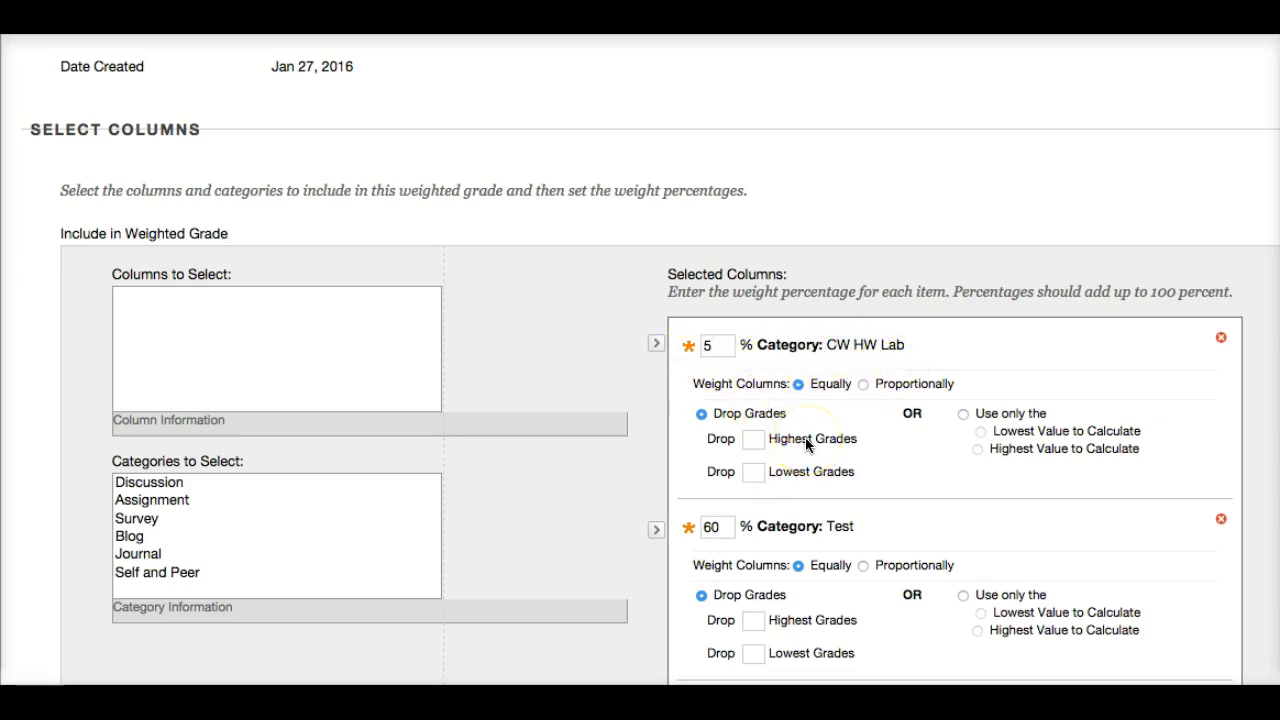
{"action": "scroll", "coordinate": [805, 441], "scroll_direction": "down", "scroll_amount": 3}
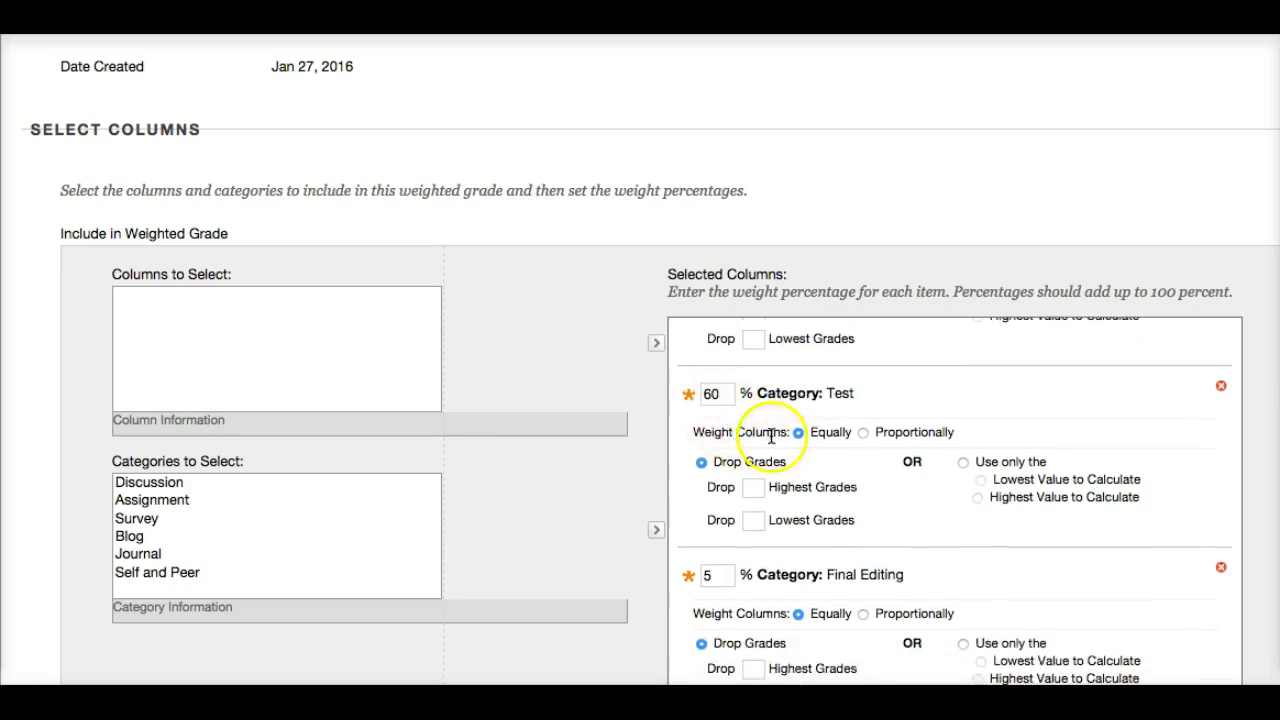
{"action": "scroll", "coordinate": [856, 593], "scroll_direction": "down", "scroll_amount": 3}
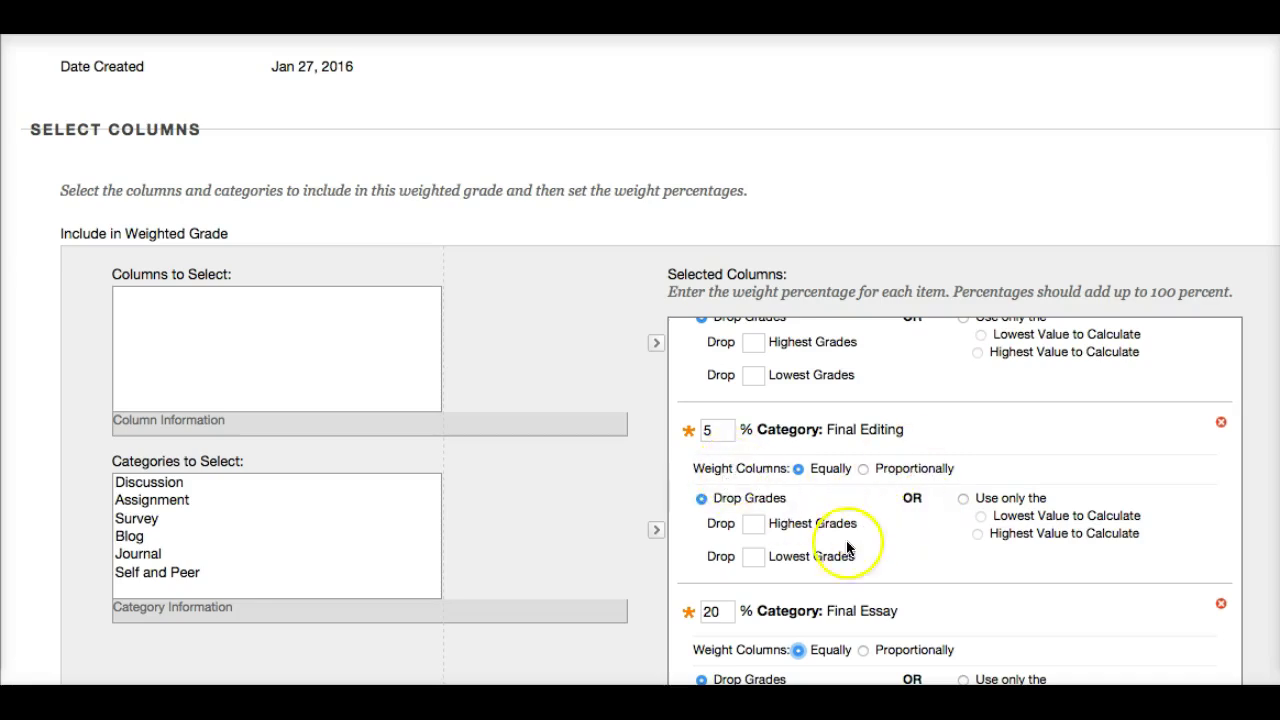
{"action": "scroll", "coordinate": [846, 603], "scroll_direction": "down", "scroll_amount": 3}
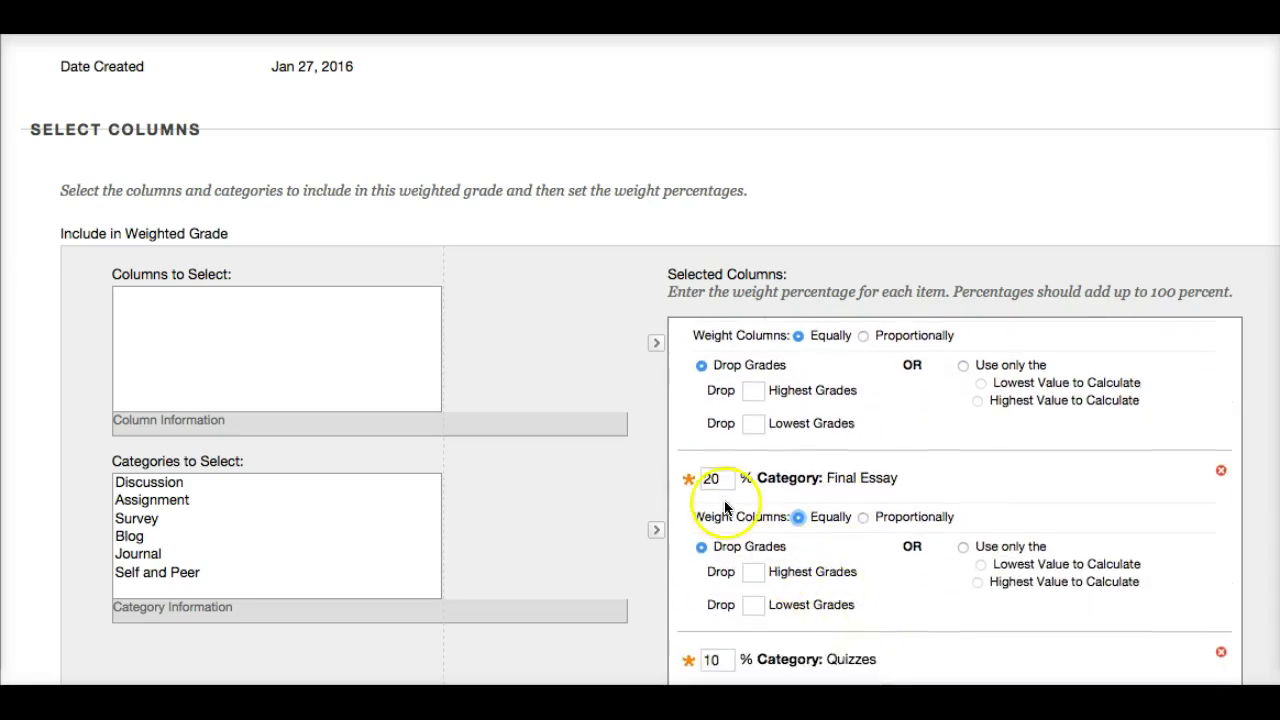
{"action": "scroll", "coordinate": [800, 571], "scroll_direction": "down", "scroll_amount": 3}
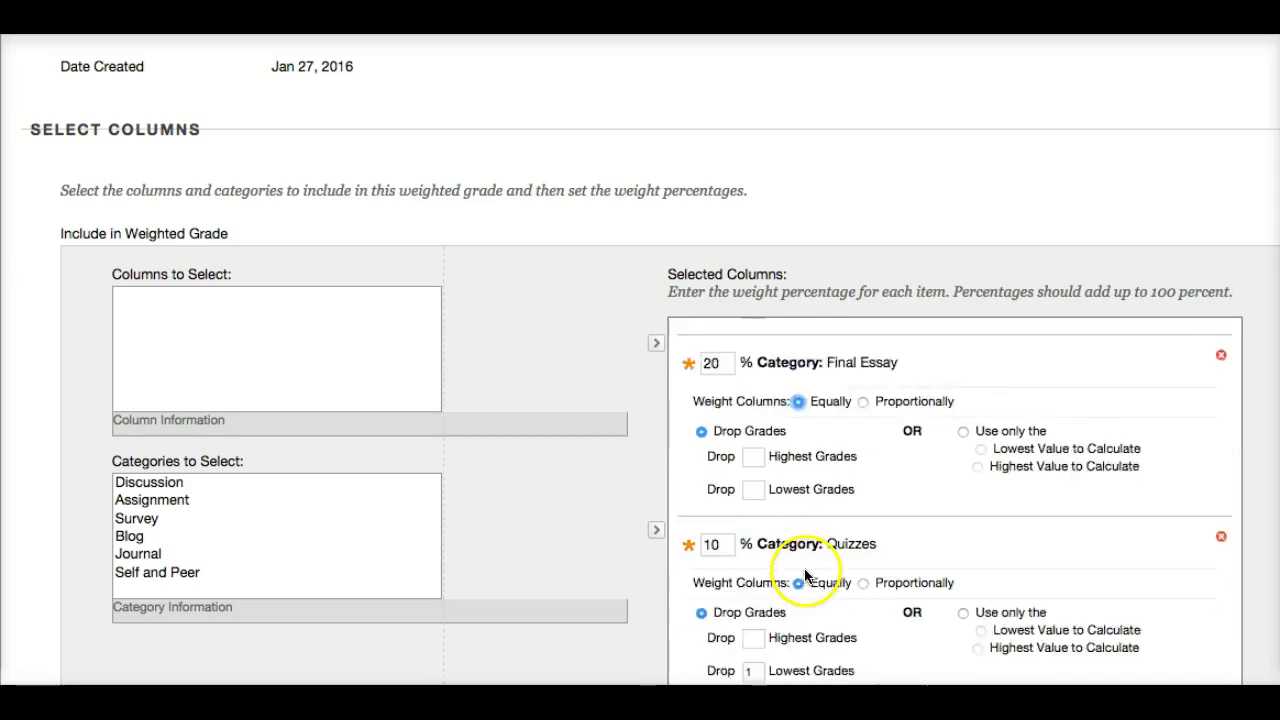
{"action": "scroll", "coordinate": [805, 575], "scroll_direction": "down", "scroll_amount": 2}
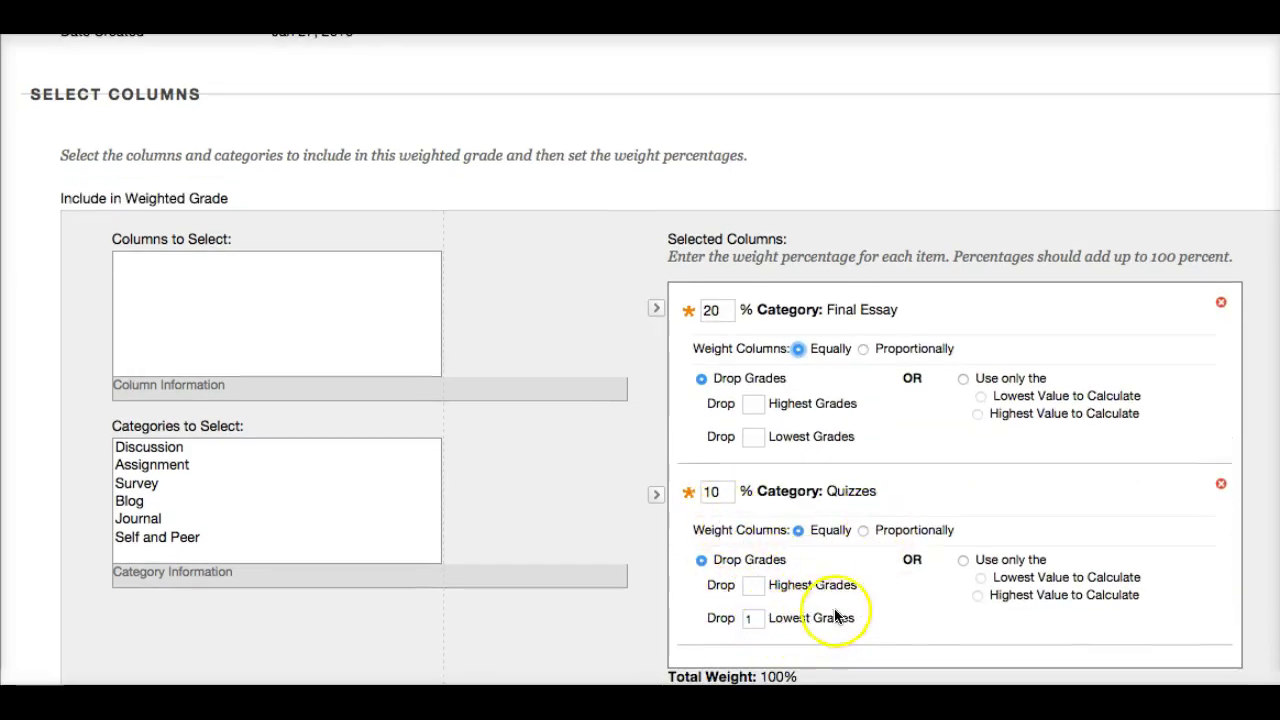
{"action": "scroll", "coordinate": [917, 641], "scroll_direction": "down", "scroll_amount": 1}
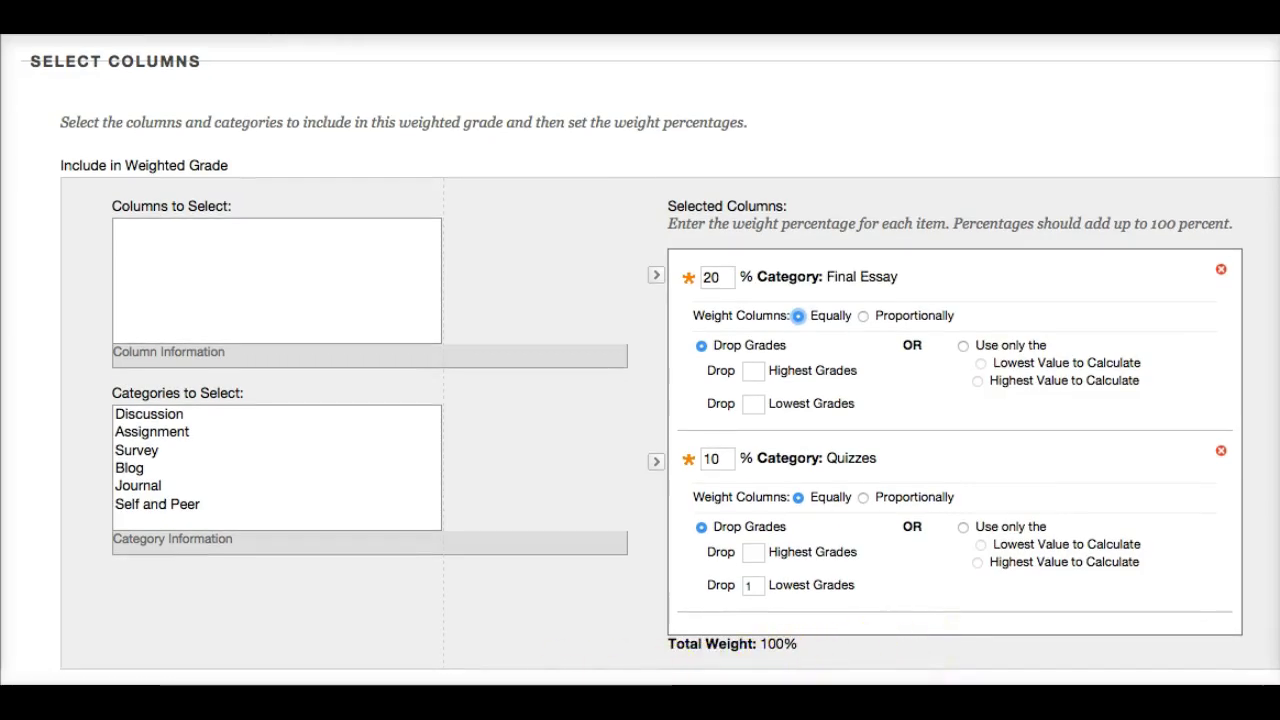
- Check the running total and student visibility options, then submit the Weighted Total column settings
{"action": "scroll", "coordinate": [975, 631], "scroll_direction": "down", "scroll_amount": 5}
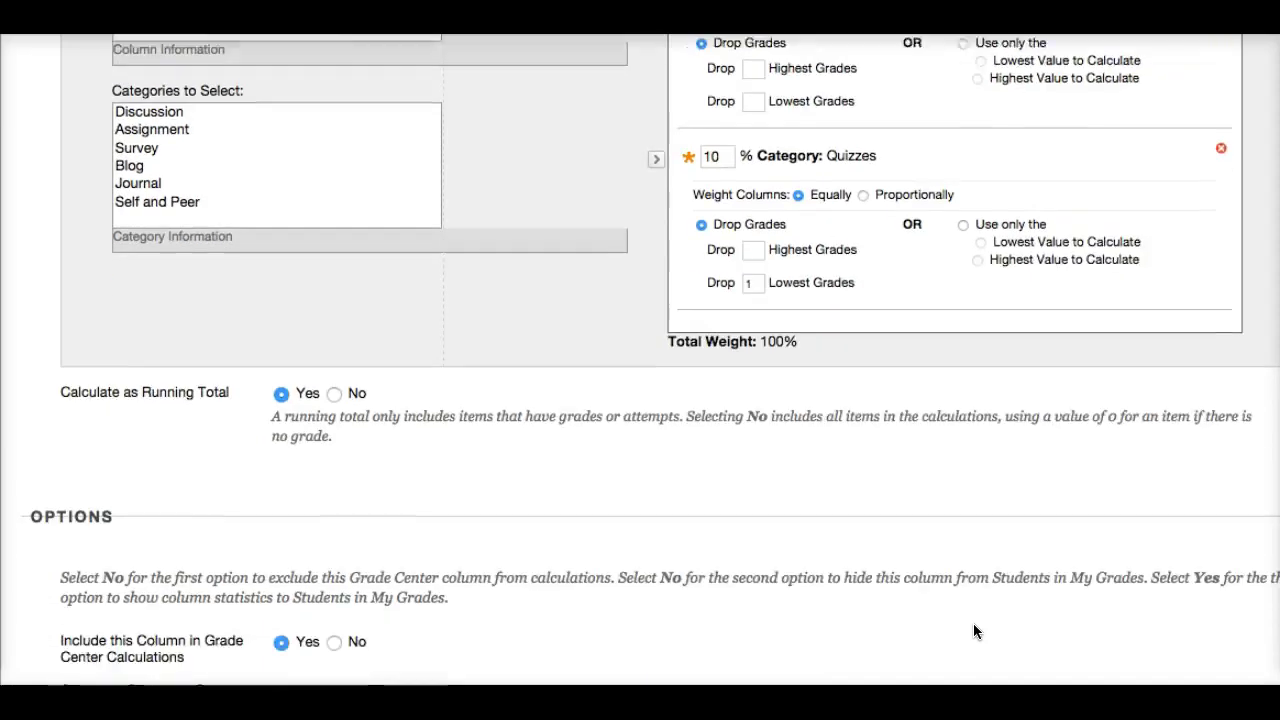
{"action": "scroll", "coordinate": [975, 631], "scroll_direction": "down", "scroll_amount": 3}
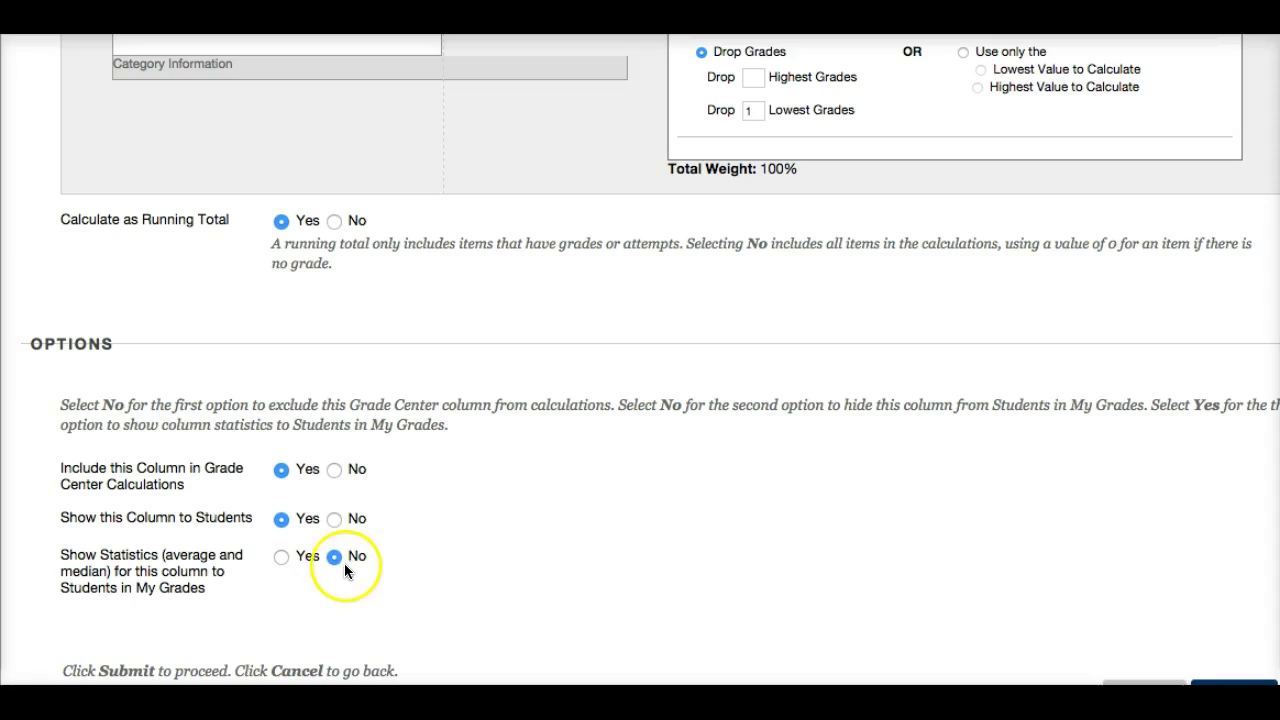
{"action": "scroll", "coordinate": [1040, 619], "scroll_direction": "down", "scroll_amount": 1}
{"action": "scroll", "coordinate": [1176, 511], "scroll_direction": "up", "scroll_amount": 1}
{"action": "scroll", "coordinate": [1190, 560], "scroll_direction": "down", "scroll_amount": 1}
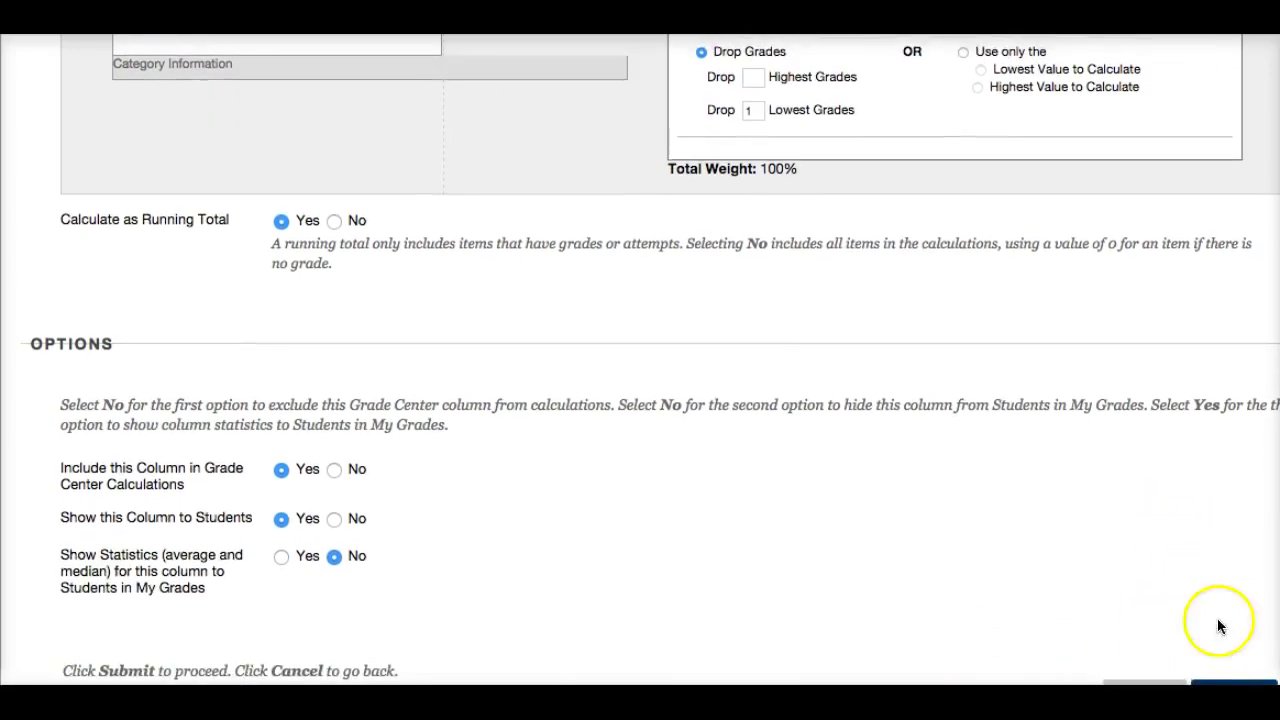
{"action": "scroll", "coordinate": [640, 400], "scroll_direction": "down", "scroll_amount": 1}
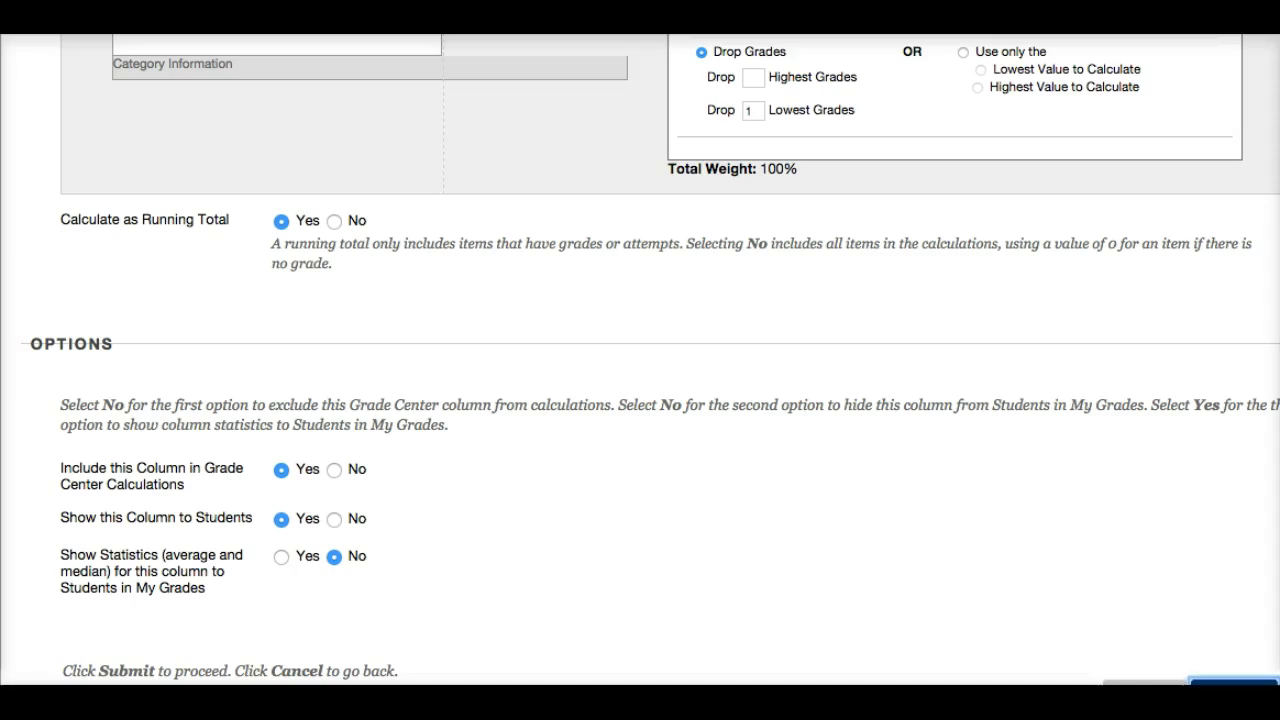
{"action": "left_click", "coordinate": [1234, 683]}
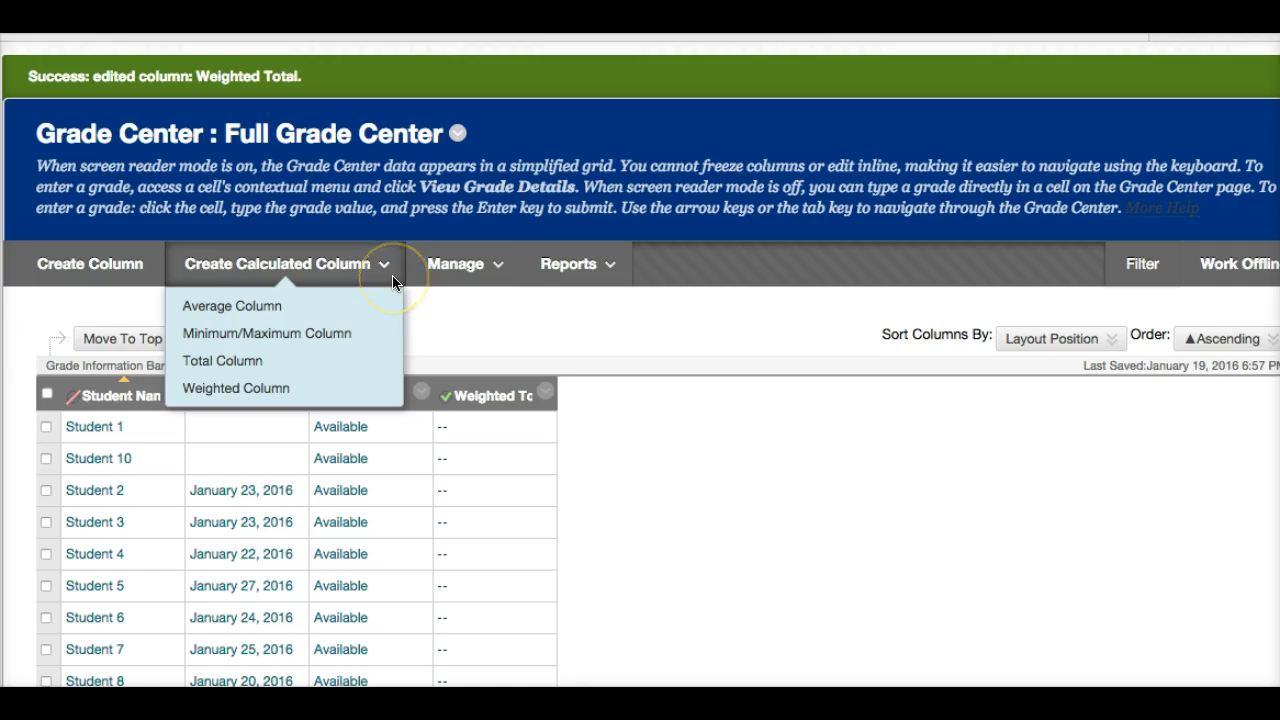
- Start a new average column named Tests AVG and set its secondary display to Letter
{"action": "left_click", "coordinate": [390, 273]}
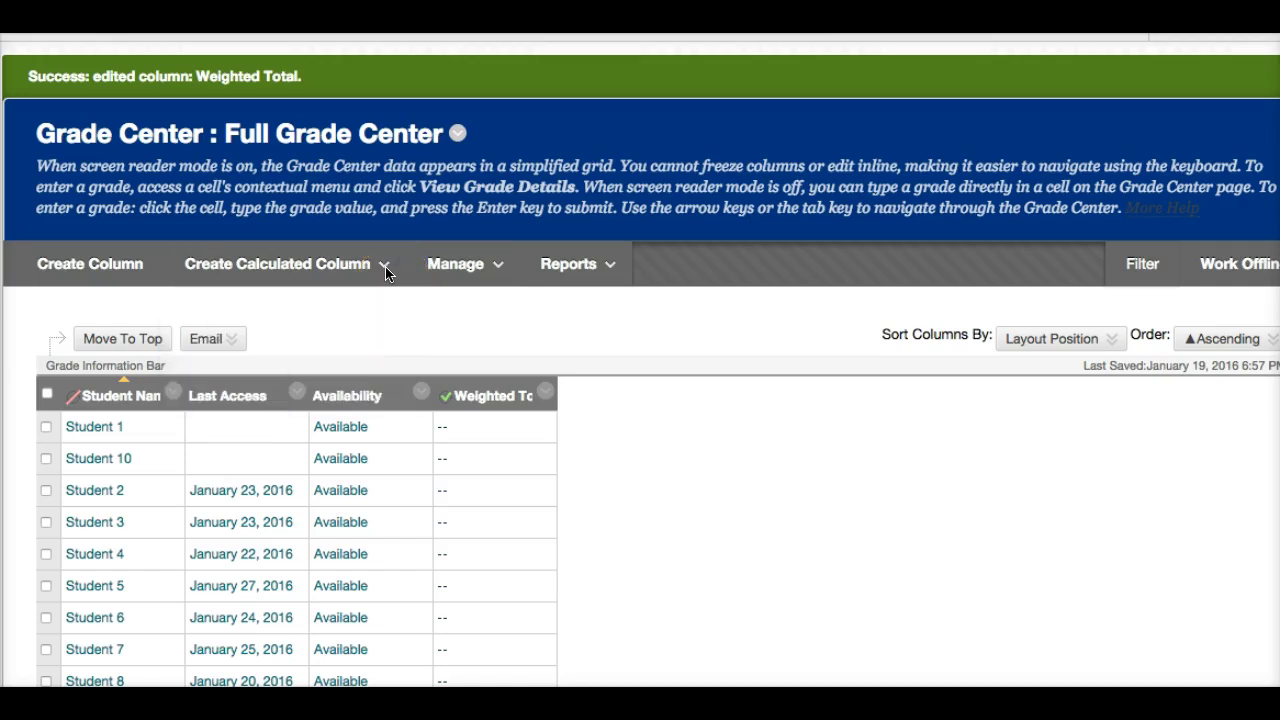
{"action": "left_click", "coordinate": [386, 275]}
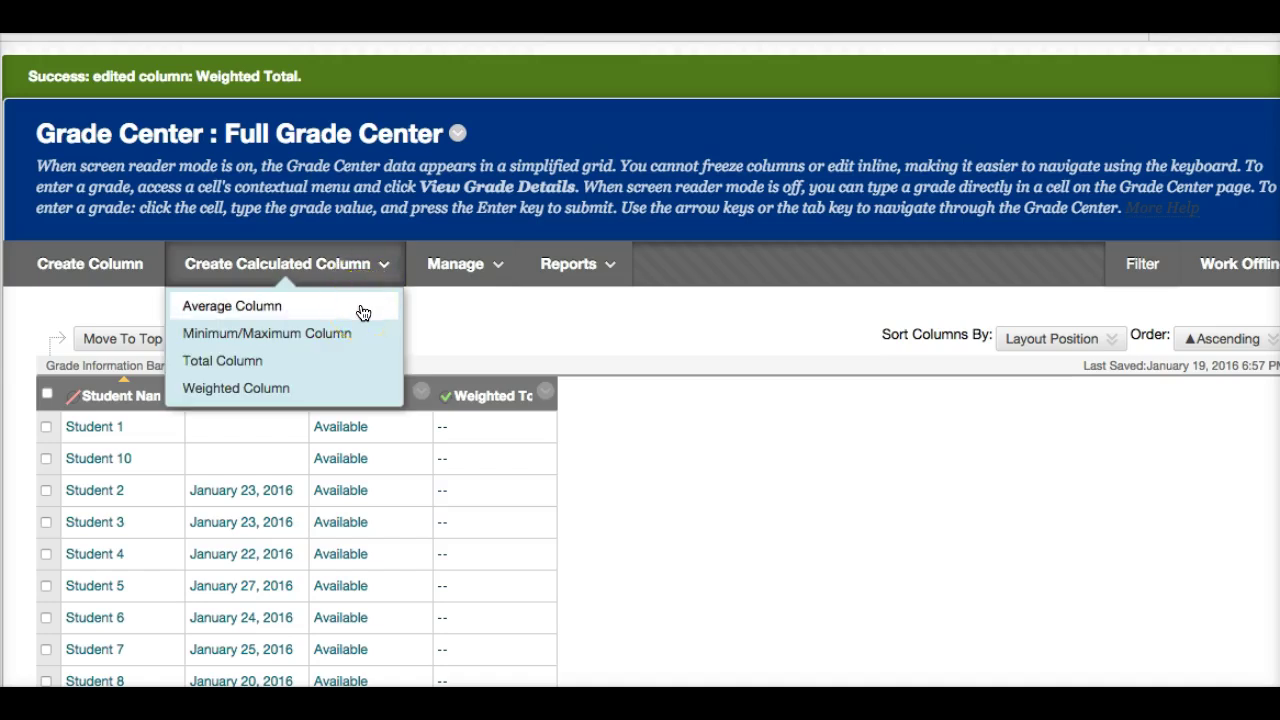
{"action": "left_click", "coordinate": [363, 313]}
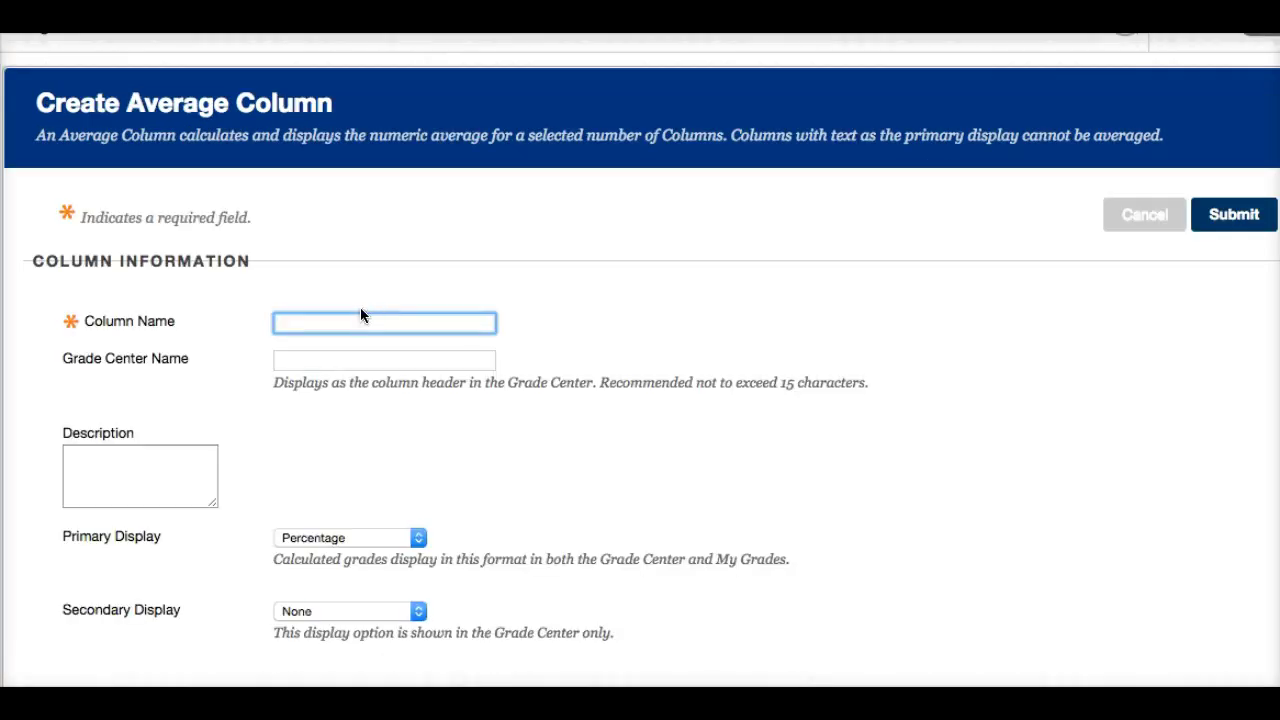
{"action": "left_click", "coordinate": [362, 321]}
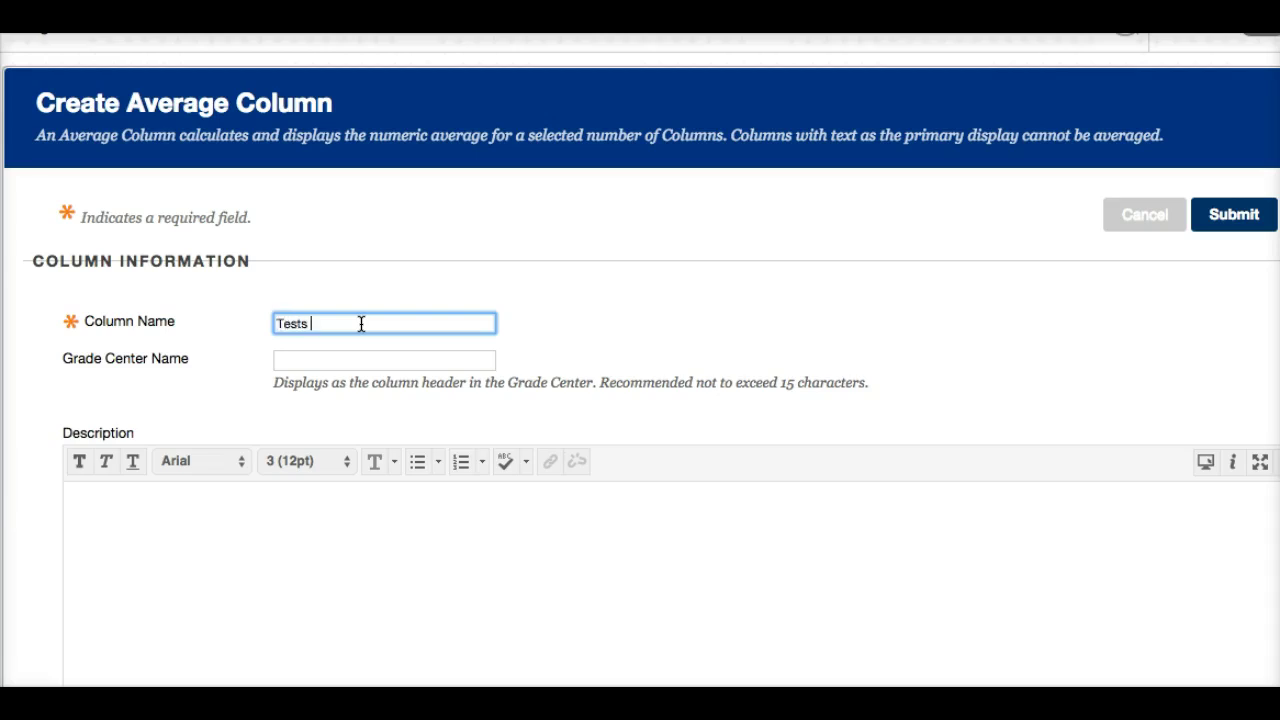
{"action": "scroll", "coordinate": [437, 486], "scroll_direction": "down", "scroll_amount": 5}
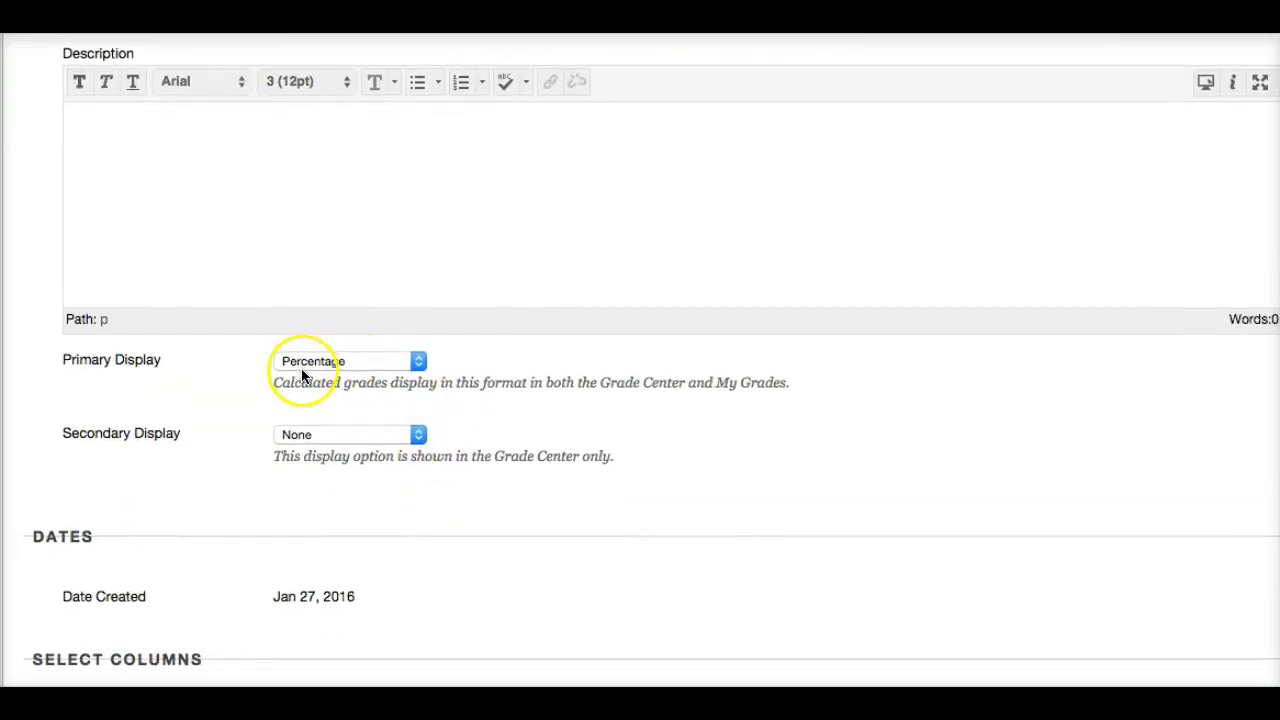
{"action": "left_click", "coordinate": [418, 435]}
{"action": "left_click", "coordinate": [403, 469]}
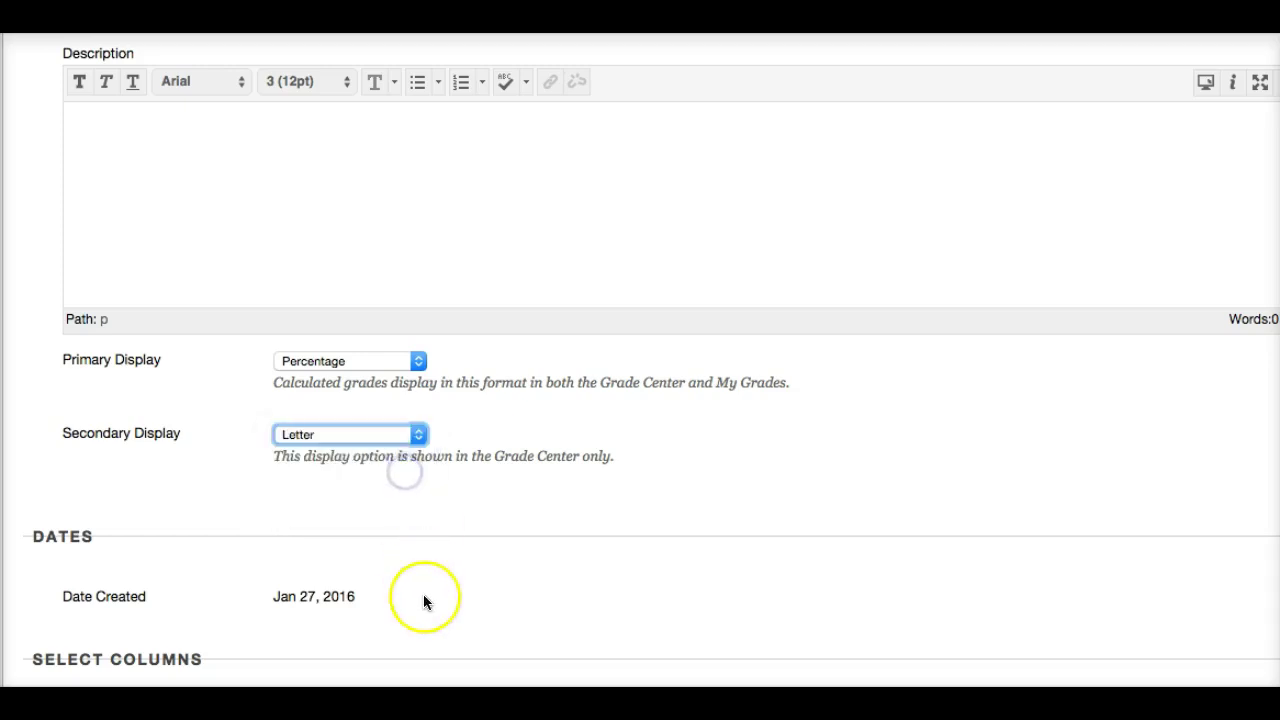
- Limit the Tests AVG calculation to the Test category and submit the column
{"action": "scroll", "coordinate": [423, 598], "scroll_direction": "down", "scroll_amount": 5}
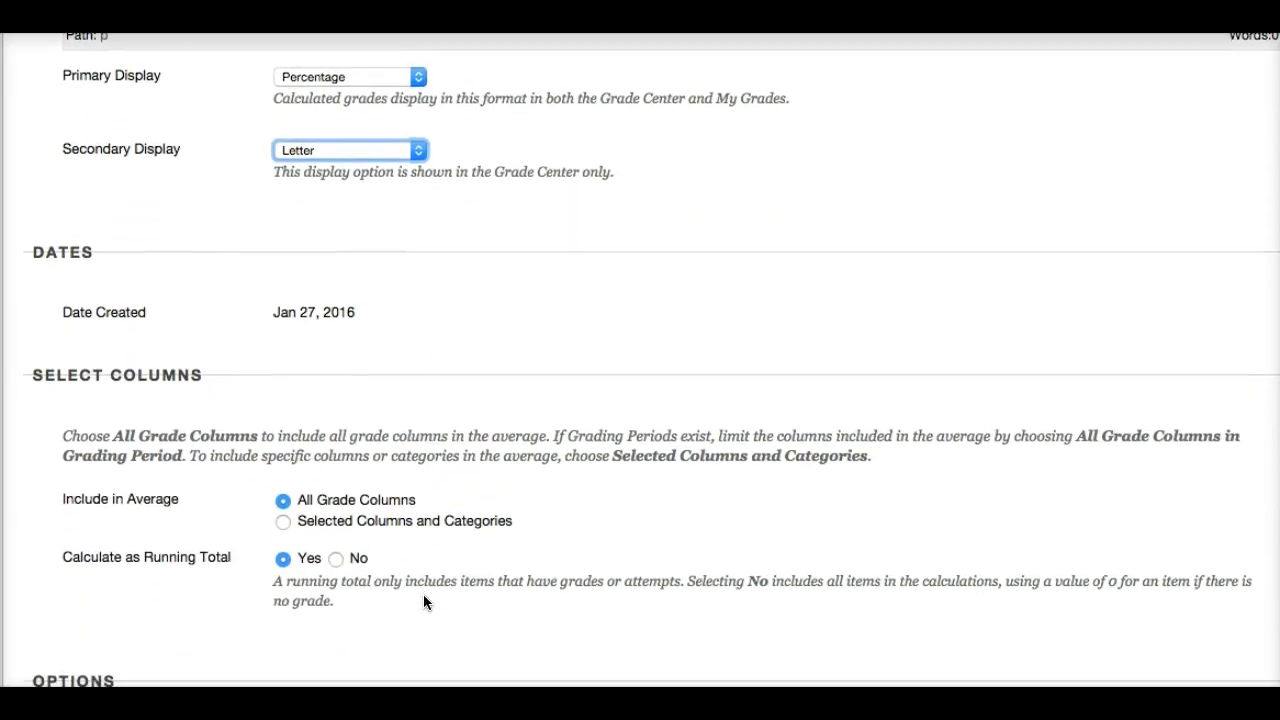
{"action": "left_click", "coordinate": [284, 522]}
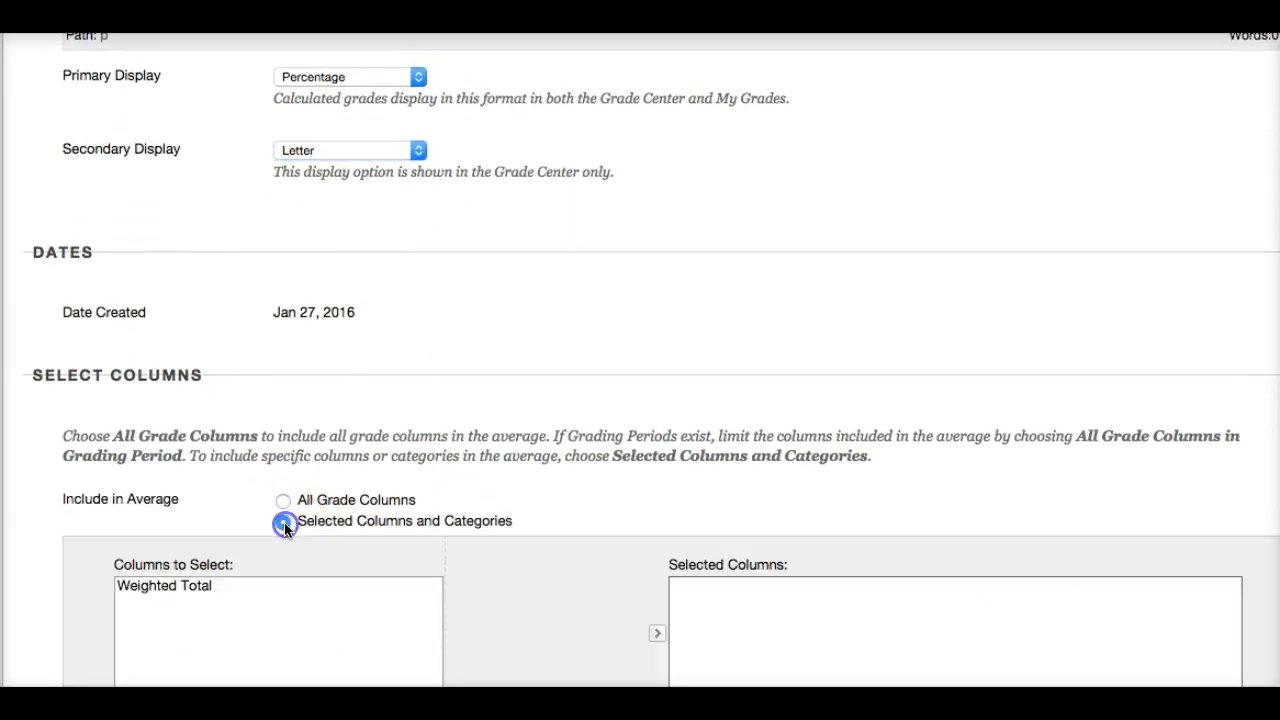
{"action": "scroll", "coordinate": [292, 600], "scroll_direction": "down", "scroll_amount": 3}
{"action": "scroll", "coordinate": [271, 612], "scroll_direction": "down", "scroll_amount": 5}
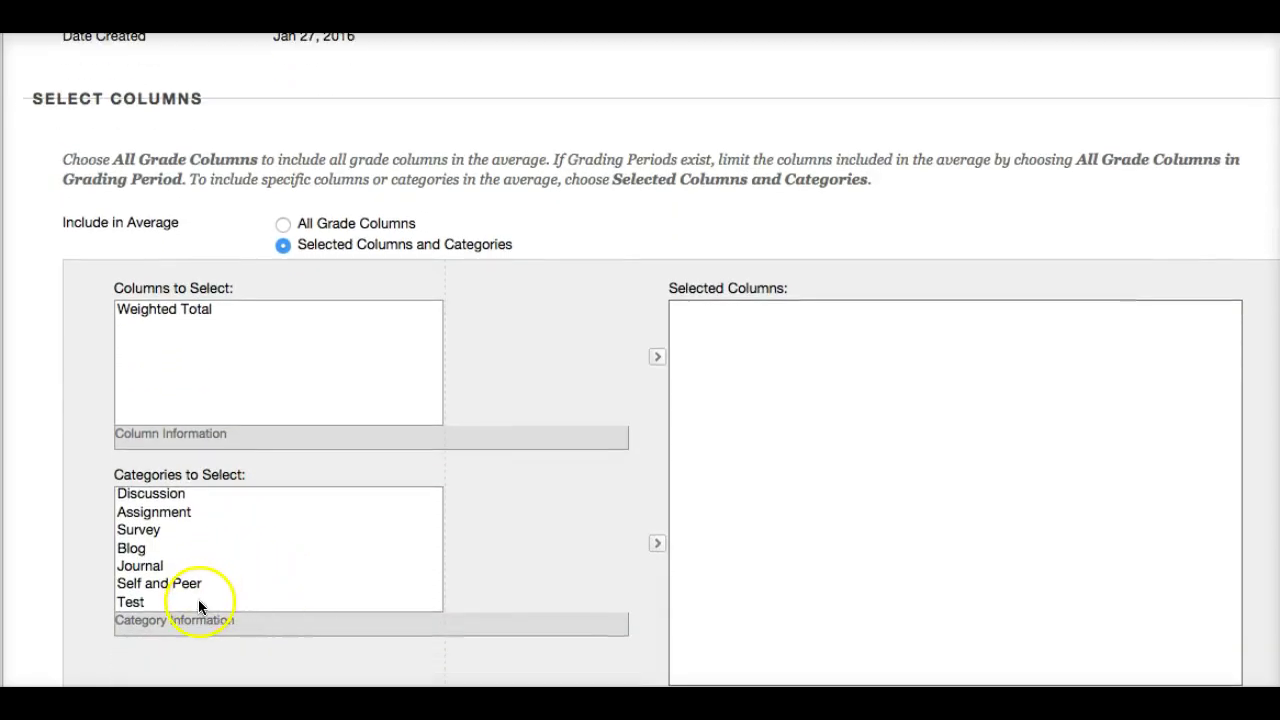
{"action": "left_click", "coordinate": [198, 601]}
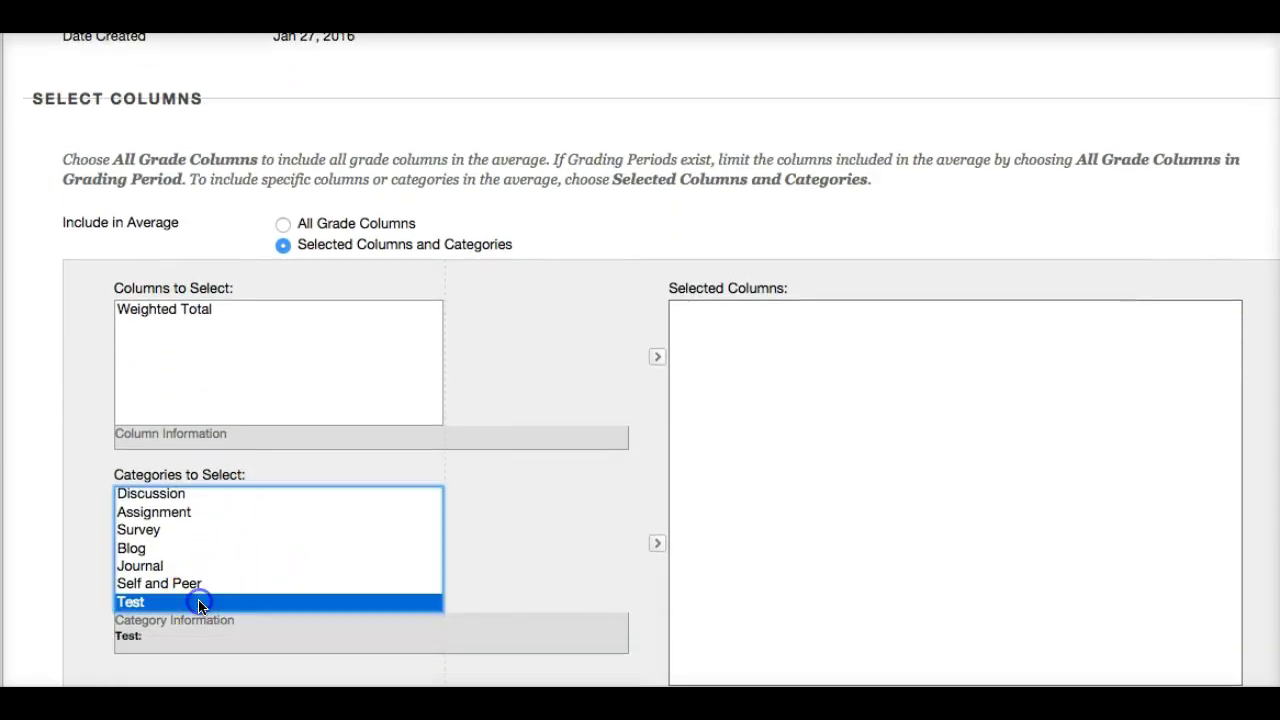
{"action": "left_click", "coordinate": [657, 545]}
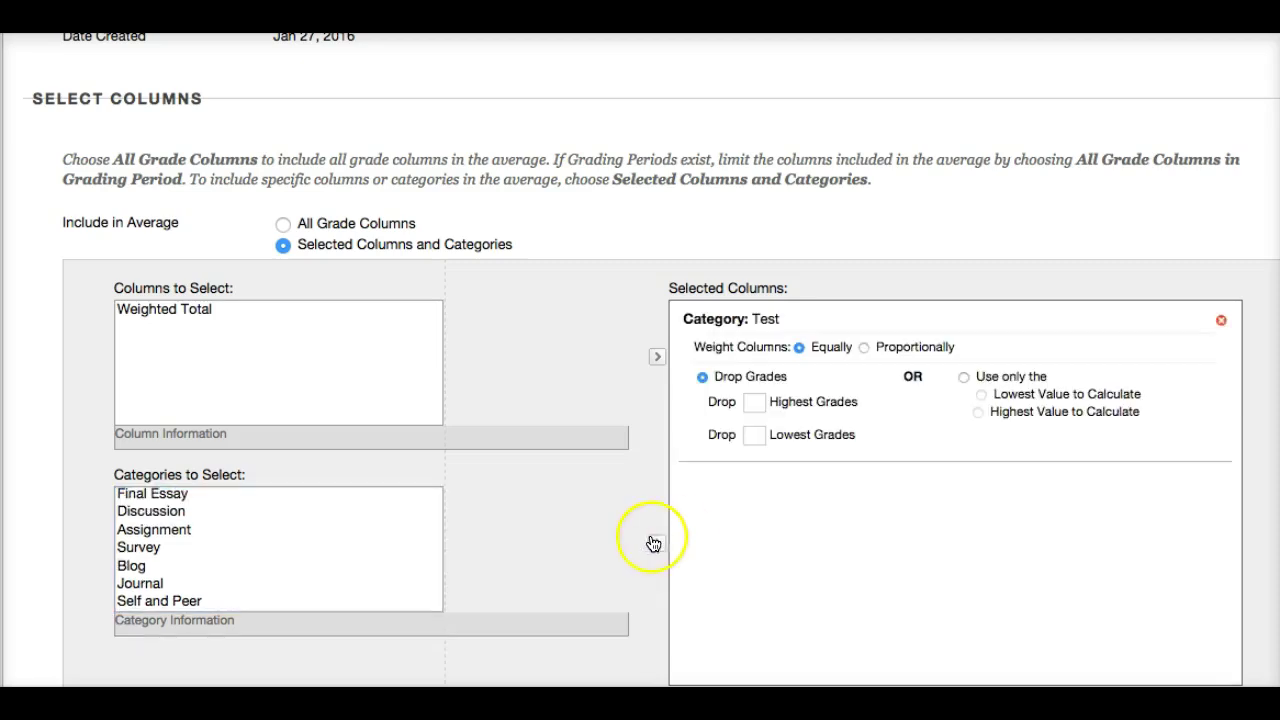
{"action": "scroll", "coordinate": [631, 537], "scroll_direction": "down", "scroll_amount": 5}
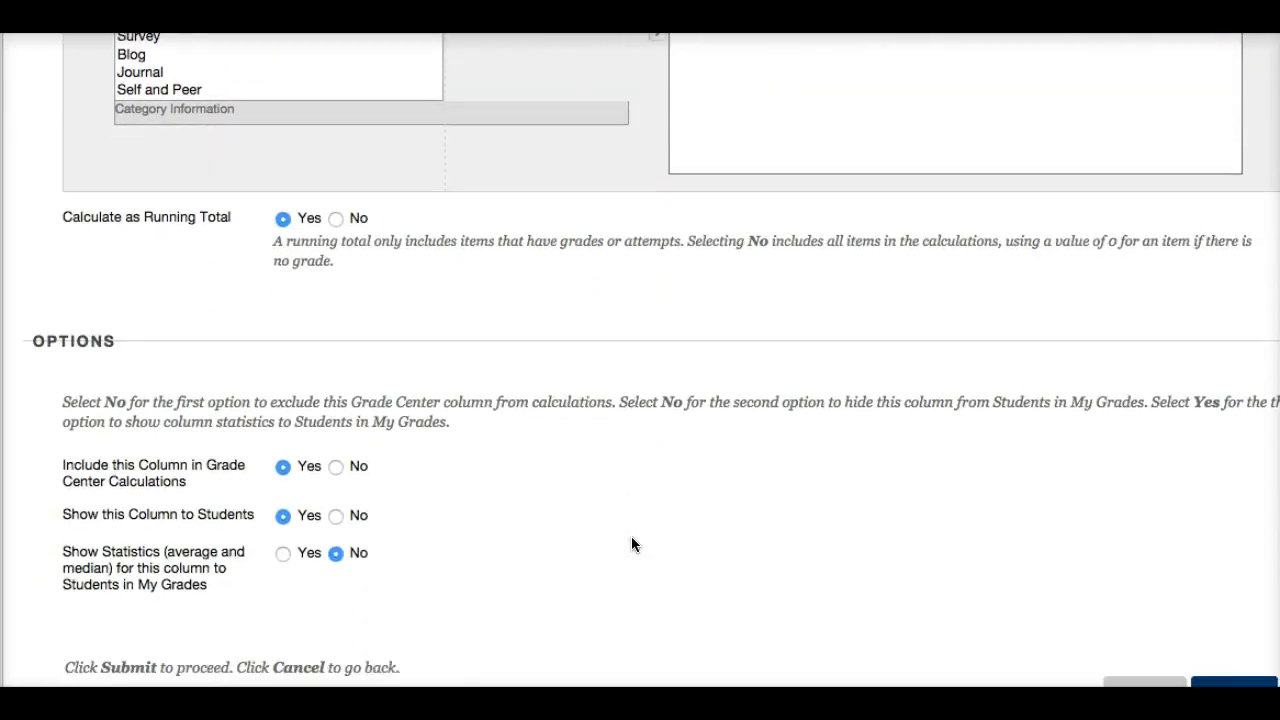
{"action": "left_click", "coordinate": [1219, 685]}
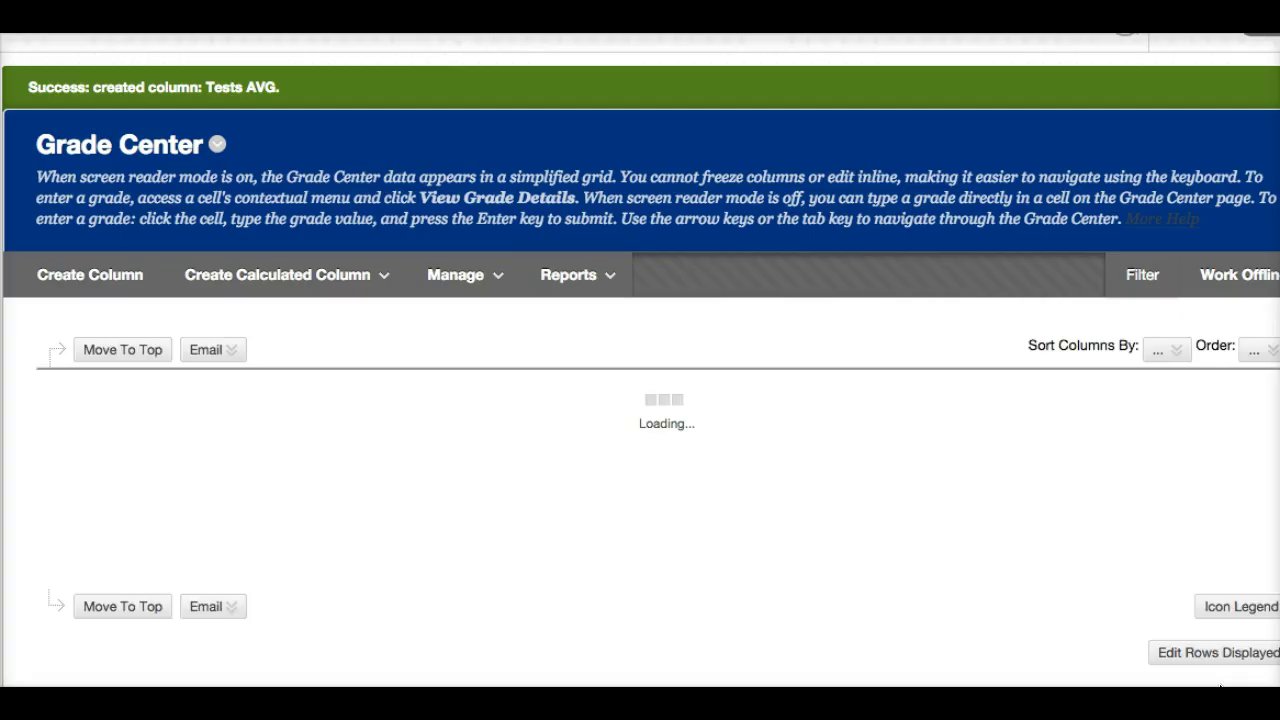
{"action": "left_click", "coordinate": [597, 440]}
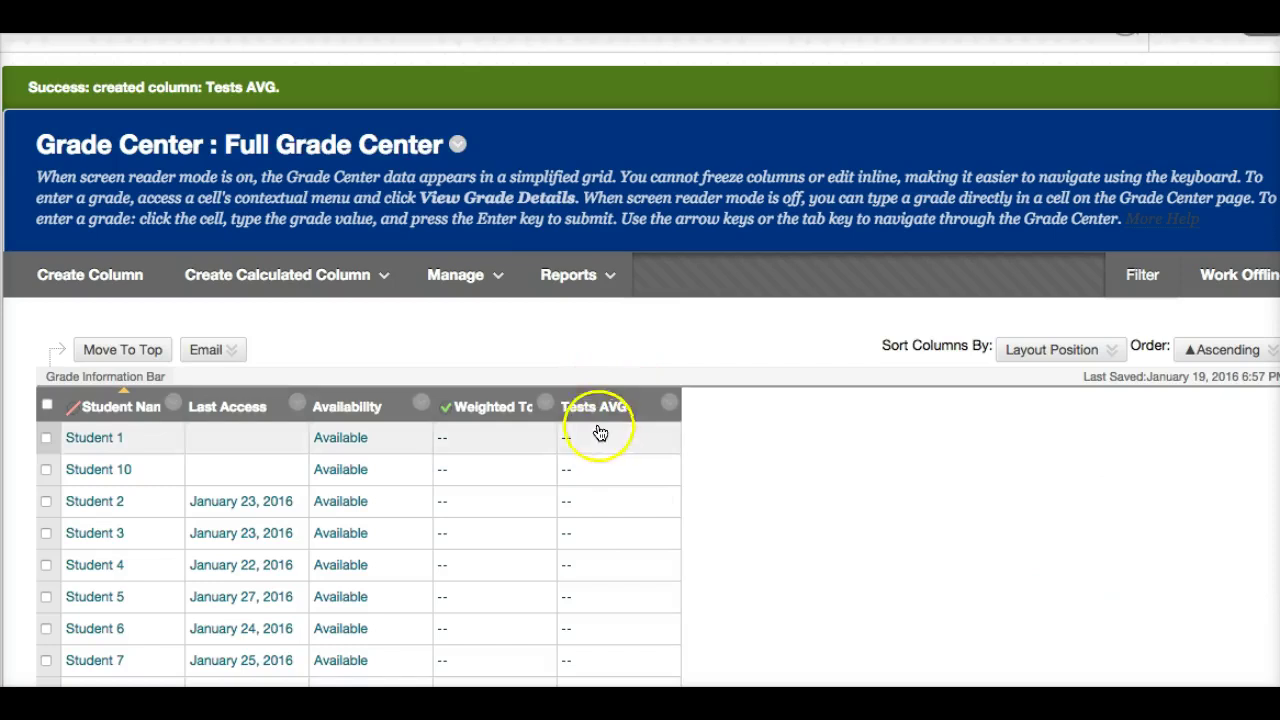
- Start another average column named Quizzes AVG with Letter as the secondary display
{"action": "left_click", "coordinate": [258, 280]}
{"action": "left_click", "coordinate": [252, 317]}
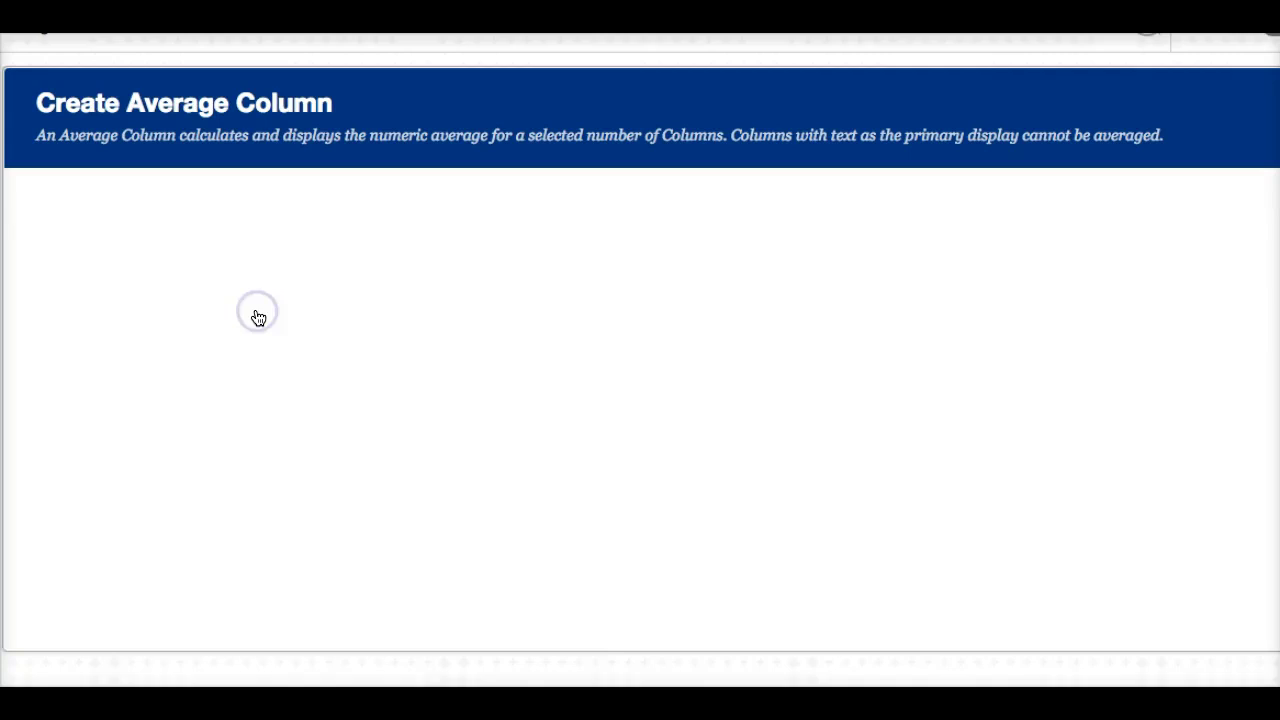
{"action": "left_click", "coordinate": [330, 323]}
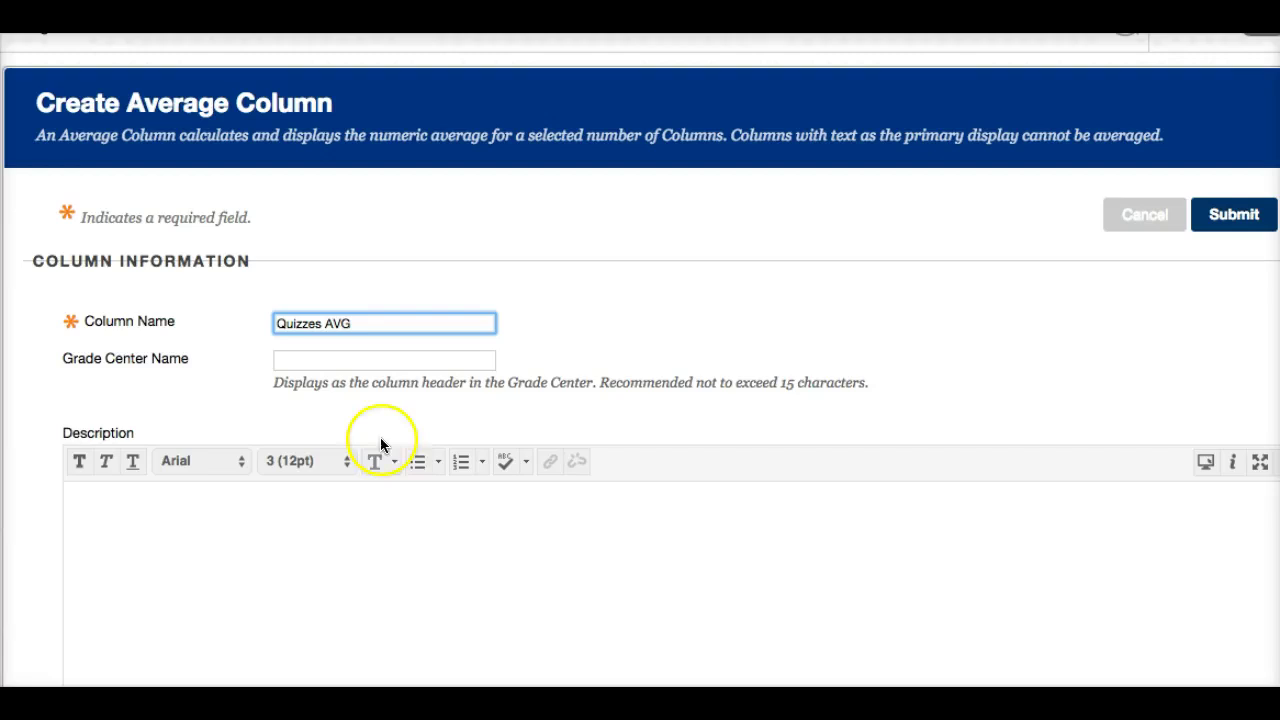
{"action": "scroll", "coordinate": [394, 514], "scroll_direction": "down", "scroll_amount": 5}
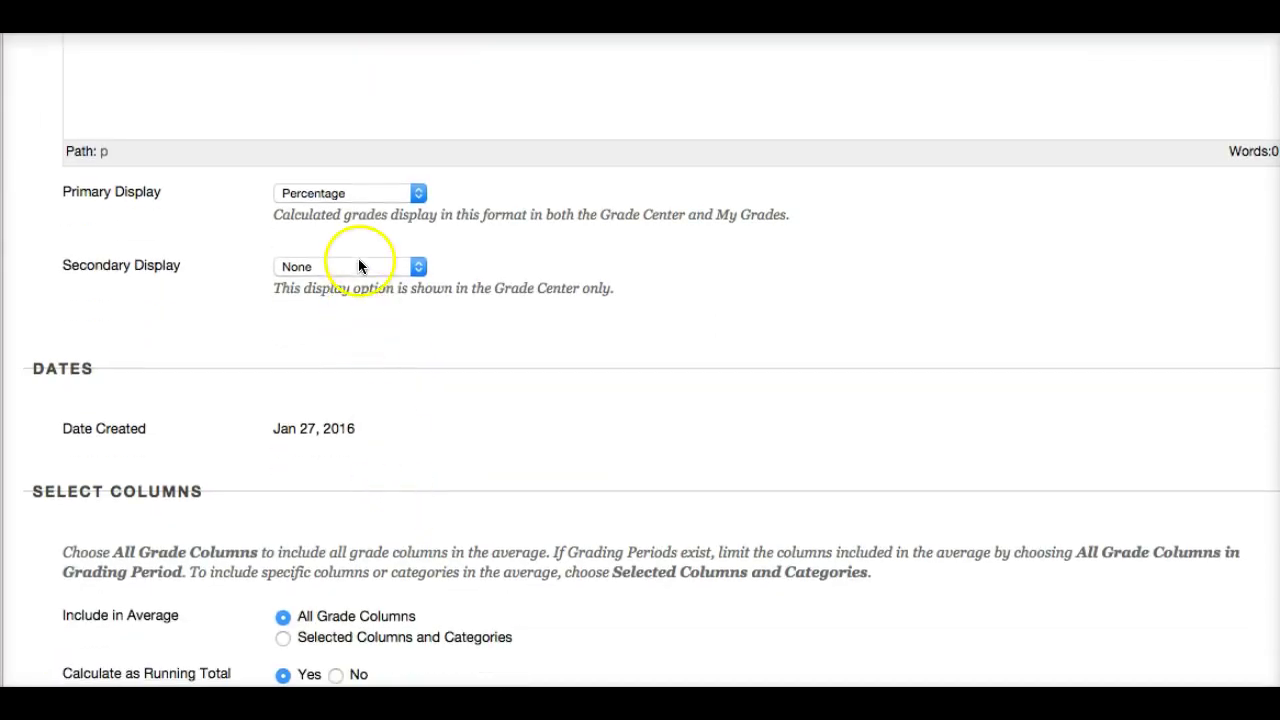
{"action": "left_click", "coordinate": [358, 266]}
{"action": "left_click", "coordinate": [351, 292]}
{"action": "scroll", "coordinate": [396, 521], "scroll_direction": "down", "scroll_amount": 1}
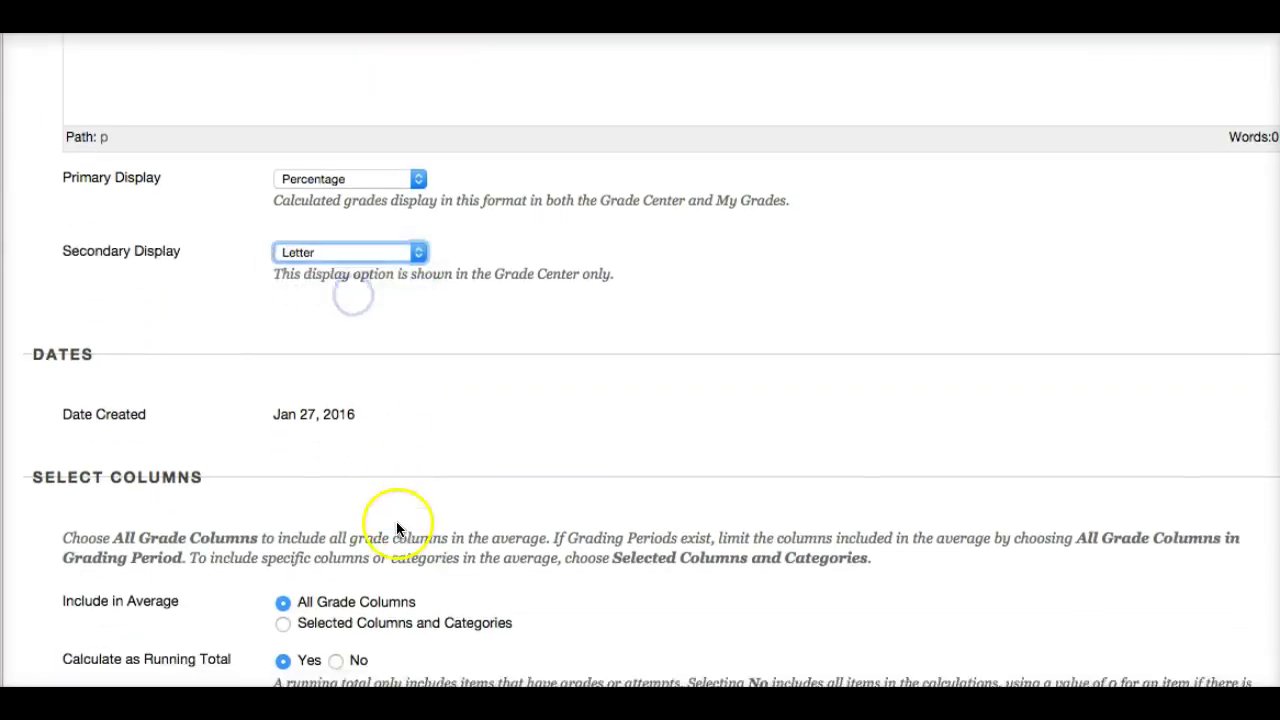
- Include only the Quizzes category in the Quizzes AVG calculation and submit the column
{"action": "scroll", "coordinate": [396, 521], "scroll_direction": "down", "scroll_amount": 2}
{"action": "left_click", "coordinate": [283, 498]}
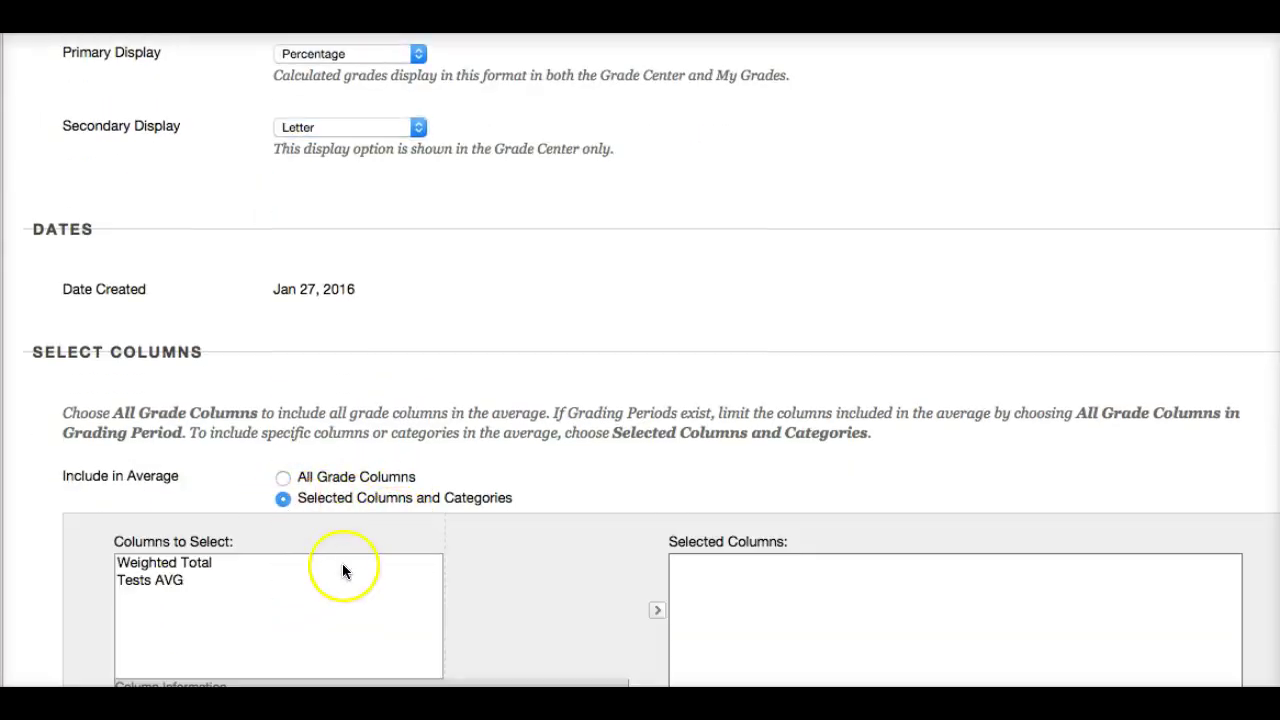
{"action": "scroll", "coordinate": [343, 571], "scroll_direction": "down", "scroll_amount": 5}
{"action": "scroll", "coordinate": [321, 610], "scroll_direction": "down", "scroll_amount": 1}
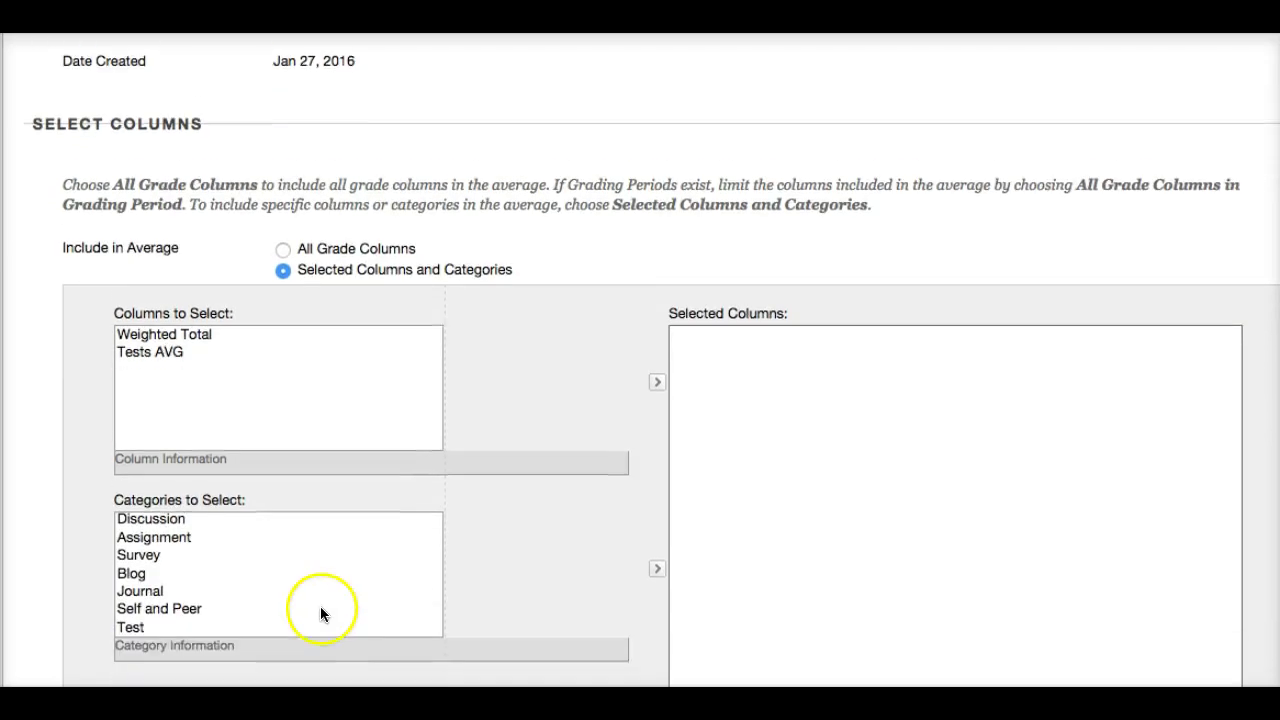
{"action": "scroll", "coordinate": [307, 560], "scroll_direction": "up", "scroll_amount": 5}
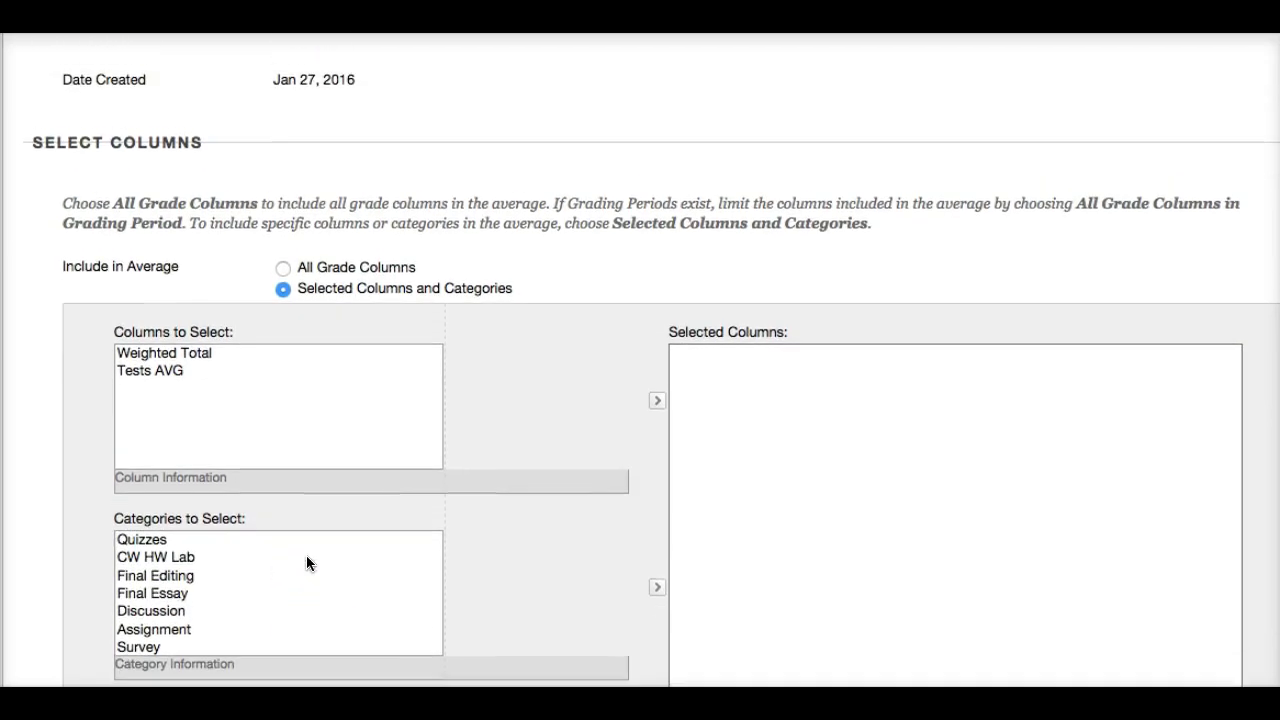
{"action": "left_click", "coordinate": [240, 539]}
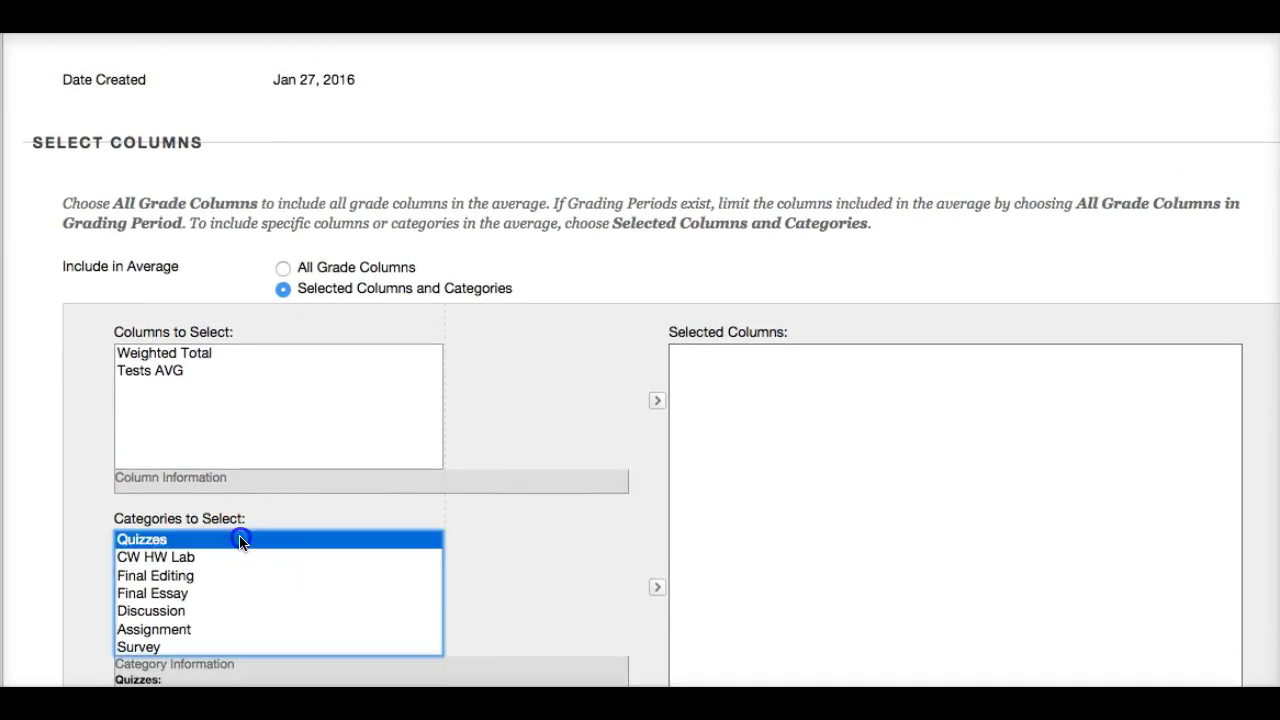
{"action": "left_click", "coordinate": [656, 590]}
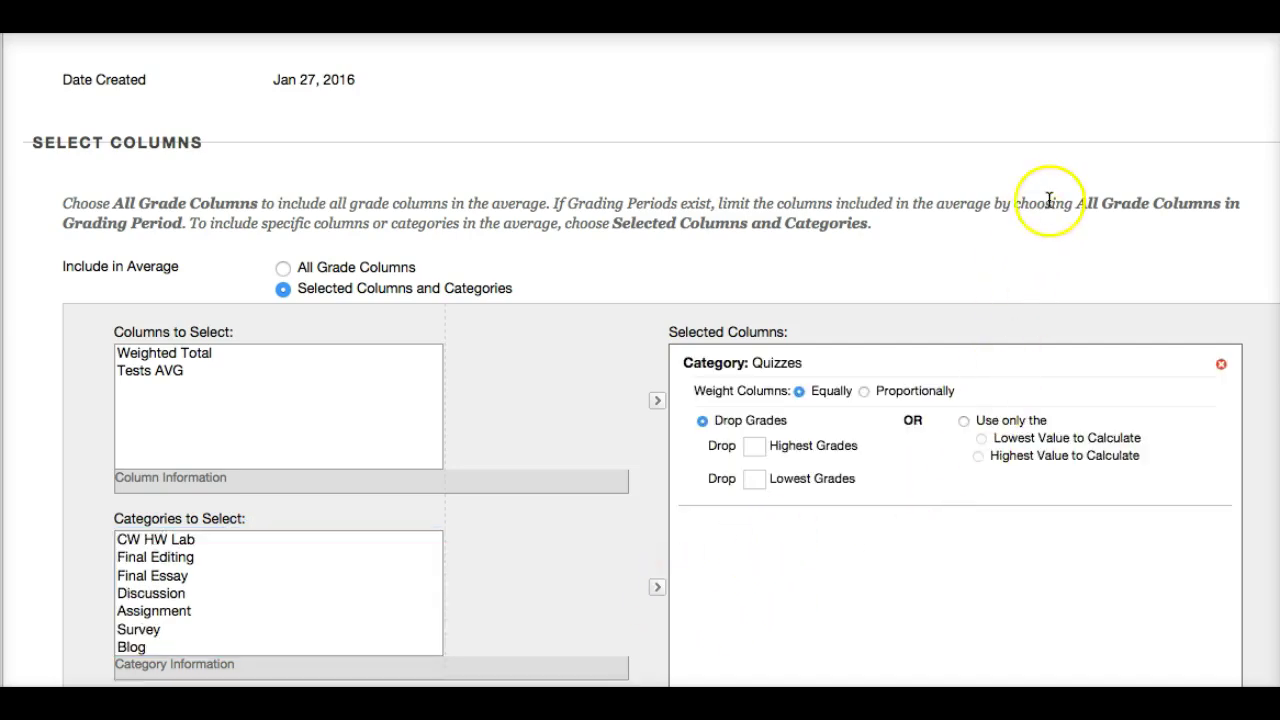
{"action": "scroll", "coordinate": [1057, 195], "scroll_direction": "up", "scroll_amount": 10}
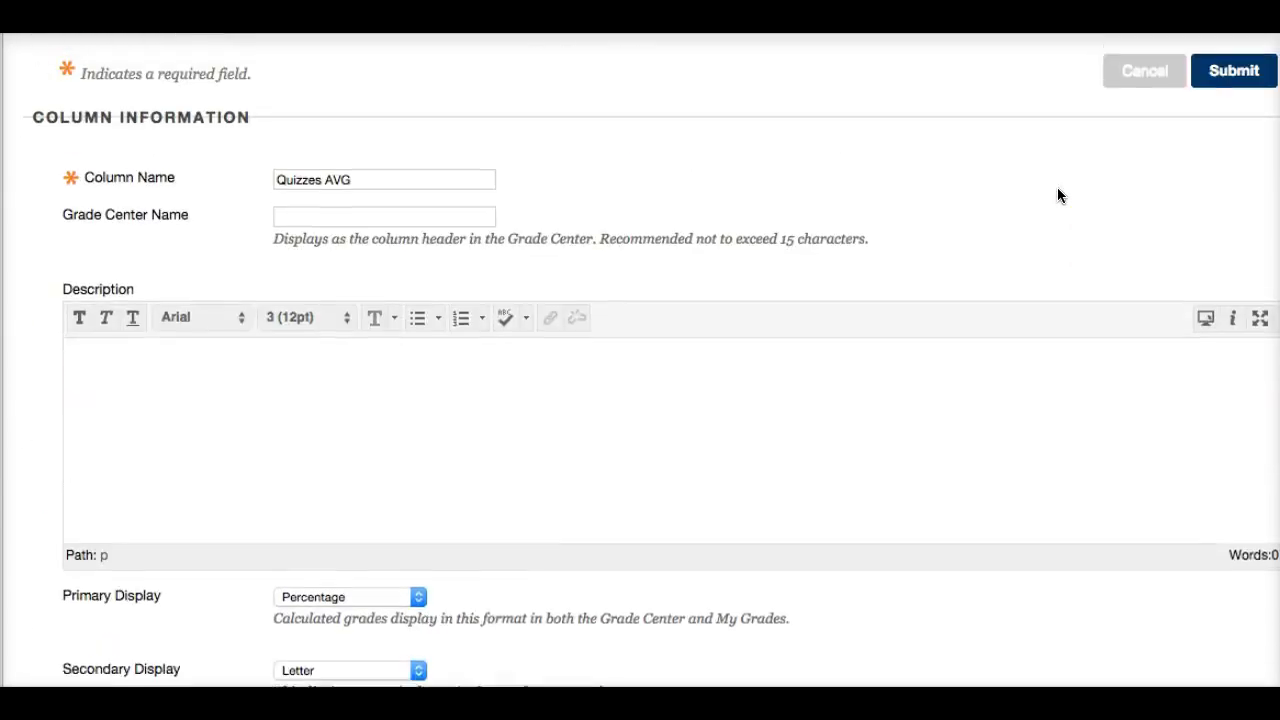
{"action": "left_click", "coordinate": [1236, 92]}
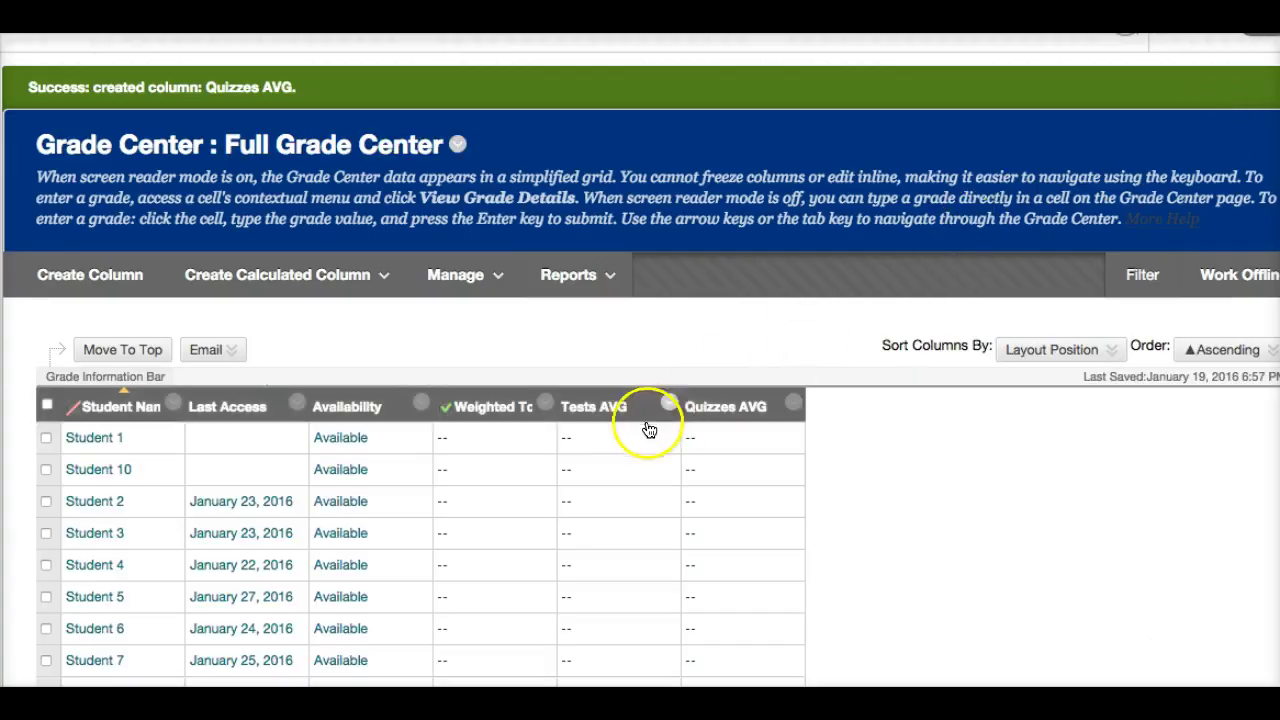
- Start a third average column named CW HW Lab AVG, with its secondary display set to Letter
{"action": "left_click", "coordinate": [196, 284]}
{"action": "mouse_move", "coordinate": [240, 278]}
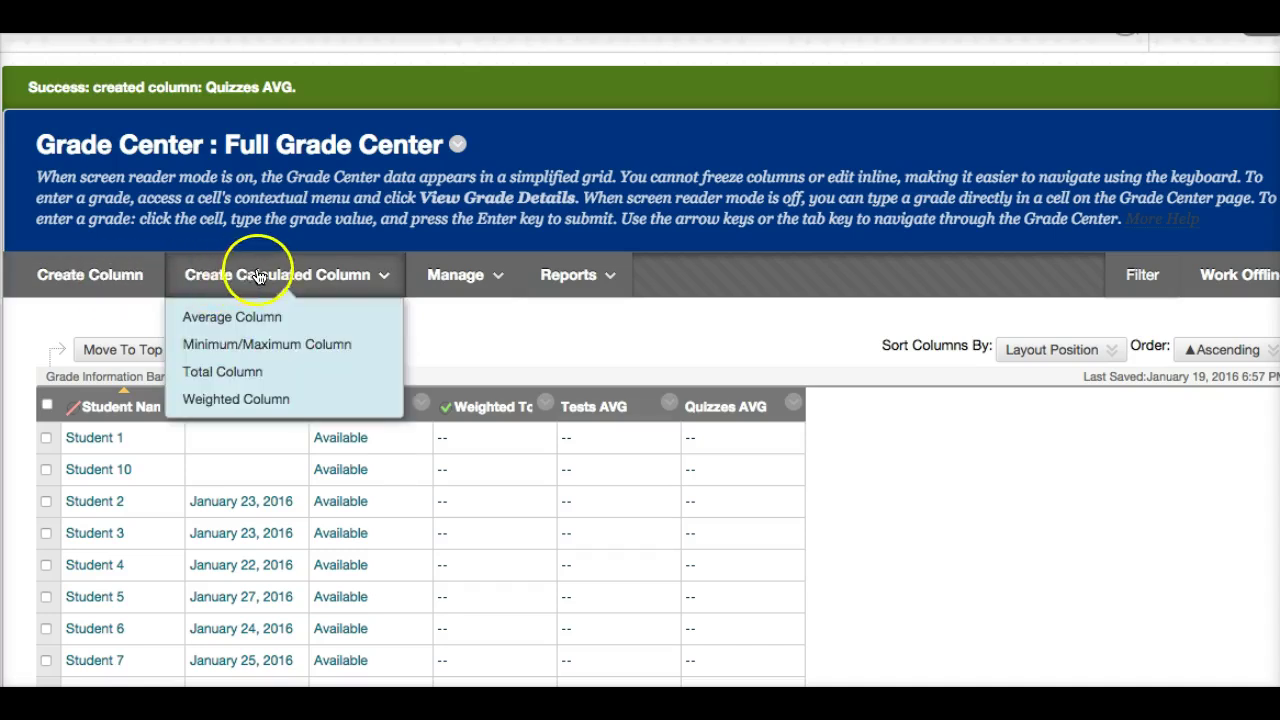
{"action": "left_click", "coordinate": [264, 320]}
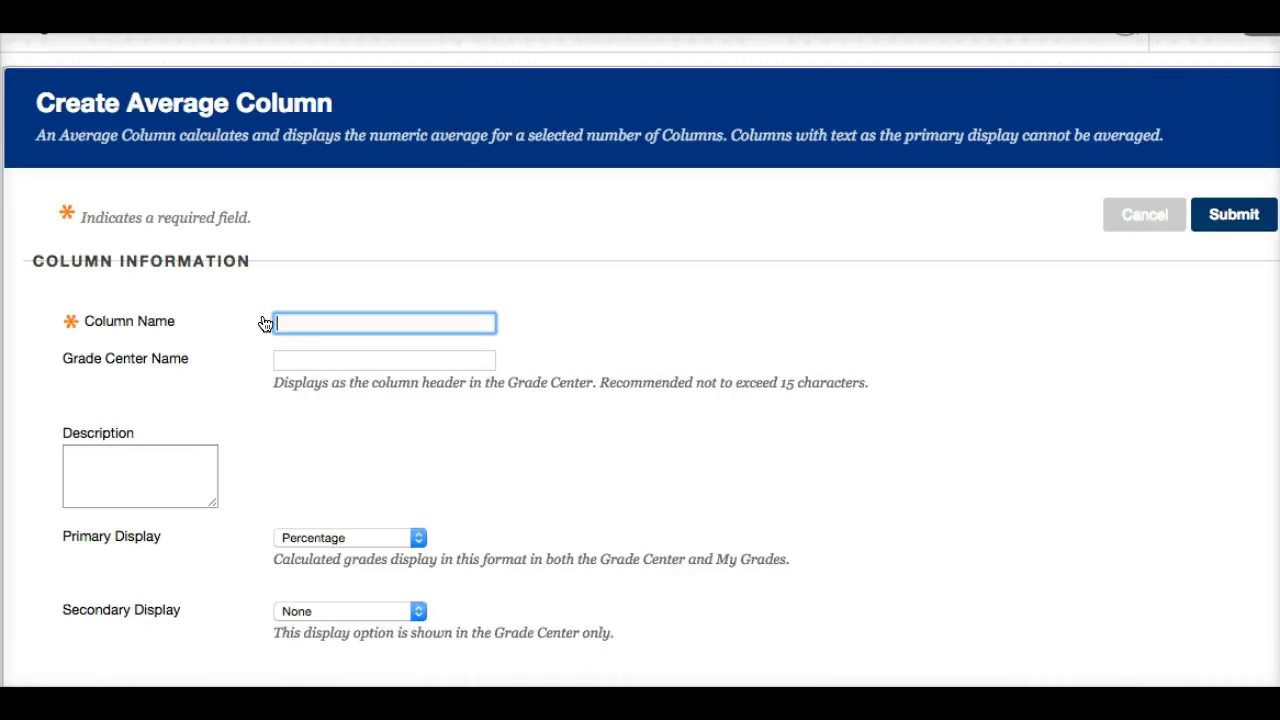
{"action": "left_click", "coordinate": [283, 320]}
{"action": "type", "text": "dw"}
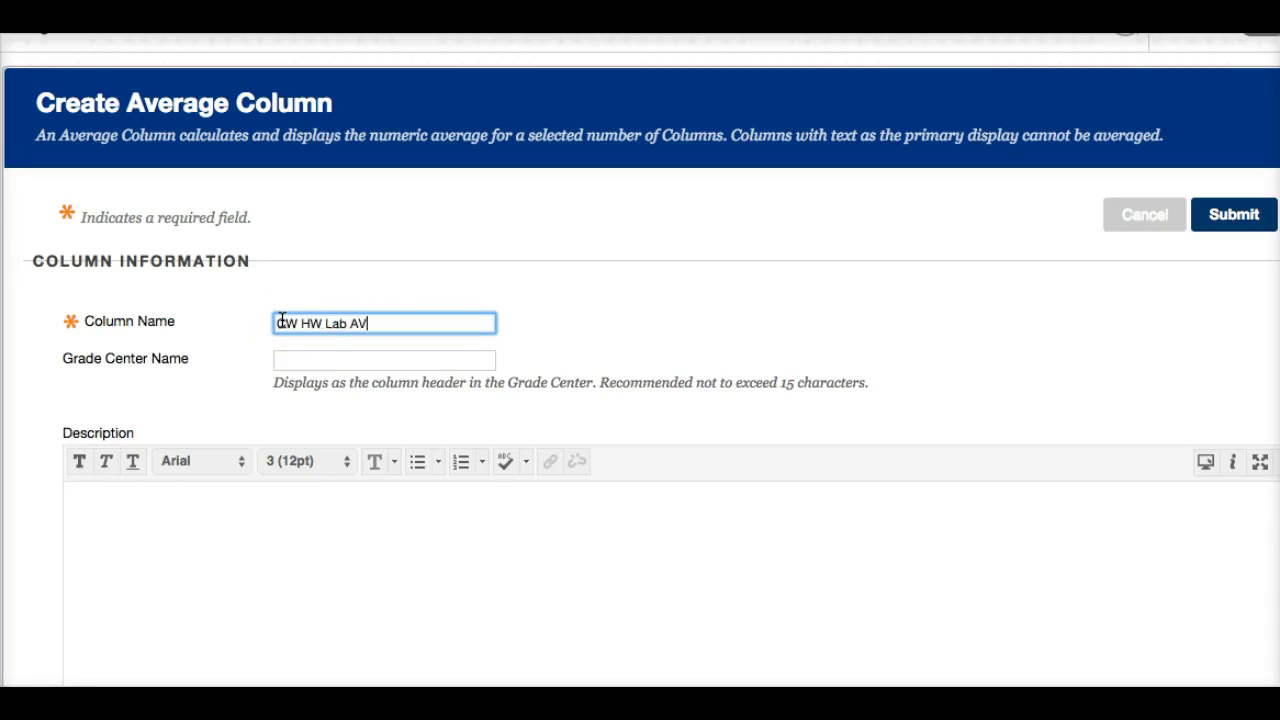
{"action": "scroll", "coordinate": [486, 449], "scroll_direction": "down", "scroll_amount": 10}
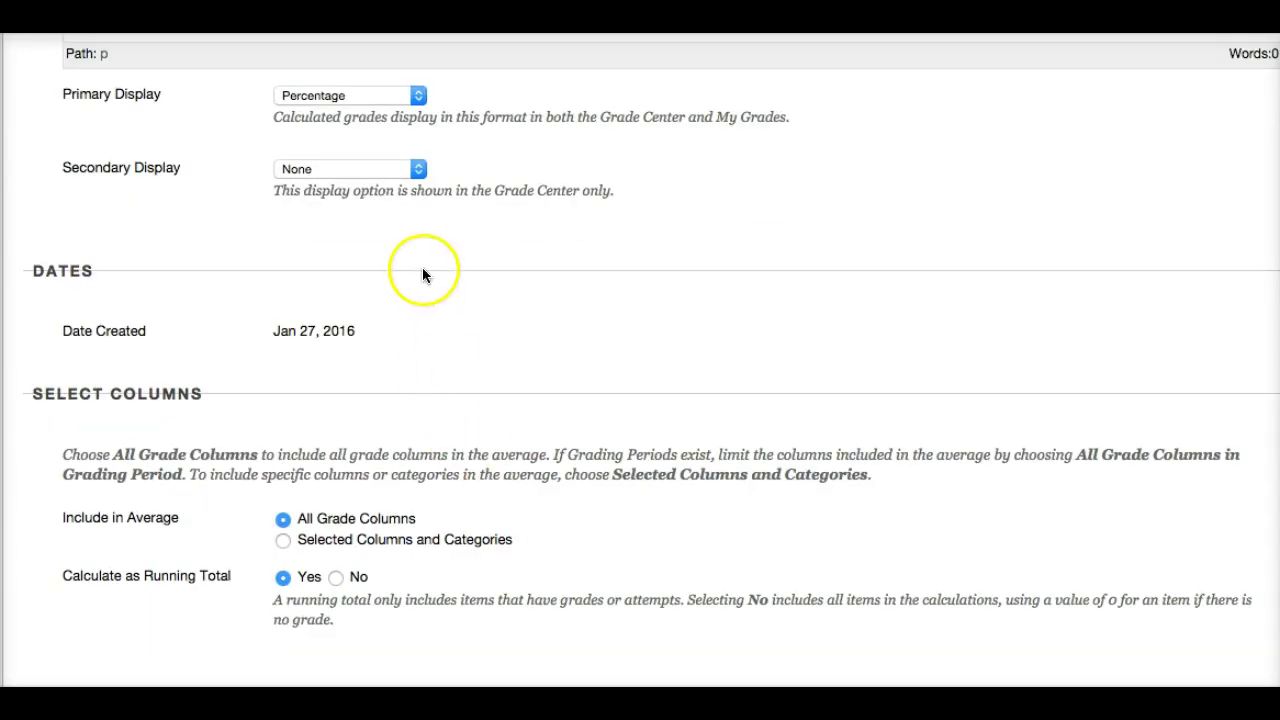
{"action": "left_click", "coordinate": [415, 171]}
{"action": "left_click", "coordinate": [406, 204]}
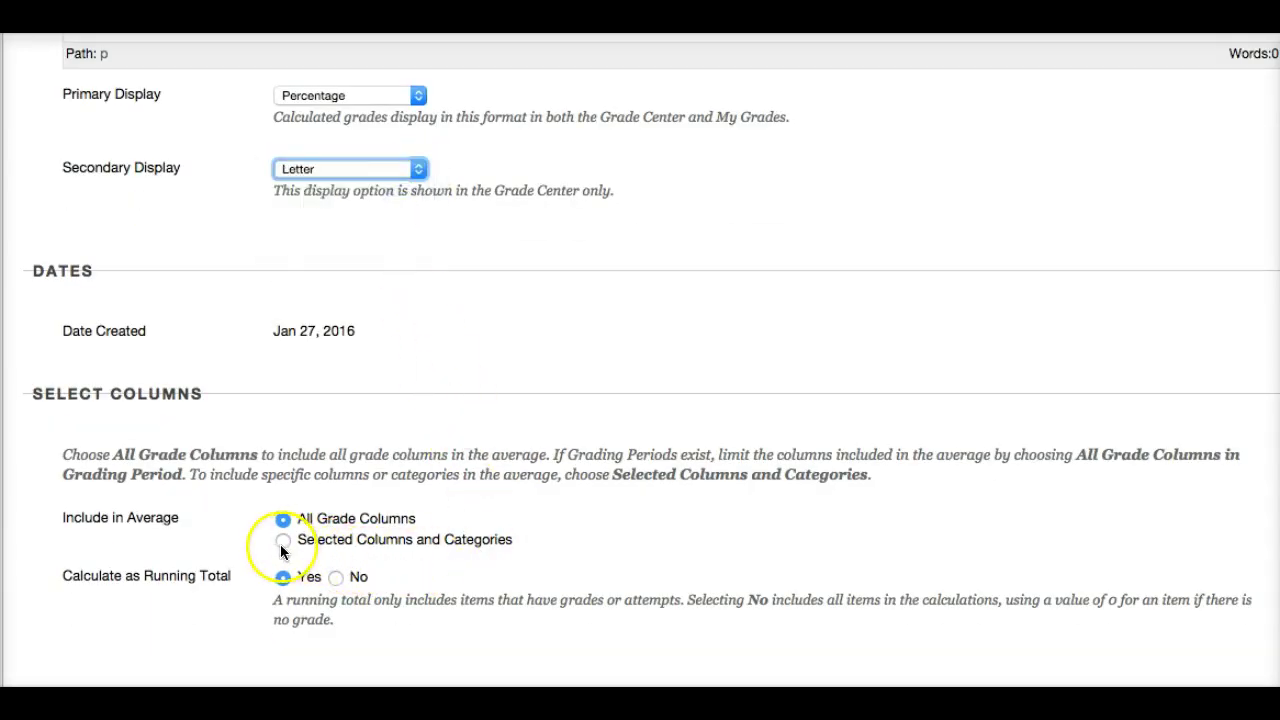
- Restrict the CW HW Lab AVG calculation to the CW HW Lab category and submit the column
{"action": "left_click", "coordinate": [283, 541]}
{"action": "scroll", "coordinate": [312, 570], "scroll_direction": "down", "scroll_amount": 5}
{"action": "scroll", "coordinate": [312, 568], "scroll_direction": "up", "scroll_amount": 3}
{"action": "left_click", "coordinate": [211, 582]}
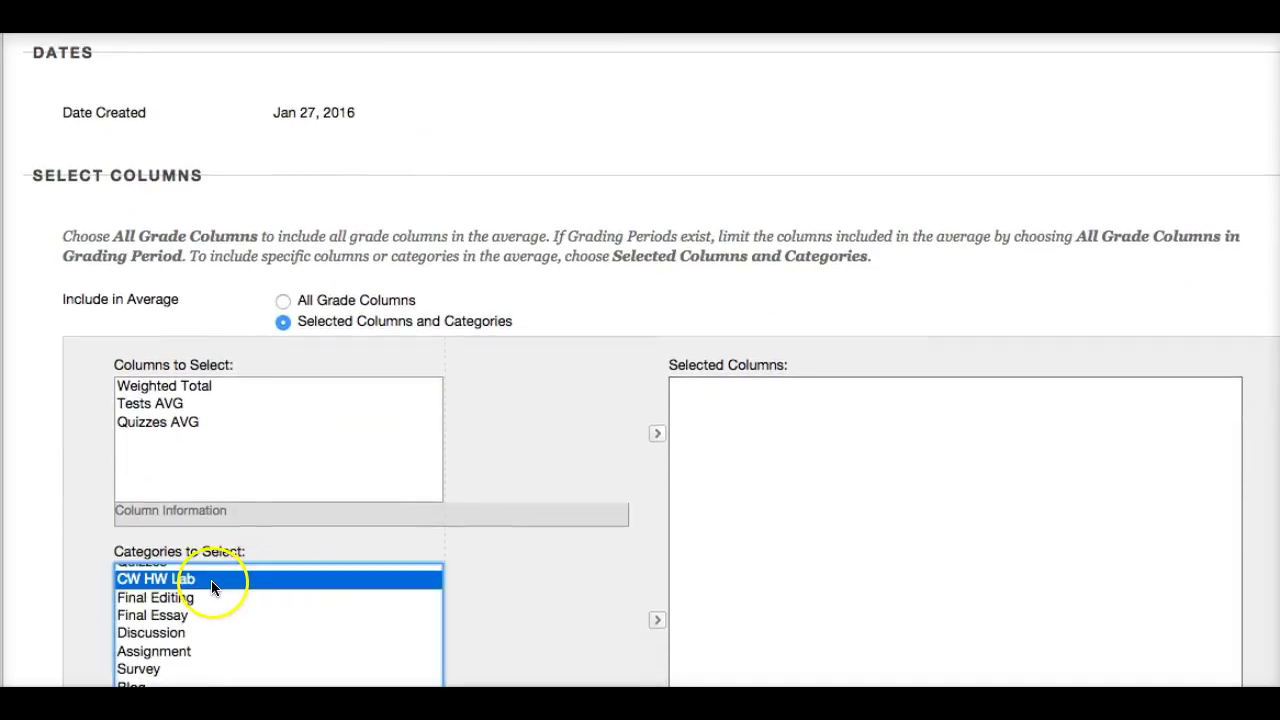
{"action": "left_click", "coordinate": [657, 621]}
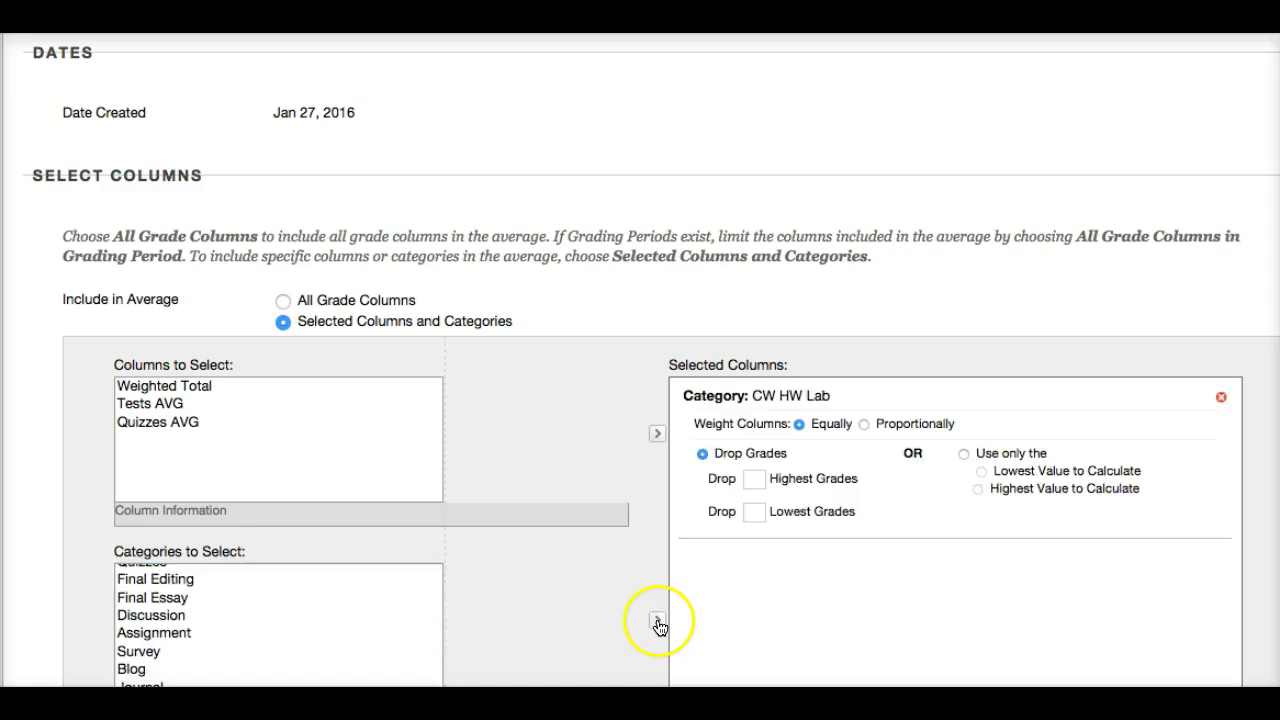
{"action": "scroll", "coordinate": [964, 608], "scroll_direction": "up", "scroll_amount": 10}
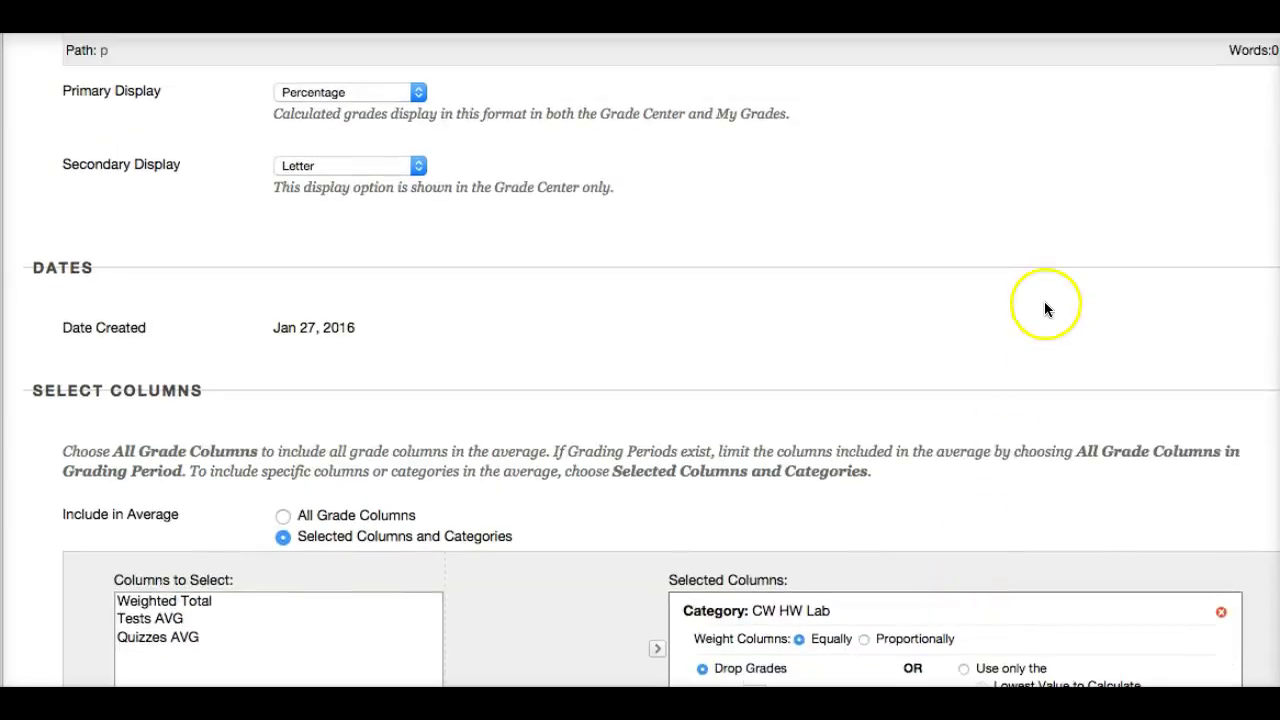
{"action": "scroll", "coordinate": [1047, 298], "scroll_direction": "up", "scroll_amount": 3}
{"action": "left_click", "coordinate": [1234, 212]}
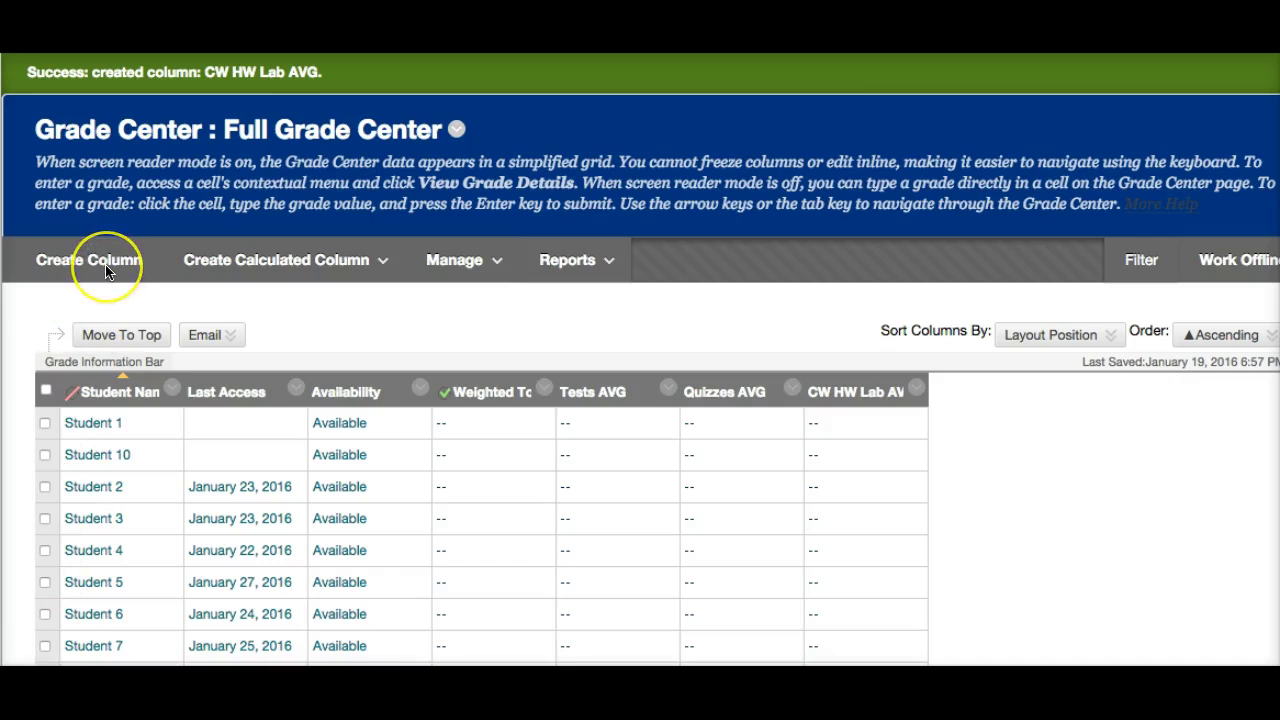
- Start a grade column named Quiz 1 with Letter as the secondary display
{"action": "left_click", "coordinate": [107, 266]}
{"action": "left_click", "coordinate": [107, 268]}
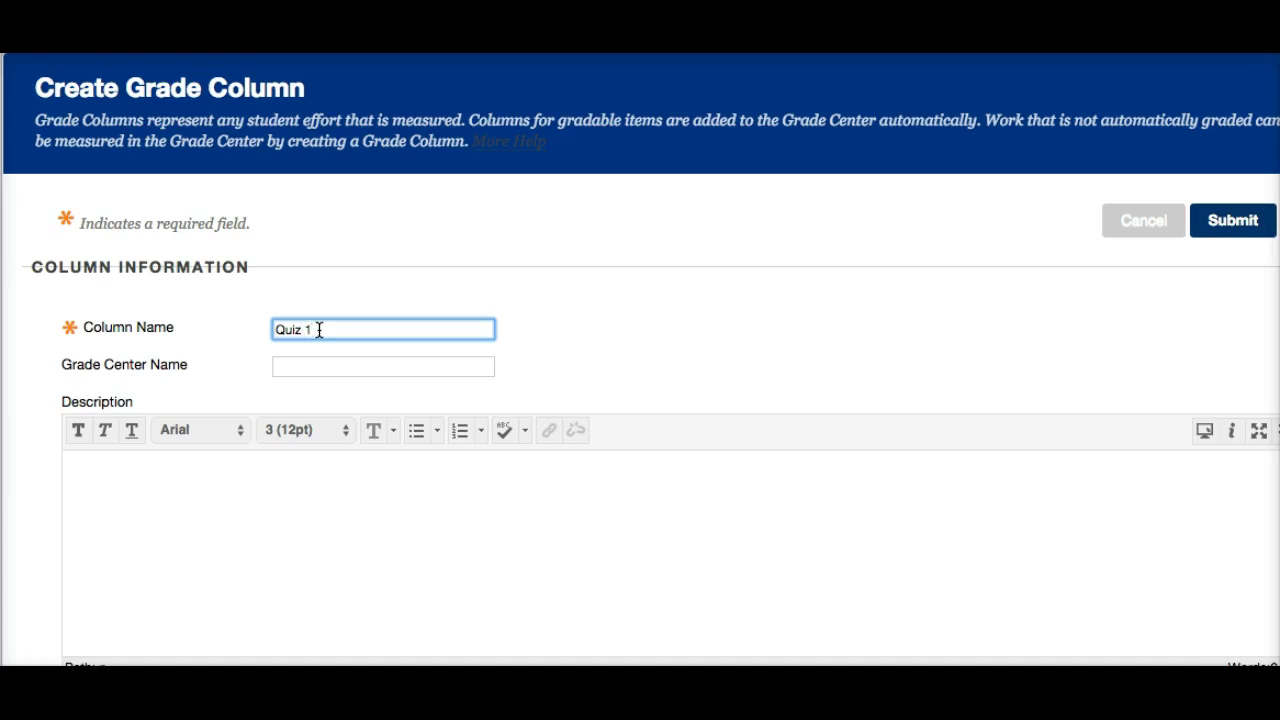
{"action": "scroll", "coordinate": [363, 450], "scroll_direction": "down", "scroll_amount": 5}
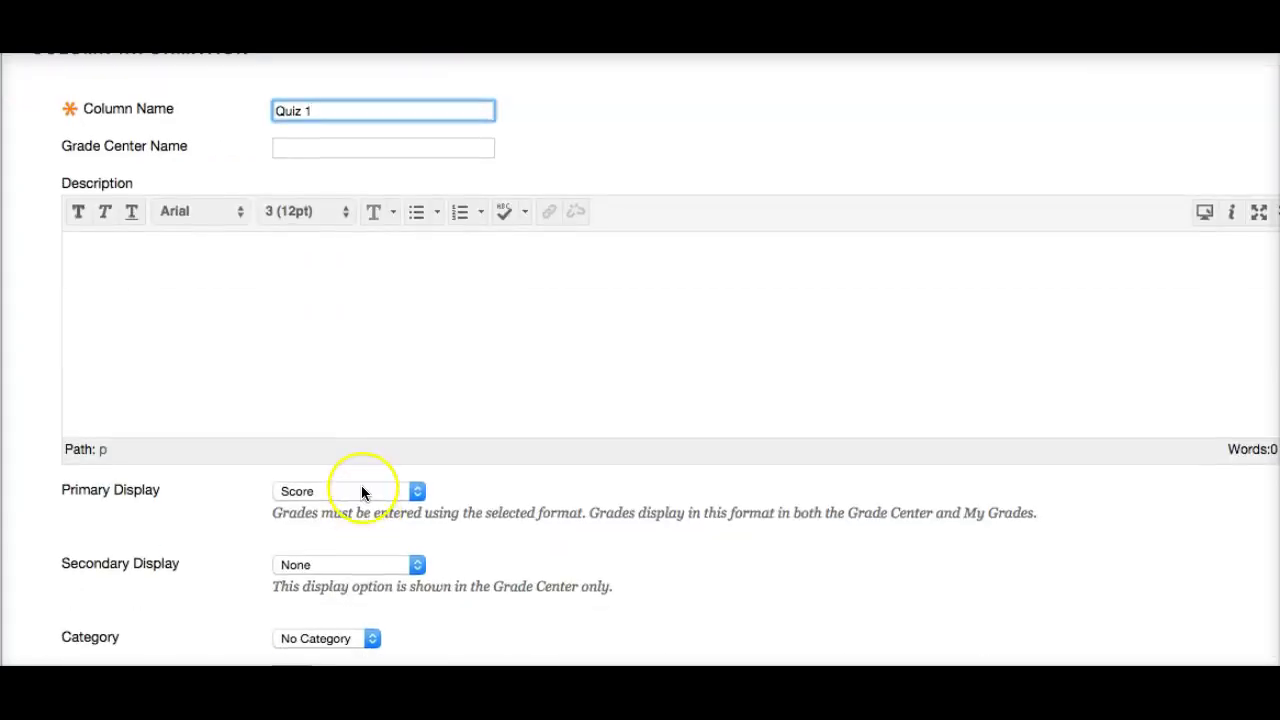
{"action": "scroll", "coordinate": [361, 485], "scroll_direction": "down", "scroll_amount": 2}
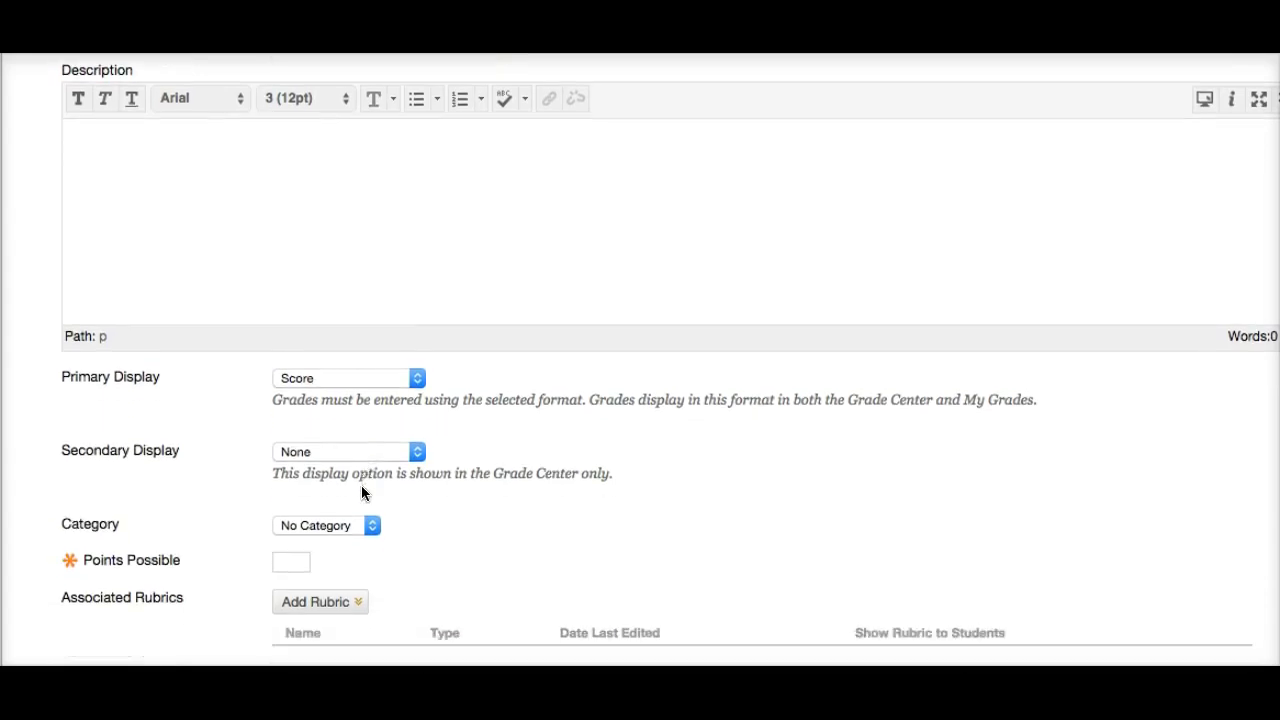
{"action": "left_click", "coordinate": [359, 453]}
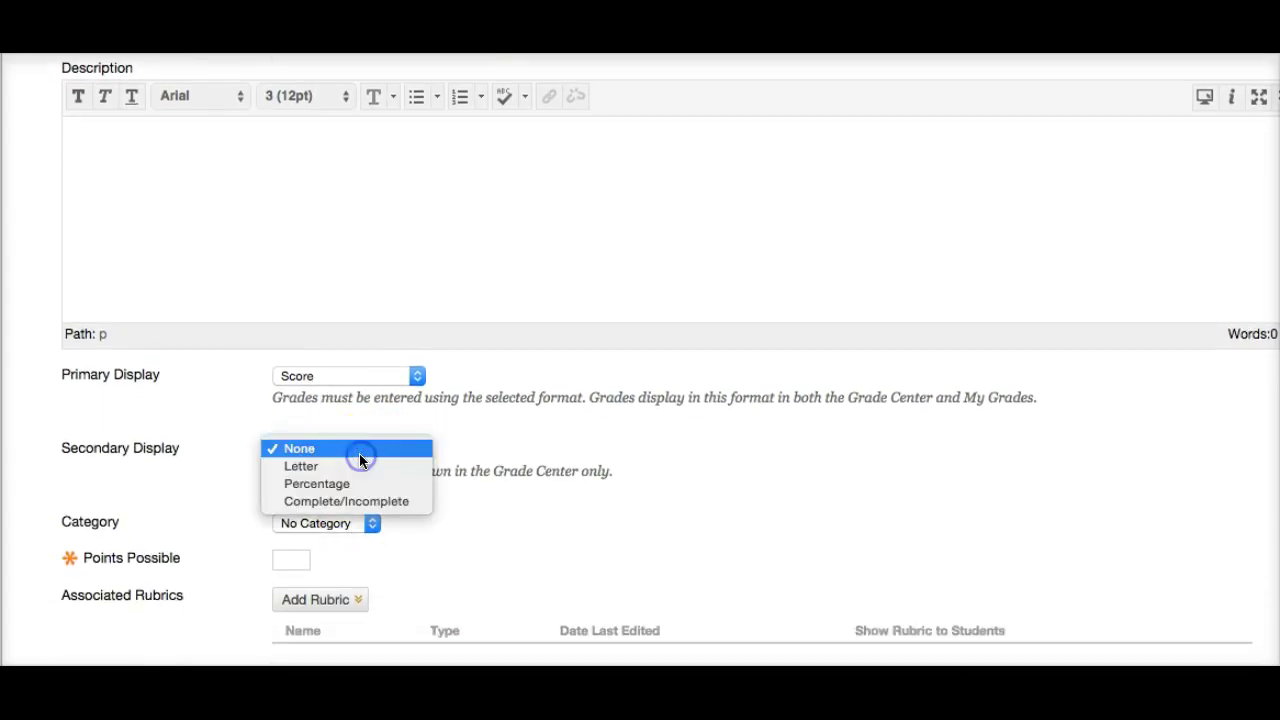
{"action": "key", "text": "Escape"}
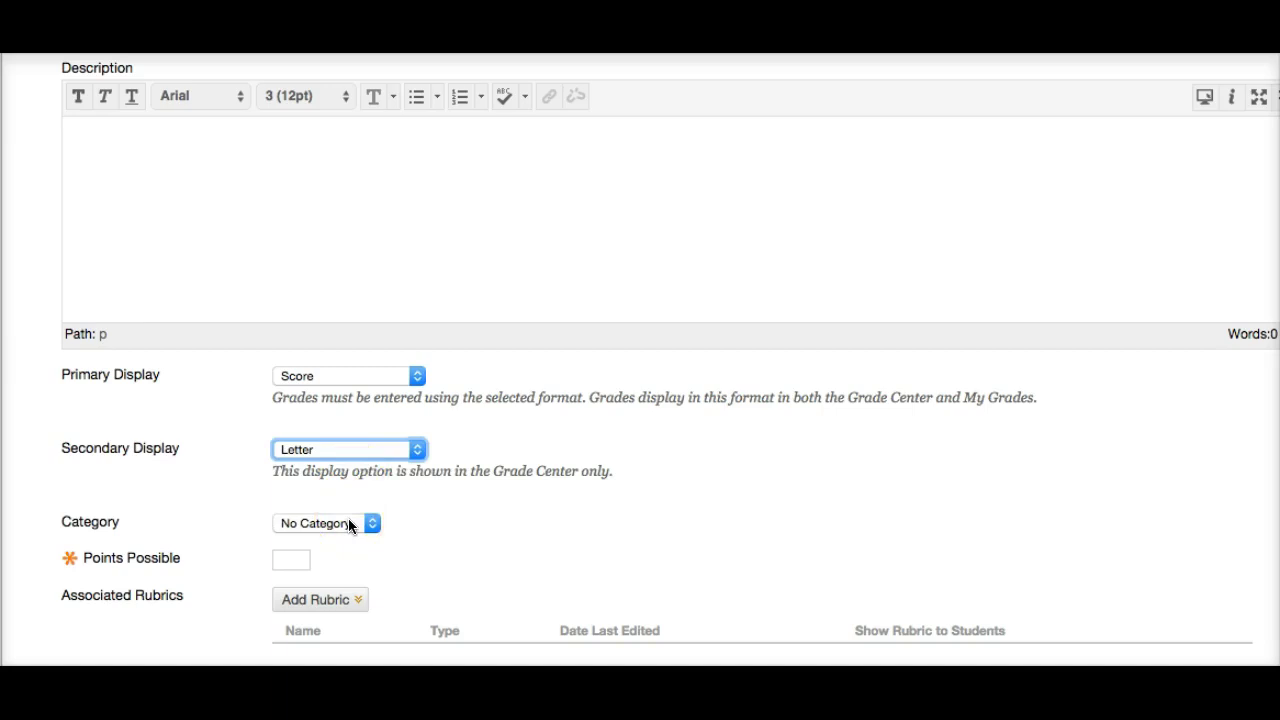
- Assign the Quiz 1 column to the Quizzes category with 10 points possible
{"action": "left_click", "coordinate": [348, 523]}
{"action": "left_click", "coordinate": [347, 540]}
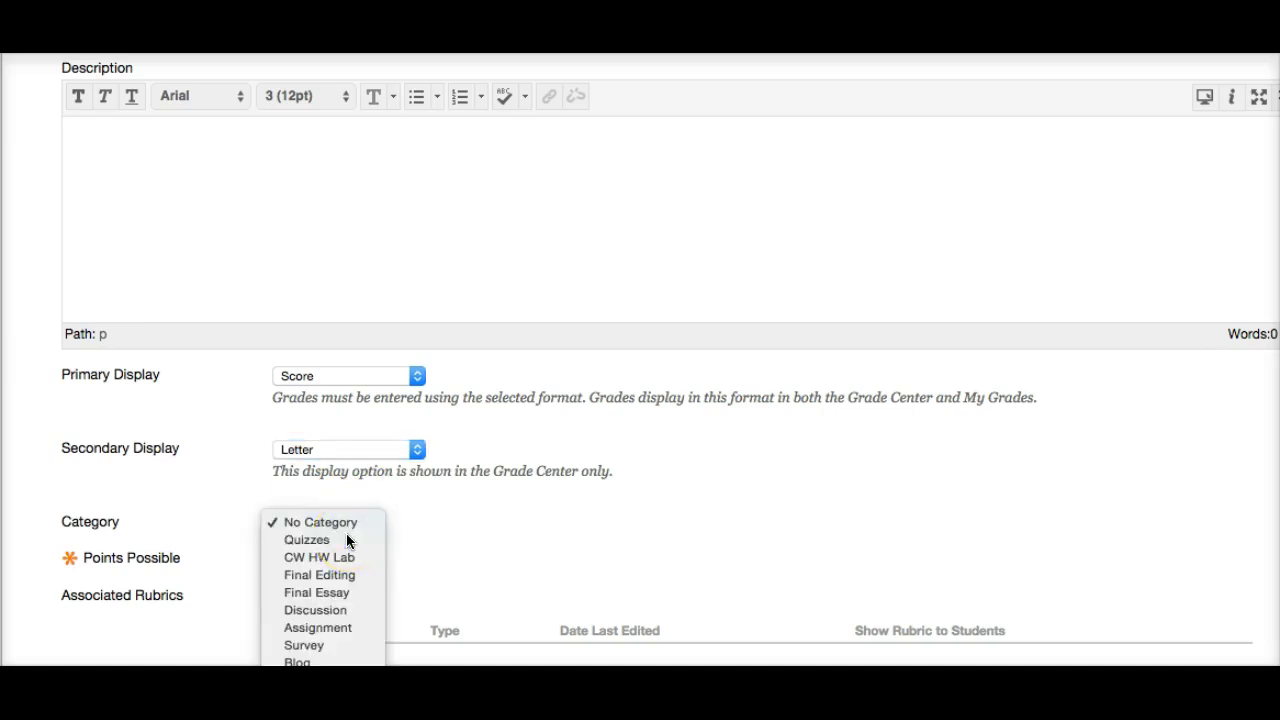
{"action": "left_click", "coordinate": [294, 558]}
{"action": "type", "text": "10"}
{"action": "key", "text": "Tab"}
- Set the Quiz 1 due date to 02/05/2016 and submit the column
{"action": "scroll", "coordinate": [449, 584], "scroll_direction": "down", "scroll_amount": 5}
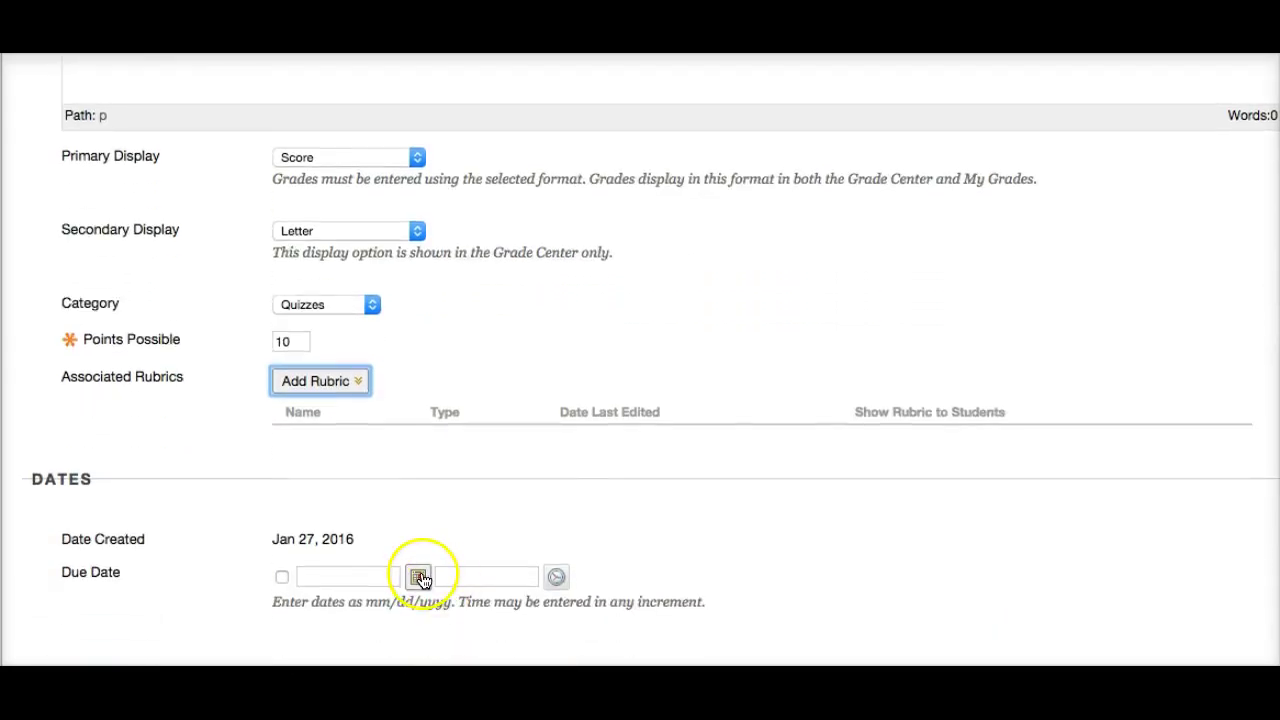
{"action": "left_click", "coordinate": [418, 579]}
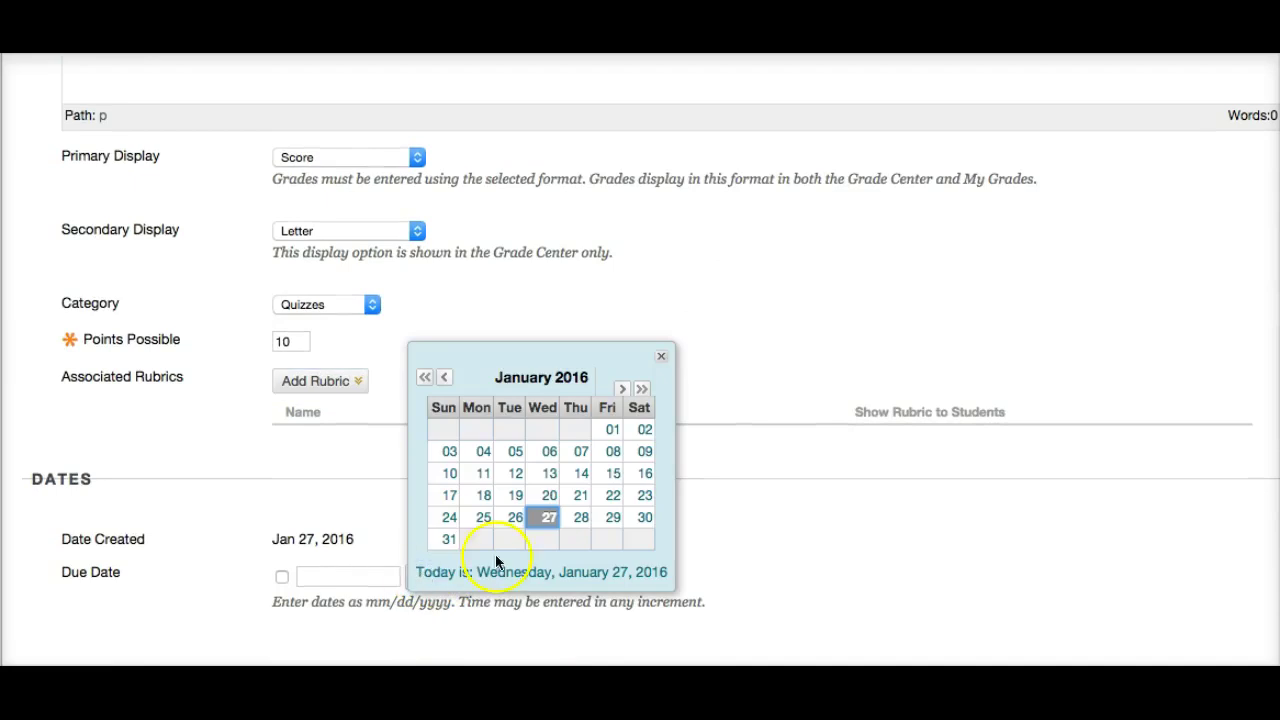
{"action": "left_click", "coordinate": [621, 389]}
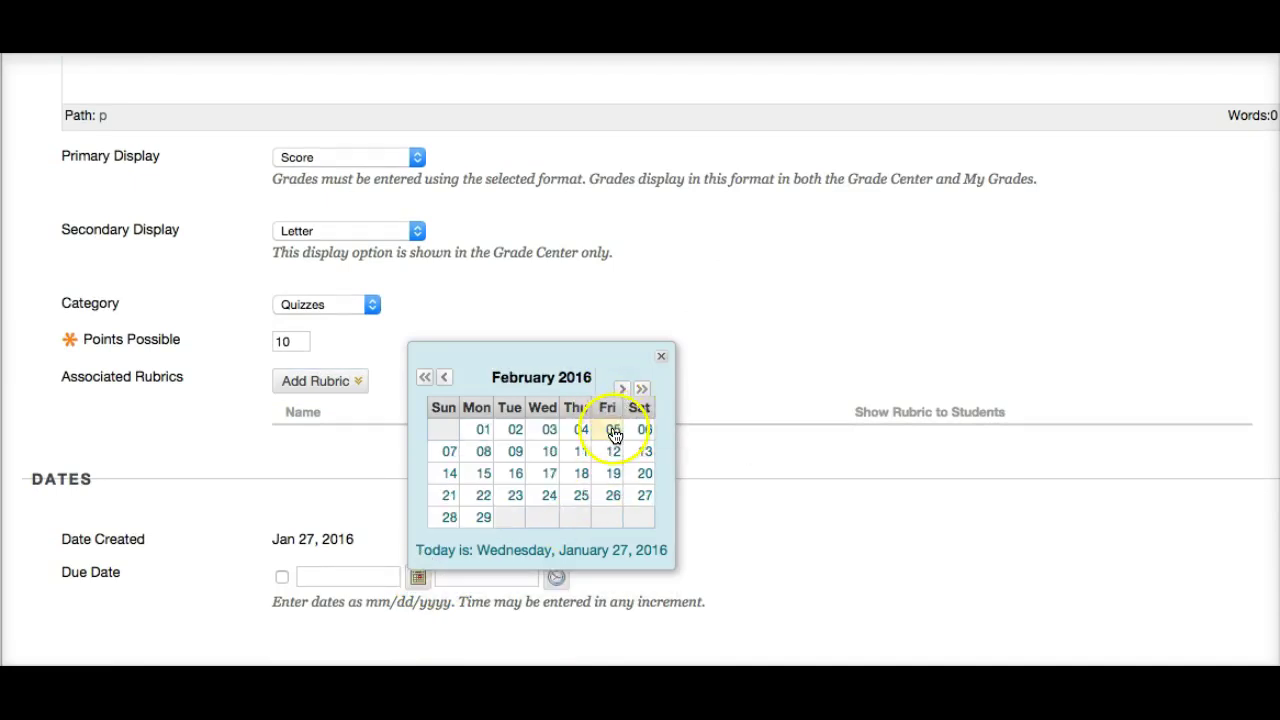
{"action": "left_click", "coordinate": [613, 430]}
{"action": "scroll", "coordinate": [580, 520], "scroll_direction": "down", "scroll_amount": 3}
{"action": "scroll", "coordinate": [575, 538], "scroll_direction": "down", "scroll_amount": 1}
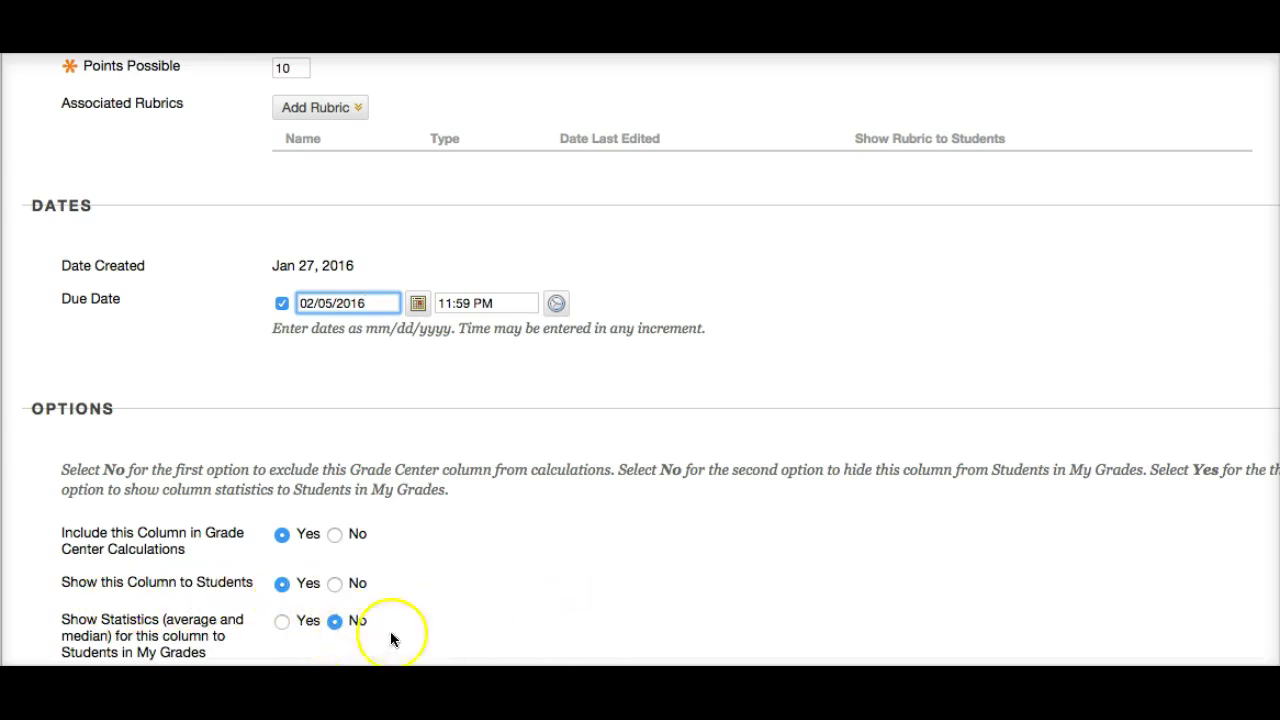
{"action": "scroll", "coordinate": [1130, 270], "scroll_direction": "up", "scroll_amount": 3}
{"action": "scroll", "coordinate": [1111, 242], "scroll_direction": "up", "scroll_amount": 5}
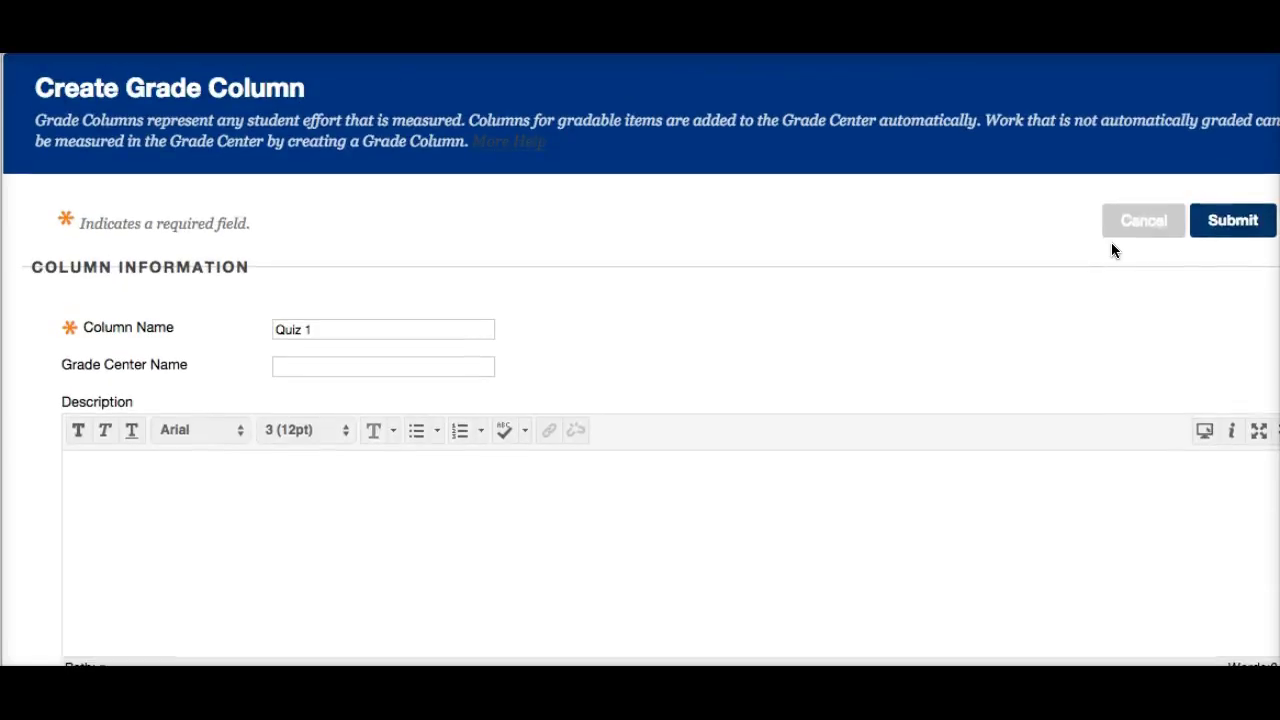
{"action": "left_click", "coordinate": [1244, 229]}
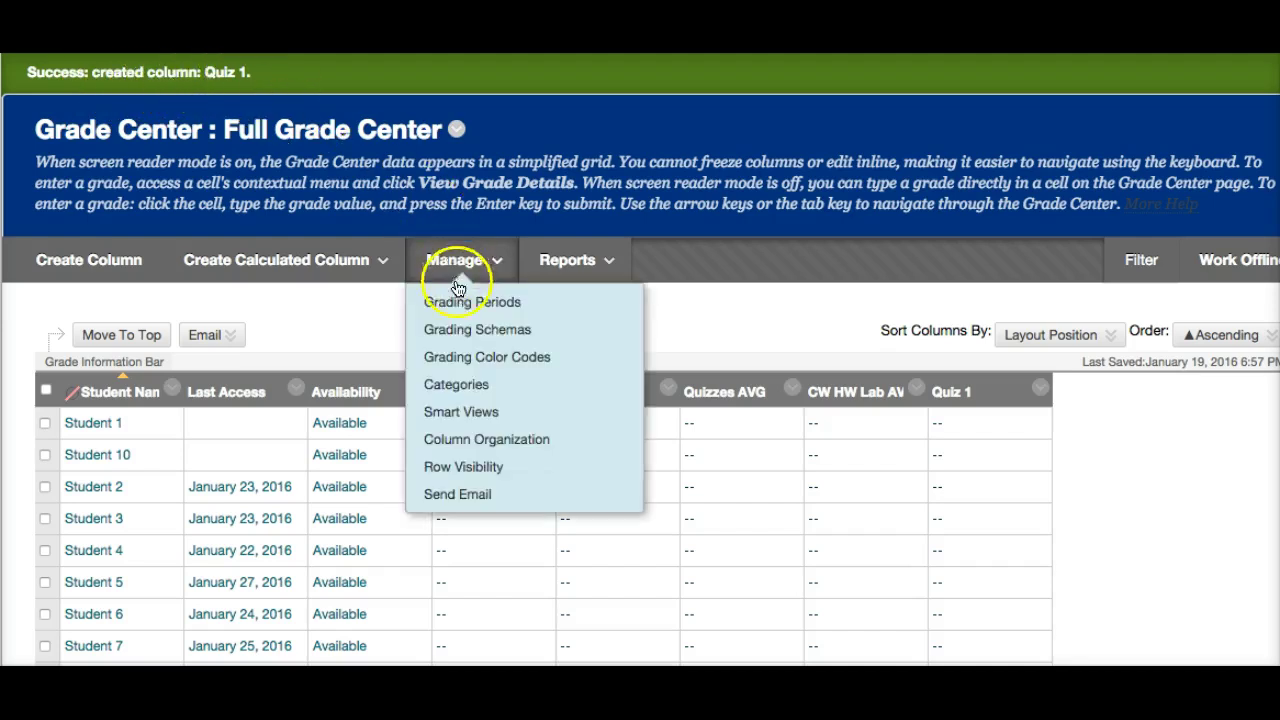
- Start a grade column named Quiz 2 in the Quizzes category with 10 points possible
{"action": "mouse_move", "coordinate": [243, 288]}
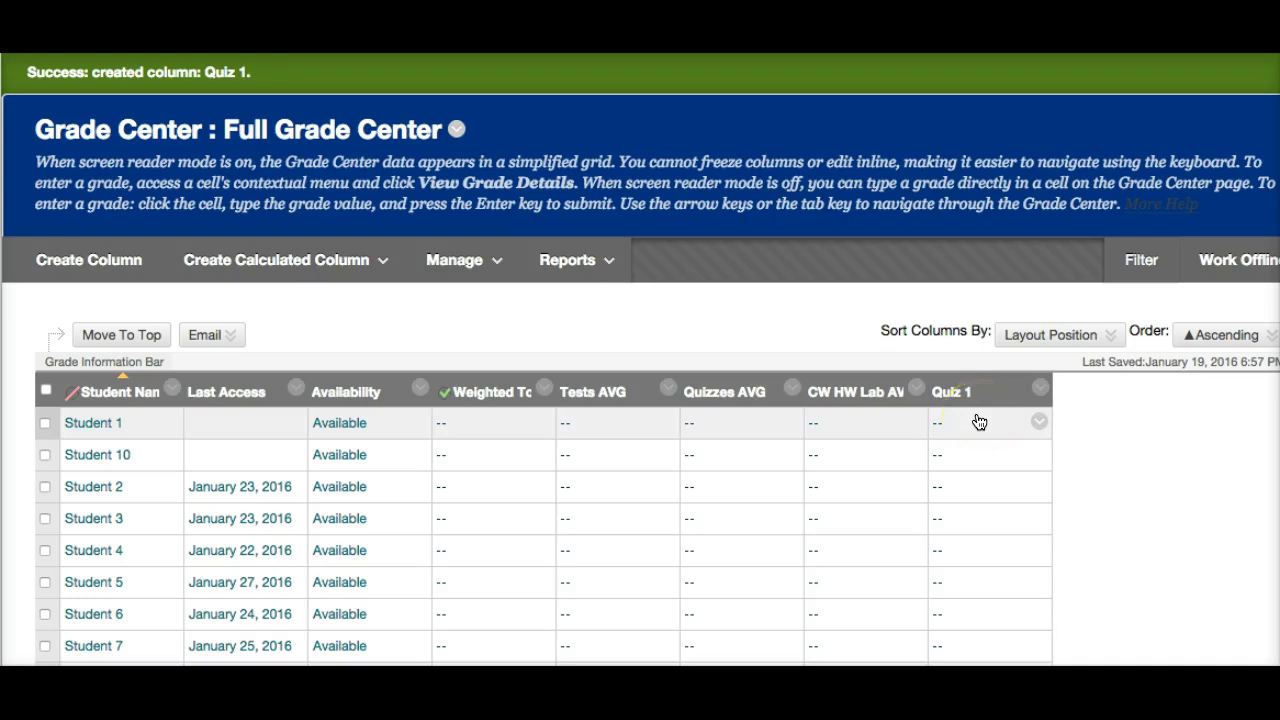
{"action": "left_click", "coordinate": [116, 262]}
{"action": "left_click", "coordinate": [289, 326]}
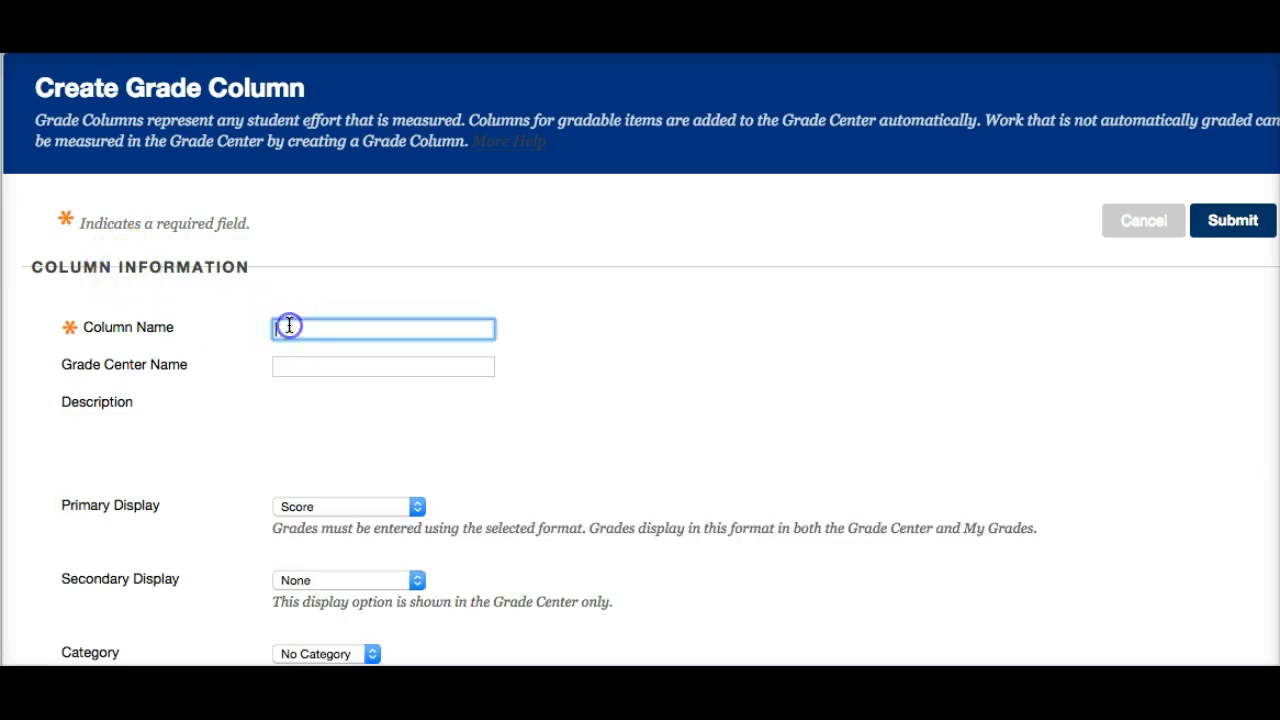
{"action": "type", "text": "Quiz 2"}
{"action": "scroll", "coordinate": [323, 506], "scroll_direction": "down", "scroll_amount": 5}
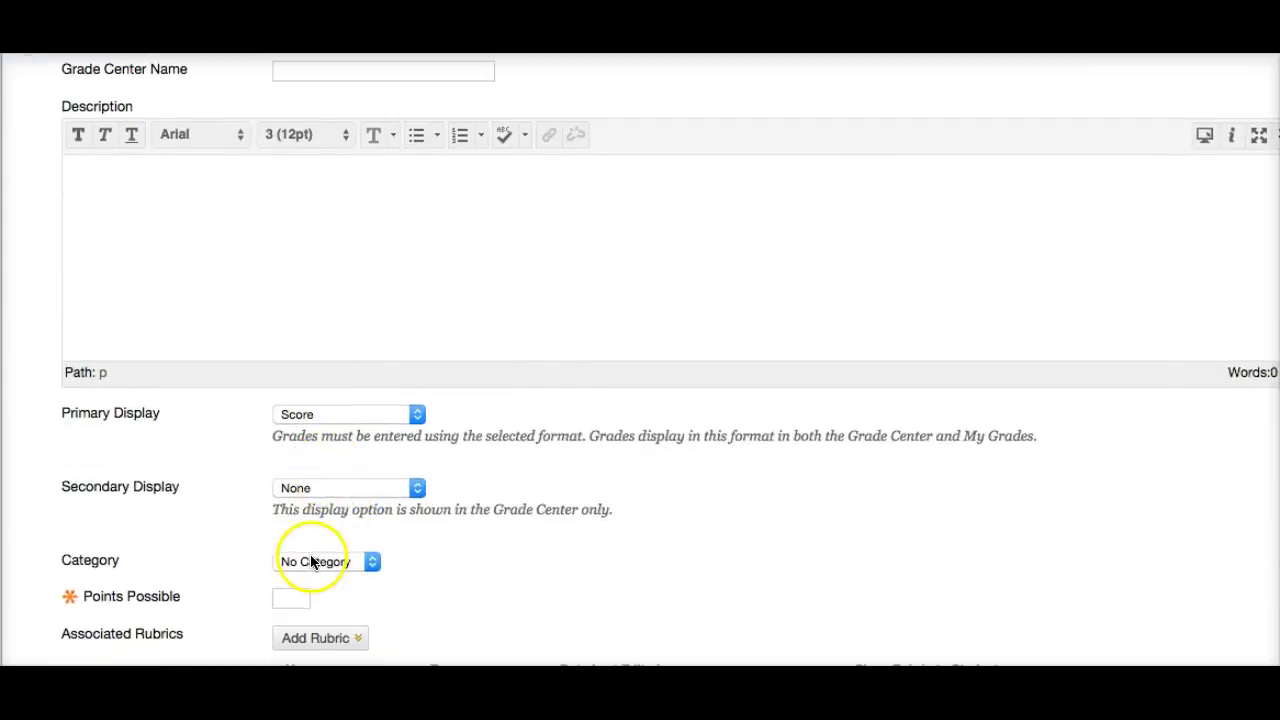
{"action": "scroll", "coordinate": [312, 562], "scroll_direction": "down", "scroll_amount": 2}
{"action": "left_click", "coordinate": [342, 513]}
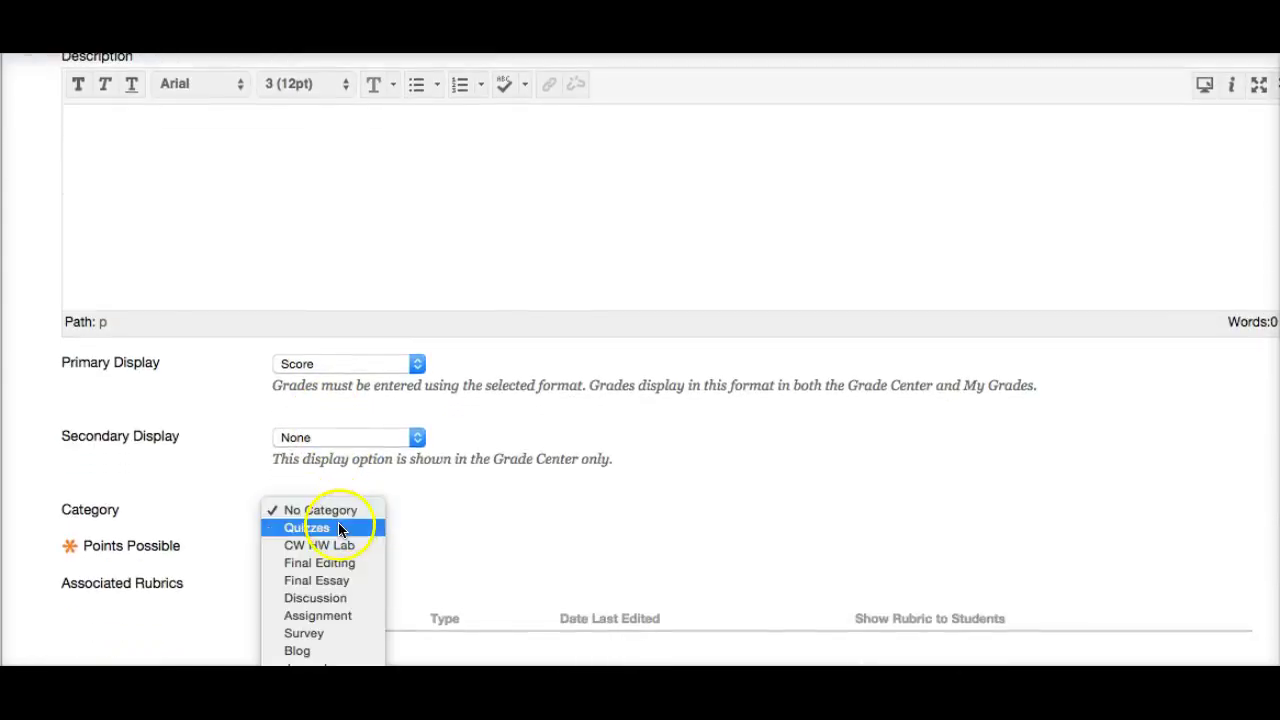
{"action": "key", "text": "Escape"}
{"action": "left_click", "coordinate": [295, 549]}
{"action": "type", "text": "10"}
{"action": "key", "text": "Tab"}
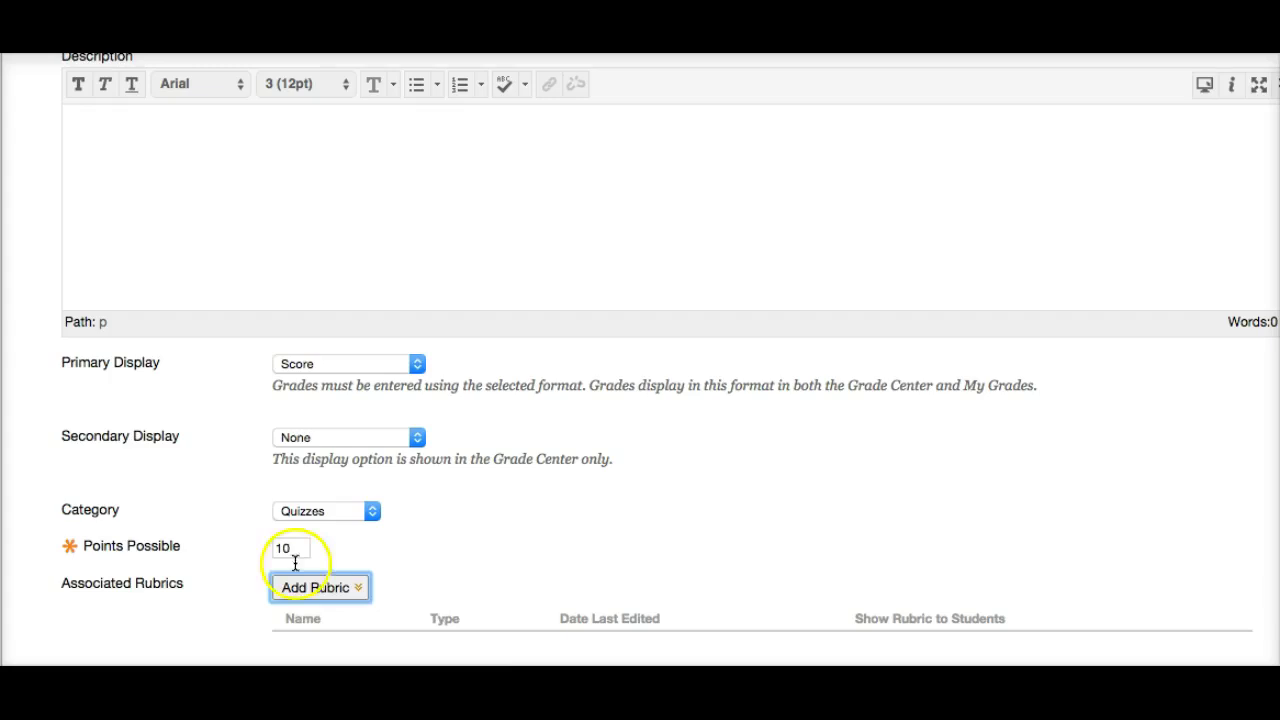
- Set the Quiz 2 due date to 02/26/2016 and submit the column
{"action": "scroll", "coordinate": [394, 574], "scroll_direction": "down", "scroll_amount": 4}
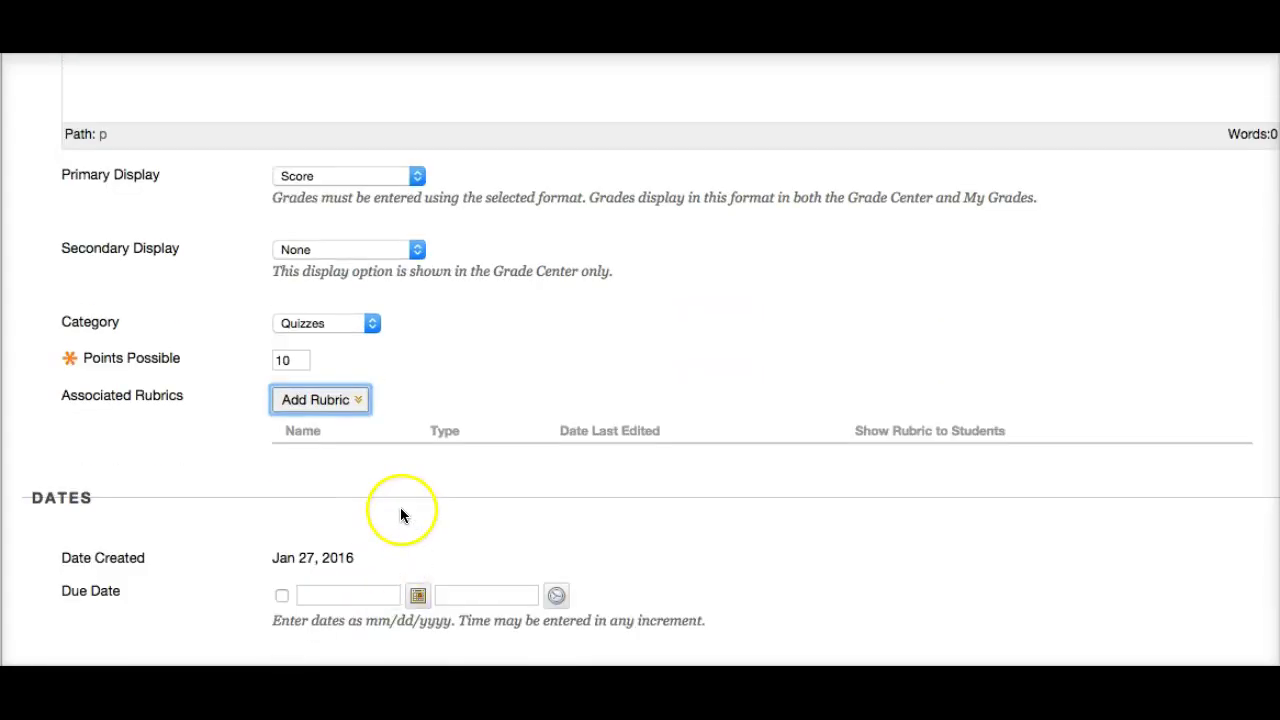
{"action": "left_click", "coordinate": [418, 595]}
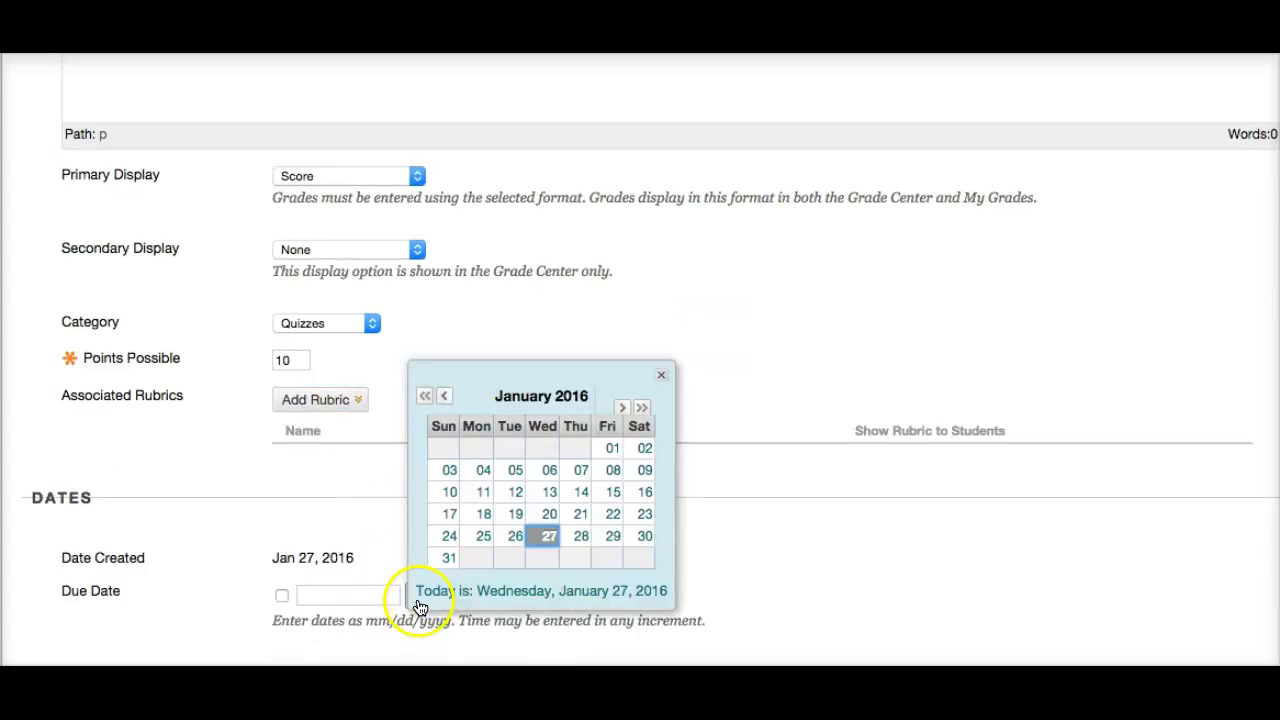
{"action": "left_click", "coordinate": [622, 408]}
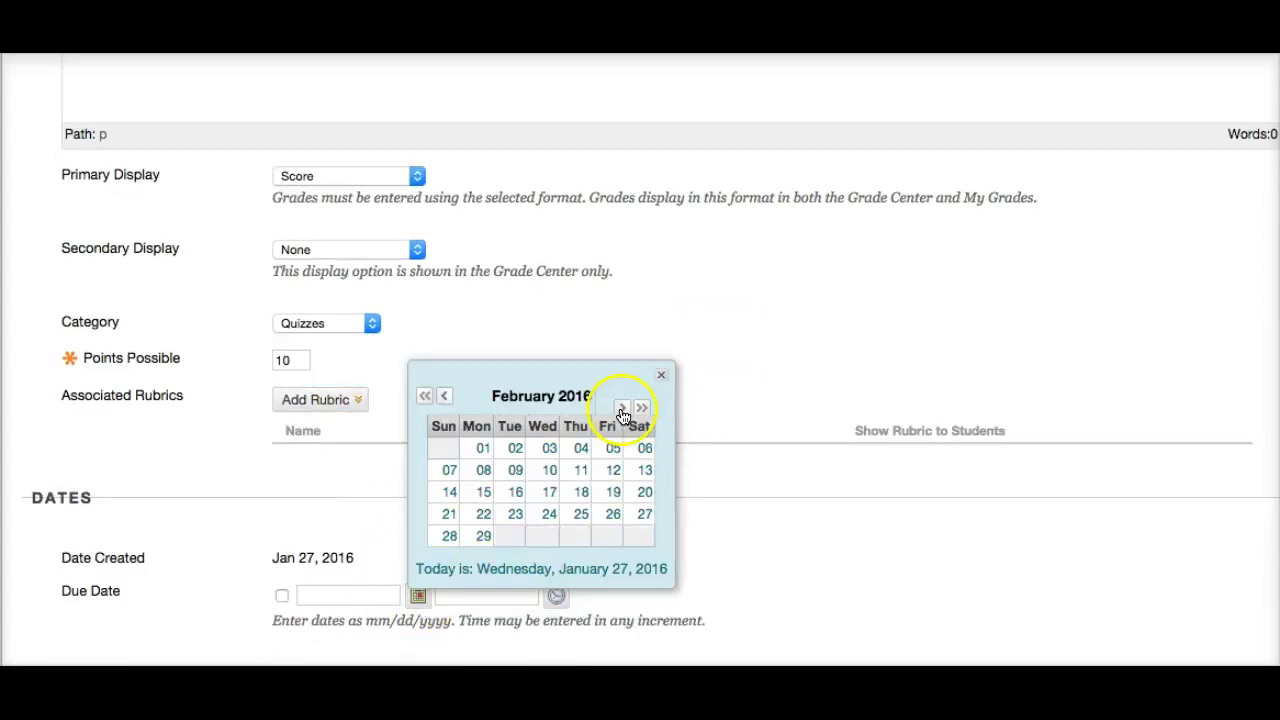
{"action": "left_click", "coordinate": [614, 517]}
{"action": "scroll", "coordinate": [740, 535], "scroll_direction": "down", "scroll_amount": 3}
{"action": "scroll", "coordinate": [760, 540], "scroll_direction": "down", "scroll_amount": 3}
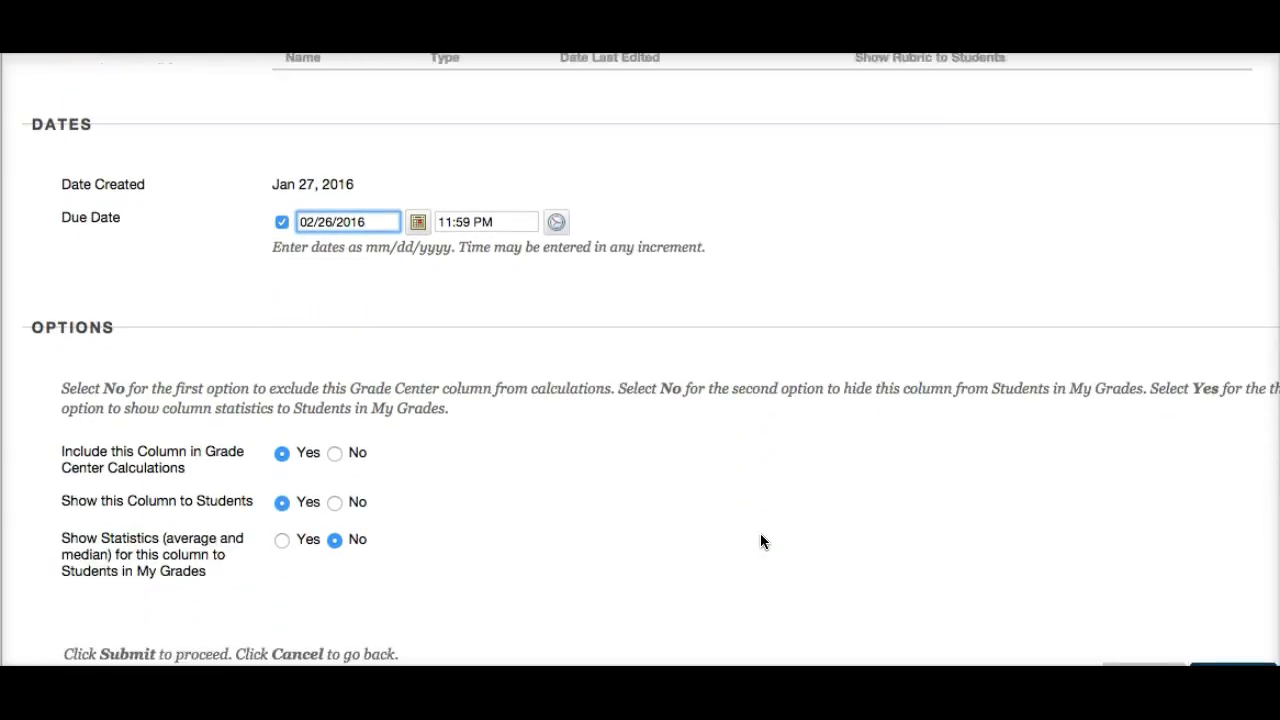
{"action": "scroll", "coordinate": [760, 541], "scroll_direction": "up", "scroll_amount": 5}
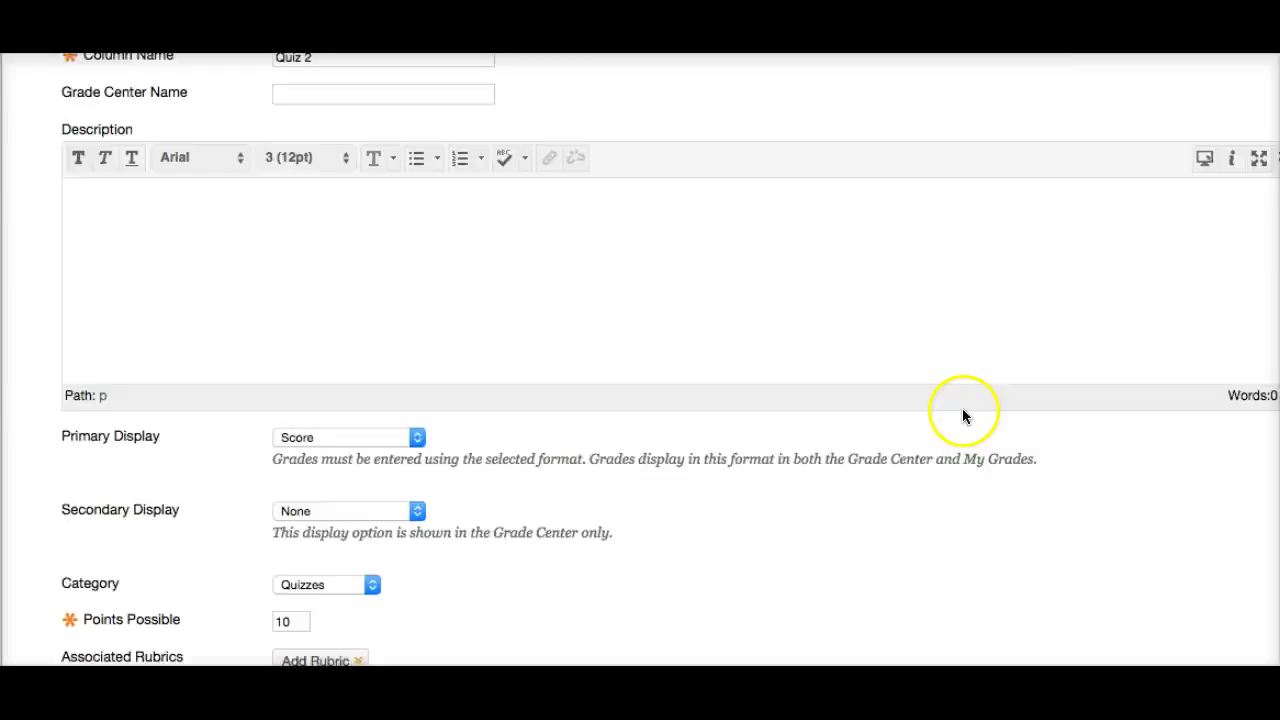
{"action": "left_click", "coordinate": [1230, 226]}
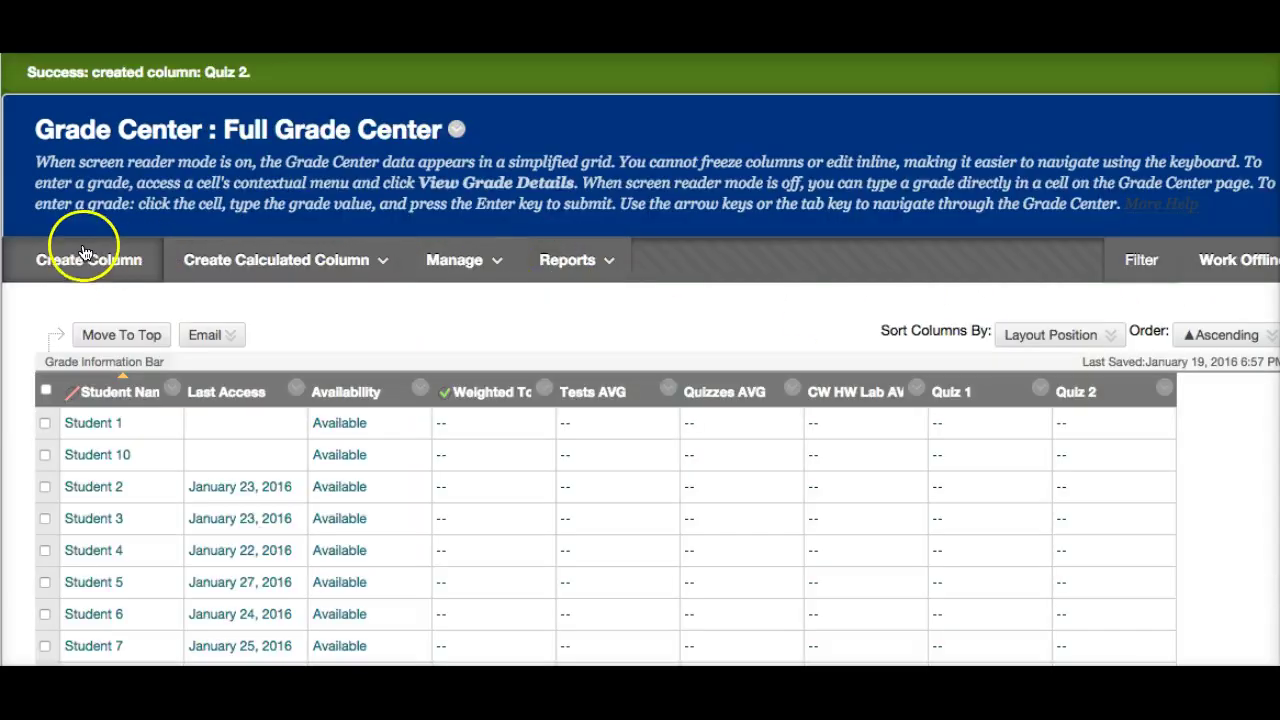
- Start a grade column named Quiz 3 in the Quizzes category, worth 10 points
{"action": "left_click", "coordinate": [85, 255]}
{"action": "type", "text": "Quiz 3"}
{"action": "scroll", "coordinate": [451, 514], "scroll_direction": "down", "scroll_amount": 5}
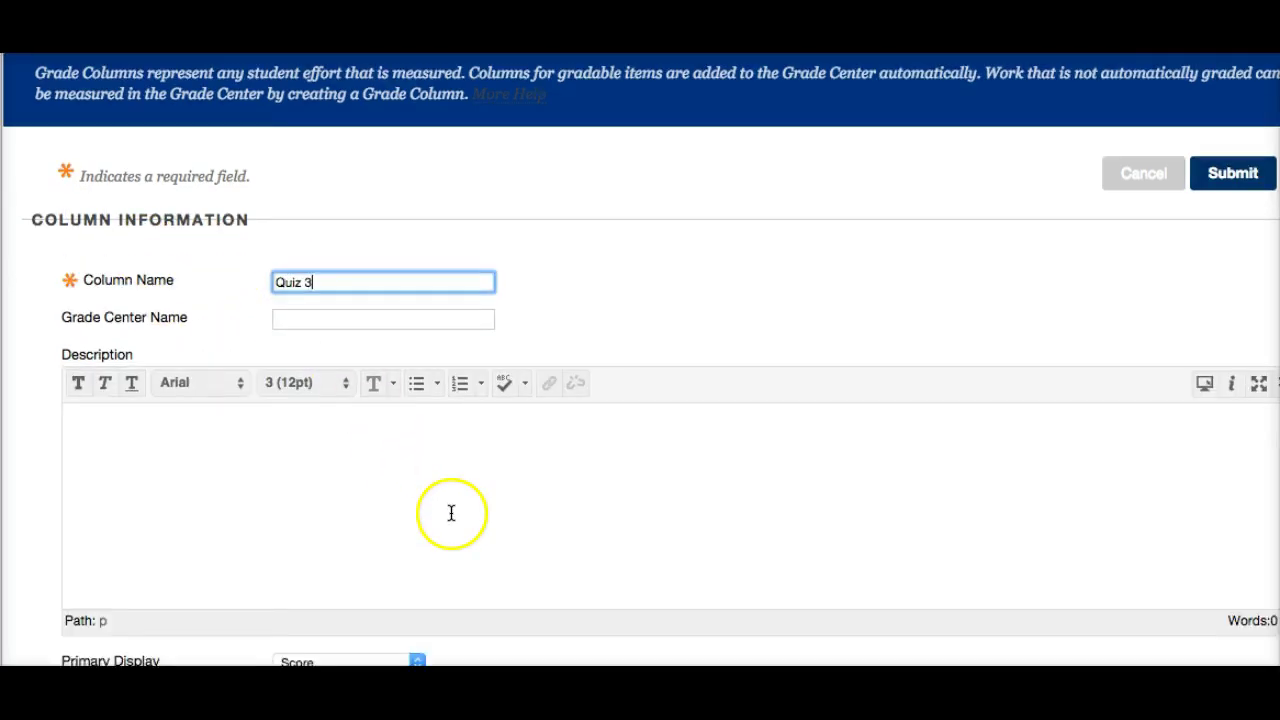
{"action": "left_click", "coordinate": [335, 368]}
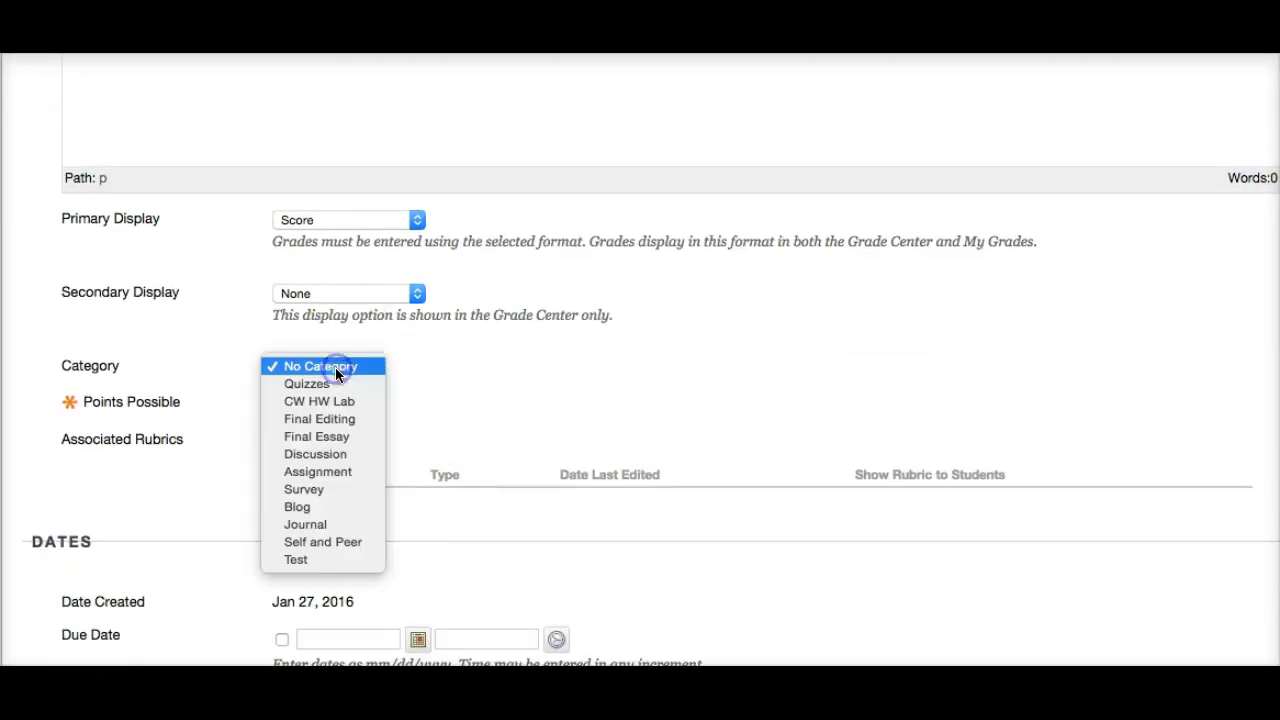
{"action": "left_click", "coordinate": [334, 379]}
{"action": "left_click", "coordinate": [291, 401]}
{"action": "type", "text": "10"}
{"action": "key", "text": "Tab"}
- Set the Quiz 3 due date to 03/18/2016 and submit the column
{"action": "scroll", "coordinate": [538, 466], "scroll_direction": "down", "scroll_amount": 2}
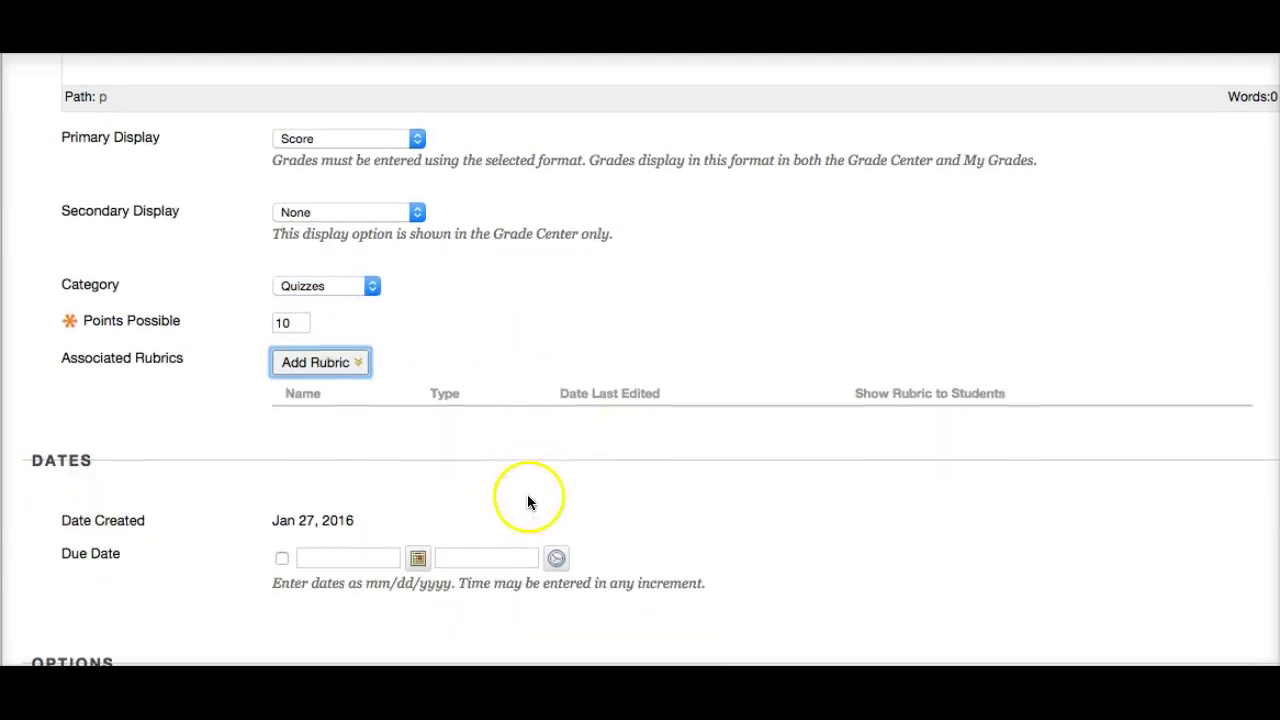
{"action": "left_click", "coordinate": [419, 559]}
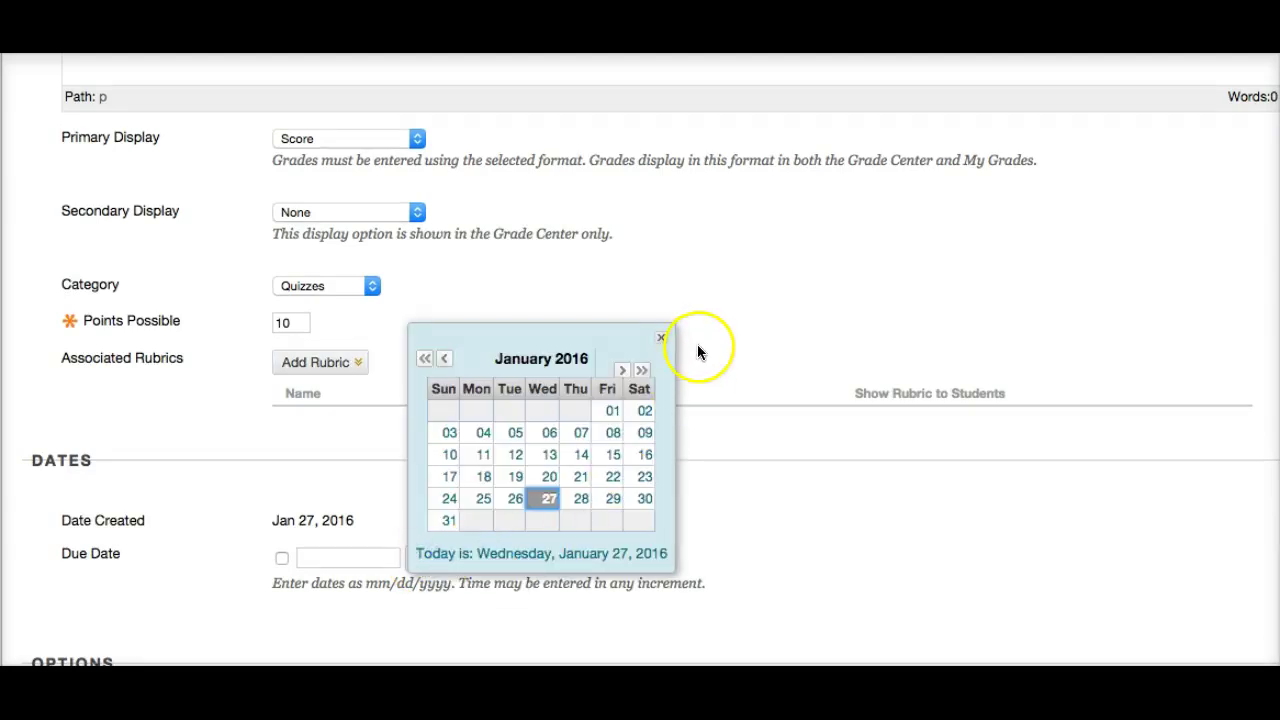
{"action": "left_click", "coordinate": [622, 372]}
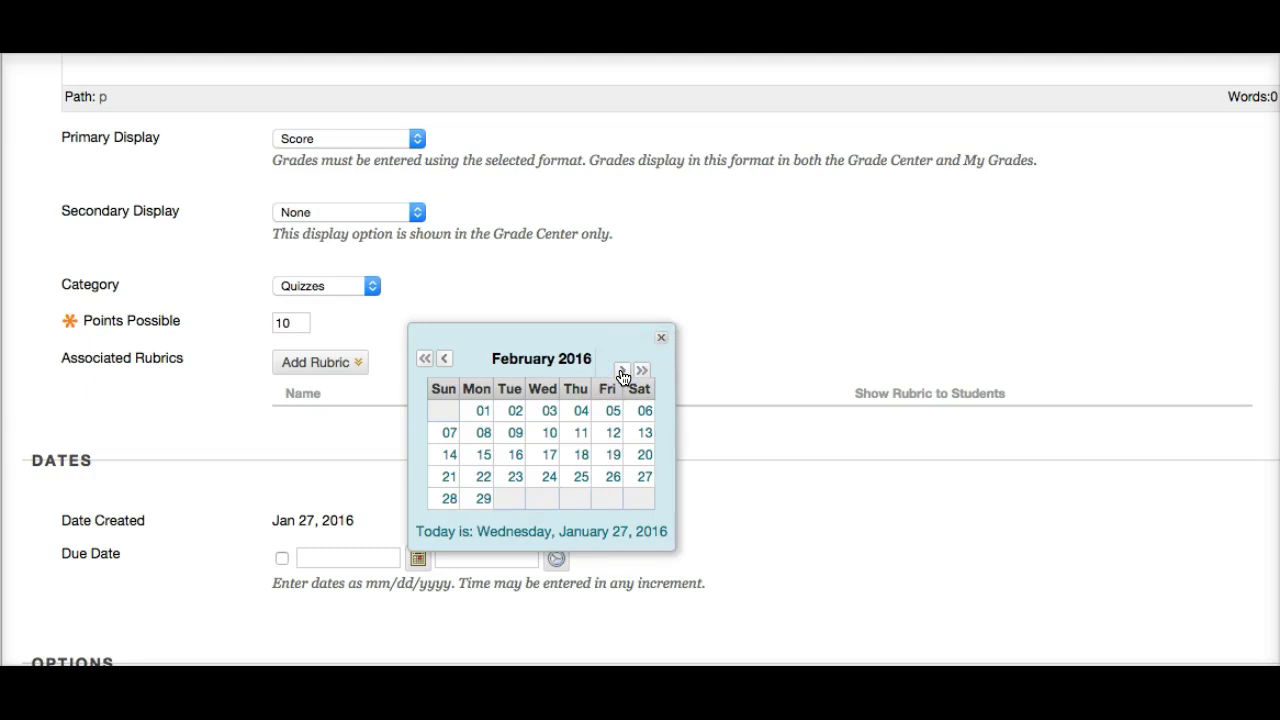
{"action": "left_click", "coordinate": [622, 372]}
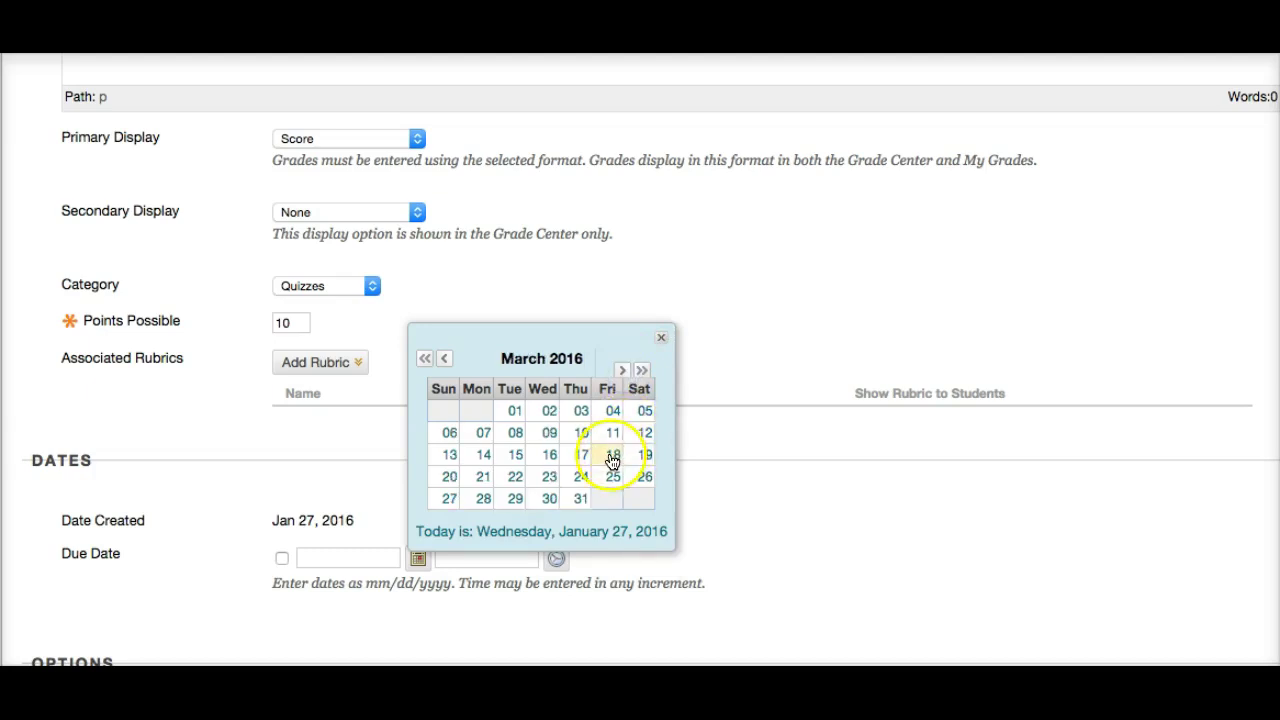
{"action": "left_click", "coordinate": [613, 454]}
{"action": "scroll", "coordinate": [603, 541], "scroll_direction": "down", "scroll_amount": 1}
{"action": "scroll", "coordinate": [602, 541], "scroll_direction": "down", "scroll_amount": 4}
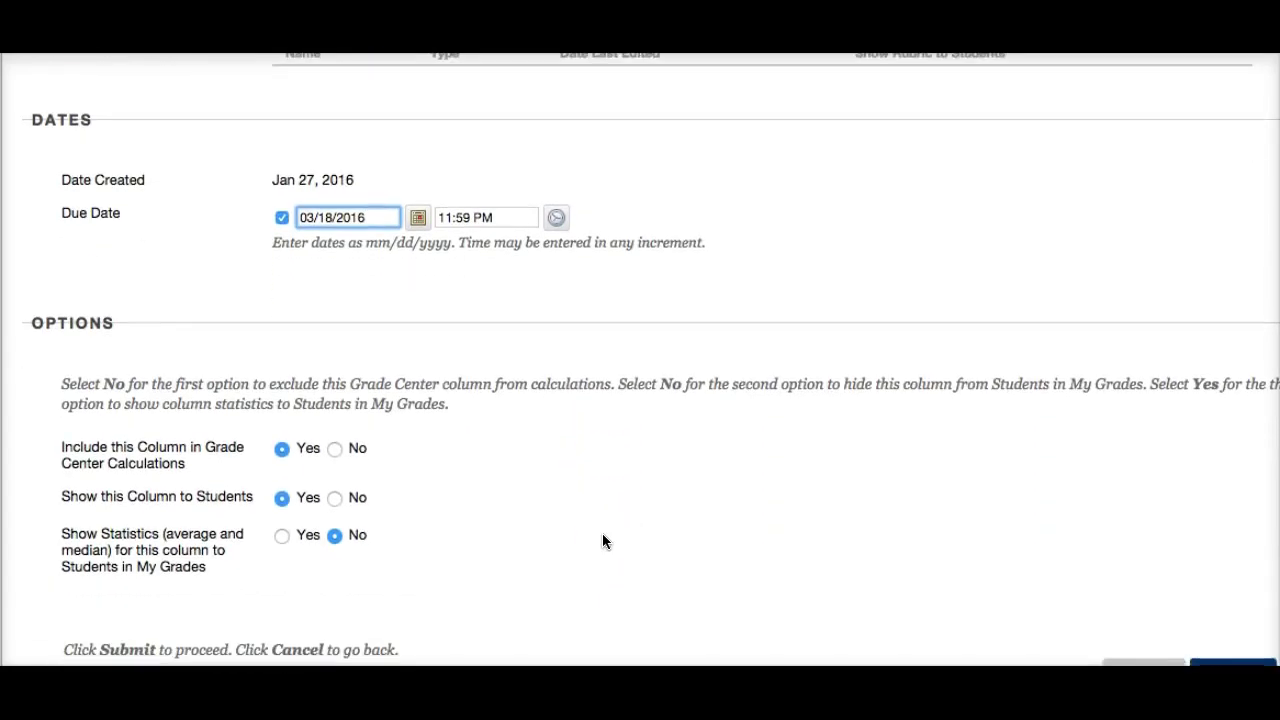
{"action": "scroll", "coordinate": [602, 541], "scroll_direction": "up", "scroll_amount": 8}
{"action": "scroll", "coordinate": [602, 541], "scroll_direction": "up", "scroll_amount": 2}
{"action": "left_click", "coordinate": [1222, 110]}
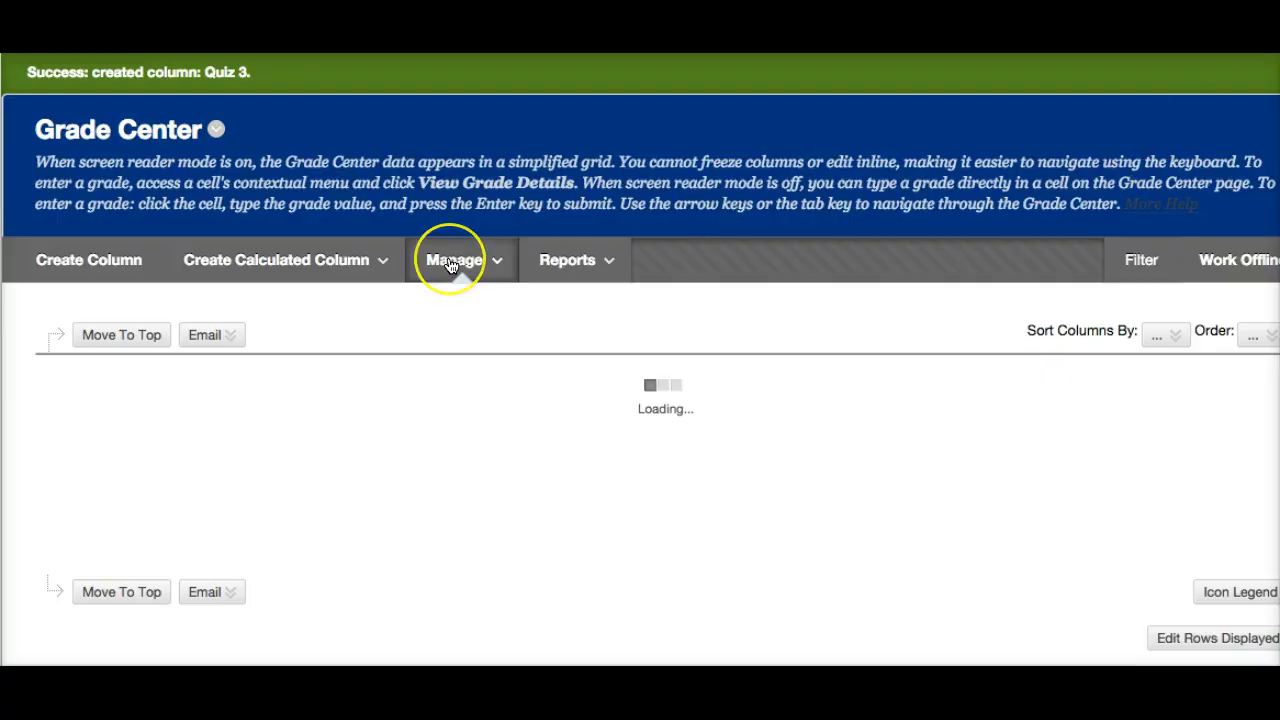
- Start a grade column named Quiz 4 in the Quizzes category, worth 10 points
{"action": "left_click", "coordinate": [105, 264]}
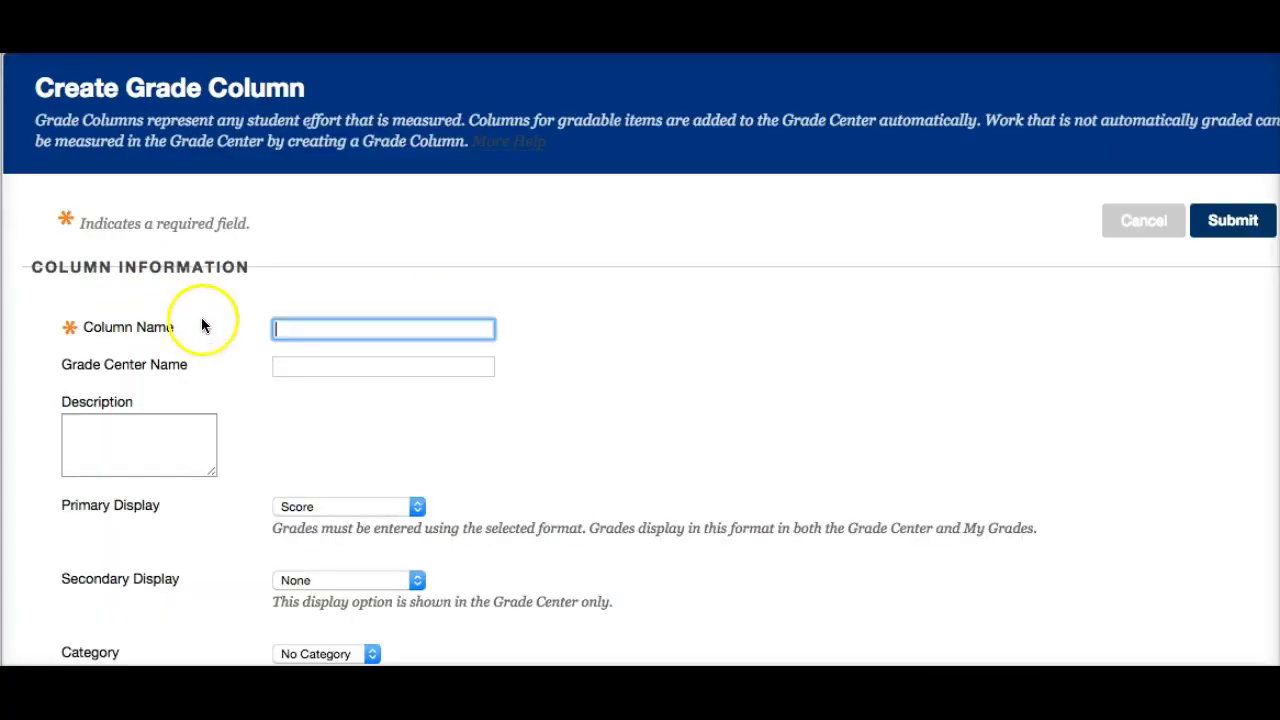
{"action": "left_click", "coordinate": [280, 329]}
{"action": "type", "text": "Quiz 4"}
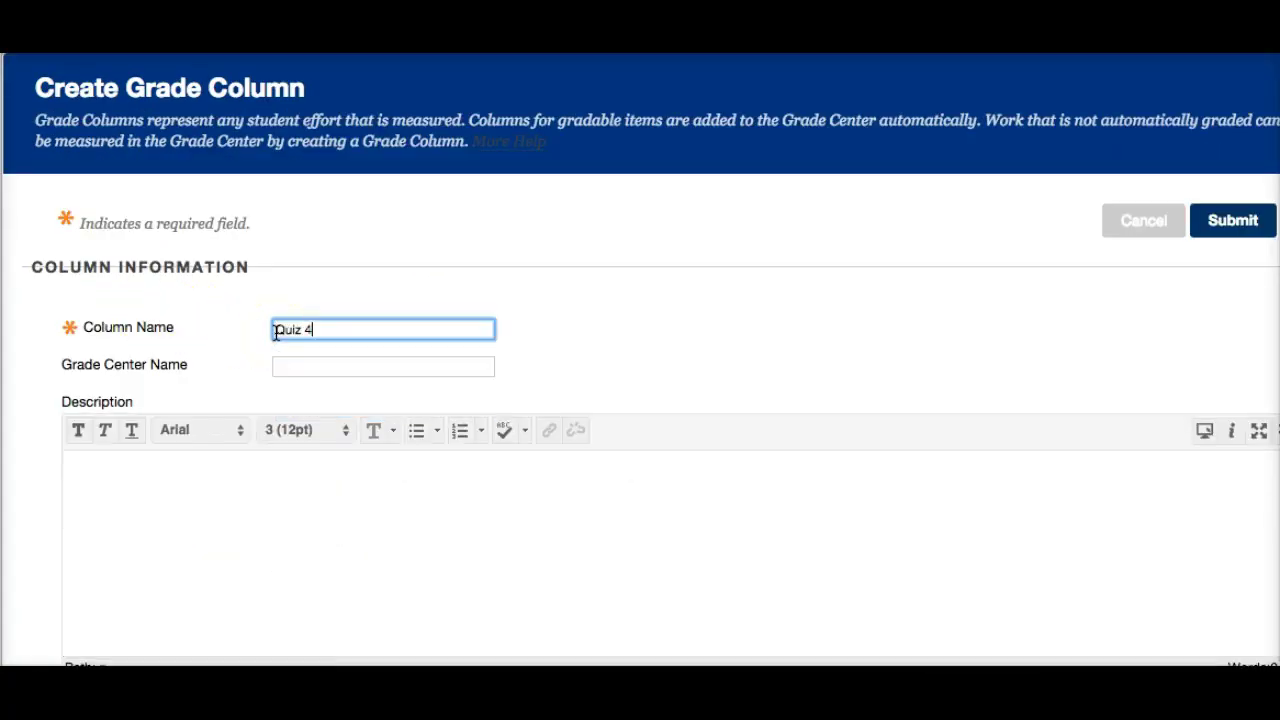
{"action": "scroll", "coordinate": [391, 506], "scroll_direction": "down", "scroll_amount": 5}
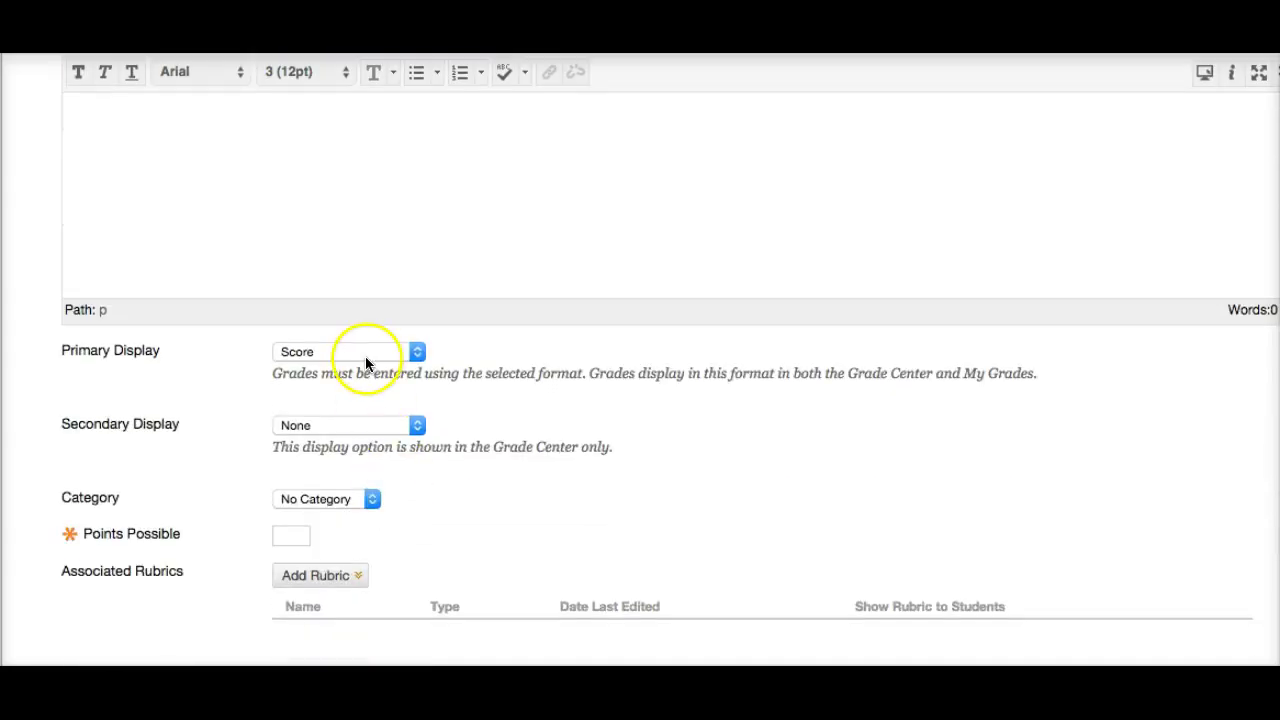
{"action": "left_click", "coordinate": [360, 499]}
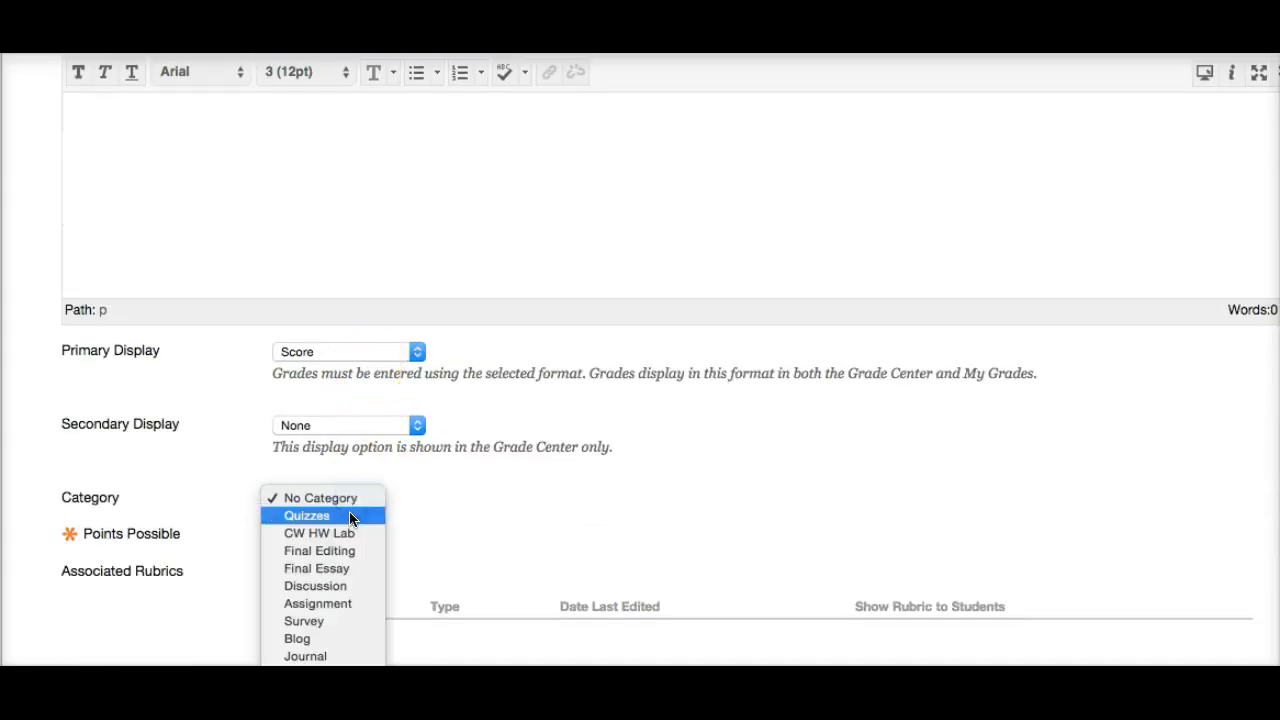
{"action": "left_click", "coordinate": [350, 518]}
{"action": "left_click", "coordinate": [297, 531]}
{"action": "type", "text": "10"}
{"action": "key", "text": "Tab"}
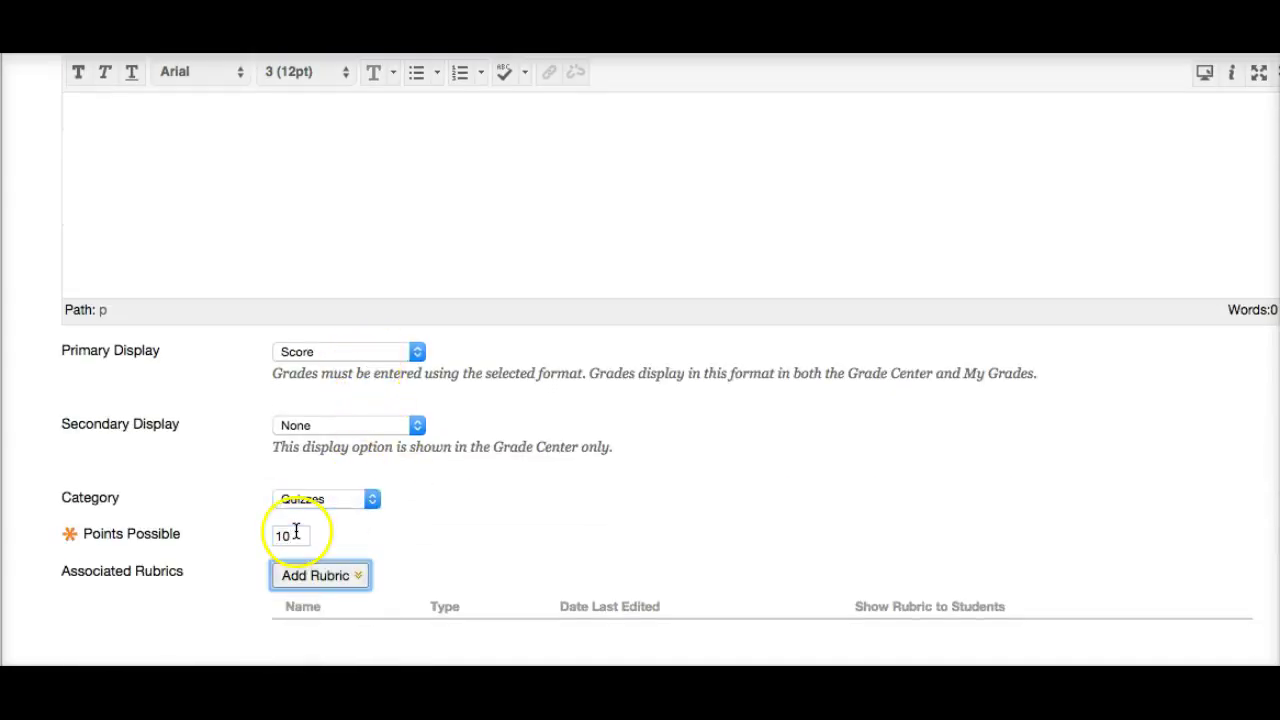
- Set the Quiz 4 due date to 04/22/2016 and submit the column
{"action": "scroll", "coordinate": [330, 550], "scroll_direction": "down", "scroll_amount": 5}
{"action": "left_click", "coordinate": [418, 301]}
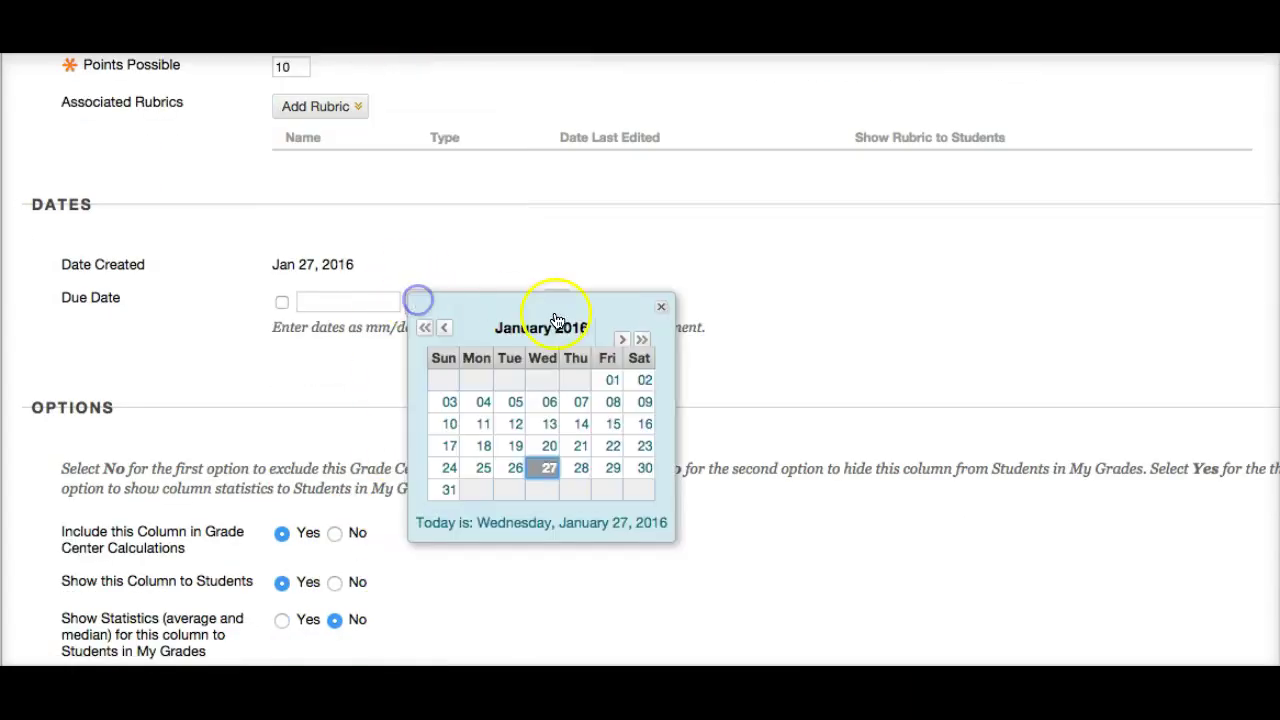
{"action": "left_click", "coordinate": [623, 340]}
{"action": "left_click", "coordinate": [623, 340]}
{"action": "left_click", "coordinate": [623, 340]}
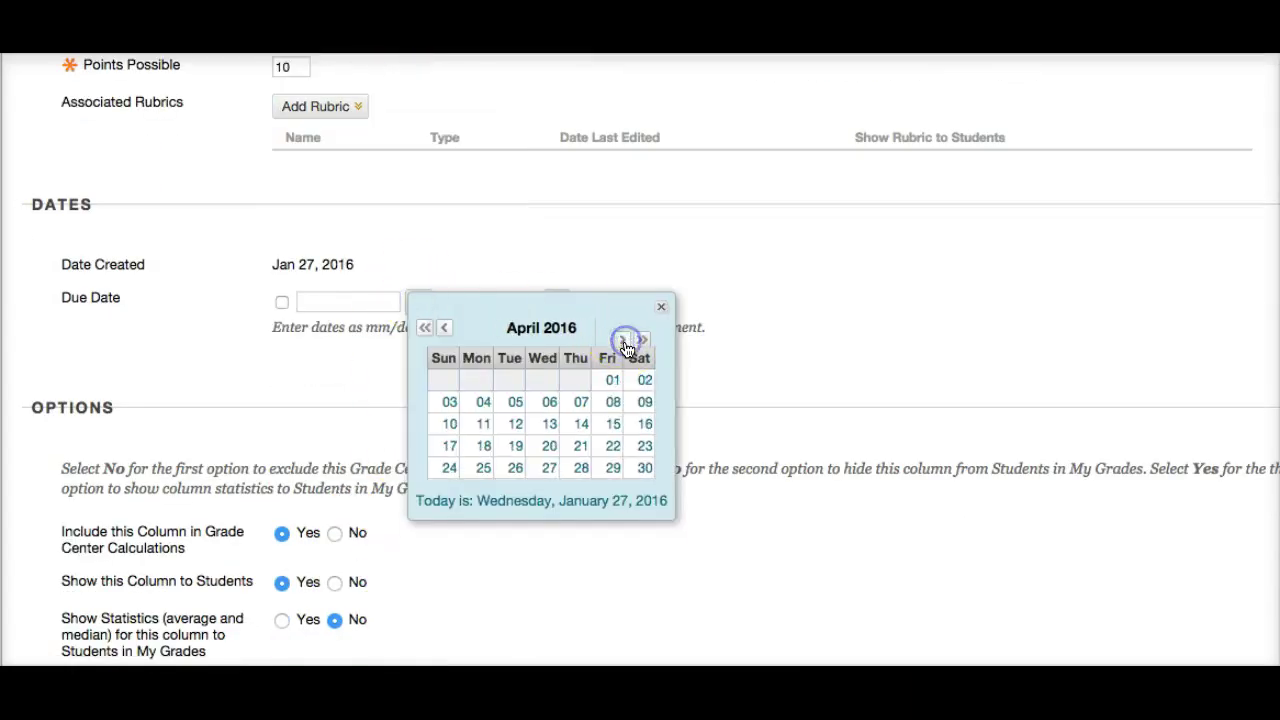
{"action": "left_click", "coordinate": [613, 446]}
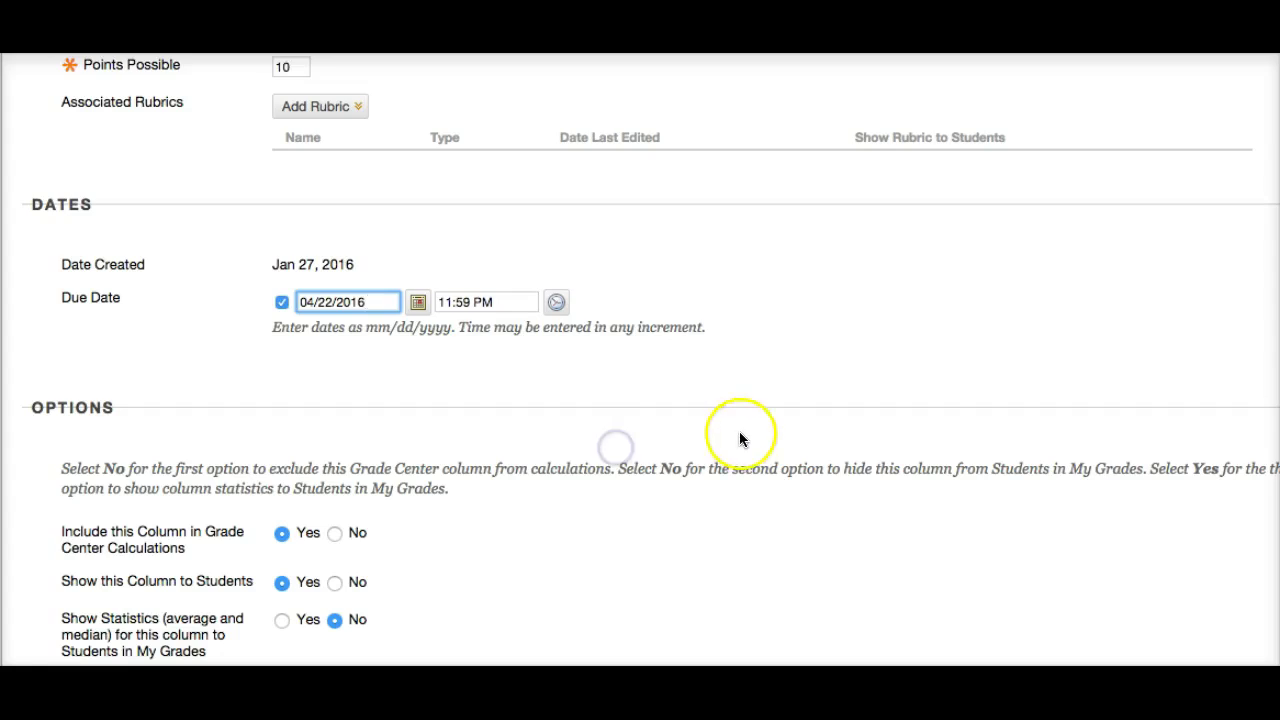
{"action": "scroll", "coordinate": [738, 431], "scroll_direction": "down", "scroll_amount": 1}
{"action": "scroll", "coordinate": [738, 431], "scroll_direction": "up", "scroll_amount": 6}
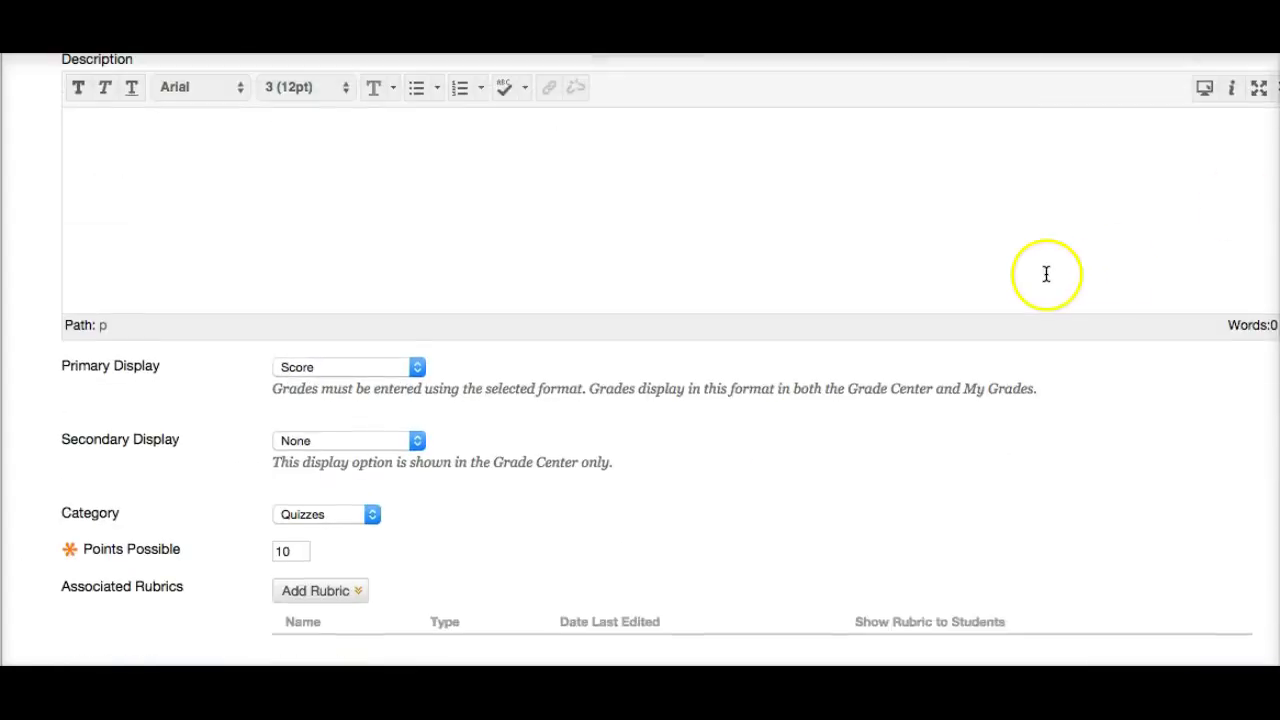
{"action": "scroll", "coordinate": [1046, 274], "scroll_direction": "up", "scroll_amount": 4}
{"action": "left_click", "coordinate": [1213, 199]}
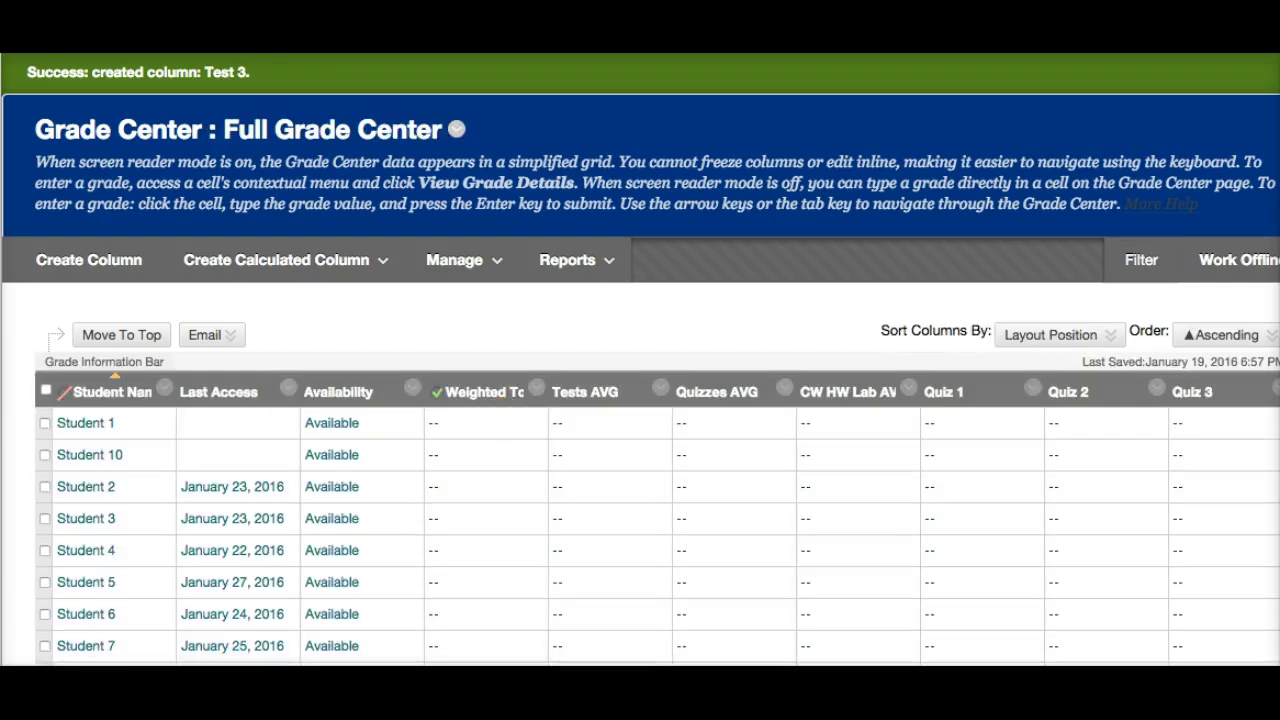
- Look through the Grade Center columns from the averages and quizzes to the tests, essays and test revisions
{"action": "scroll", "coordinate": [699, 604], "scroll_direction": "down", "scroll_amount": 3}
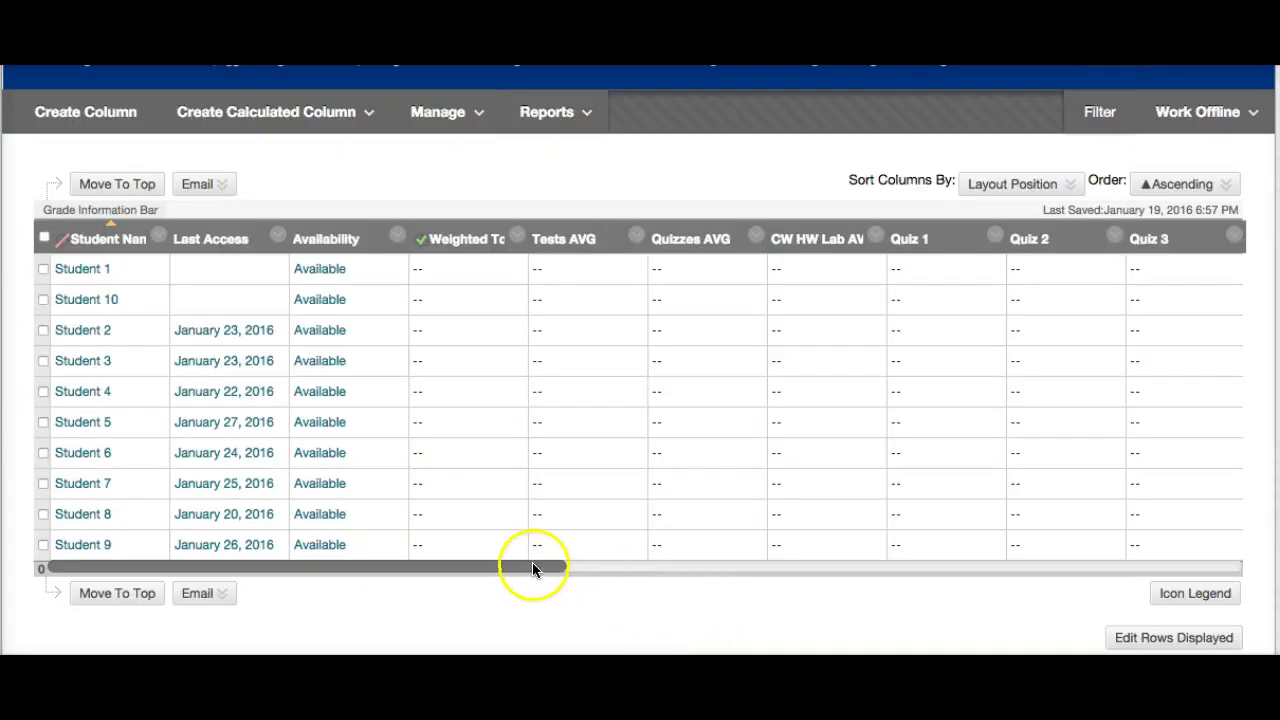
{"action": "left_click_drag", "start_coordinate": [462, 567], "coordinate": [600, 568]}
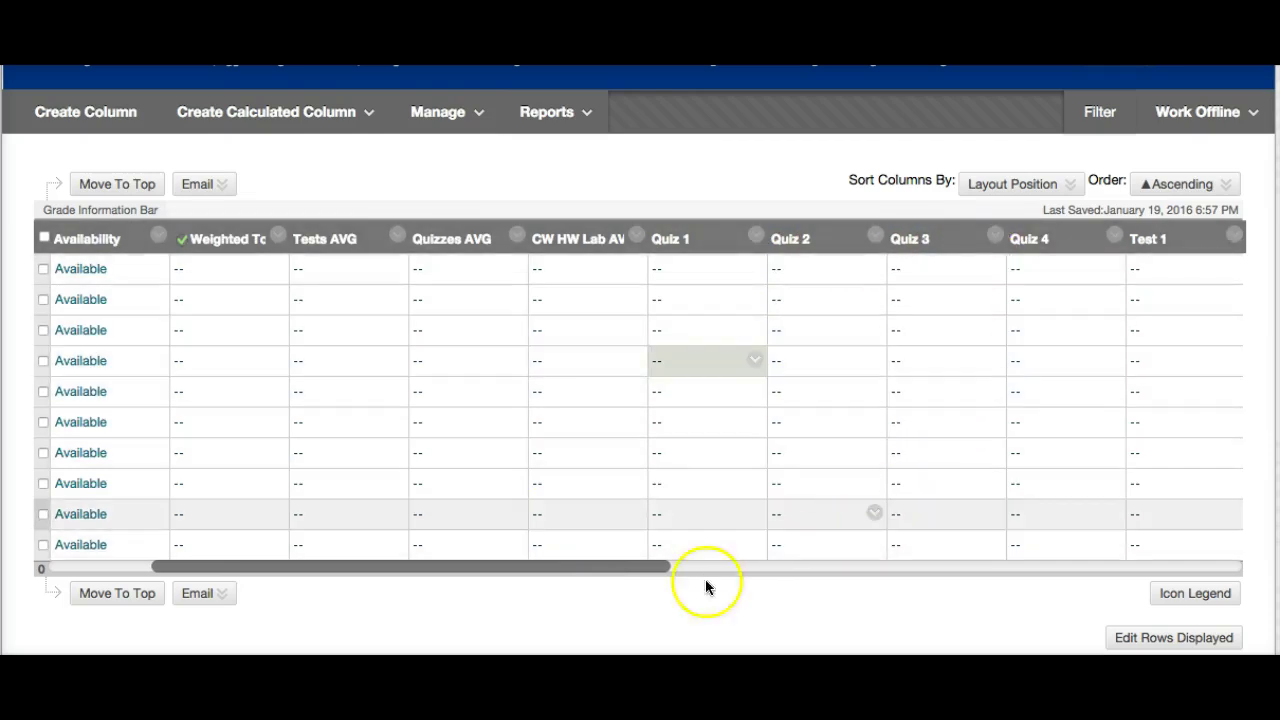
{"action": "left_click_drag", "start_coordinate": [604, 566], "coordinate": [770, 566]}
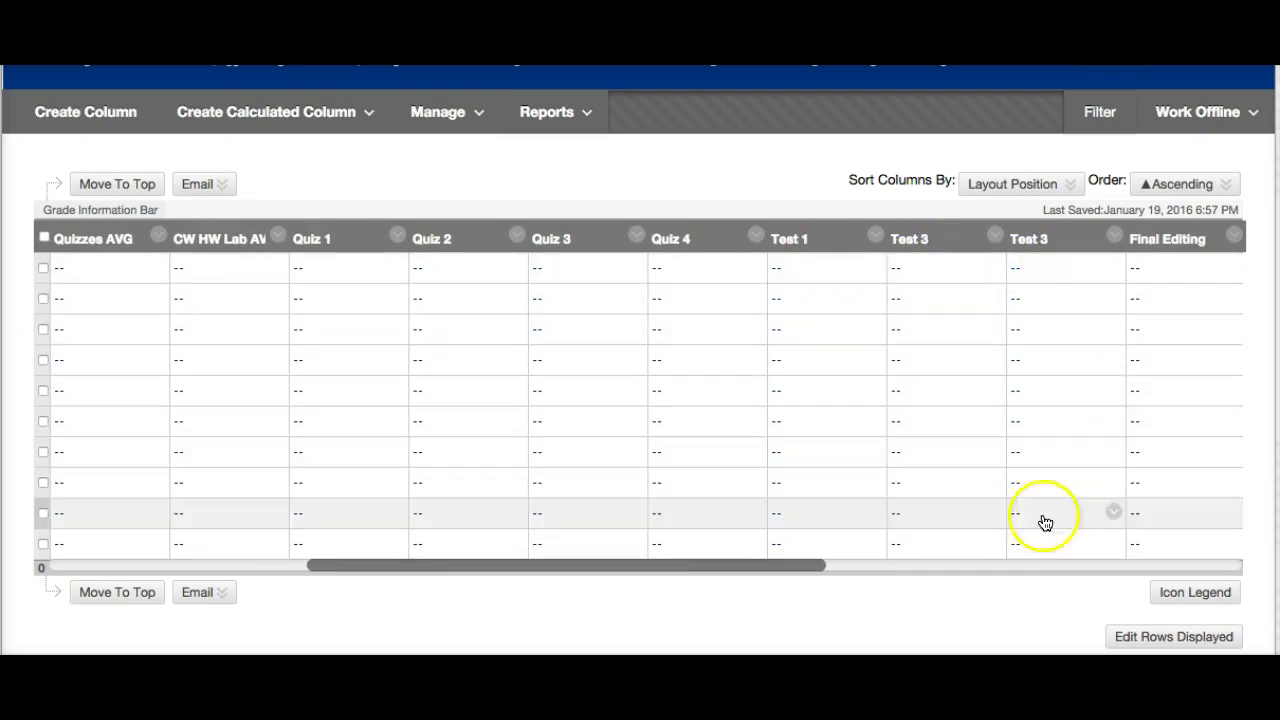
{"action": "left_click_drag", "start_coordinate": [820, 565], "coordinate": [1135, 546]}
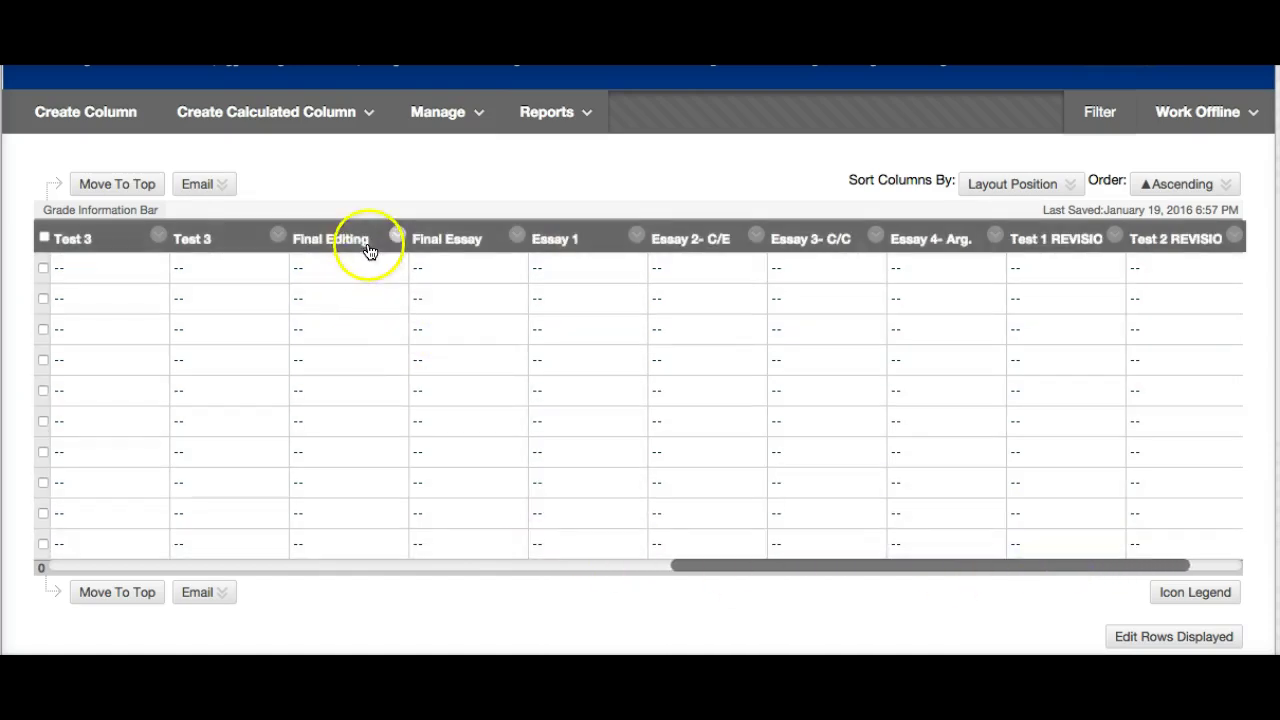
{"action": "mouse_move", "coordinate": [590, 250]}
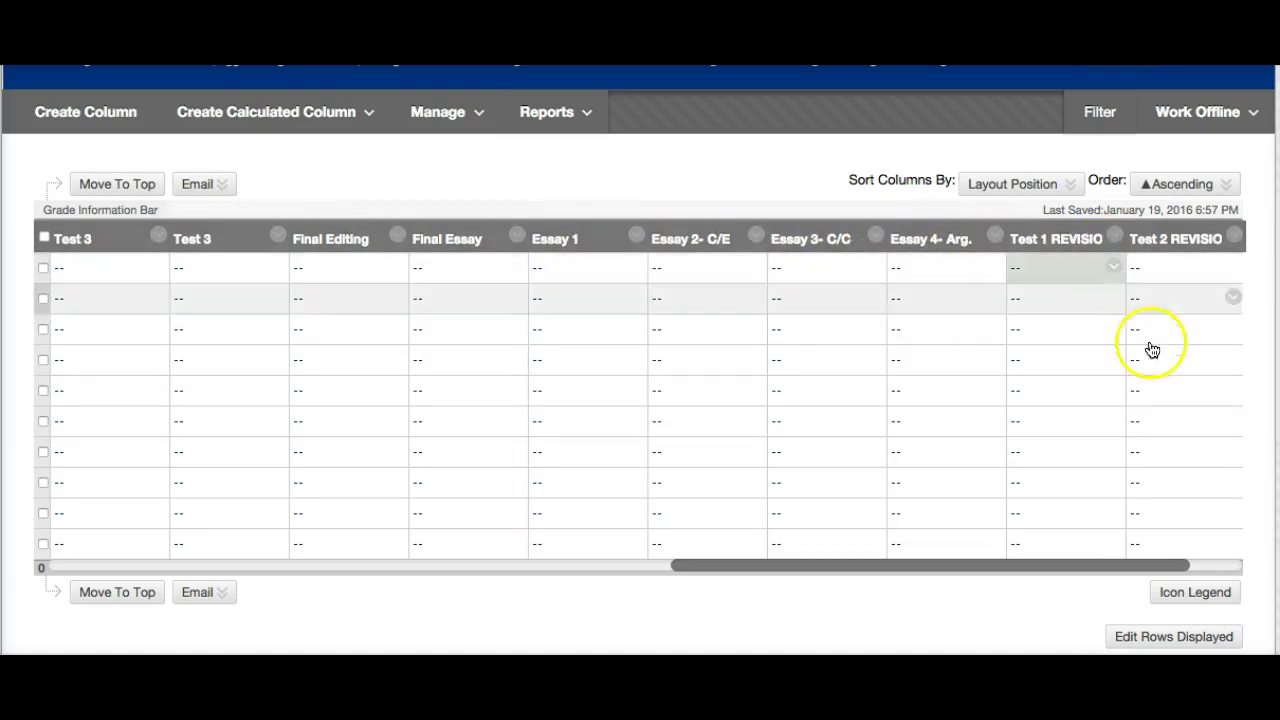
{"action": "left_click_drag", "start_coordinate": [1145, 568], "coordinate": [1205, 566]}
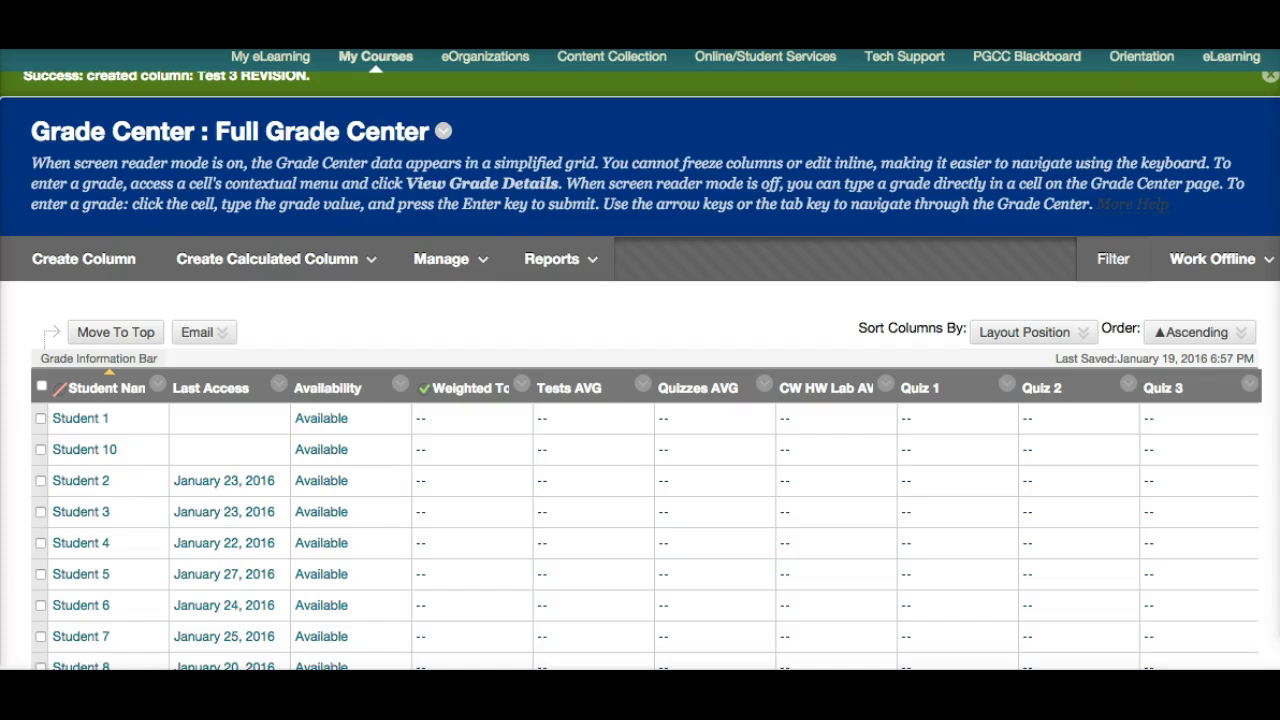
- Open the Grading Color Codes settings and enable grading color codes
{"action": "left_click", "coordinate": [484, 270]}
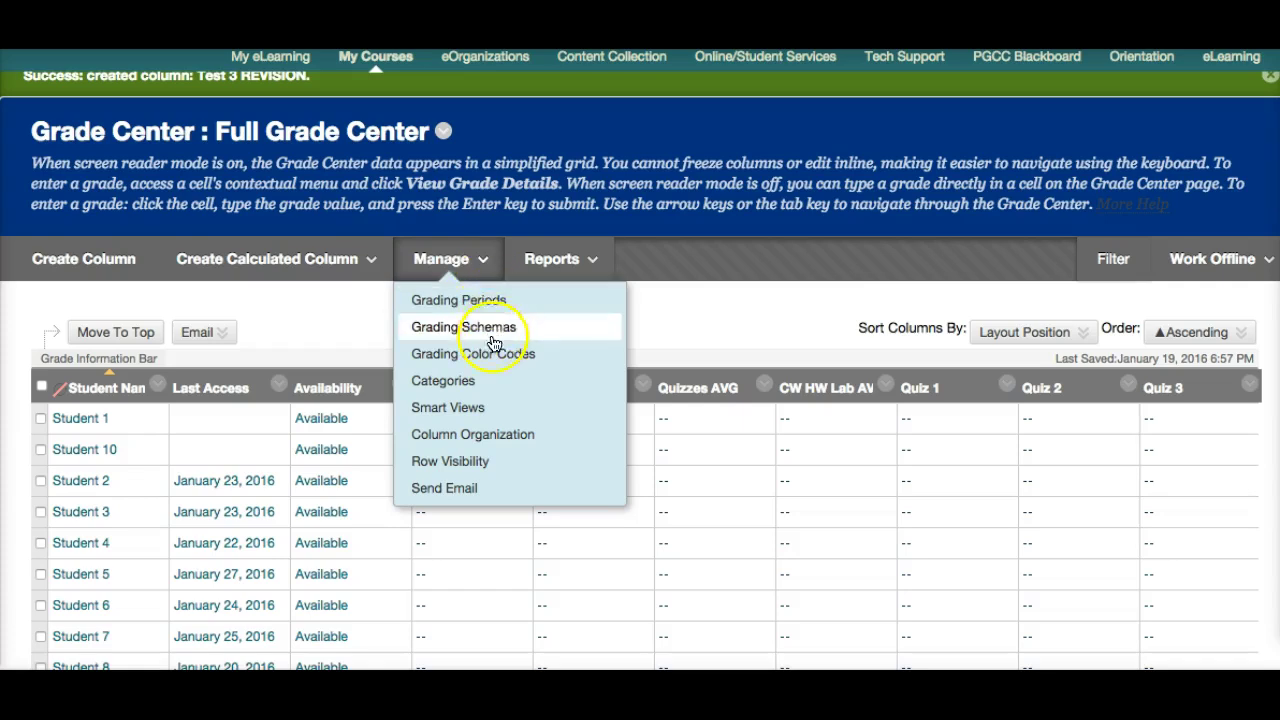
{"action": "left_click", "coordinate": [556, 360]}
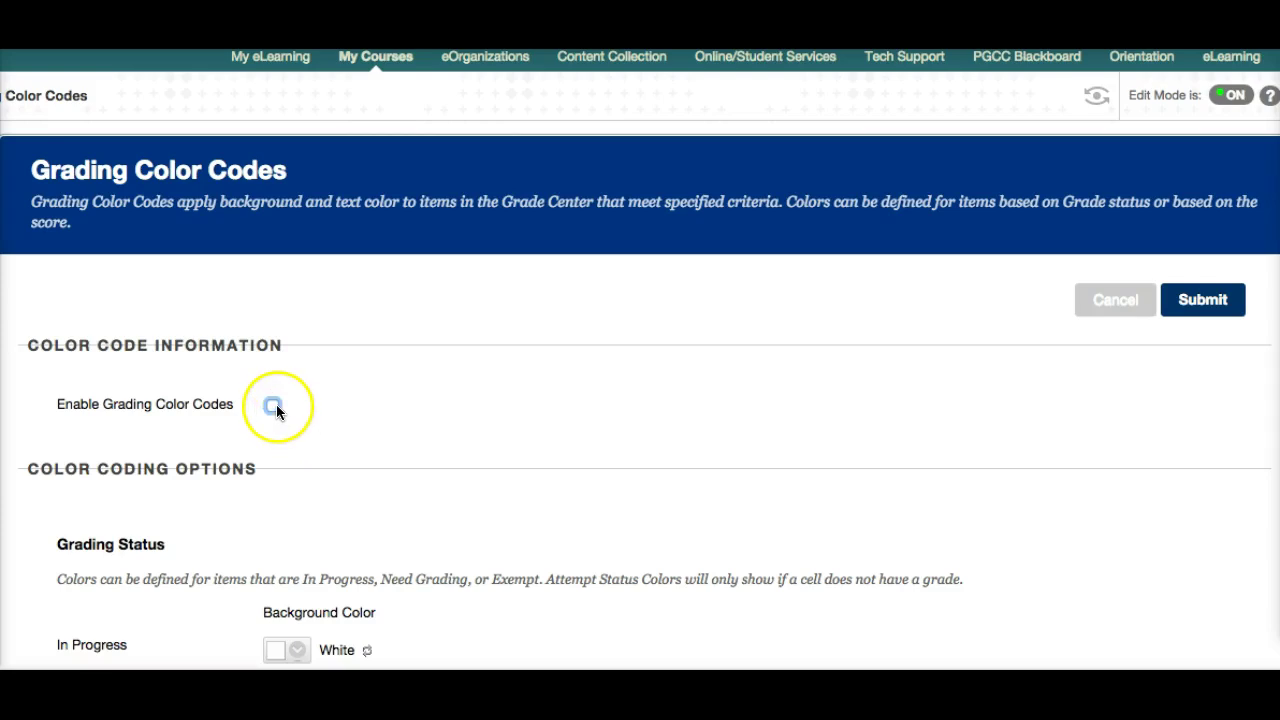
{"action": "scroll", "coordinate": [380, 431], "scroll_direction": "down", "scroll_amount": 5}
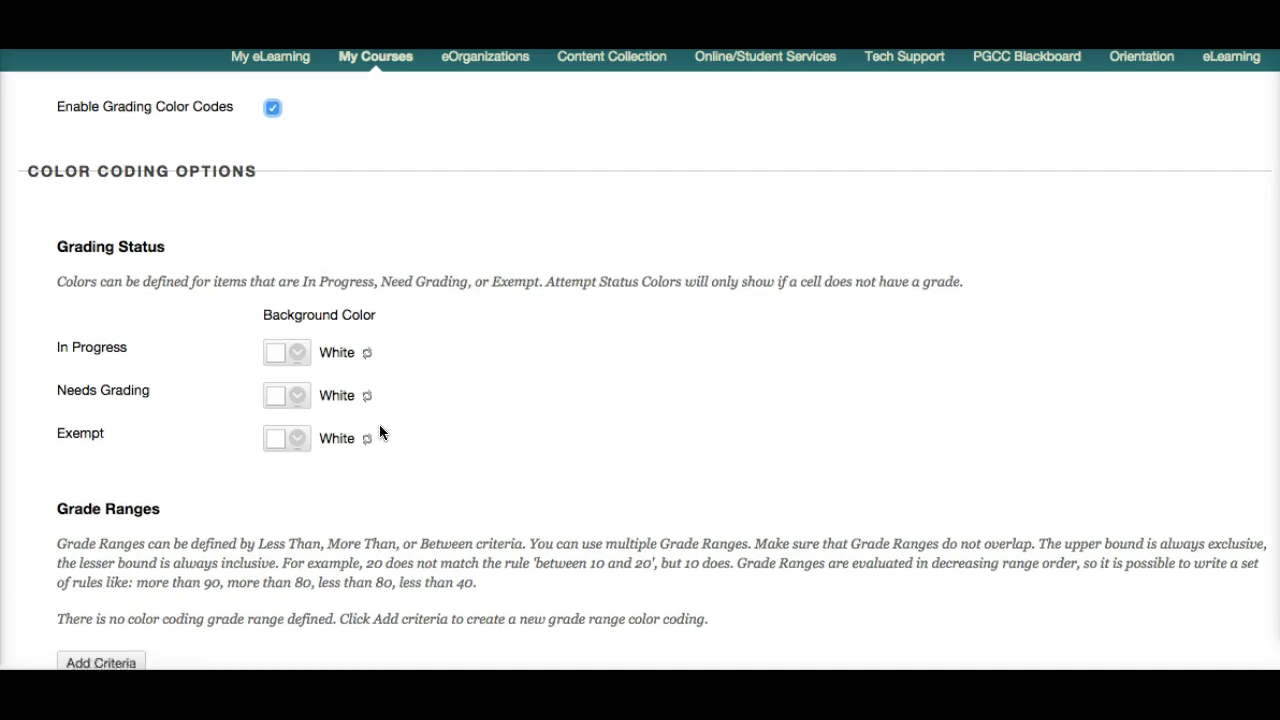
- Add a grade range criterion for scores between 1% and 69%
{"action": "scroll", "coordinate": [380, 430], "scroll_direction": "up", "scroll_amount": 1}
{"action": "scroll", "coordinate": [379, 430], "scroll_direction": "down", "scroll_amount": 2}
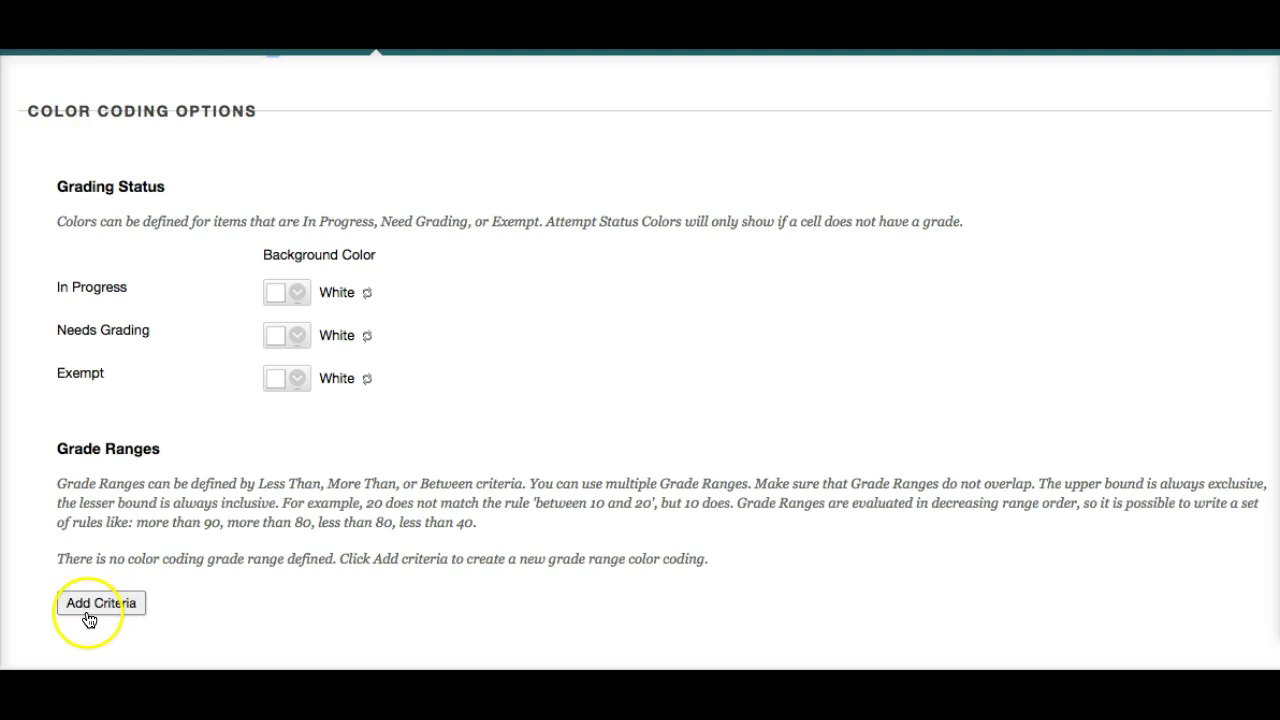
{"action": "left_click", "coordinate": [89, 614]}
{"action": "scroll", "coordinate": [230, 632], "scroll_direction": "down", "scroll_amount": 1}
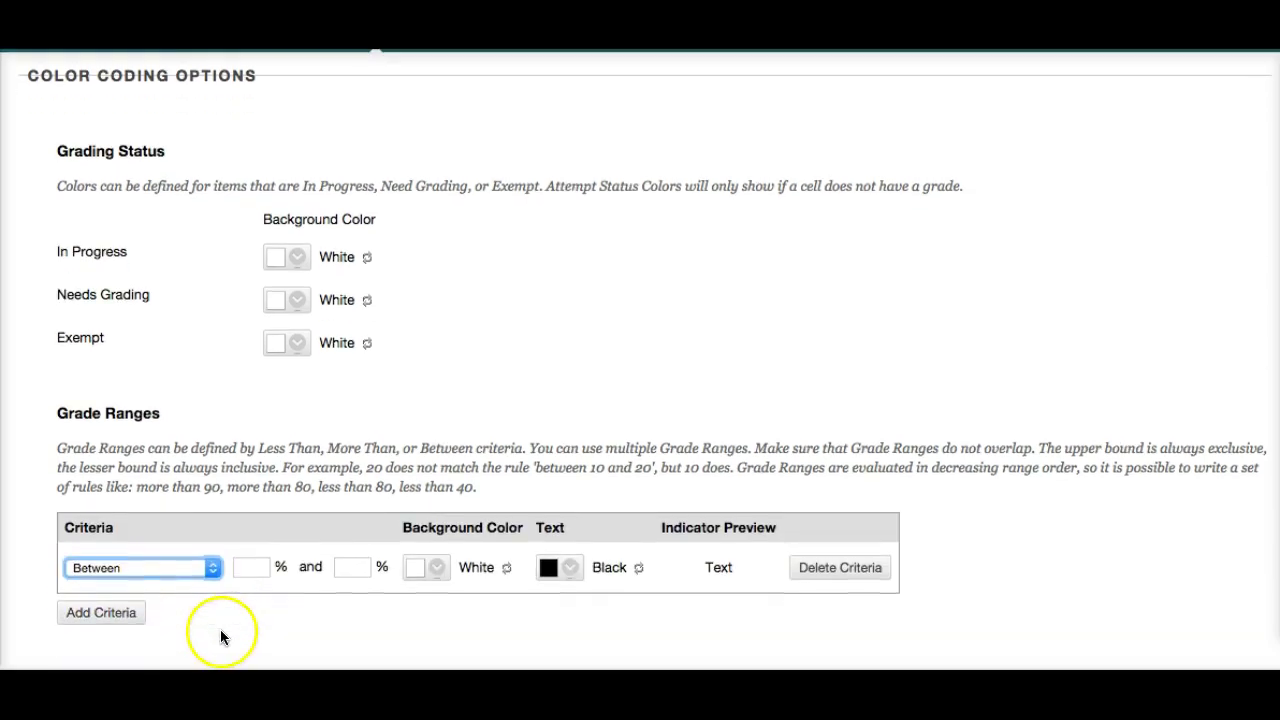
{"action": "left_click", "coordinate": [258, 568]}
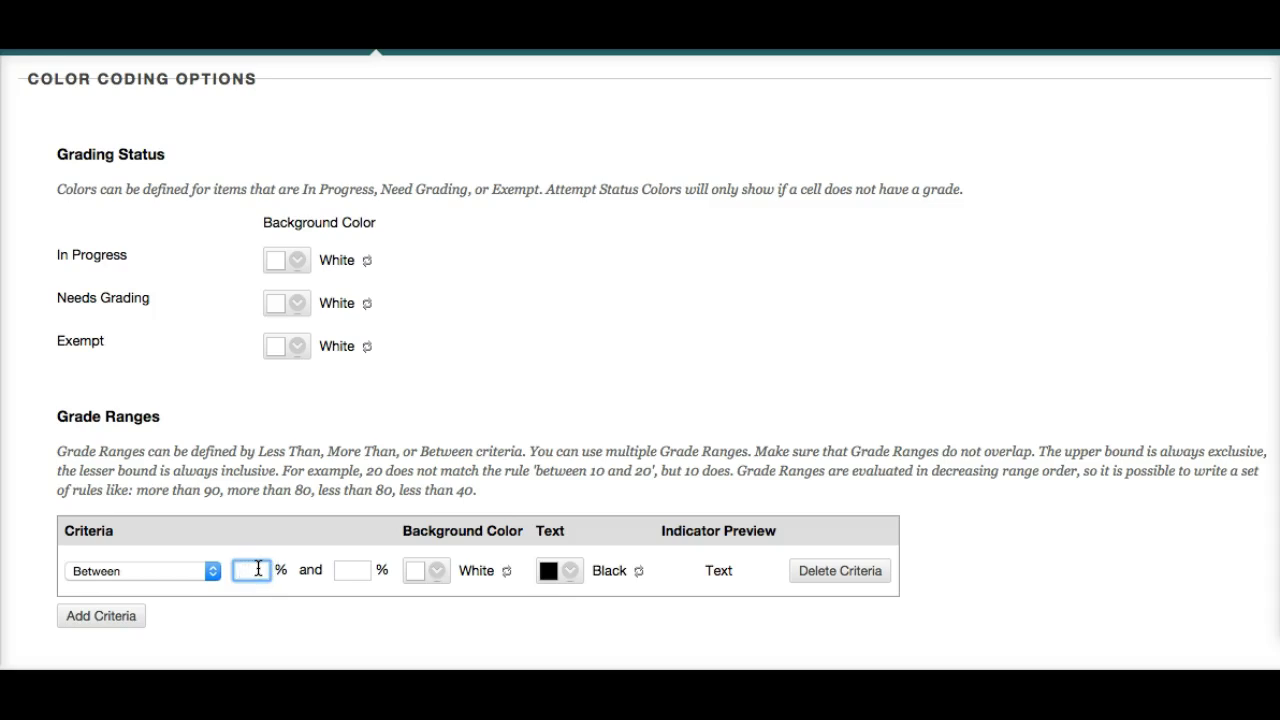
{"action": "key", "text": "Tab"}
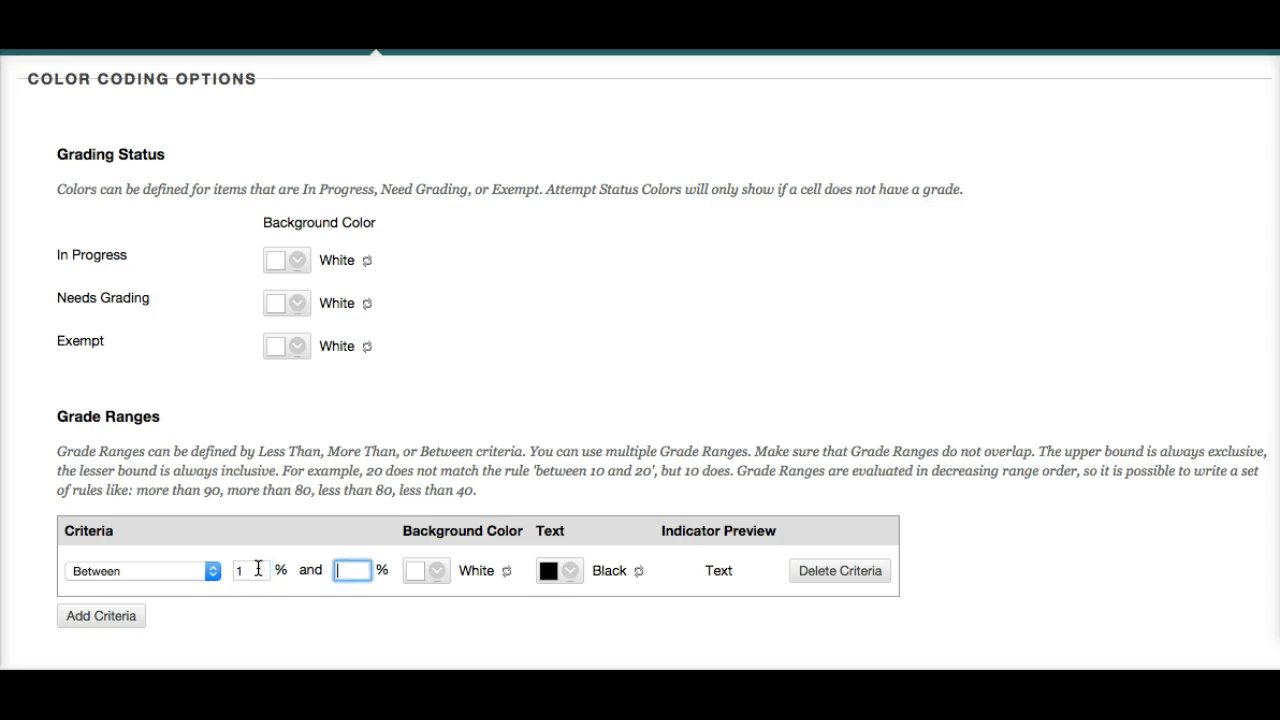
{"action": "type", "text": "69"}
{"action": "key", "text": "Tab"}
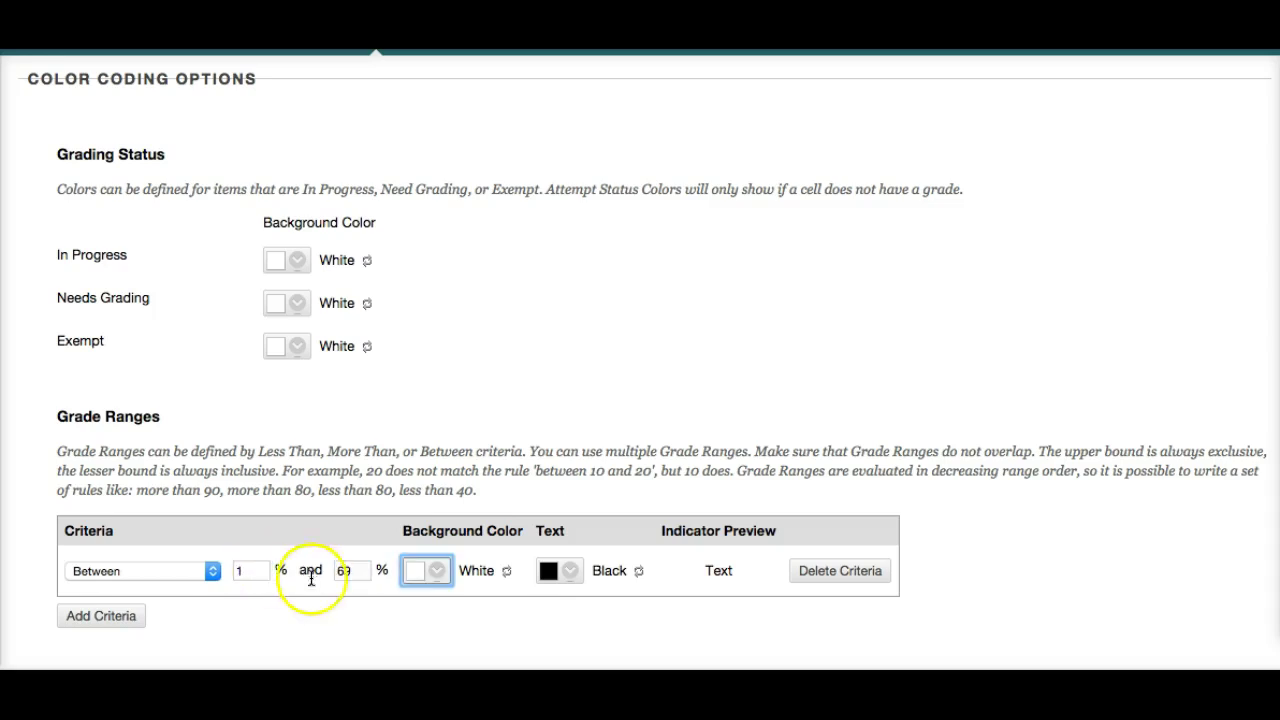
- Set the text color of the 1% to 69% range to red (#FF0000)
{"action": "left_click", "coordinate": [430, 572]}
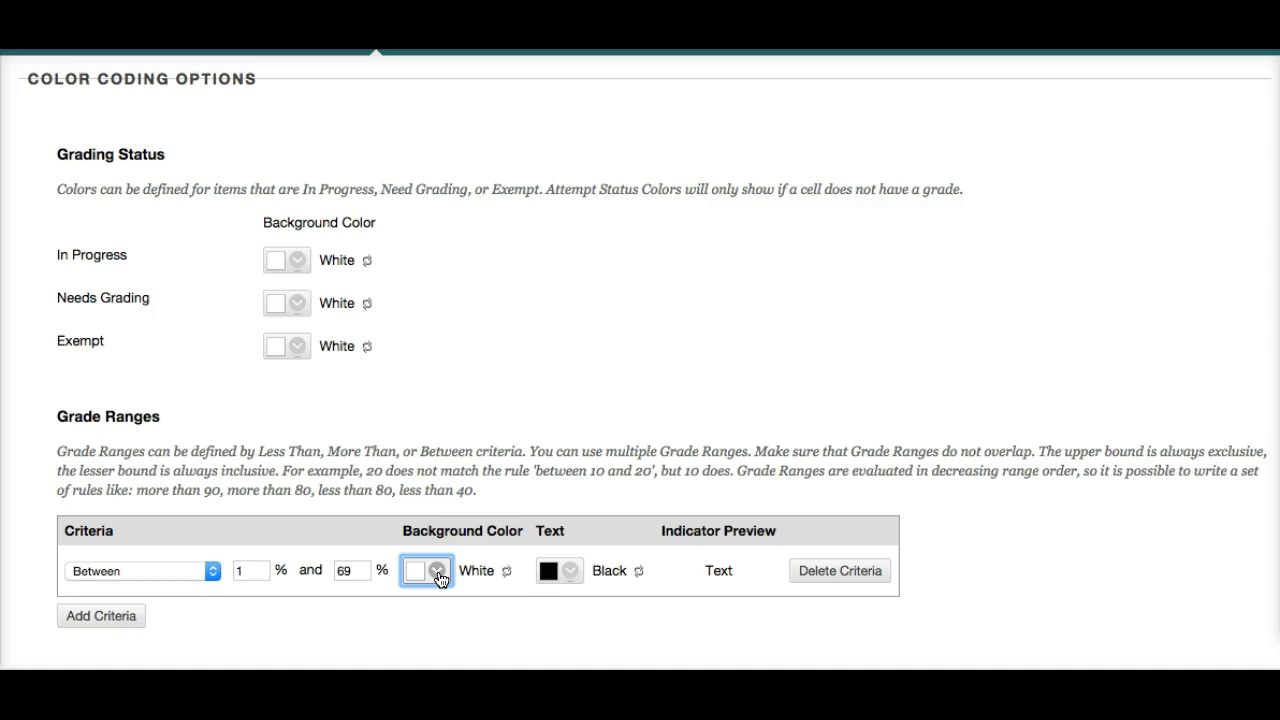
{"action": "left_click", "coordinate": [571, 572]}
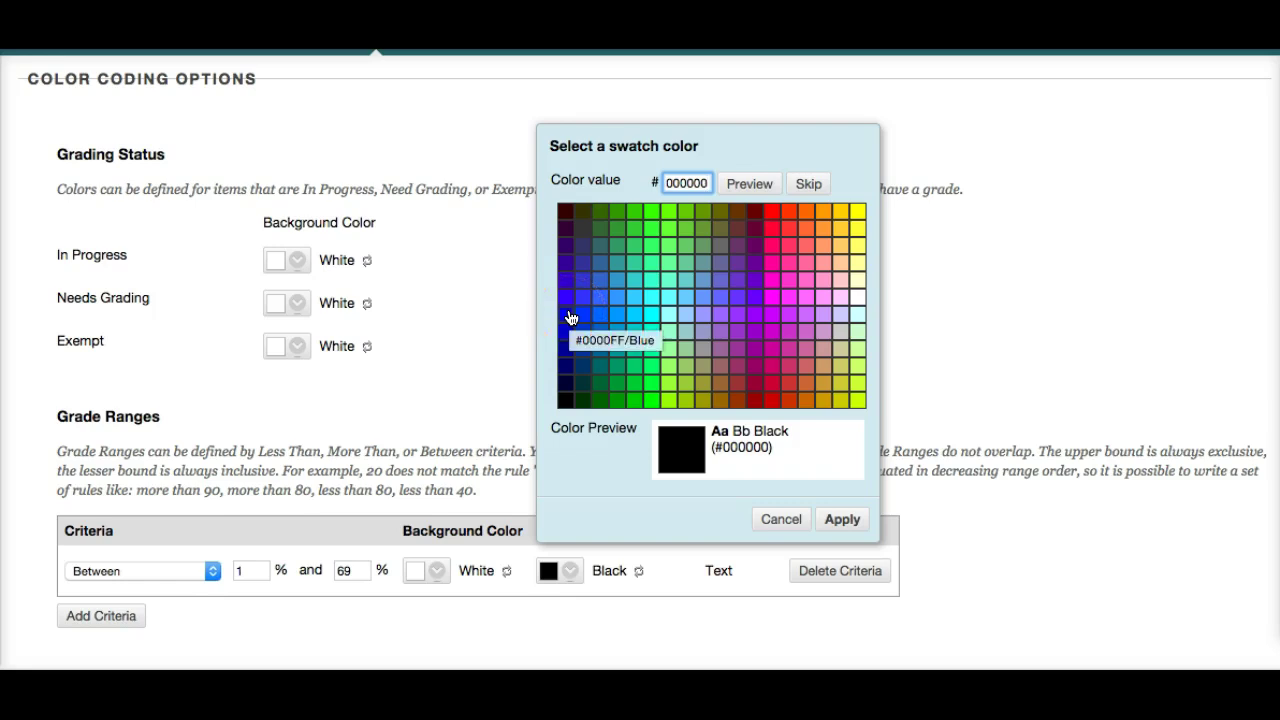
{"action": "left_click", "coordinate": [772, 213]}
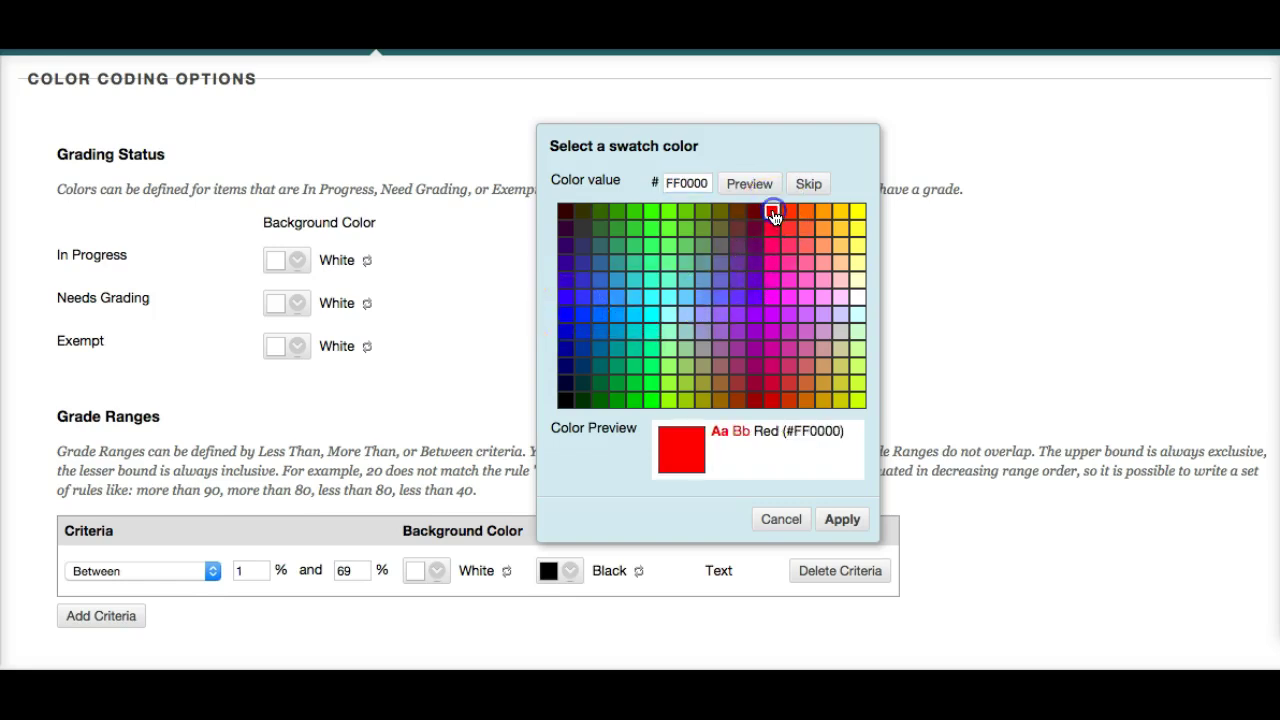
{"action": "left_click", "coordinate": [845, 521]}
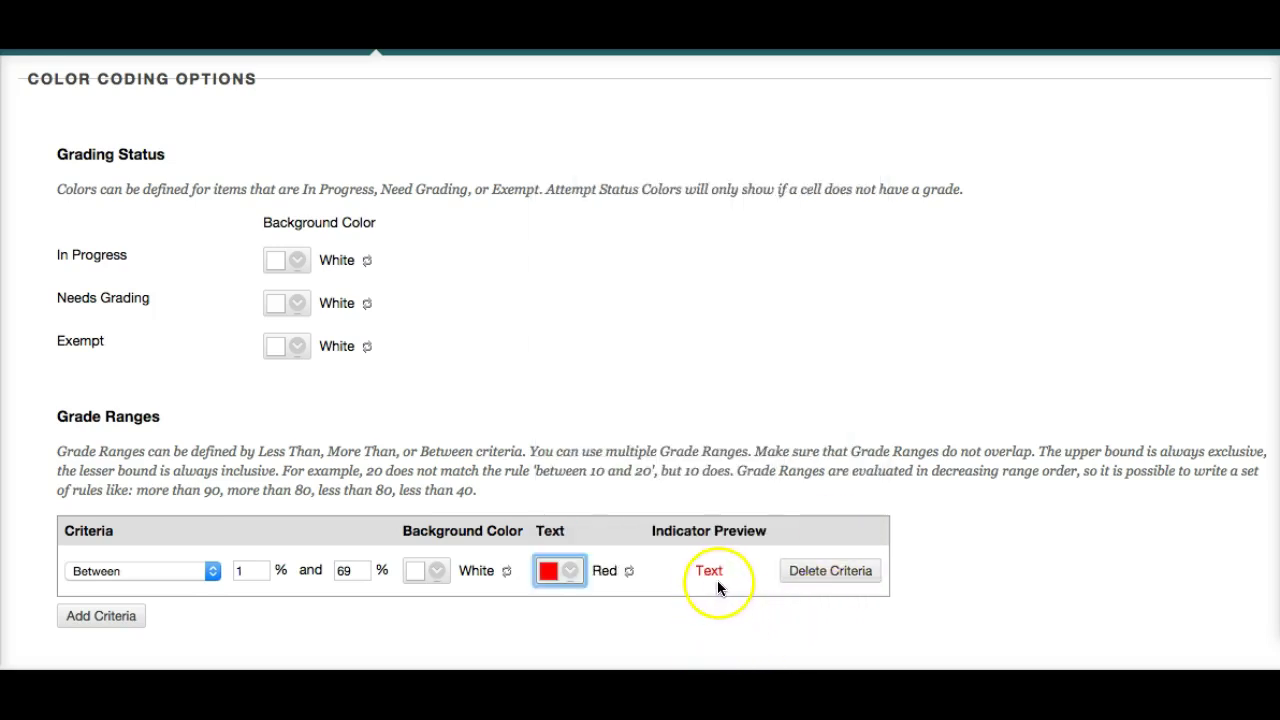
- Add a second grade range criterion for scores more than or equal to 101%
{"action": "left_click", "coordinate": [87, 615]}
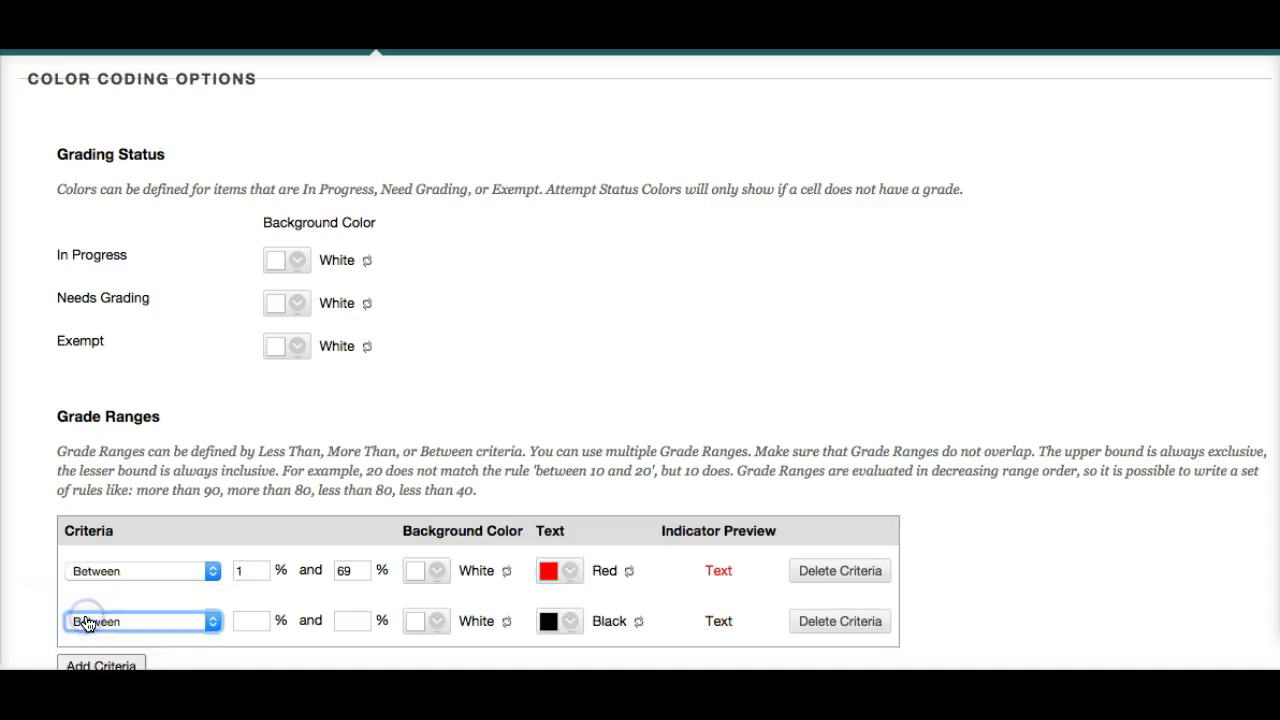
{"action": "left_click", "coordinate": [210, 621]}
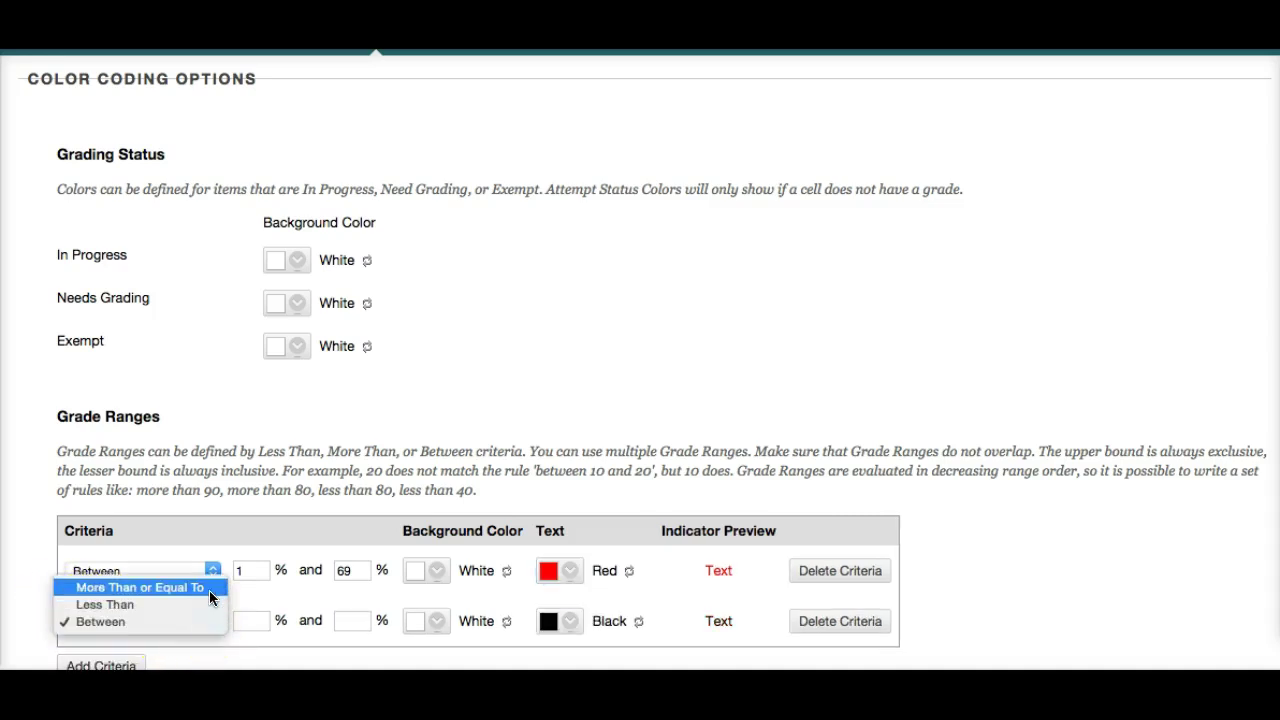
{"action": "left_click", "coordinate": [210, 587]}
{"action": "left_click", "coordinate": [250, 621]}
{"action": "type", "text": "10"}
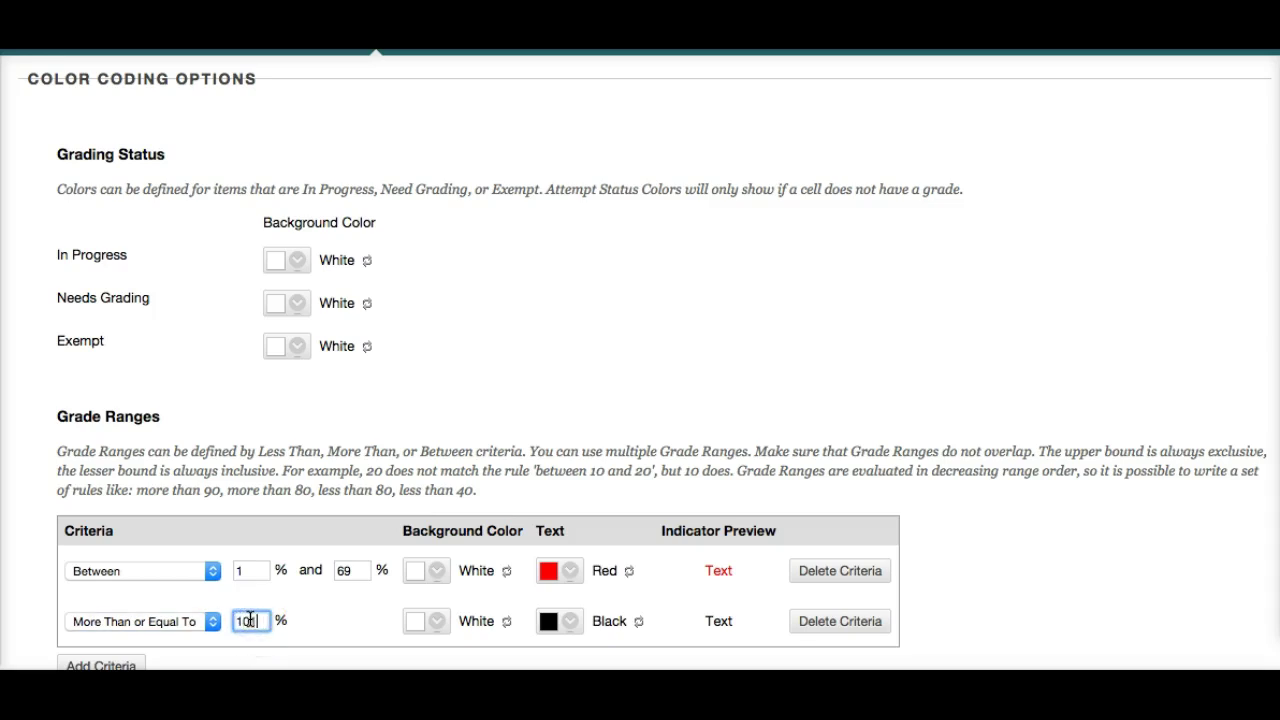
{"action": "type", "text": "1"}
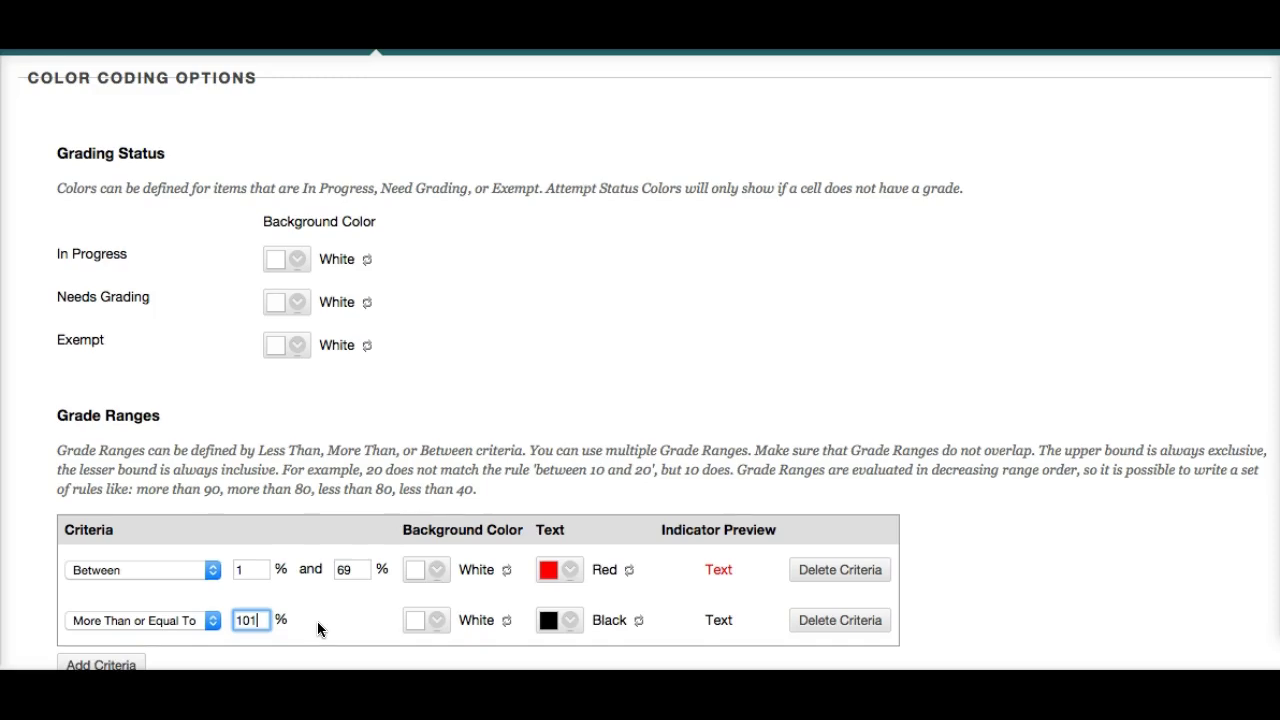
- Set the background color of the more than or equal to 101% range to yellow (#FFFF00)
{"action": "scroll", "coordinate": [317, 621], "scroll_direction": "down", "scroll_amount": 1}
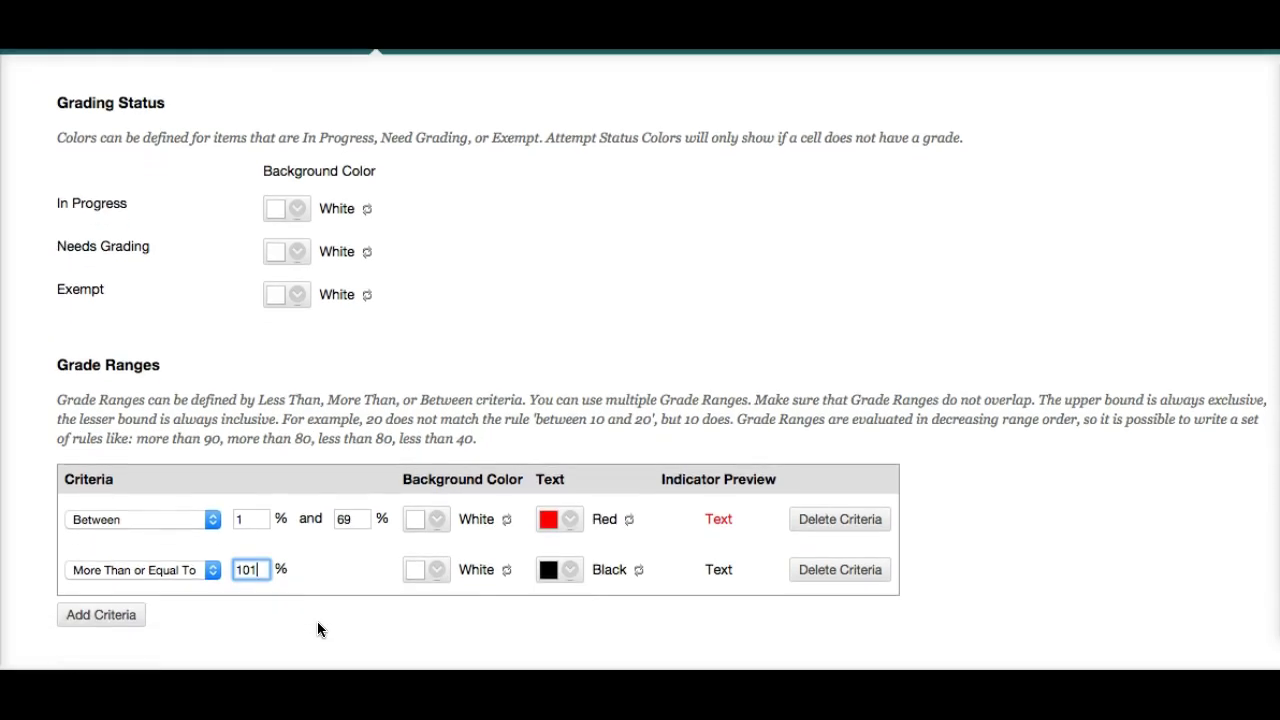
{"action": "left_click", "coordinate": [435, 570]}
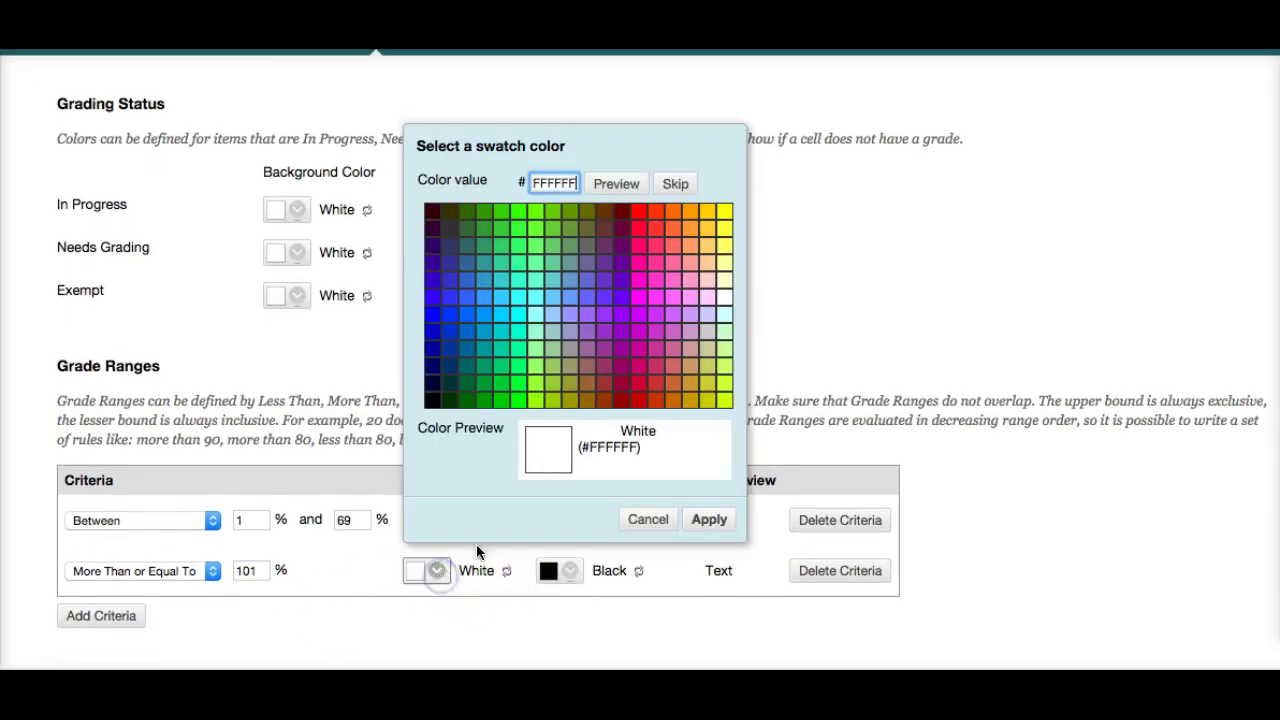
{"action": "left_click", "coordinate": [724, 211]}
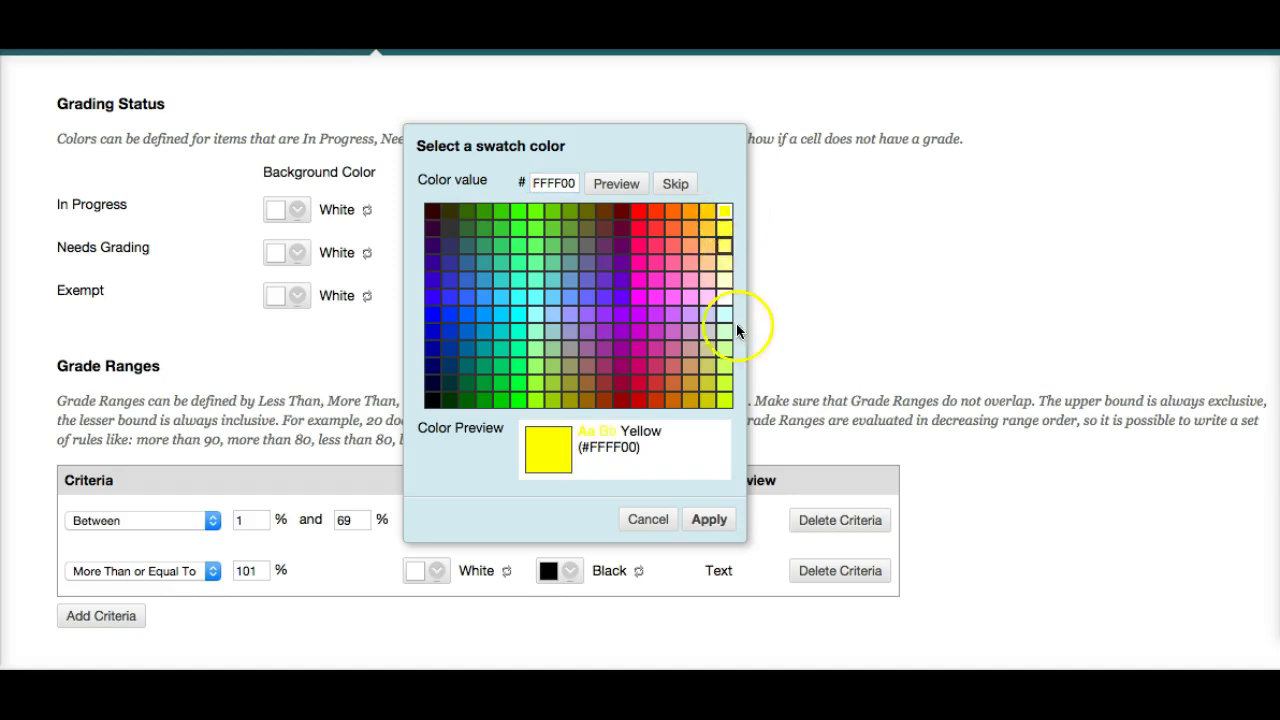
{"action": "left_click", "coordinate": [709, 519]}
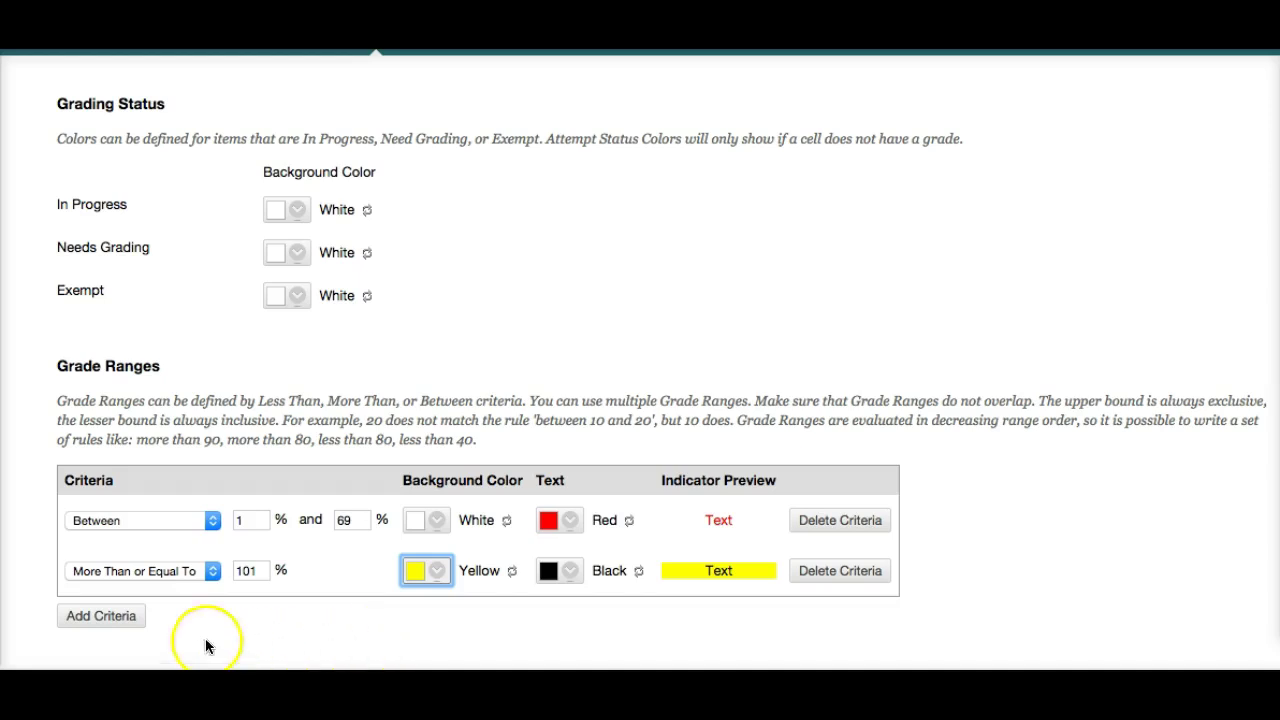
- Add a third grade range criterion for scores less than 1%
{"action": "left_click", "coordinate": [104, 616]}
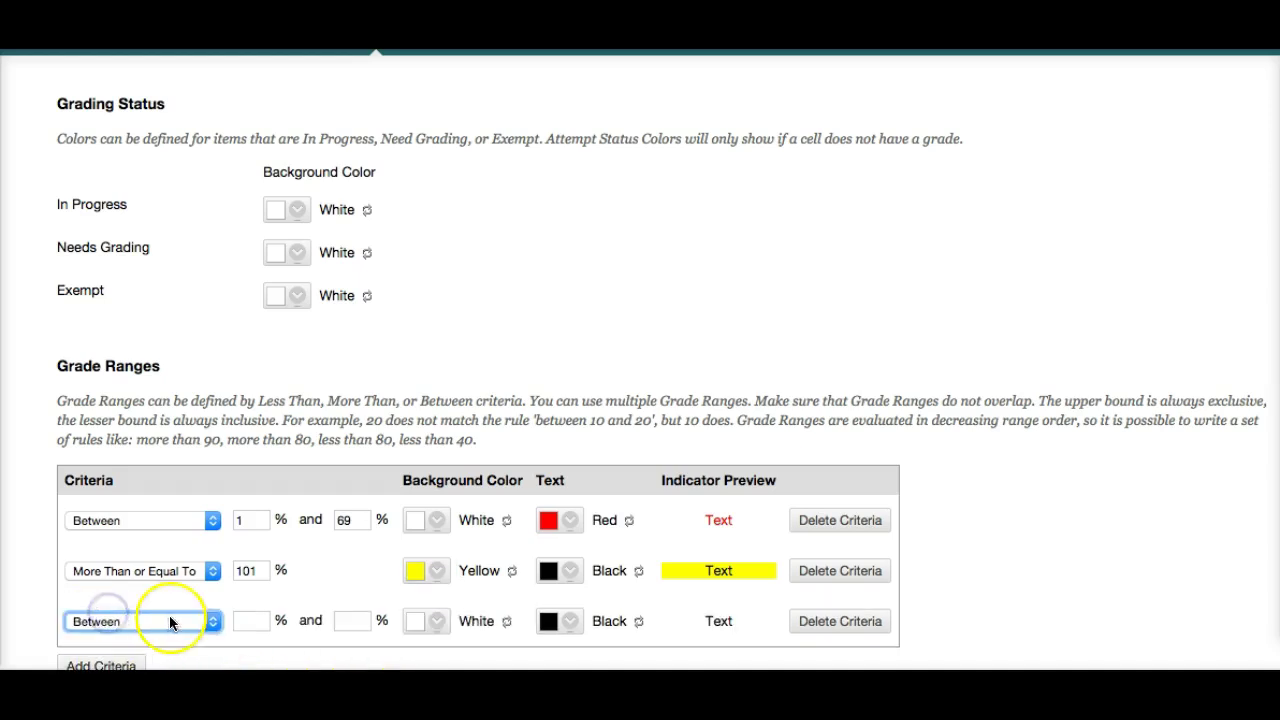
{"action": "left_click", "coordinate": [213, 621]}
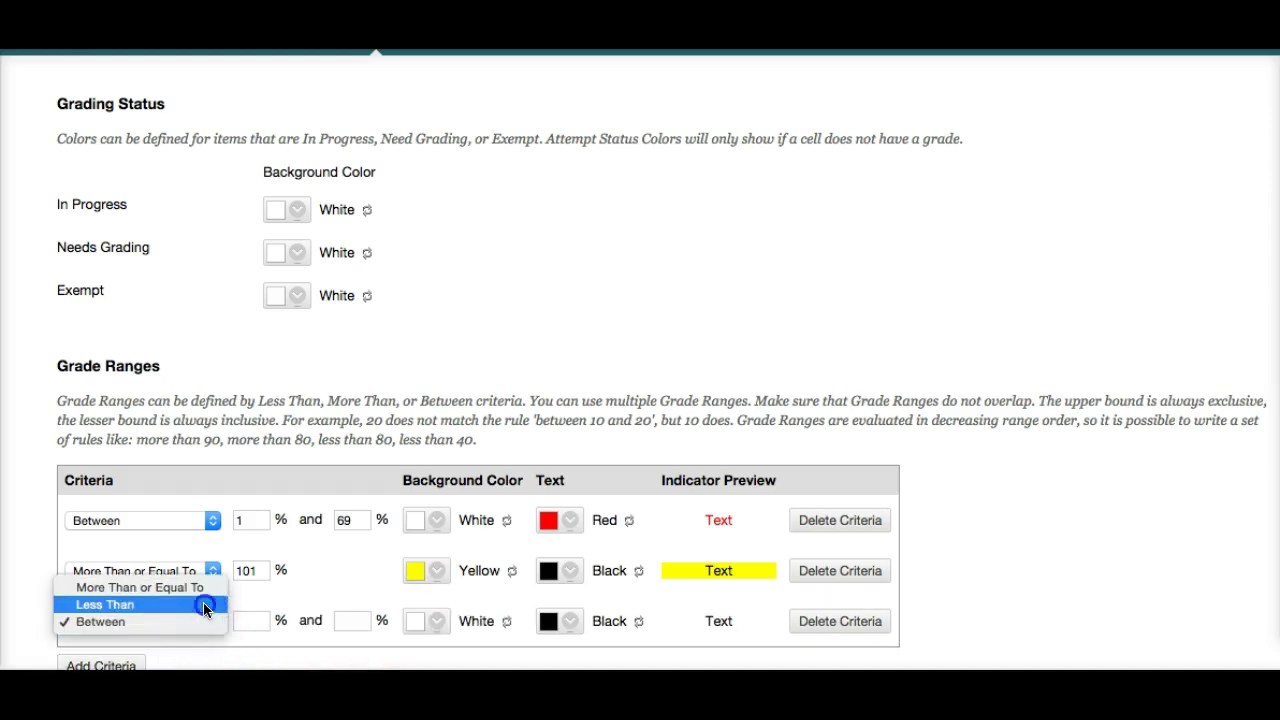
{"action": "left_click", "coordinate": [204, 605]}
{"action": "left_click", "coordinate": [251, 621]}
{"action": "type", "text": "1"}
{"action": "key", "text": "Tab"}
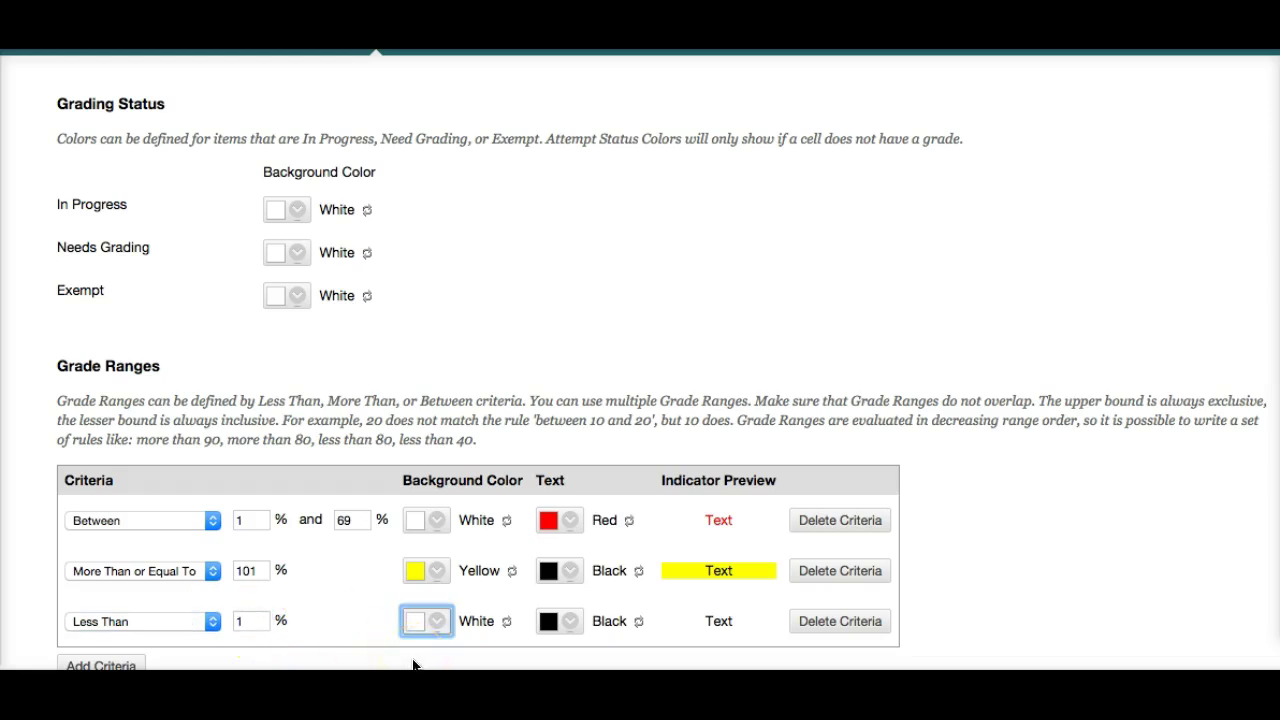
- Set the text color of the less than 1% range to blue (#0000FF) and submit the color code settings
{"action": "left_click", "coordinate": [569, 621]}
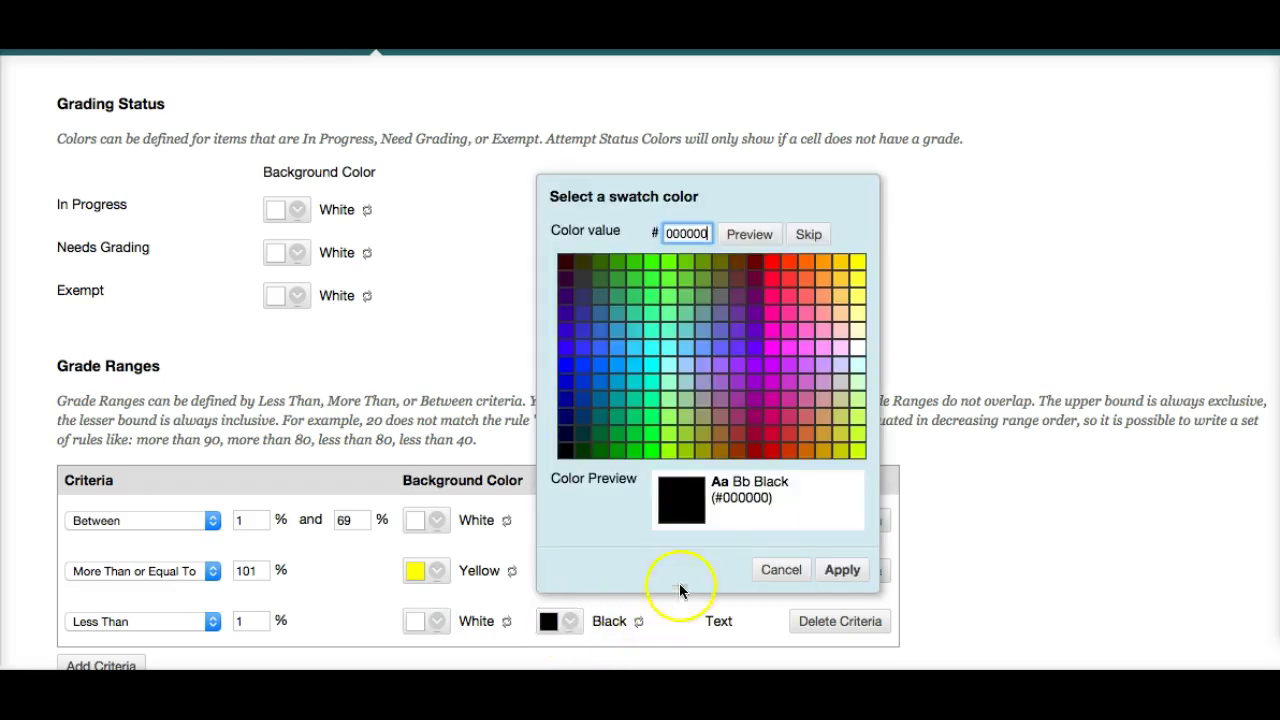
{"action": "left_click", "coordinate": [571, 368]}
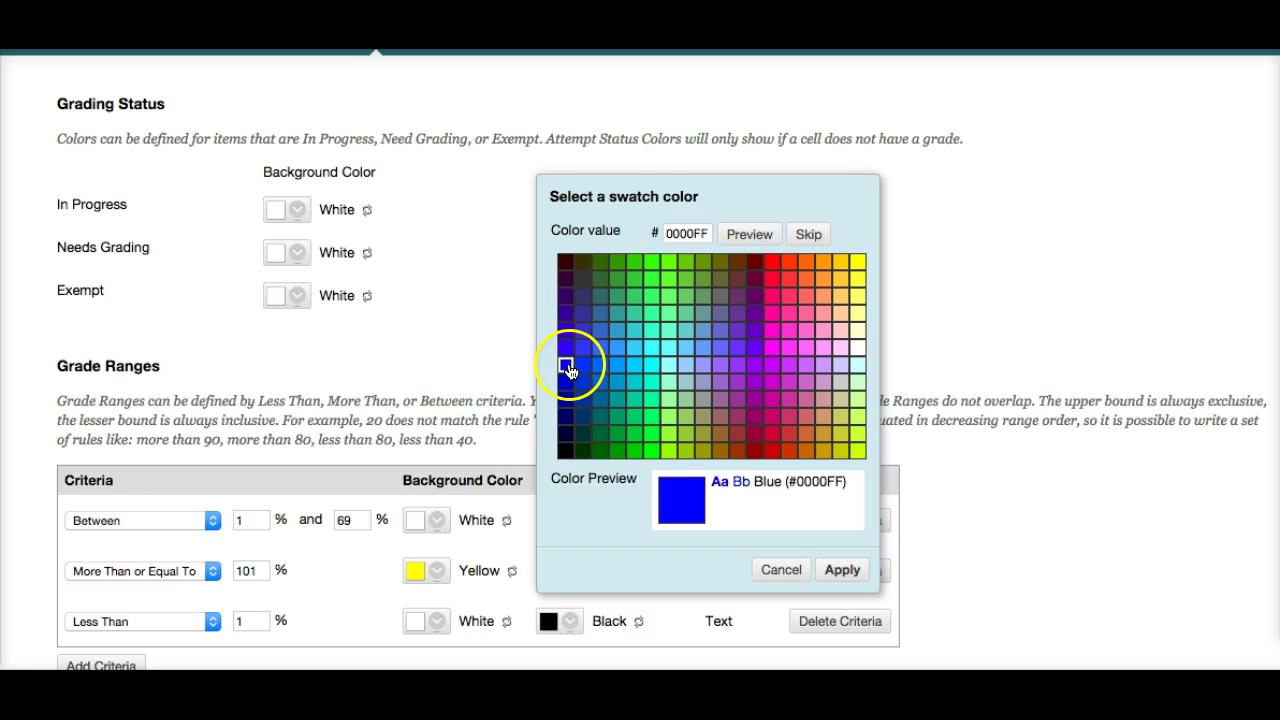
{"action": "left_click", "coordinate": [842, 570]}
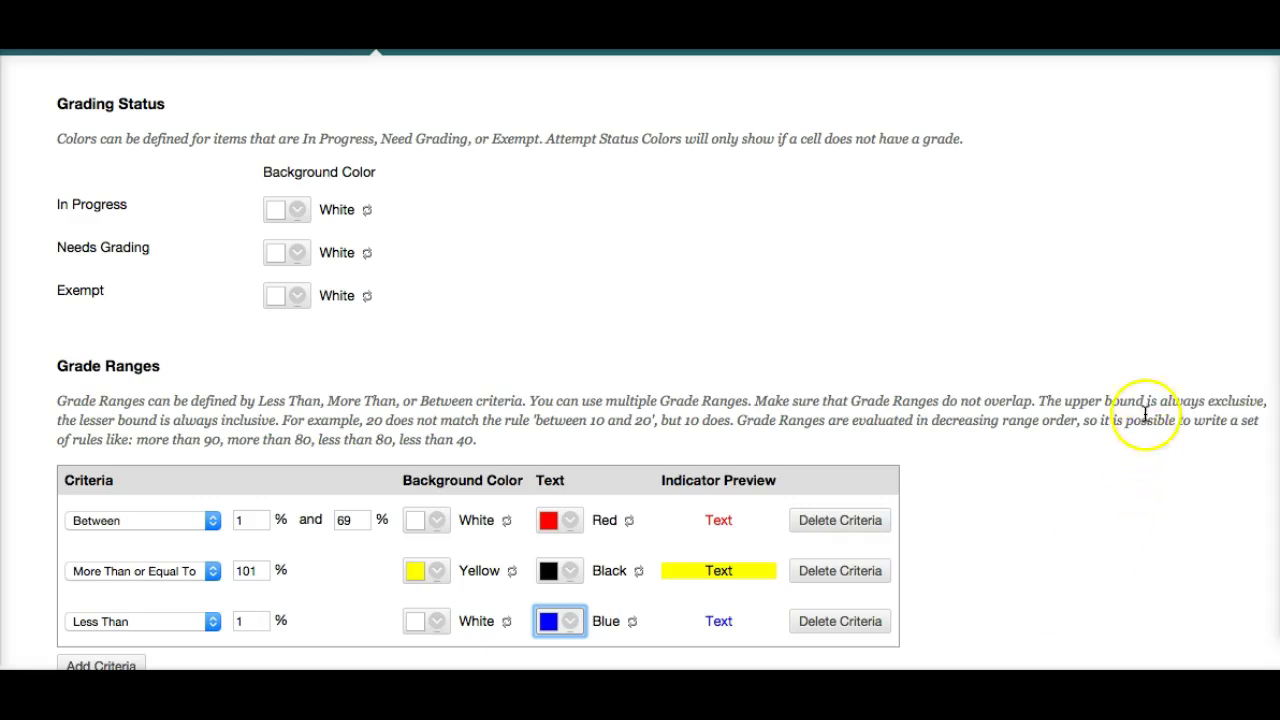
{"action": "scroll", "coordinate": [1157, 390], "scroll_direction": "up", "scroll_amount": 5}
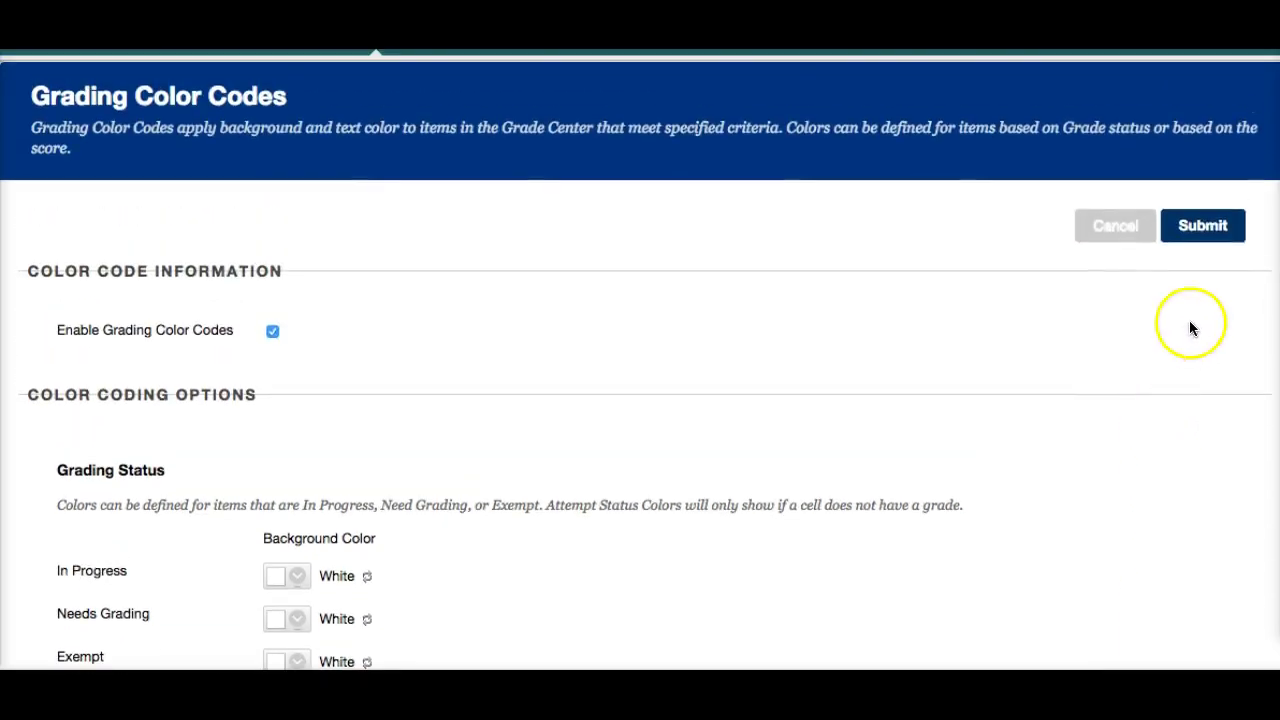
{"action": "left_click", "coordinate": [1204, 228]}
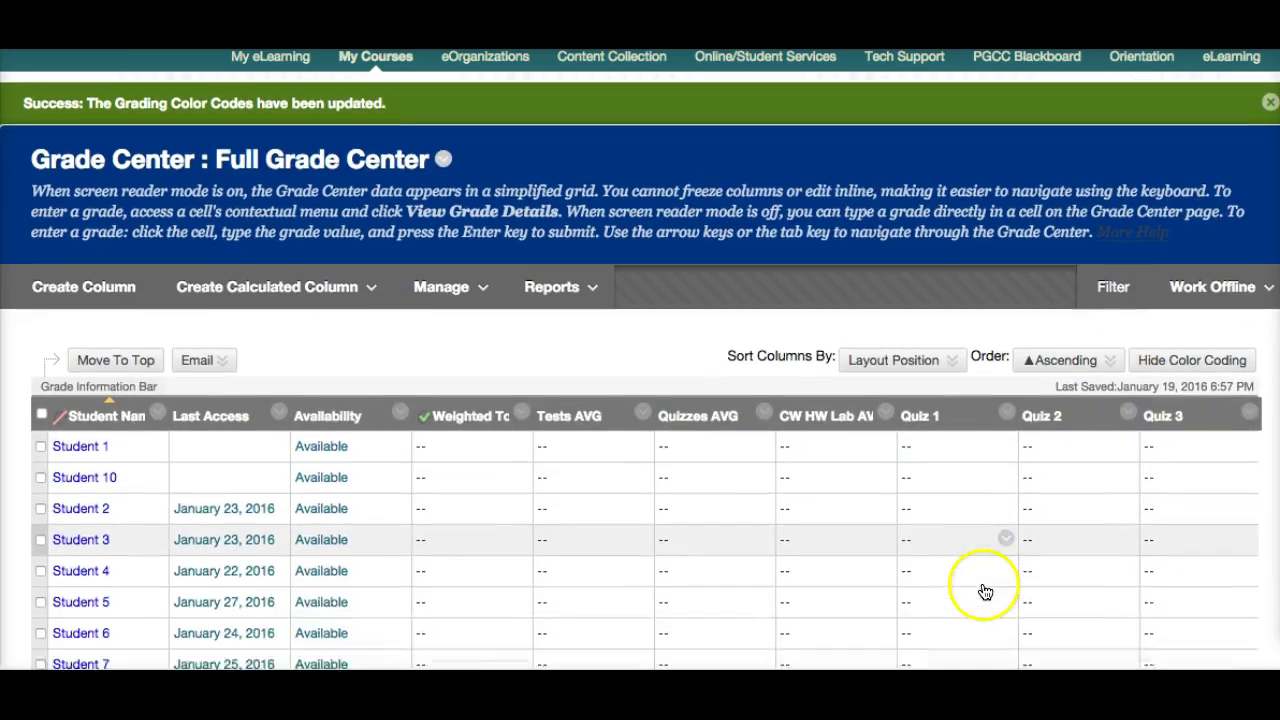
- Enter a grade of 11 for Student 1 in the Quiz 1 column to test the color coding
{"action": "scroll", "coordinate": [980, 591], "scroll_direction": "down", "scroll_amount": 2}
{"action": "left_click", "coordinate": [964, 438]}
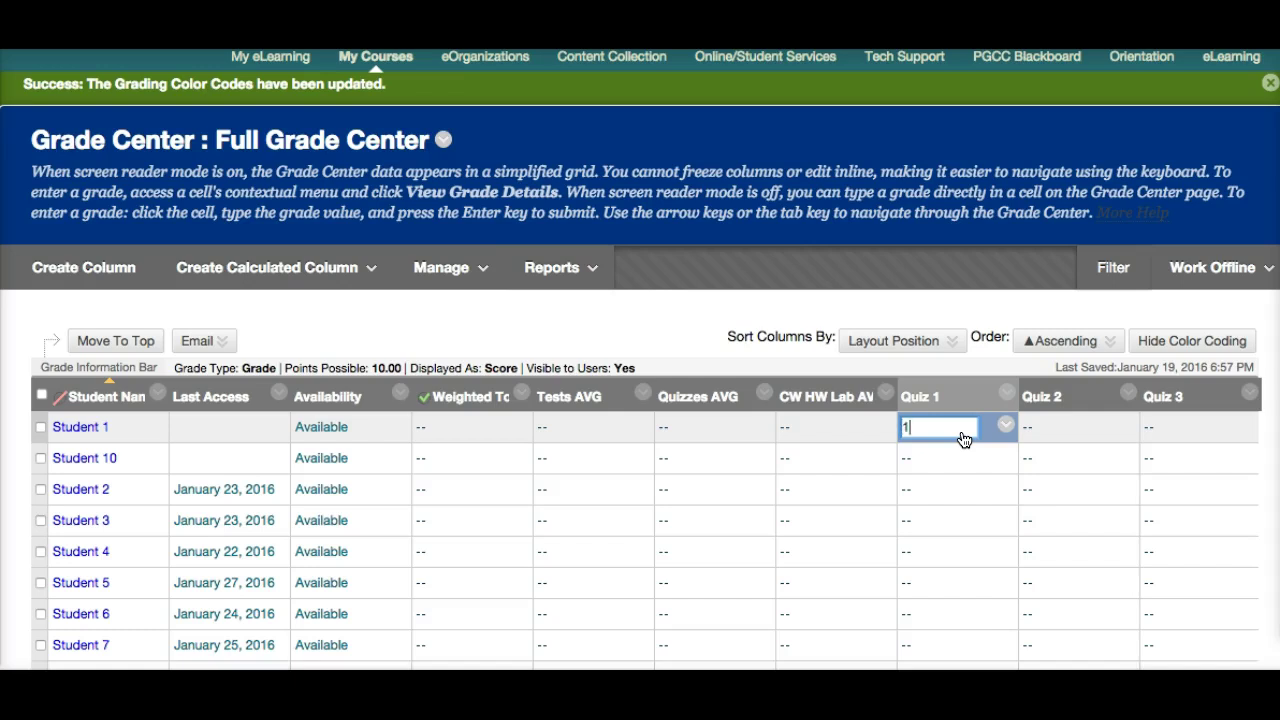
{"action": "key", "text": "Return"}
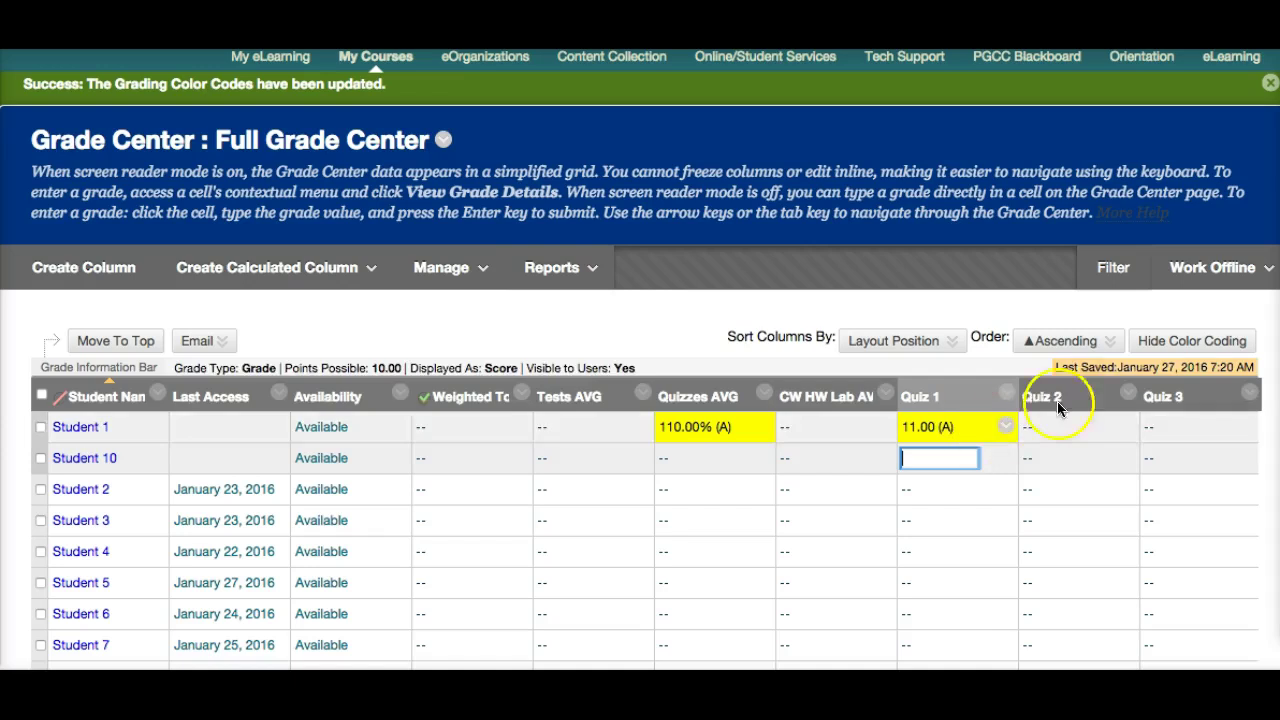
- Change the Quiz 1 grade of Student 1 to 10 and enter 0 for Student 10
{"action": "left_click", "coordinate": [929, 430]}
{"action": "type", "text": "10"}
{"action": "key", "text": "Return"}
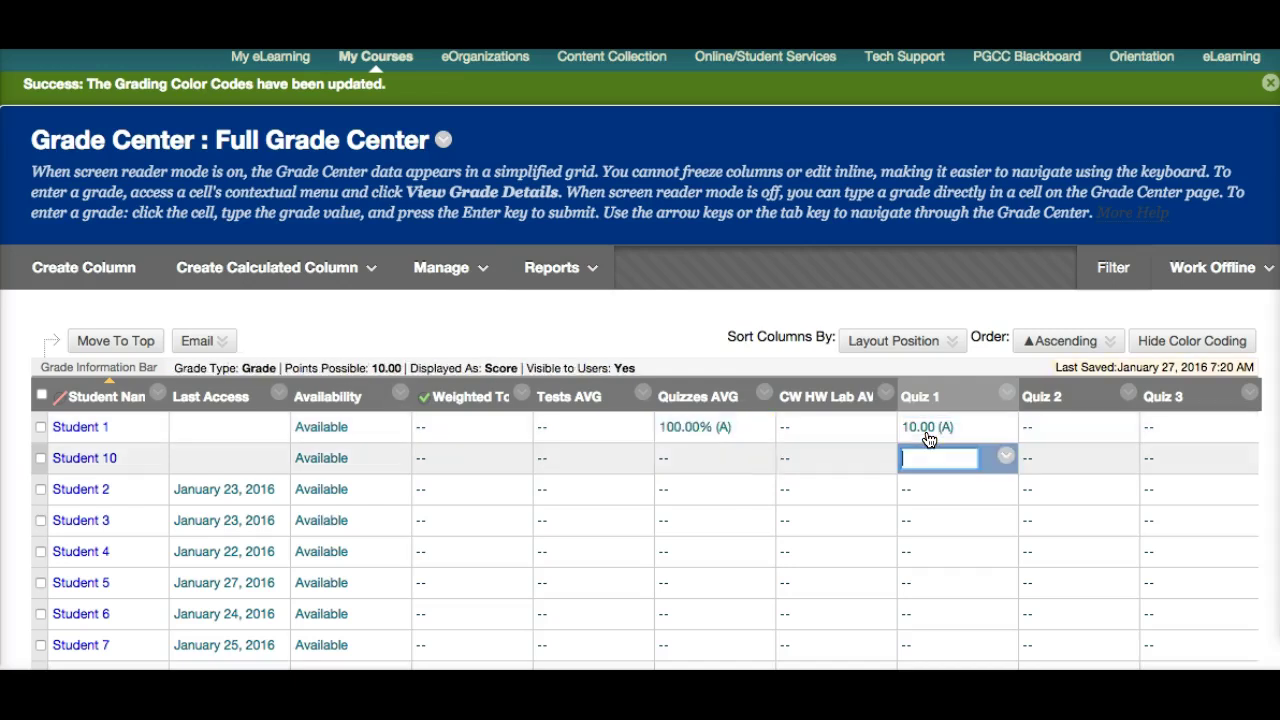
{"action": "type", "text": "0"}
{"action": "key", "text": "Return"}
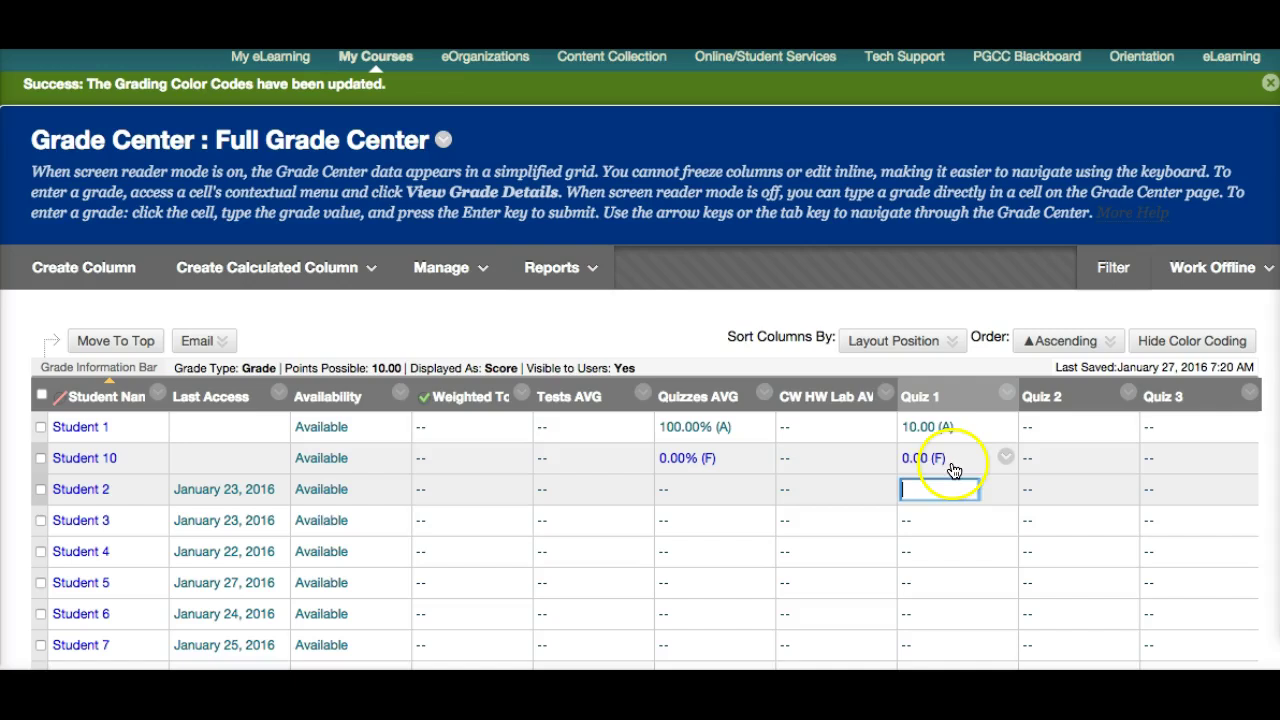
{"action": "left_click", "coordinate": [931, 488]}
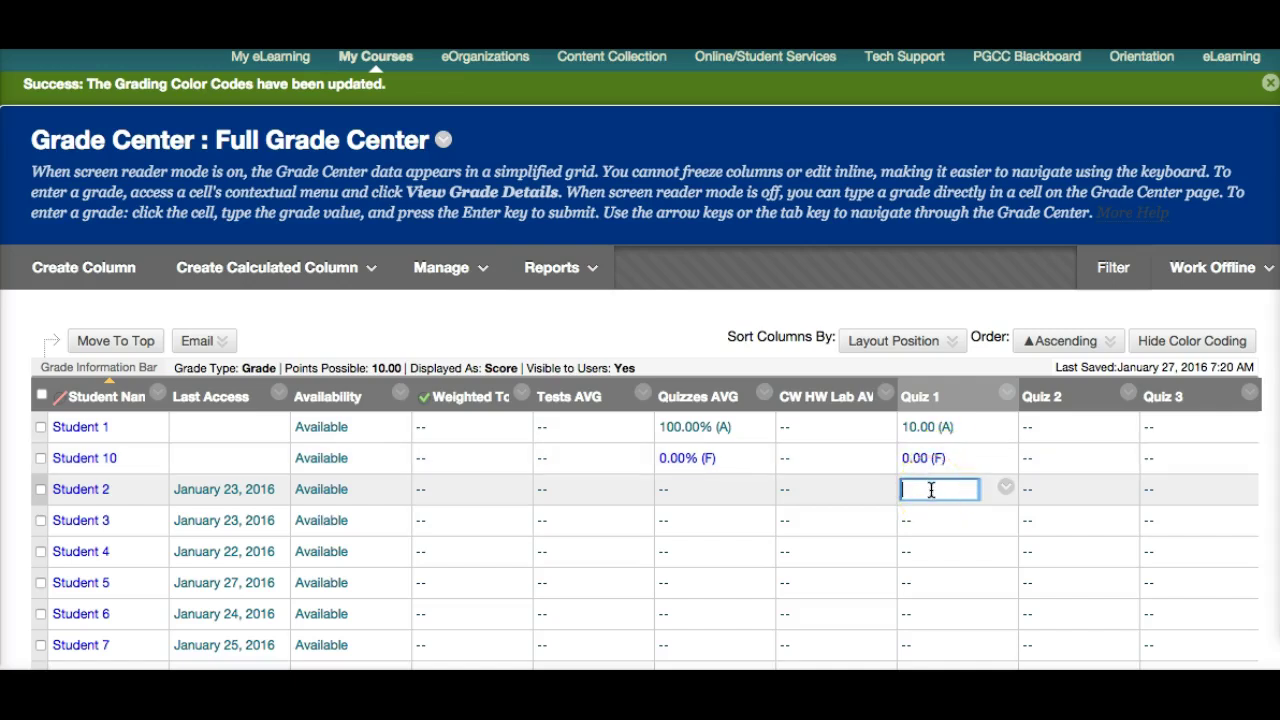
{"action": "key", "text": "Return"}
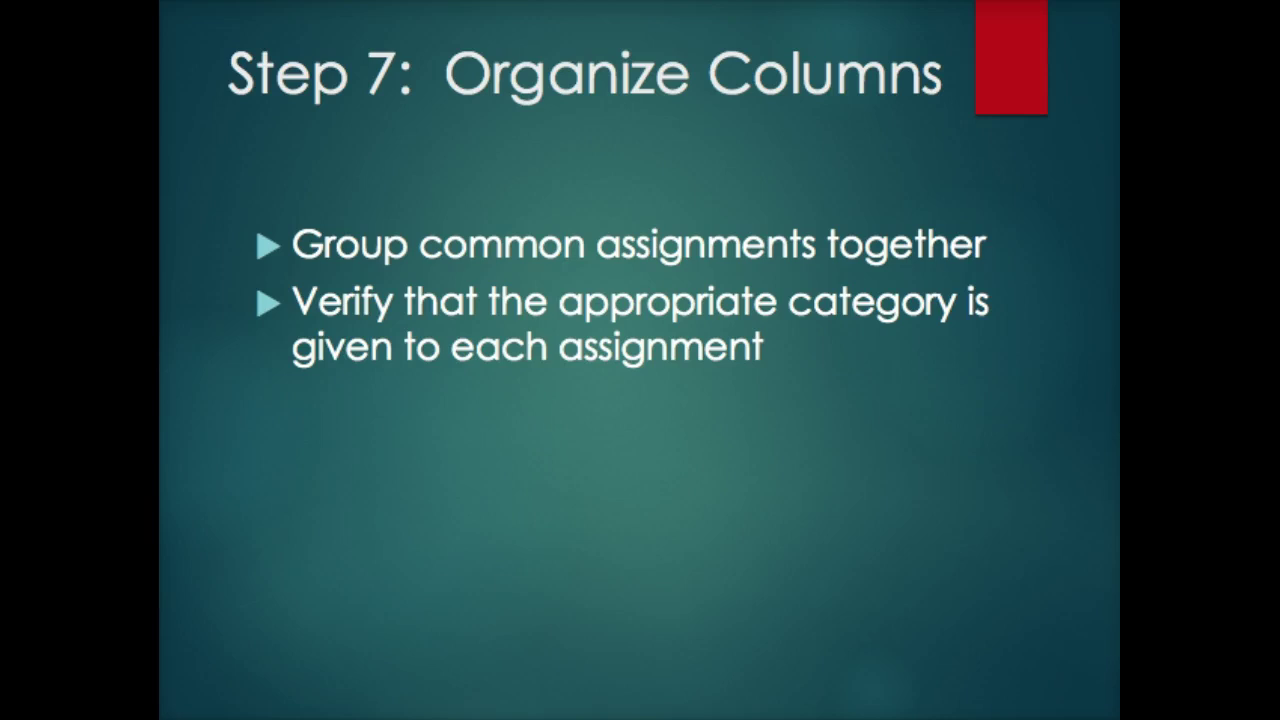
- Open the Column Organization page of the Grade Center
{"action": "left_click", "coordinate": [445, 249]}
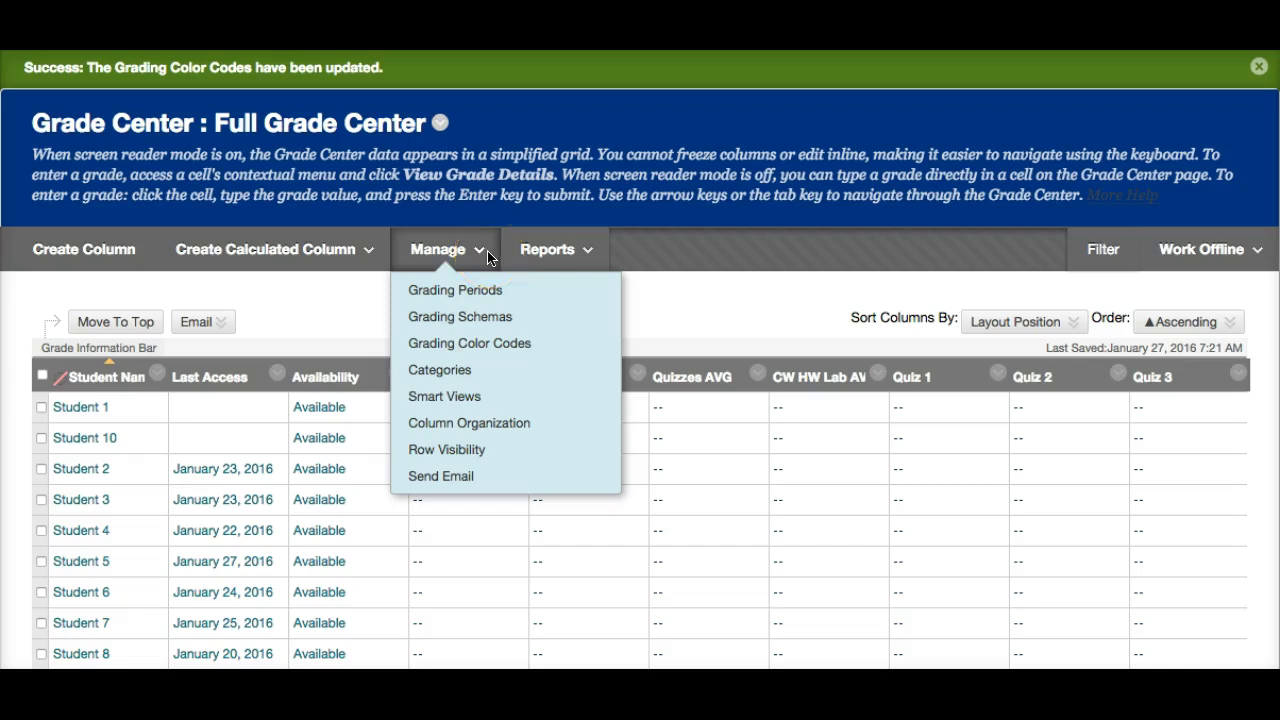
{"action": "left_click", "coordinate": [487, 257]}
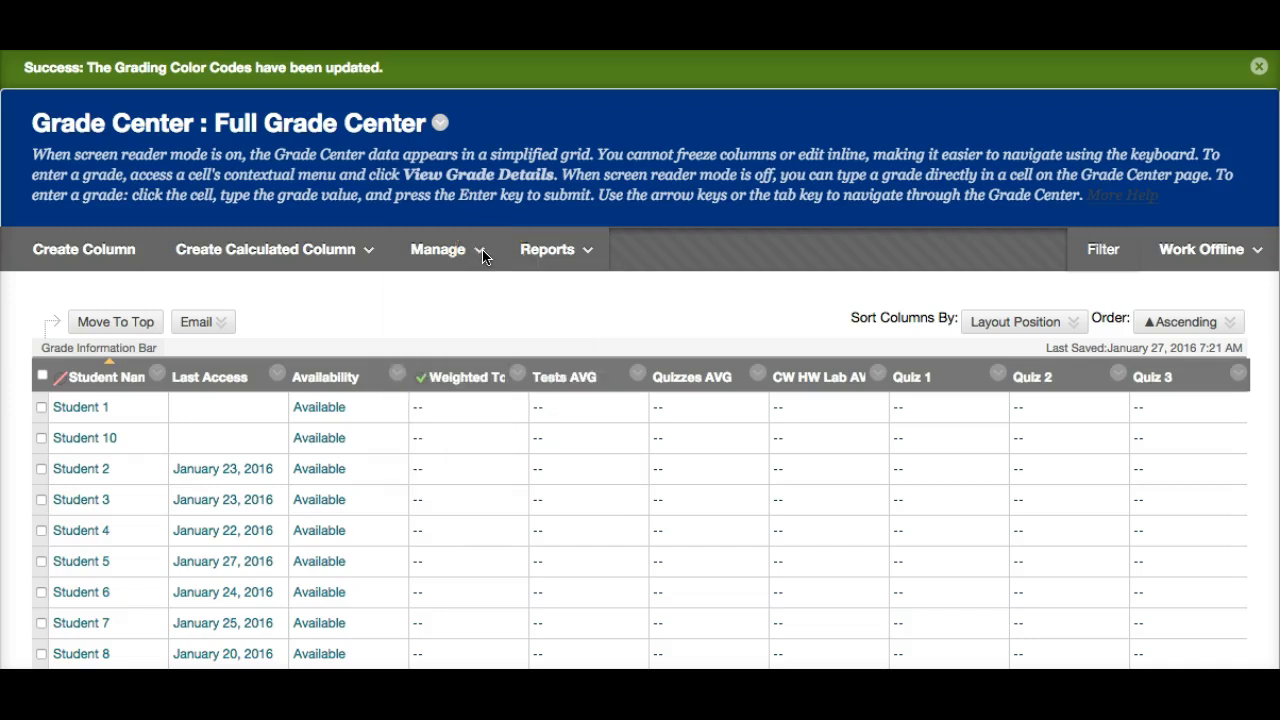
{"action": "left_click", "coordinate": [484, 257]}
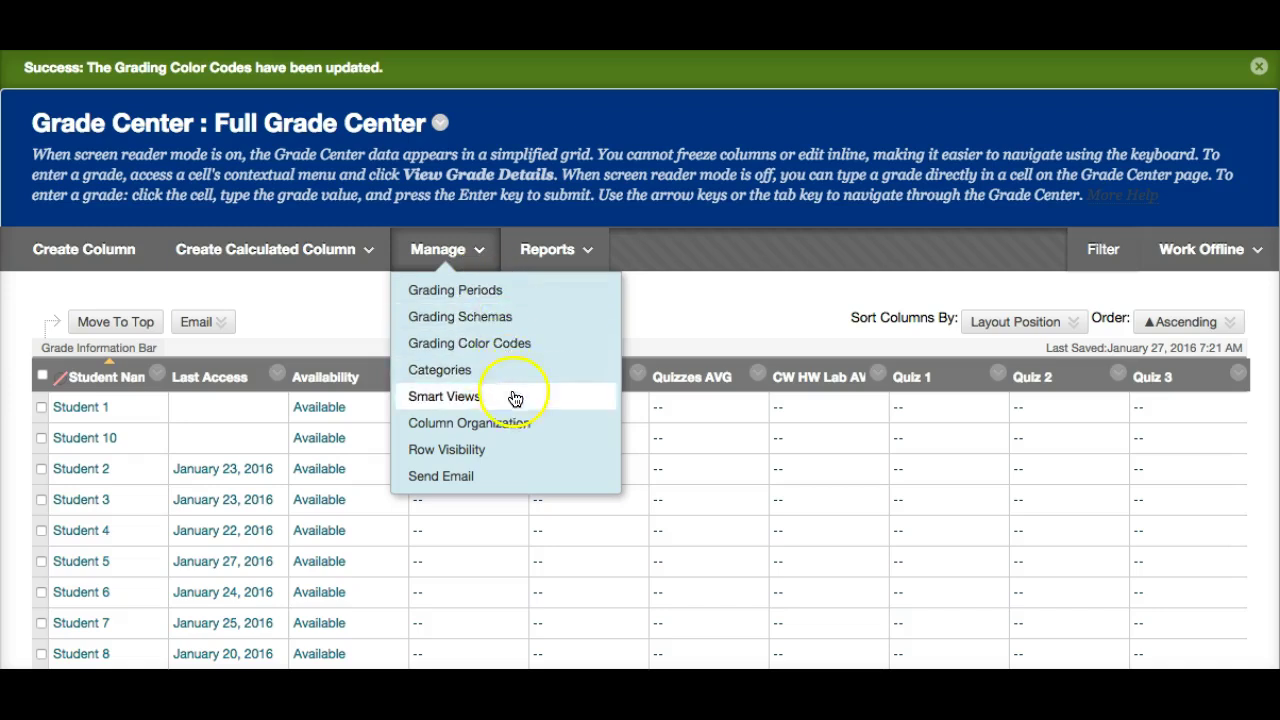
{"action": "left_click", "coordinate": [522, 424]}
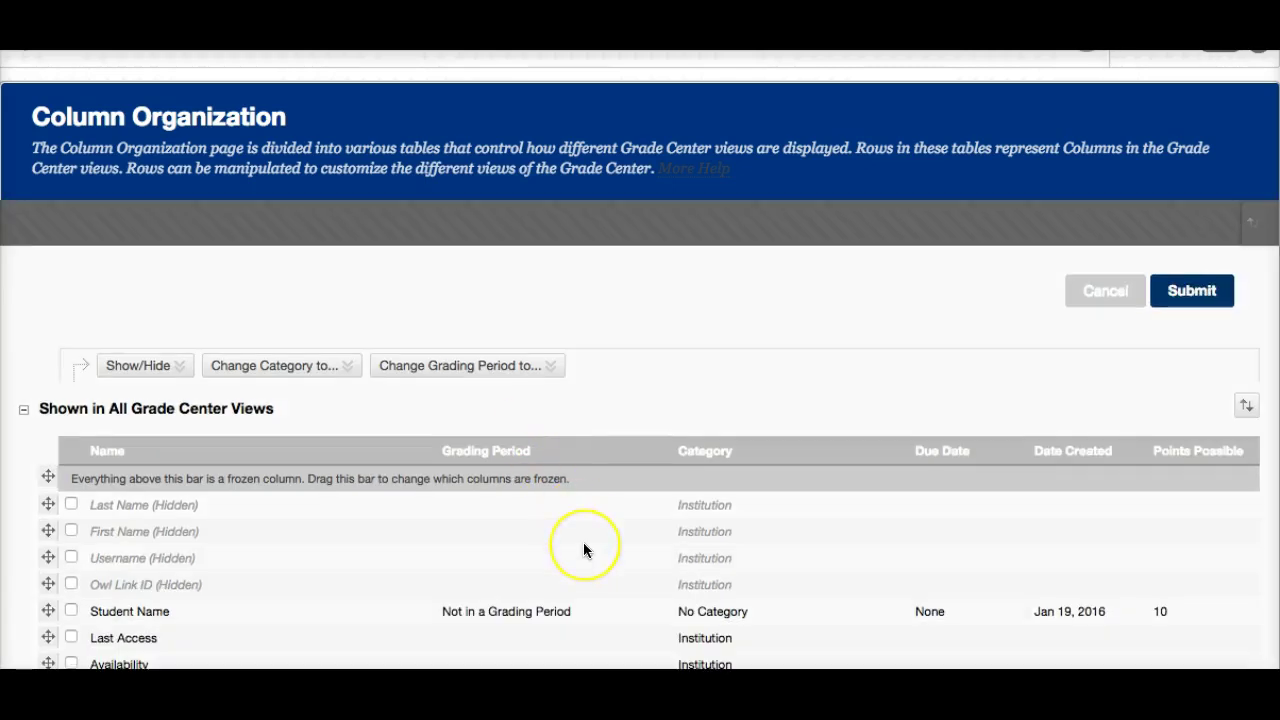
- Review the order of the grade columns and check the category assigned to each assignment
{"action": "scroll", "coordinate": [585, 548], "scroll_direction": "down", "scroll_amount": 3}
{"action": "scroll", "coordinate": [585, 549], "scroll_direction": "down", "scroll_amount": 2}
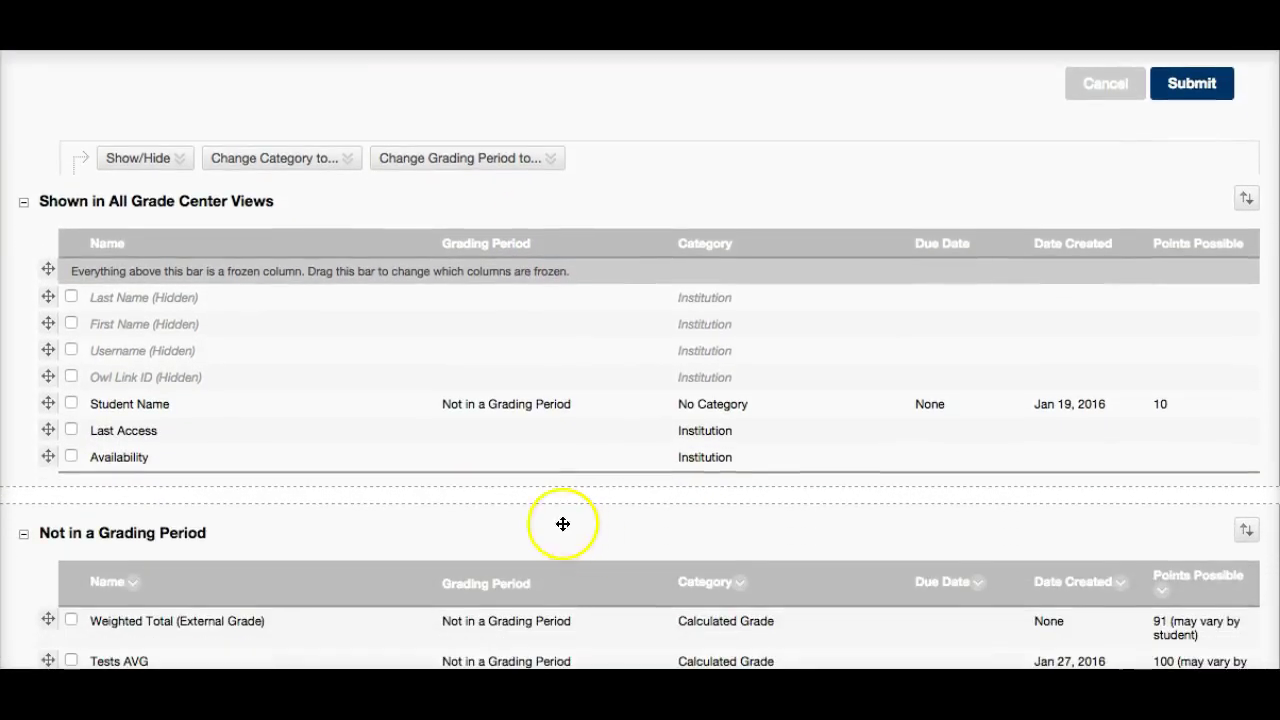
{"action": "left_click", "coordinate": [166, 166]}
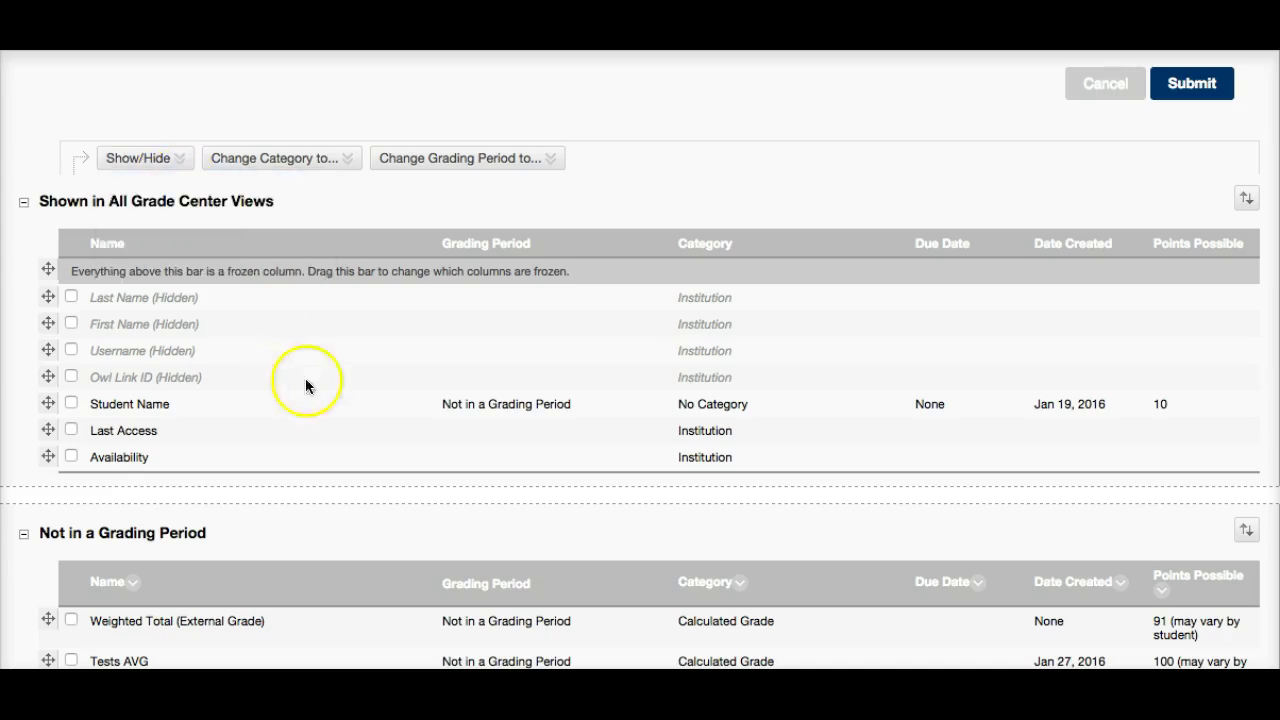
{"action": "scroll", "coordinate": [370, 460], "scroll_direction": "down", "scroll_amount": 3}
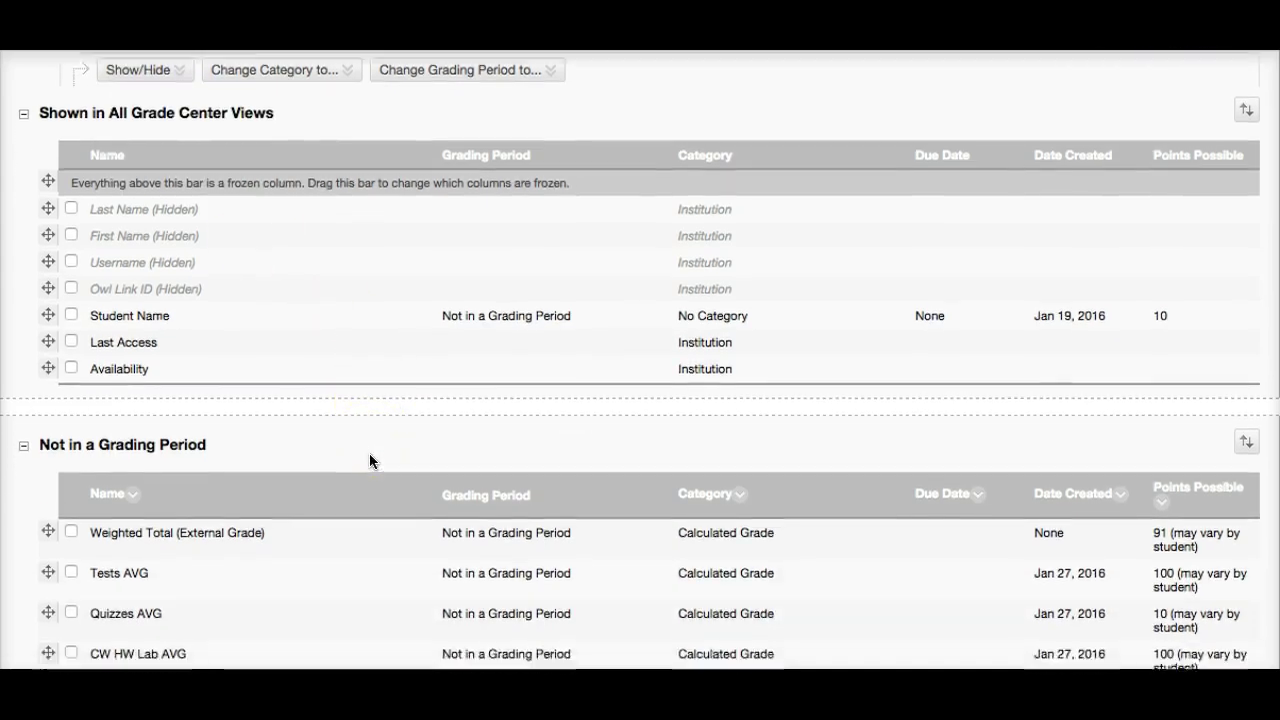
{"action": "scroll", "coordinate": [370, 460], "scroll_direction": "down", "scroll_amount": 8}
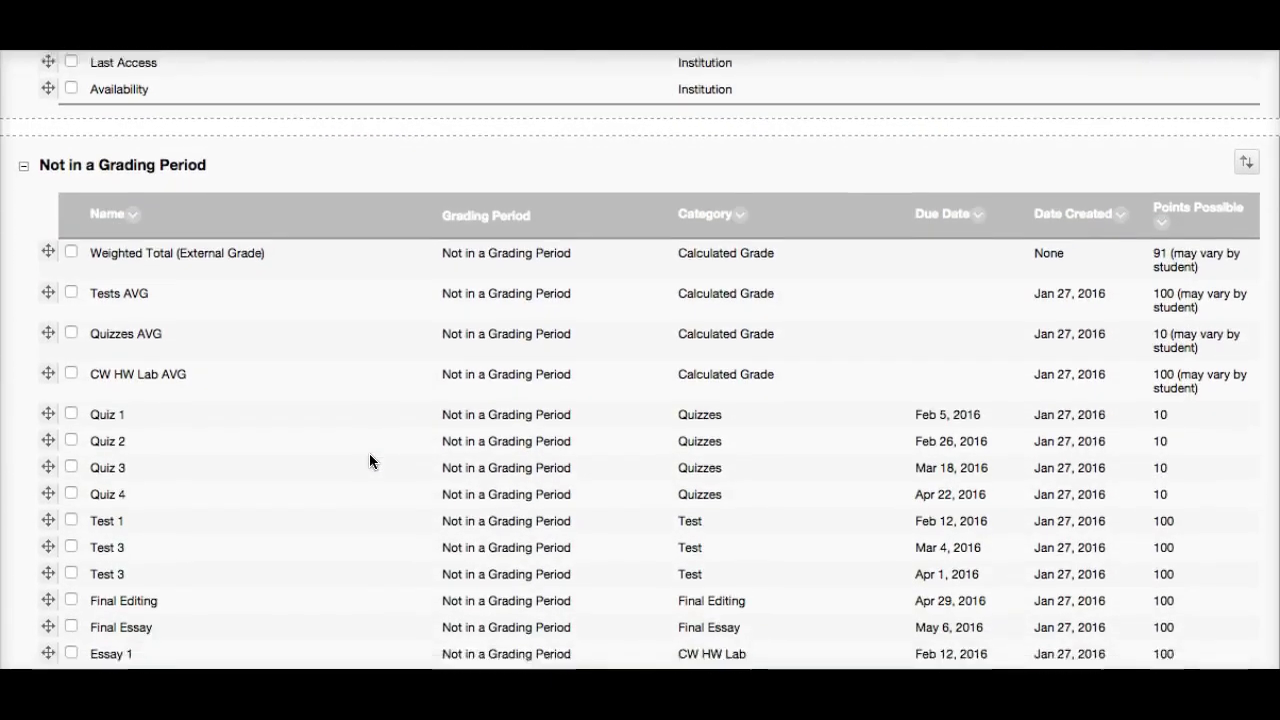
{"action": "scroll", "coordinate": [370, 460], "scroll_direction": "down", "scroll_amount": 2}
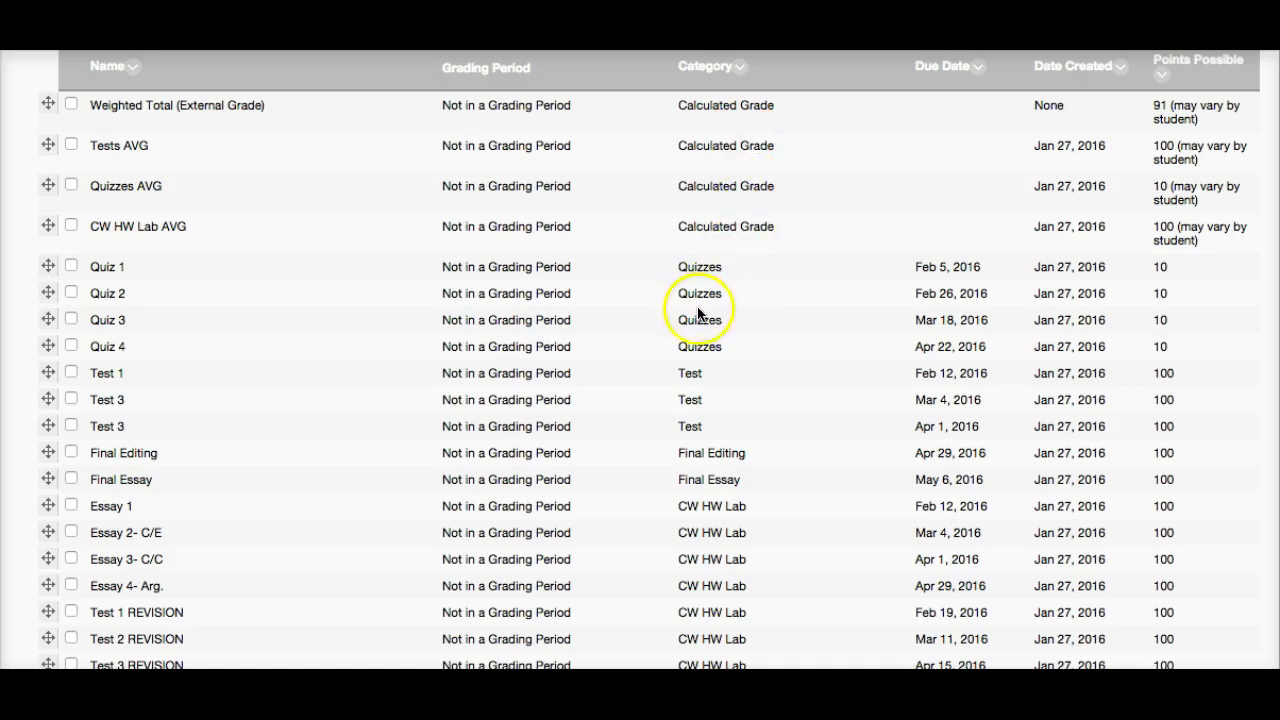
{"action": "scroll", "coordinate": [735, 300], "scroll_direction": "down", "scroll_amount": 2}
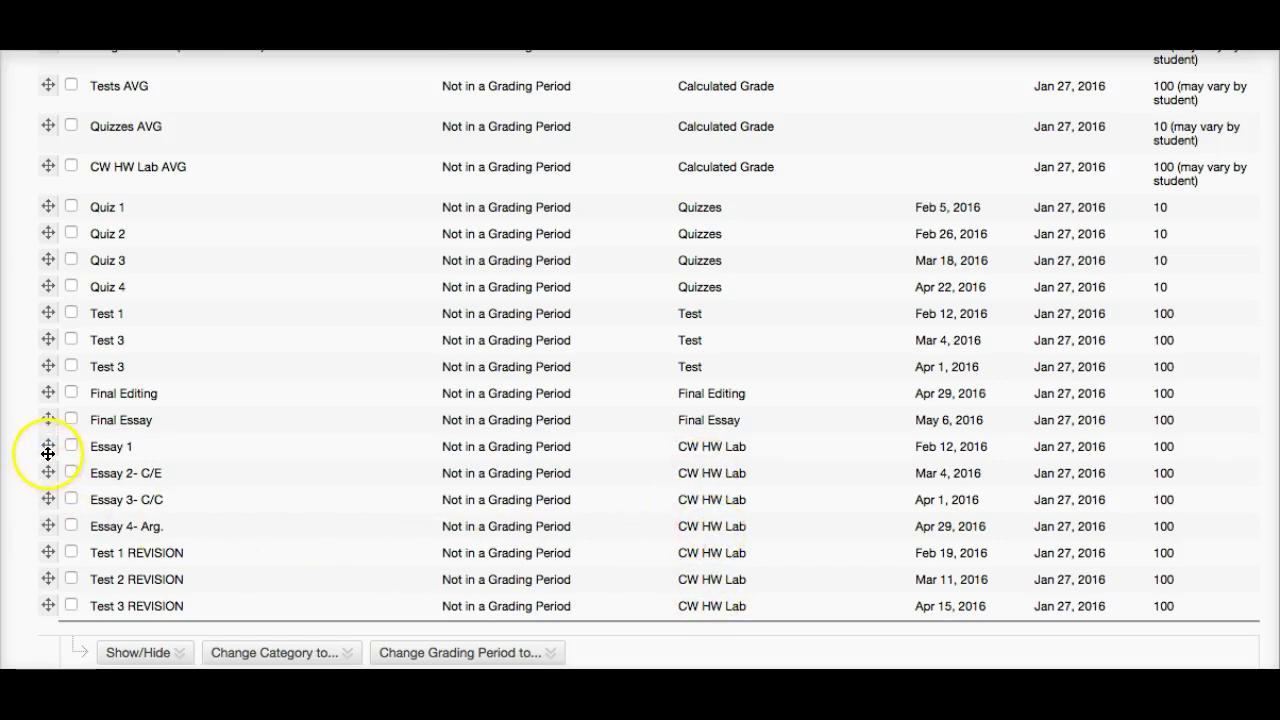
- Move the Final Editing column directly below the Weighted Total column
{"action": "scroll", "coordinate": [48, 440], "scroll_direction": "up", "scroll_amount": 2}
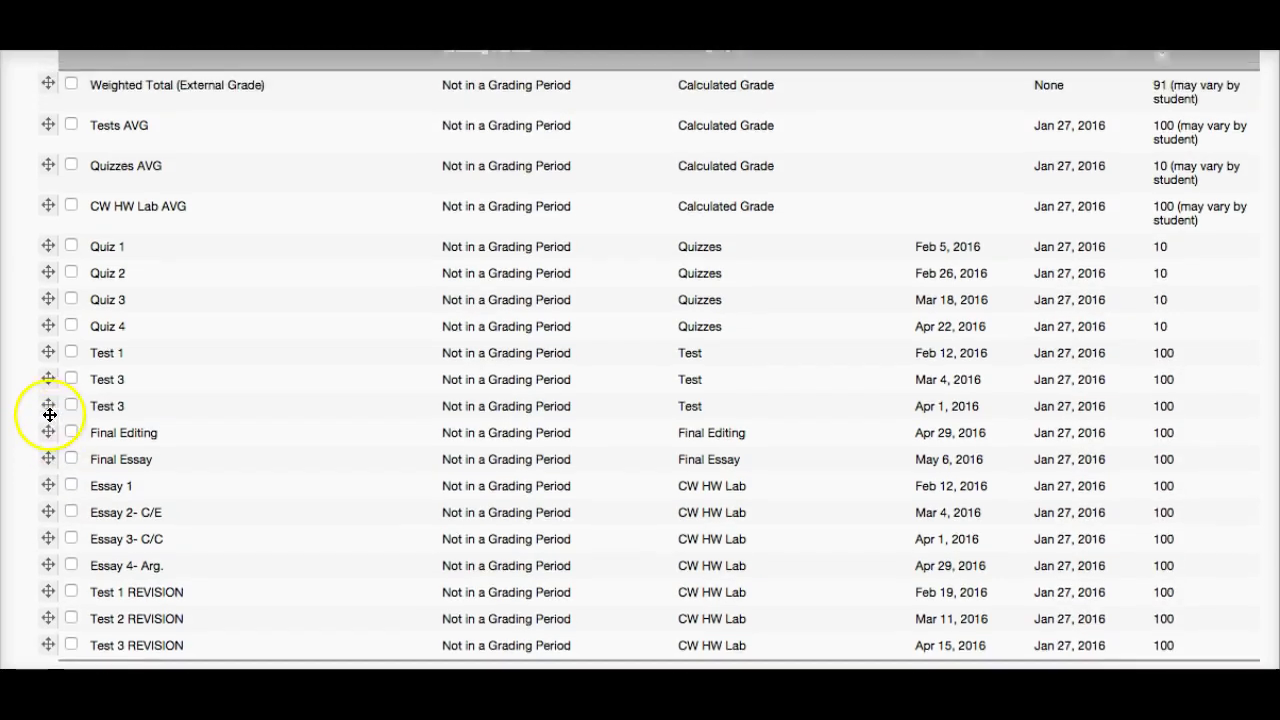
{"action": "left_click_drag", "start_coordinate": [47, 456], "coordinate": [41, 131]}
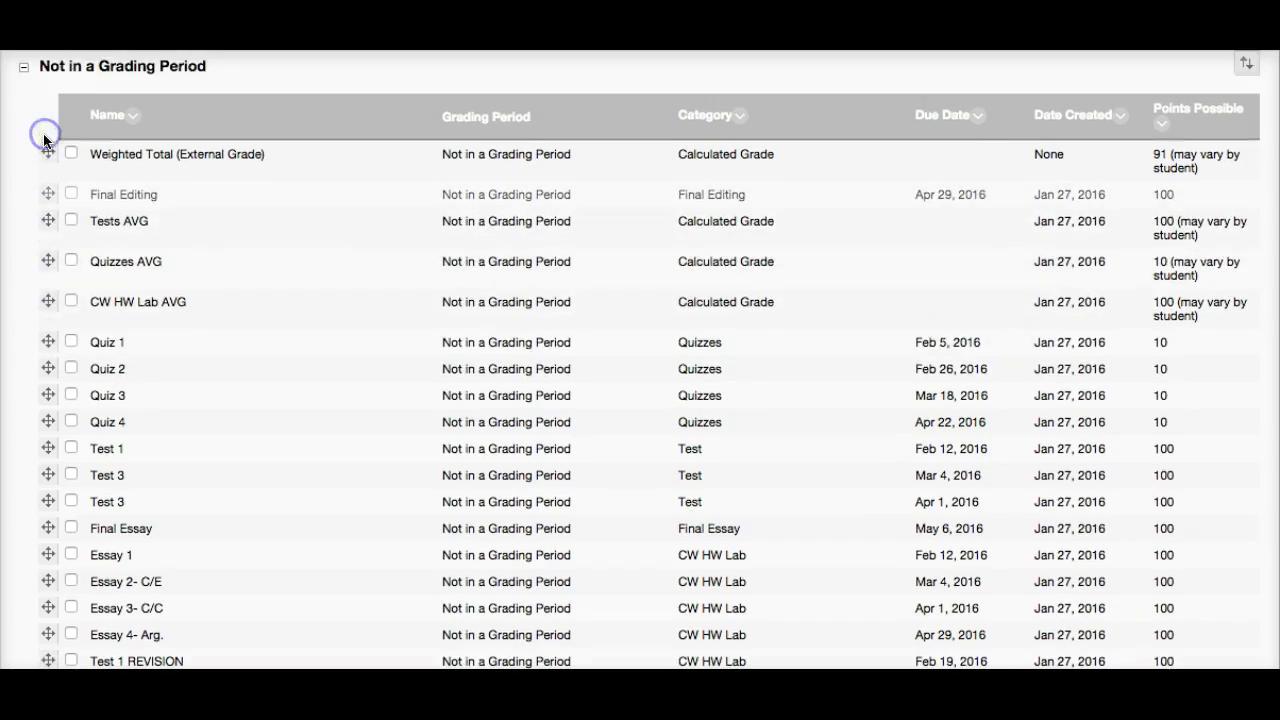
- Move the Final Editing column to the end of the list and place Final Essay just above it
{"action": "scroll", "coordinate": [67, 537], "scroll_direction": "down", "scroll_amount": 2}
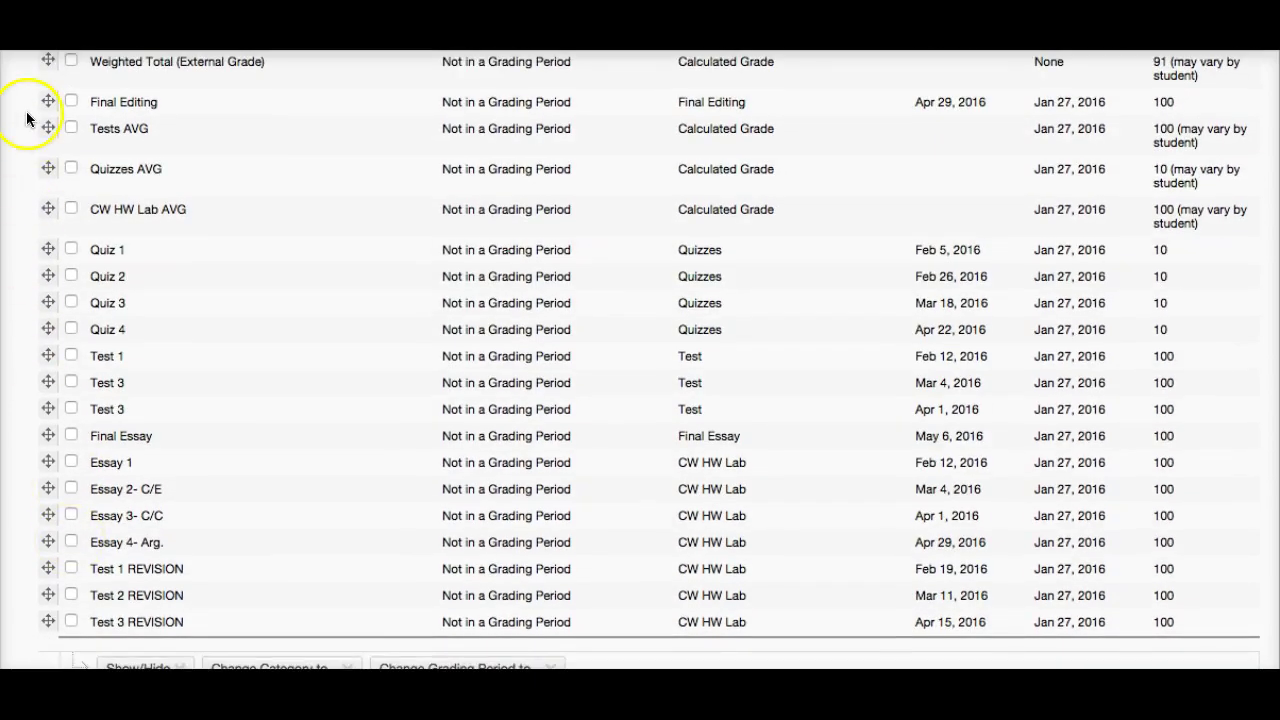
{"action": "left_click_drag", "start_coordinate": [47, 101], "coordinate": [61, 630]}
{"action": "left_click_drag", "start_coordinate": [47, 409], "coordinate": [57, 600]}
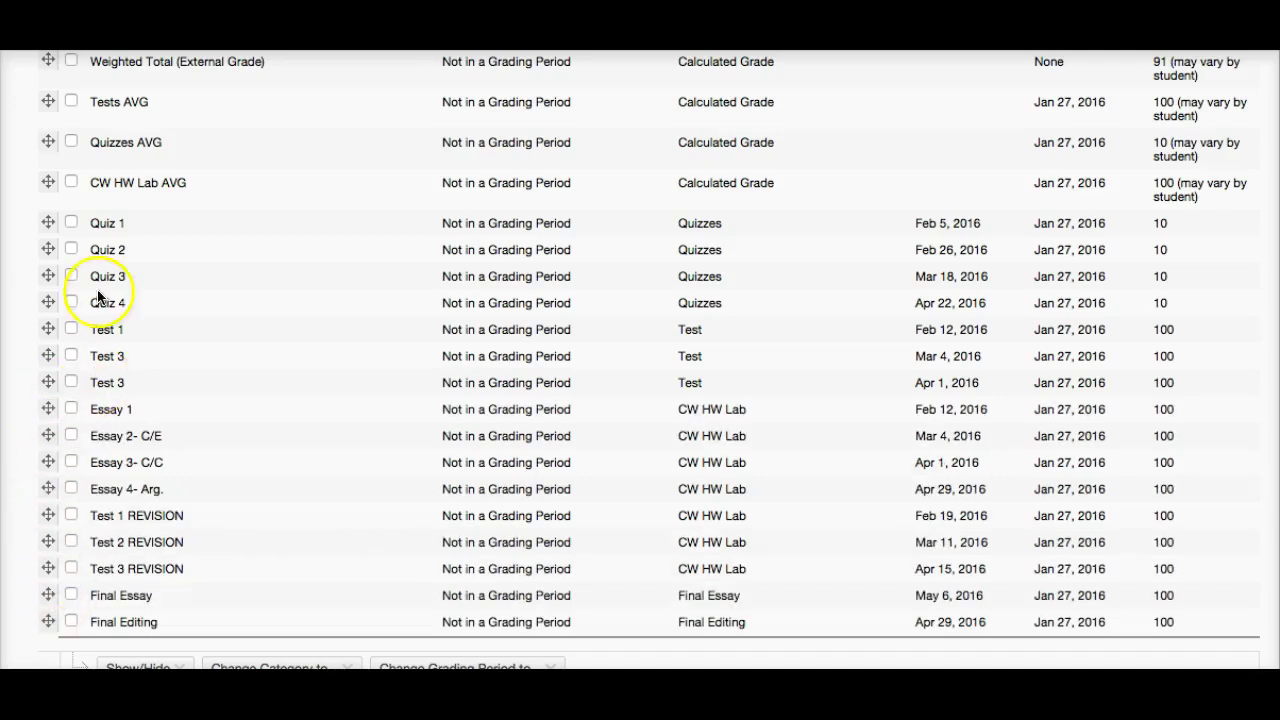
{"action": "mouse_move", "coordinate": [48, 224]}
{"action": "left_mouse_down"}
{"action": "mouse_move", "coordinate": [50, 271]}
{"action": "mouse_move", "coordinate": [49, 222]}
{"action": "left_mouse_up"}
- Hide the Availability column in the section shown in all Grade Center views
{"action": "scroll", "coordinate": [93, 154], "scroll_direction": "up", "scroll_amount": 1}
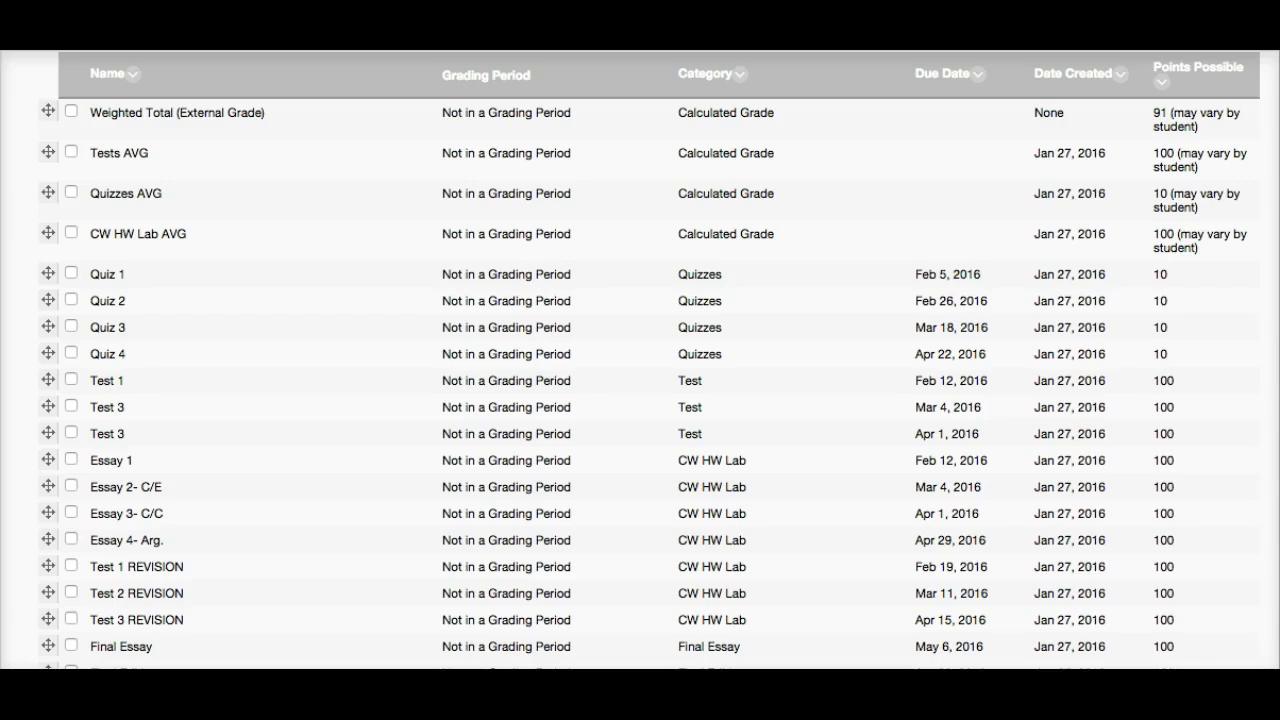
{"action": "scroll", "coordinate": [44, 328], "scroll_direction": "up", "scroll_amount": 4}
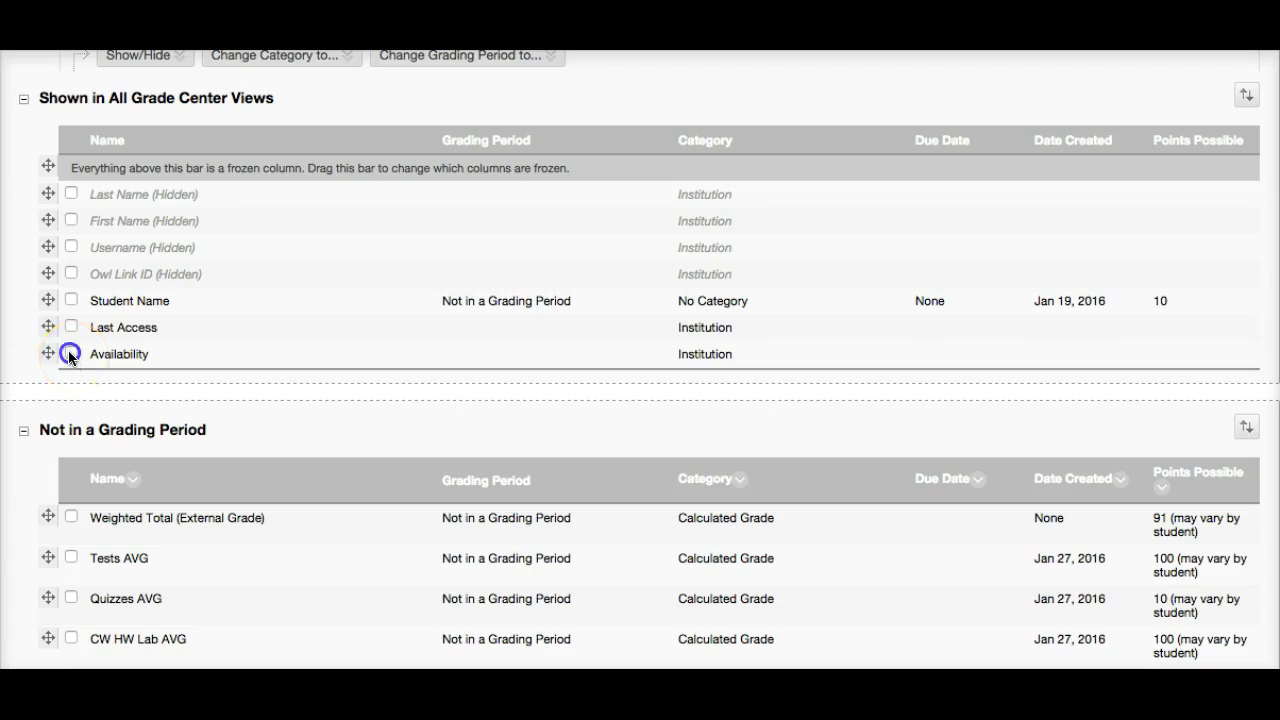
{"action": "left_click", "coordinate": [71, 353]}
{"action": "left_click", "coordinate": [140, 62]}
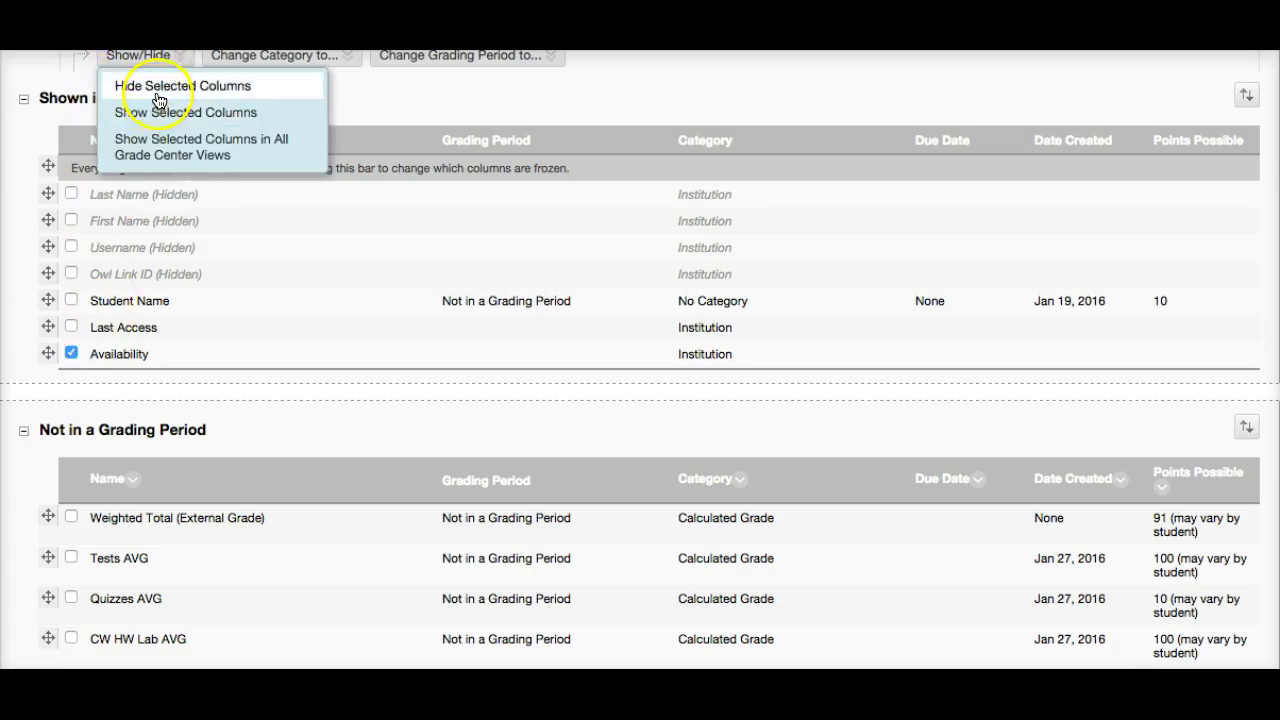
{"action": "left_click", "coordinate": [156, 94]}
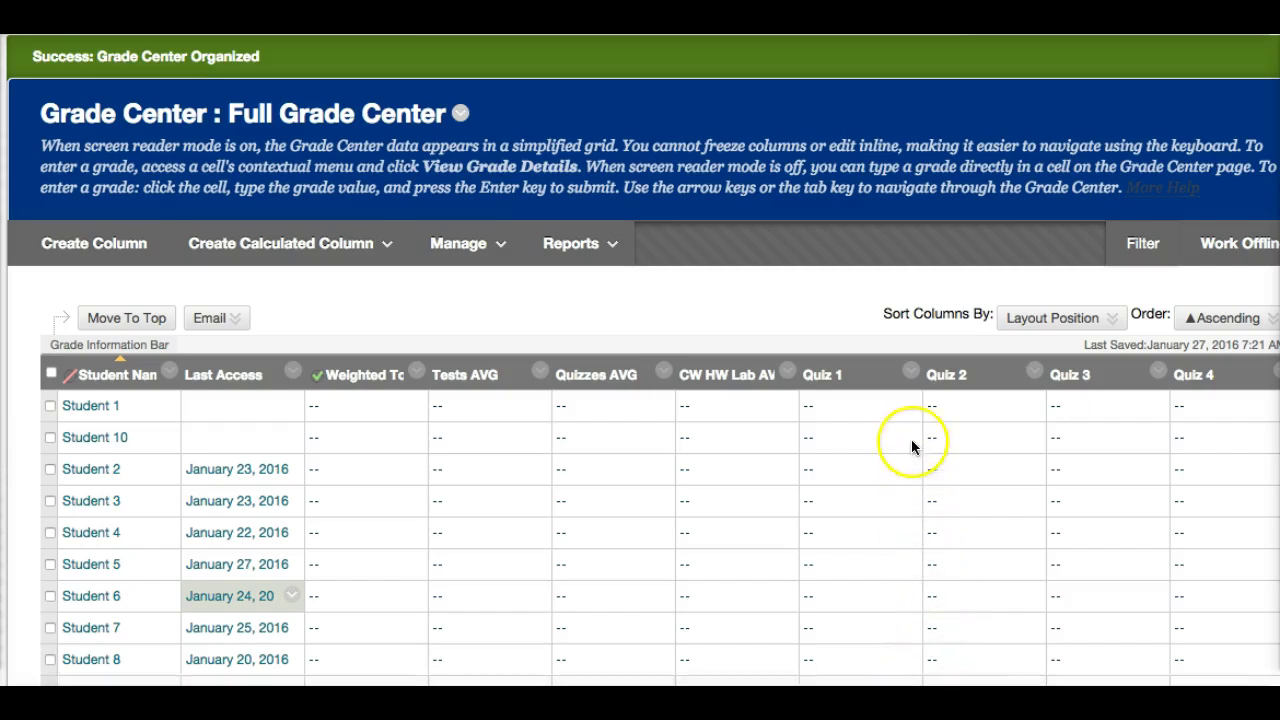
- Exempt Student 1 from the Quiz 1 grade
{"action": "left_click", "coordinate": [866, 408]}
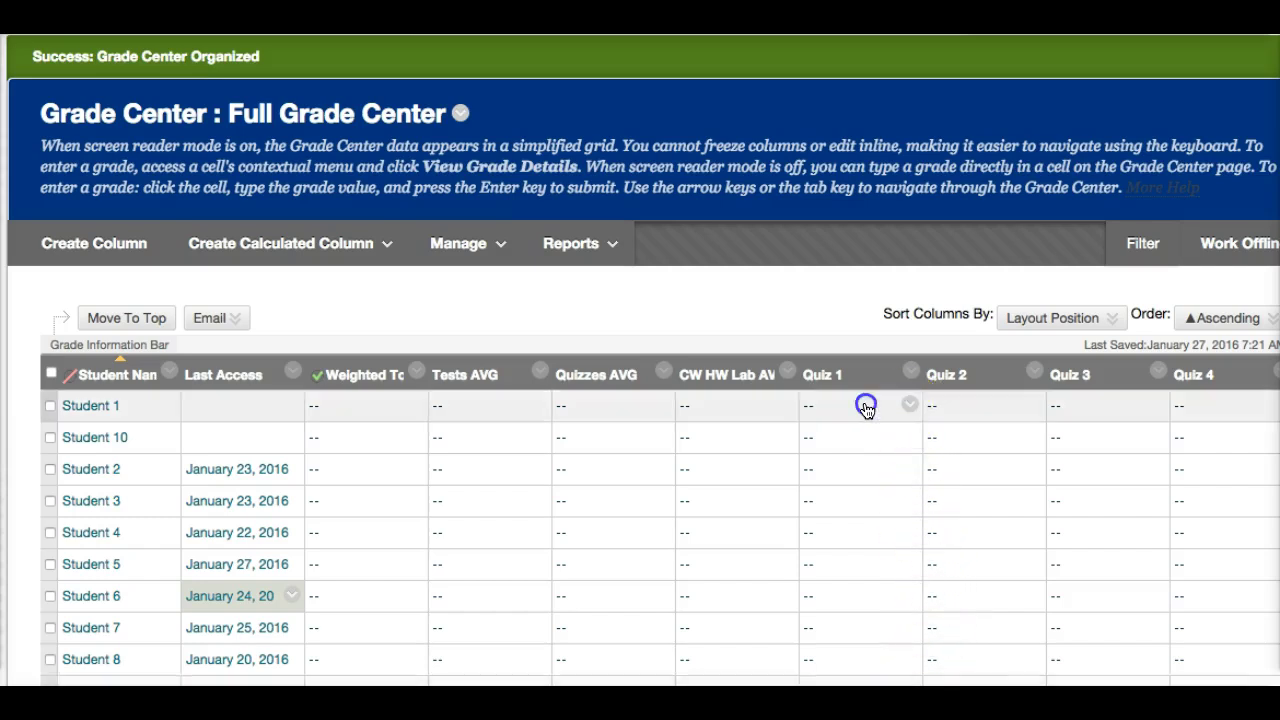
{"action": "left_click", "coordinate": [911, 408]}
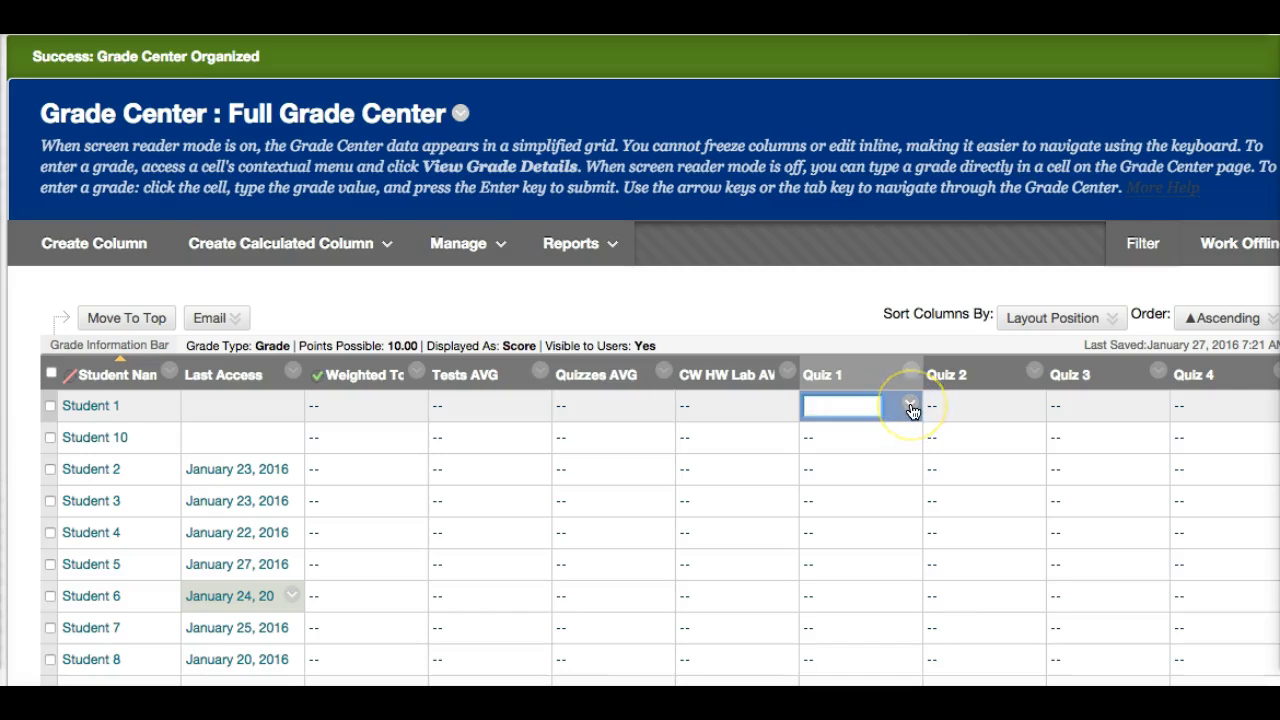
{"action": "left_click", "coordinate": [911, 408]}
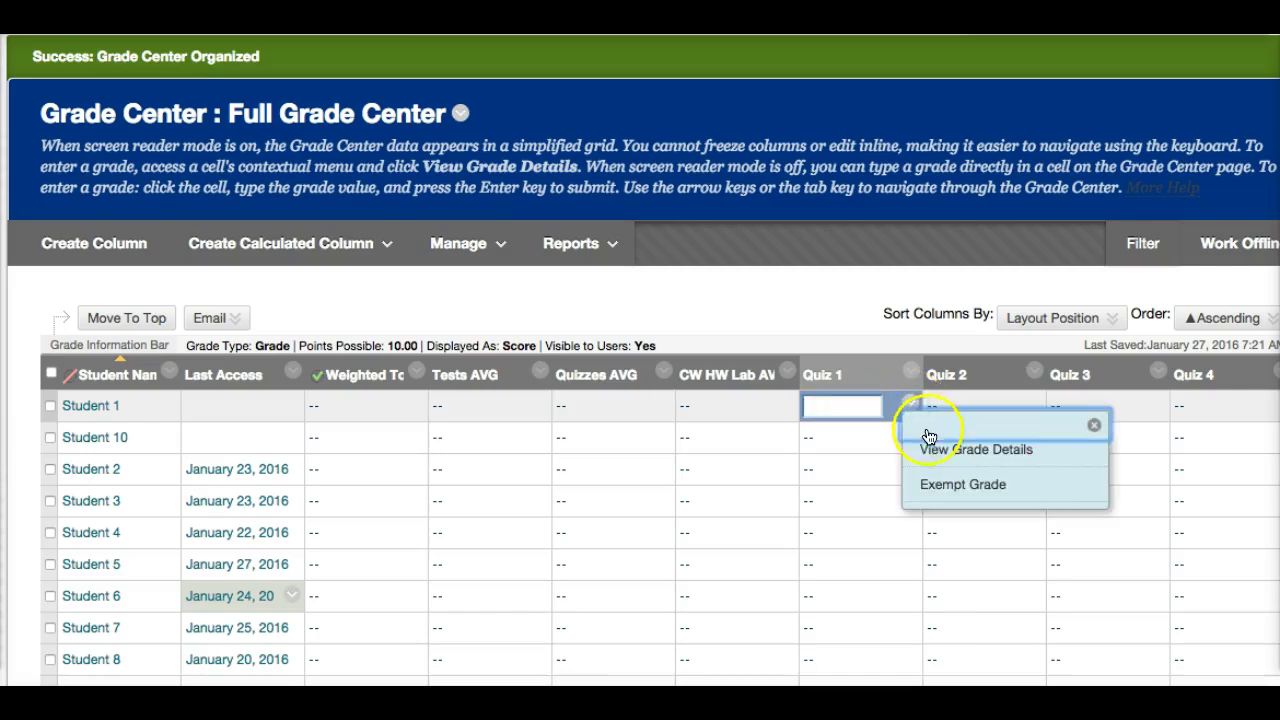
{"action": "left_click", "coordinate": [943, 484]}
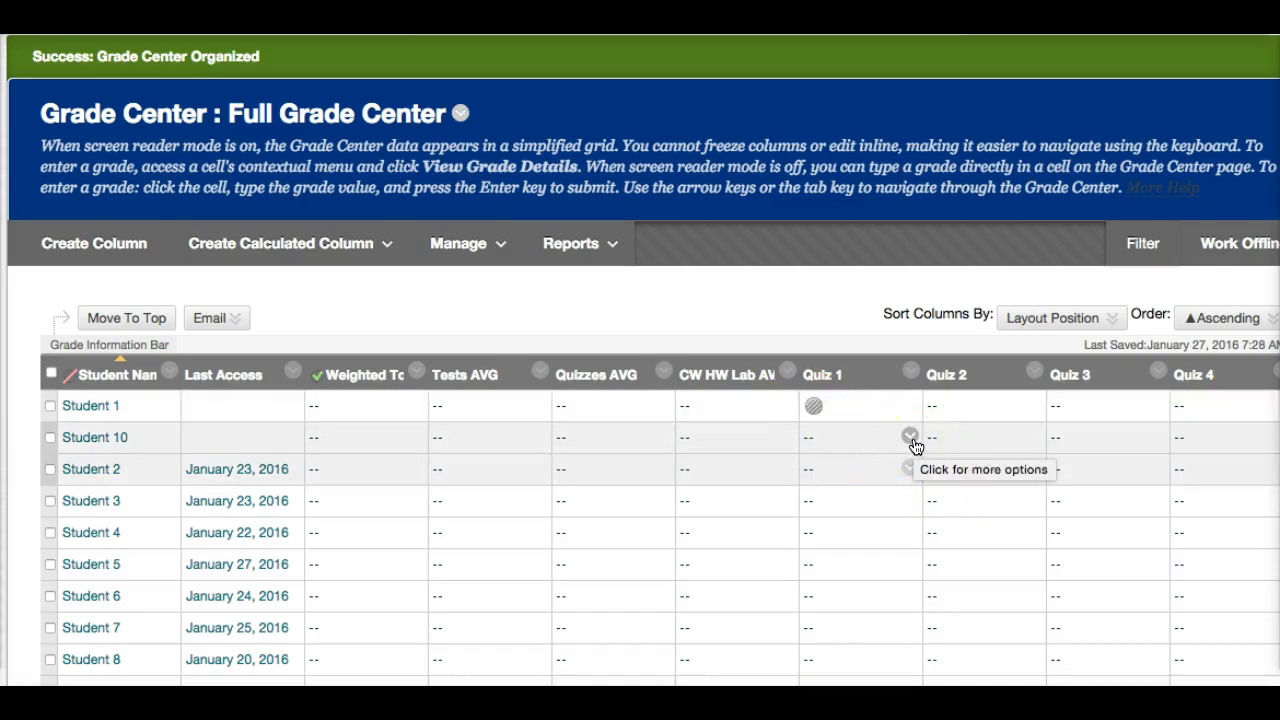
- Enter a Quiz 1 grade of 0 for Student 10
{"action": "left_click", "coordinate": [911, 440]}
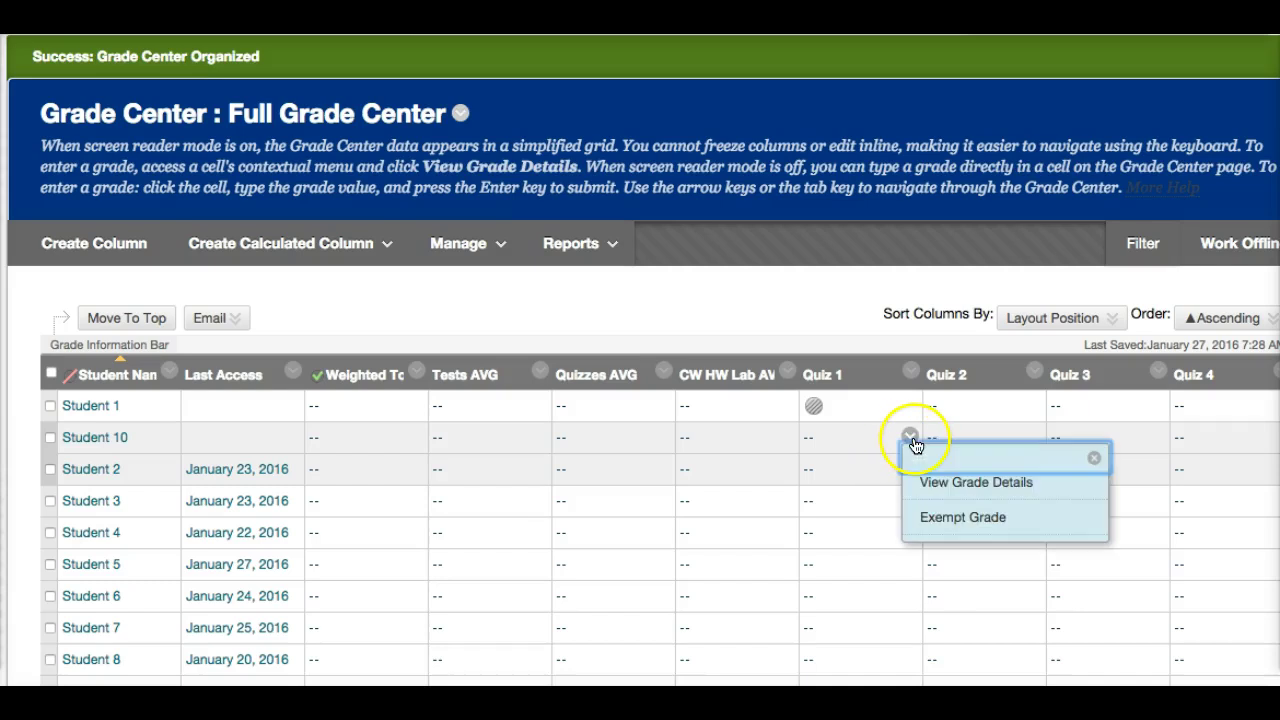
{"action": "left_click", "coordinate": [848, 437]}
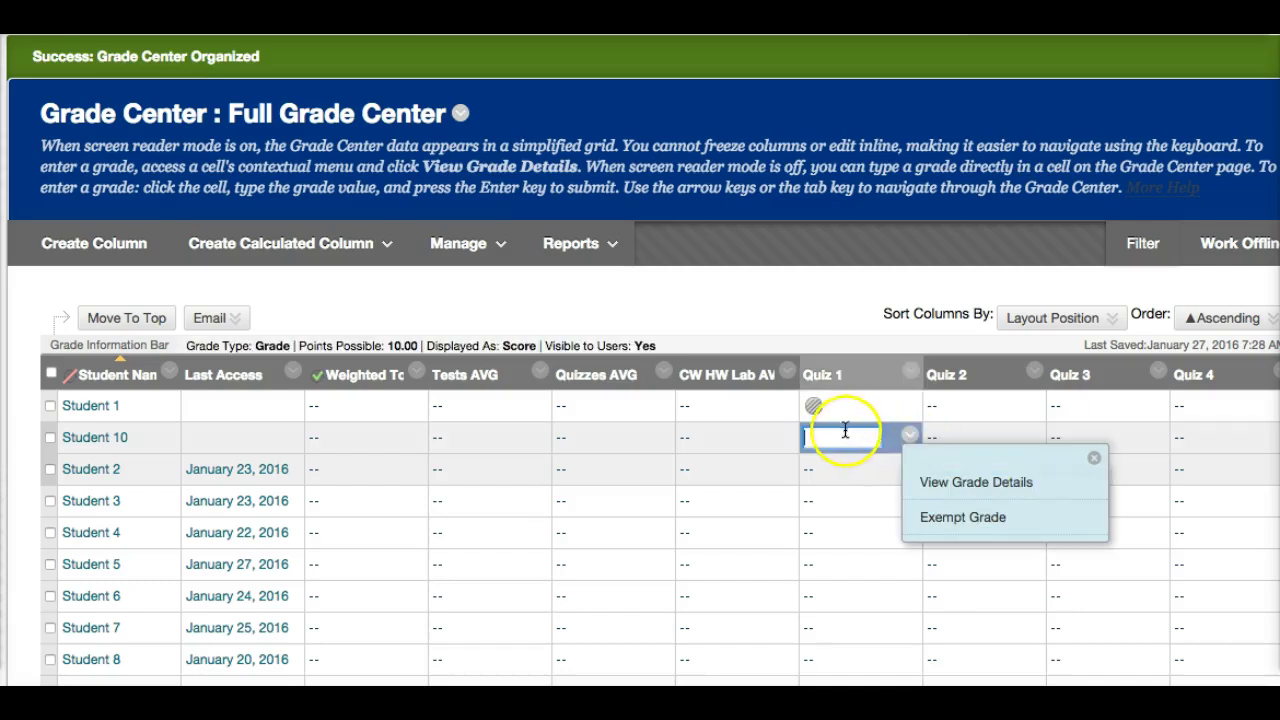
{"action": "type", "text": "0"}
{"action": "key", "text": "Return"}
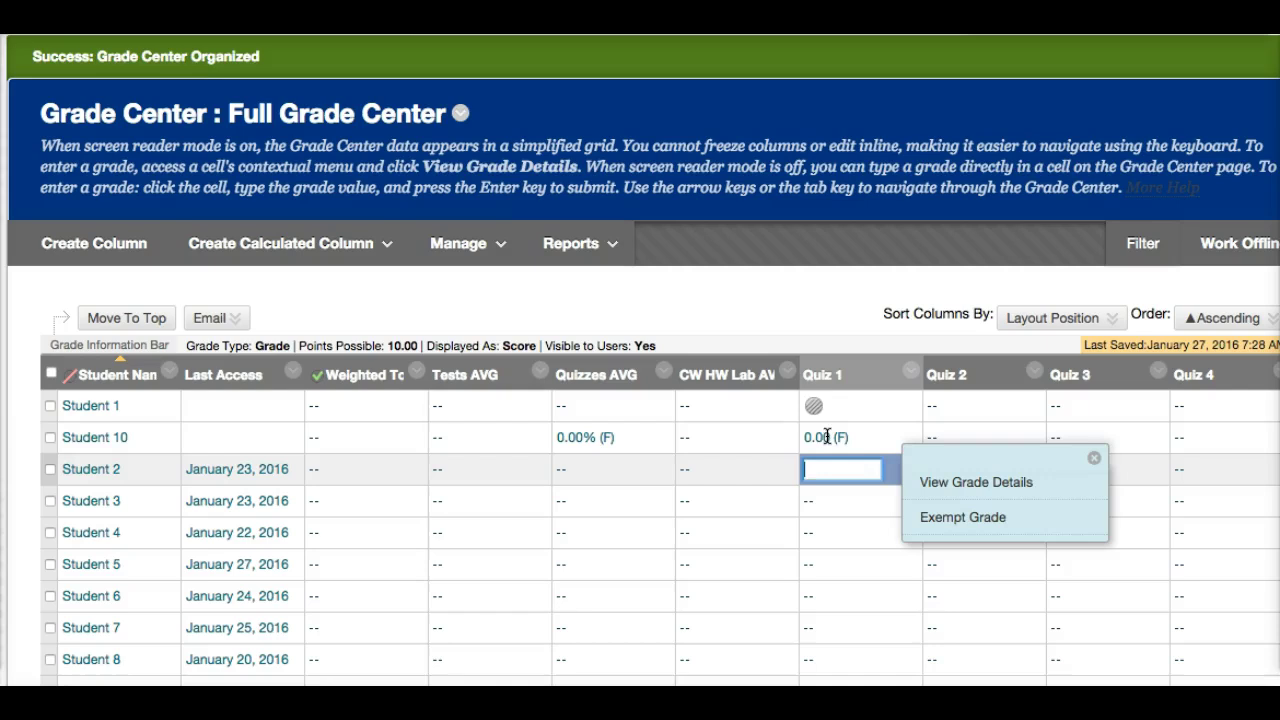
- Add a quick comment to Student 10's Quiz 1 grade, with "Absent- missed quiz" as both the learner feedback and the grading notes
{"action": "left_click", "coordinate": [910, 437]}
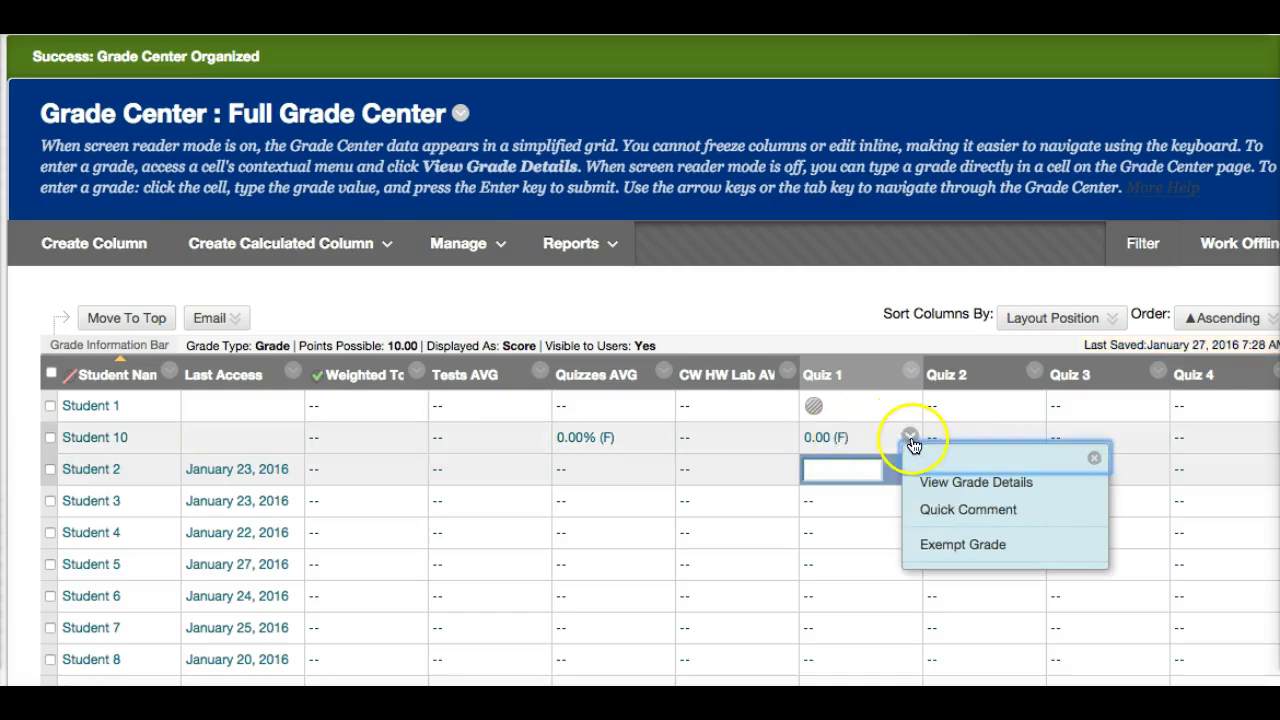
{"action": "left_click", "coordinate": [934, 512]}
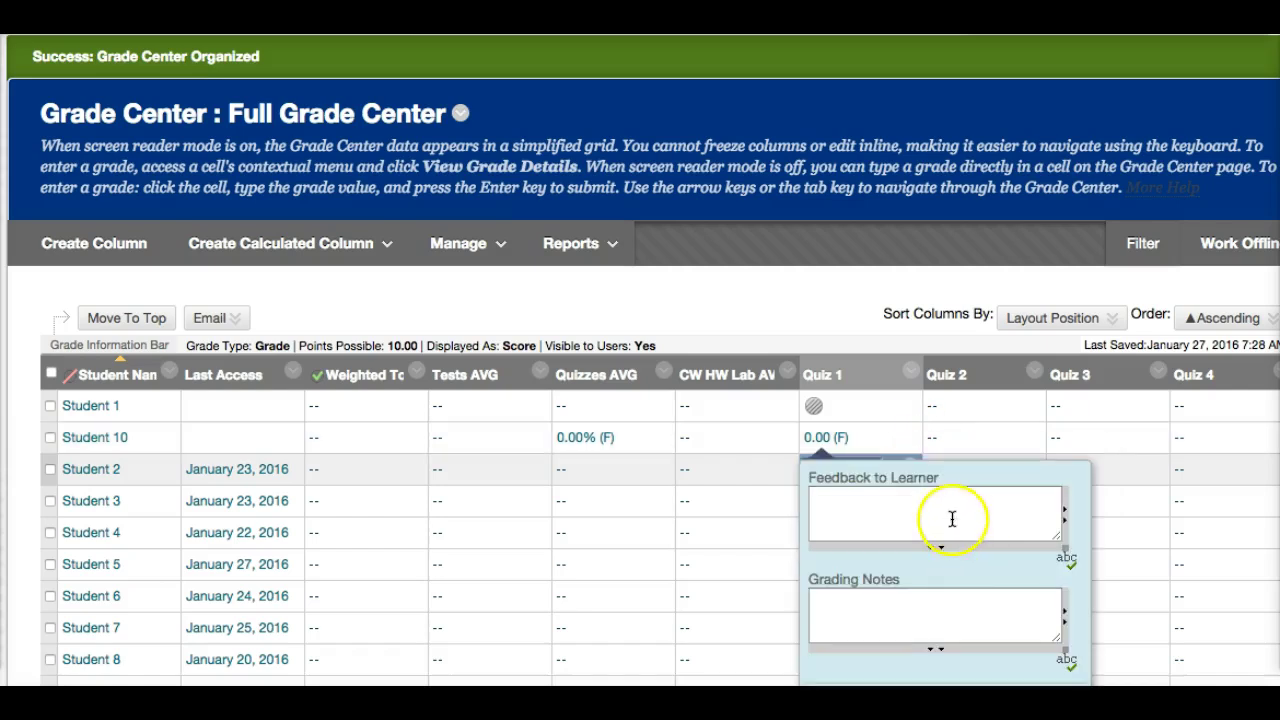
{"action": "left_click", "coordinate": [951, 520]}
{"action": "type", "text": "Abse"}
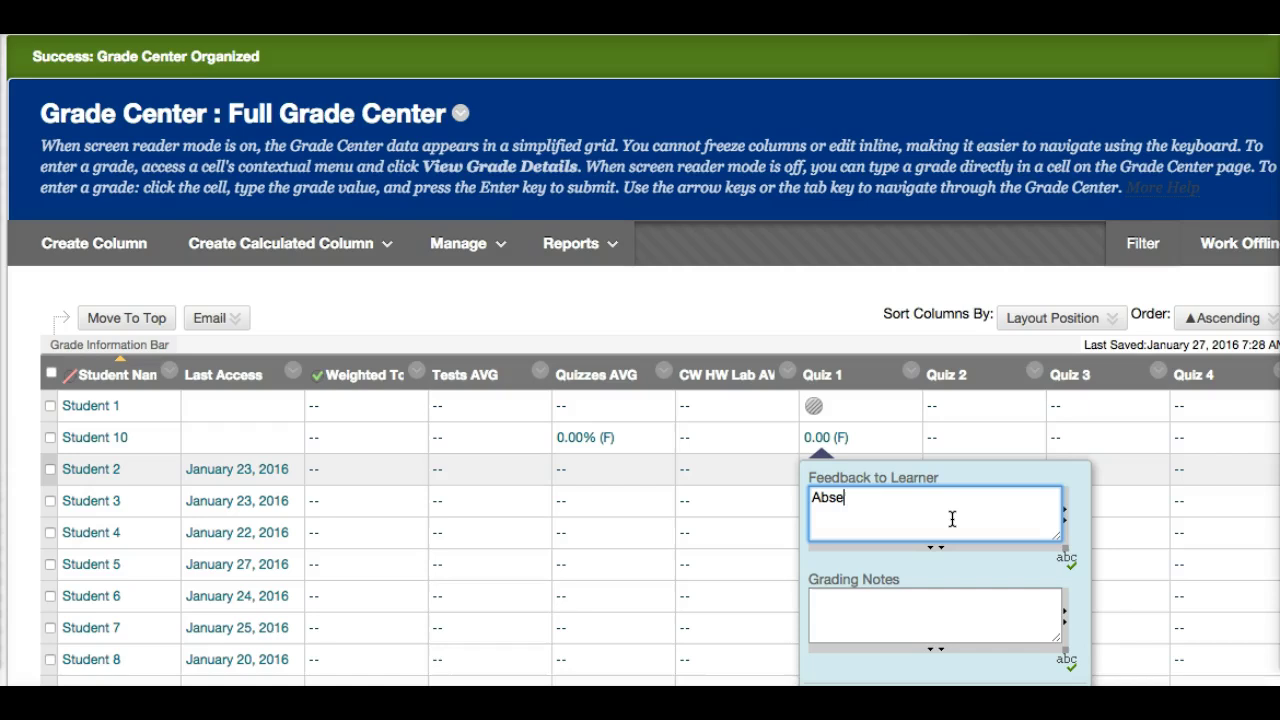
{"action": "type", "text": "nt- missed quiz"}
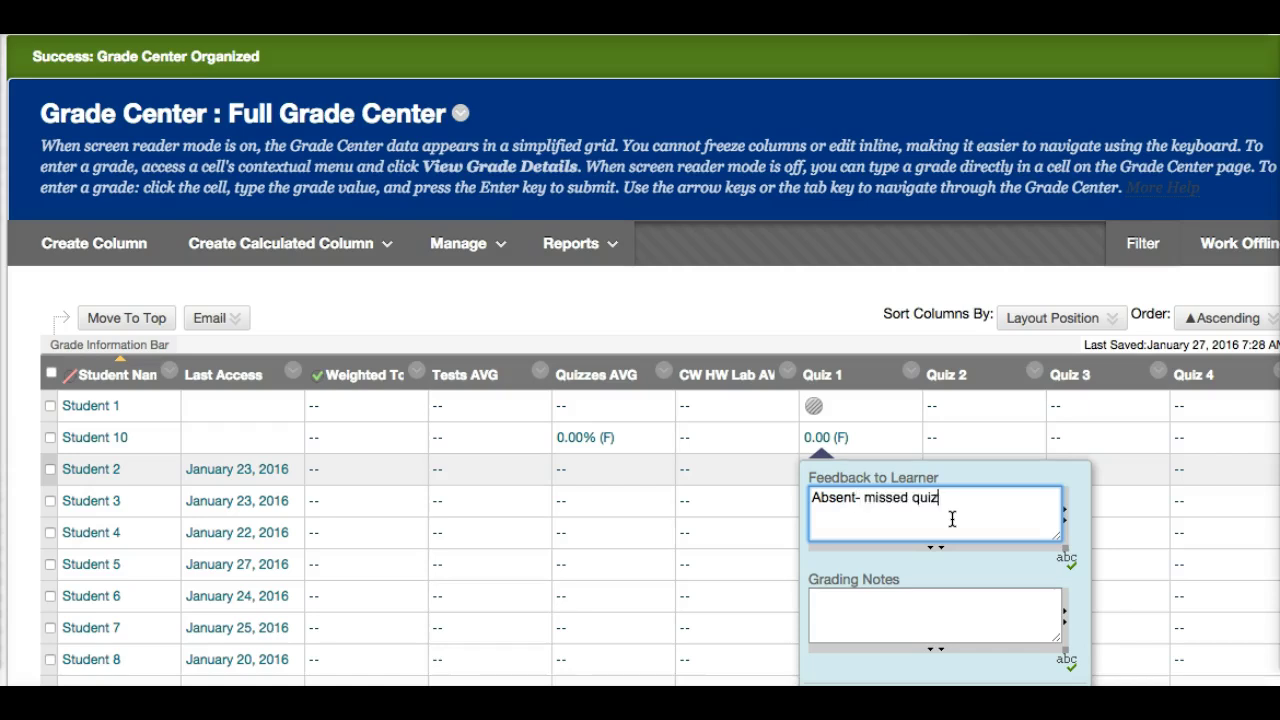
{"action": "key", "text": "ctrl+a"}
{"action": "key", "text": "ctrl+c"}
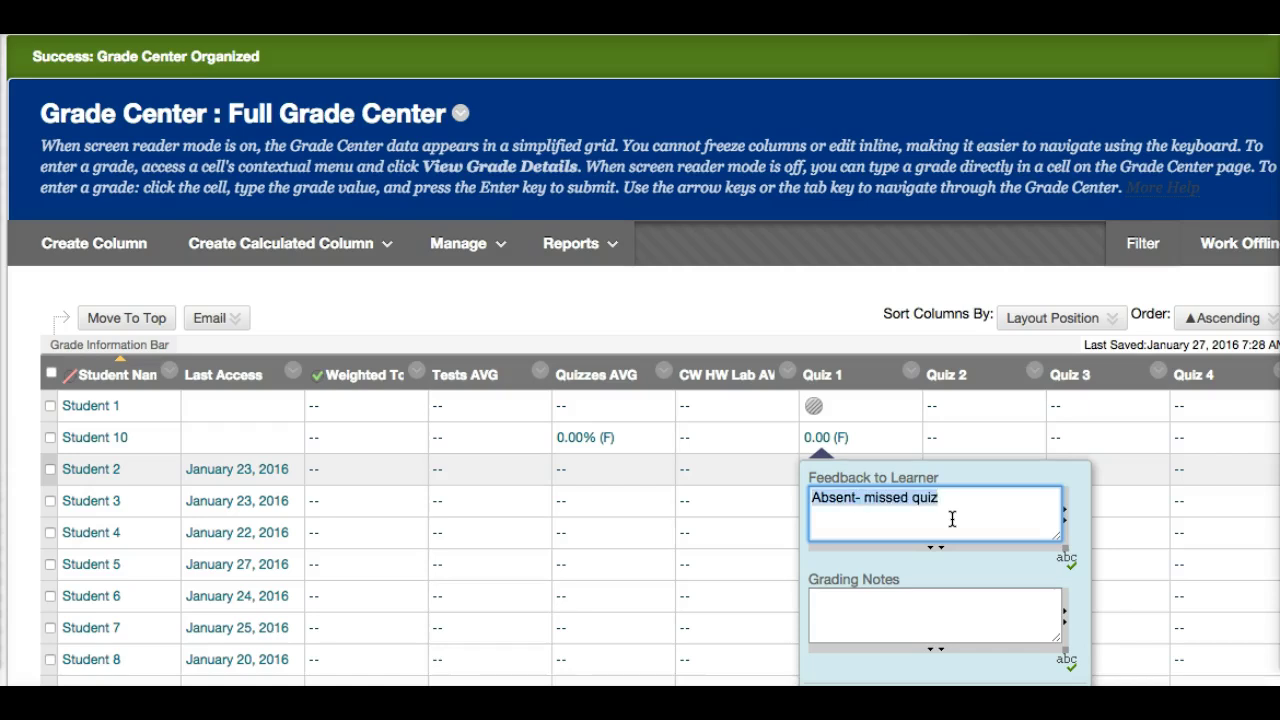
{"action": "left_click", "coordinate": [980, 609]}
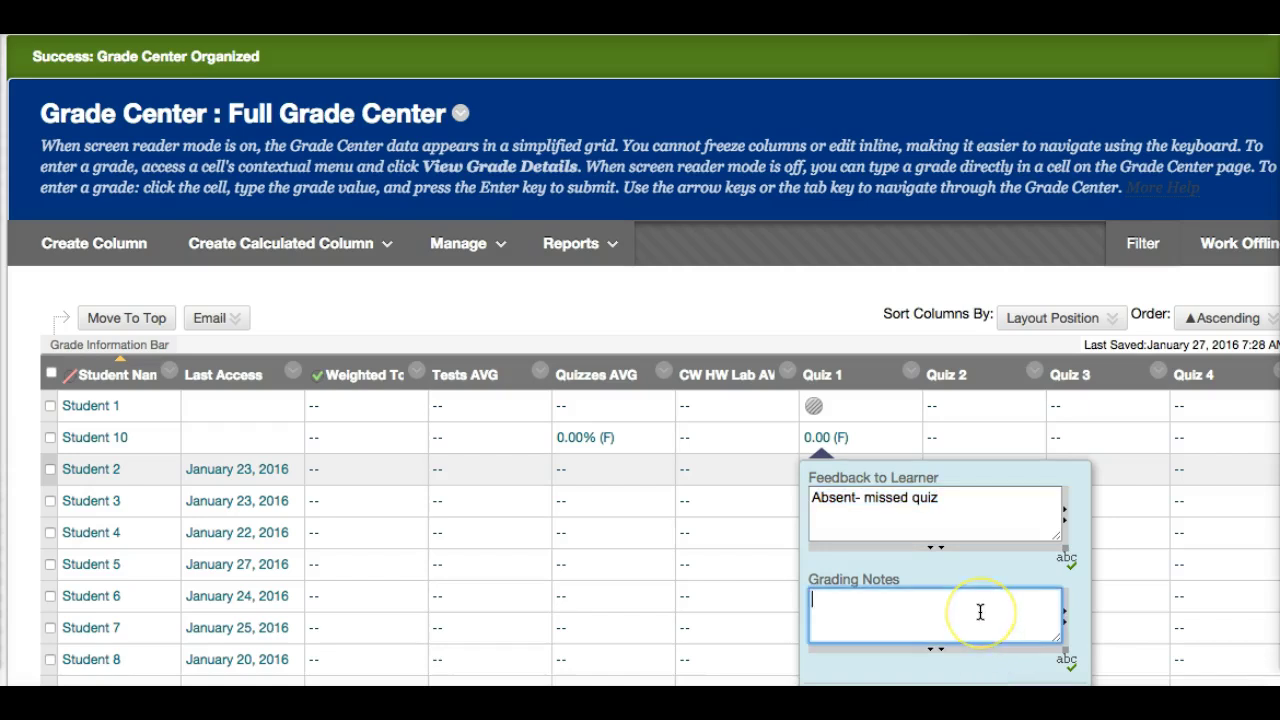
{"action": "key", "text": "ctrl+v"}
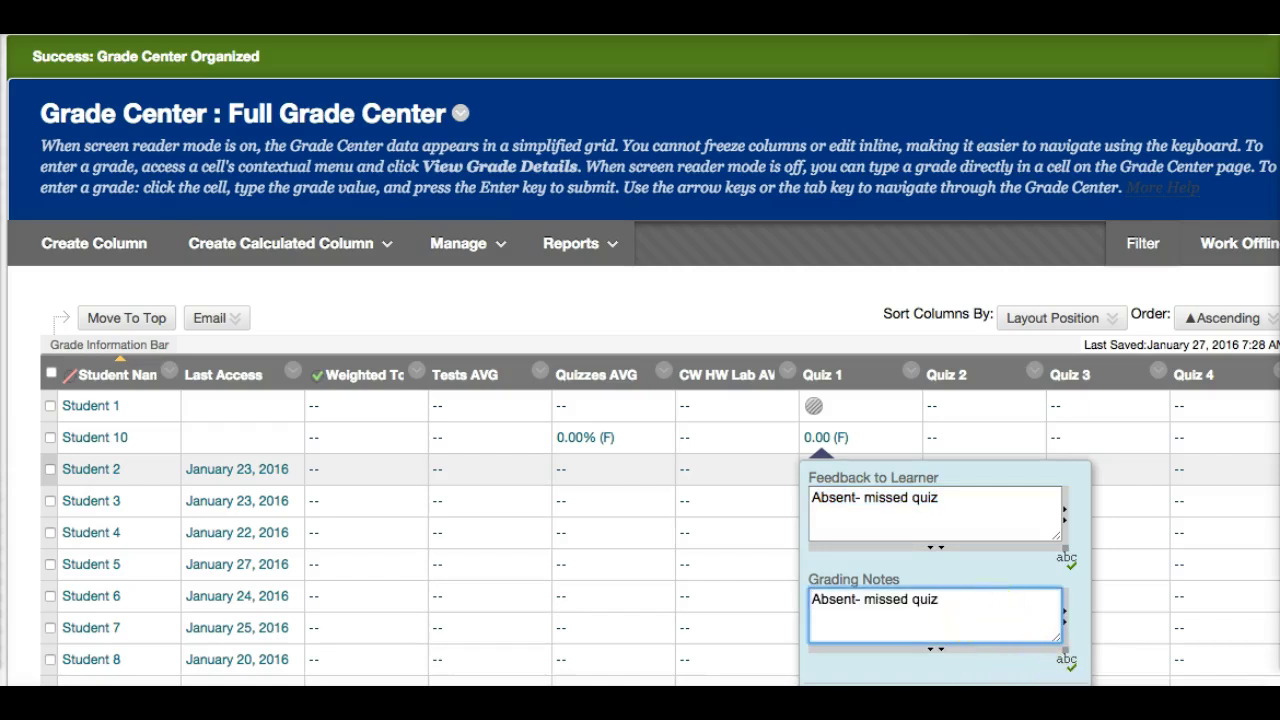
{"action": "key", "text": "Return"}
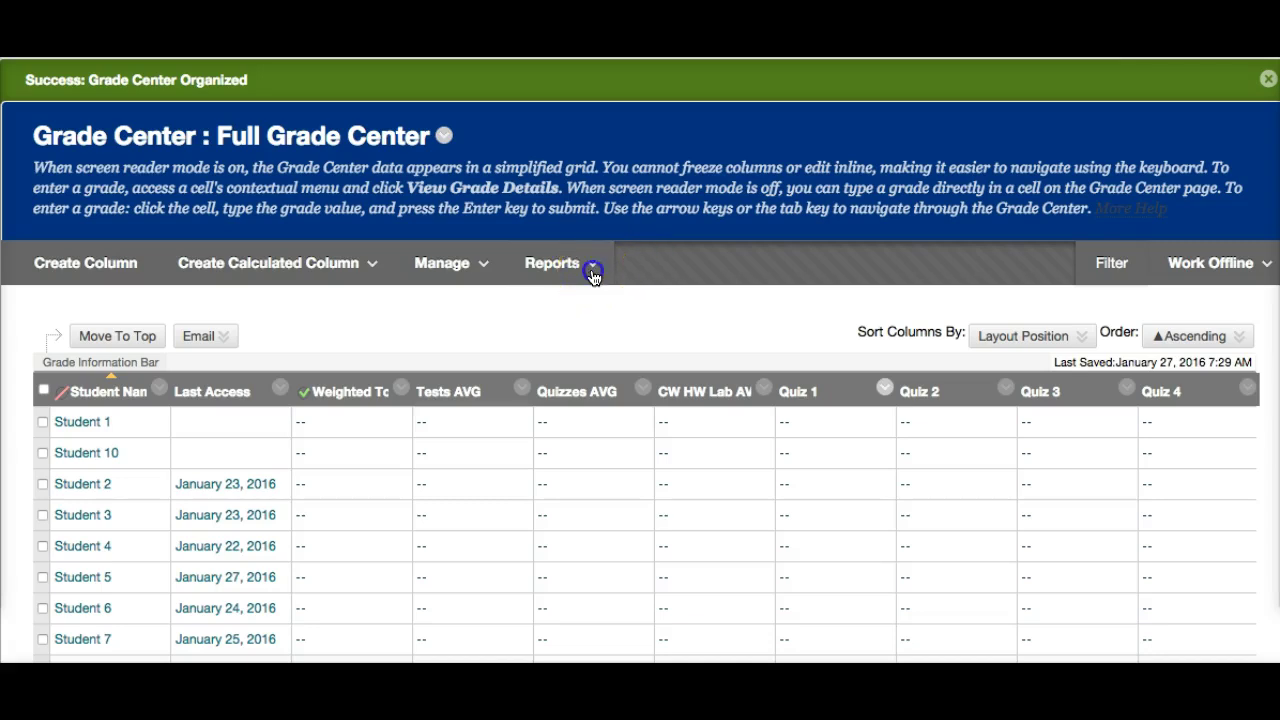
- Create a new Grade Center report and name it "Final Grades"
{"action": "left_click", "coordinate": [593, 277]}
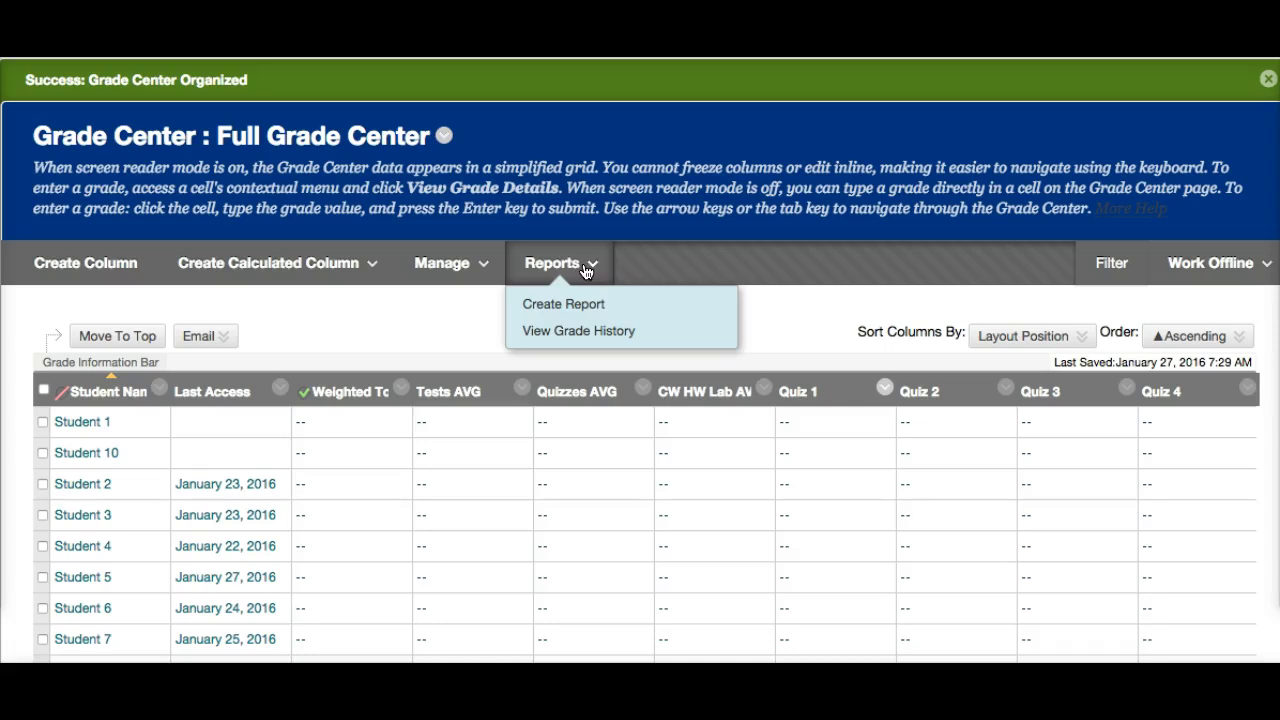
{"action": "left_click", "coordinate": [583, 306]}
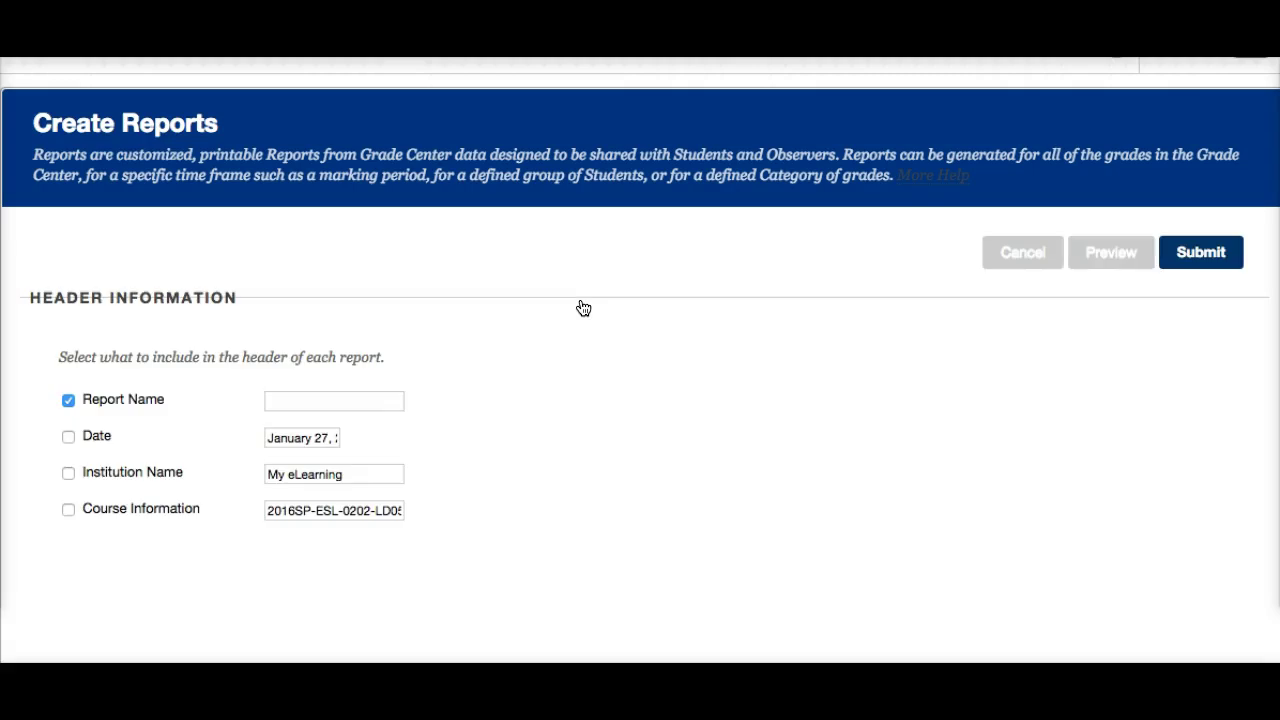
{"action": "left_click", "coordinate": [361, 410]}
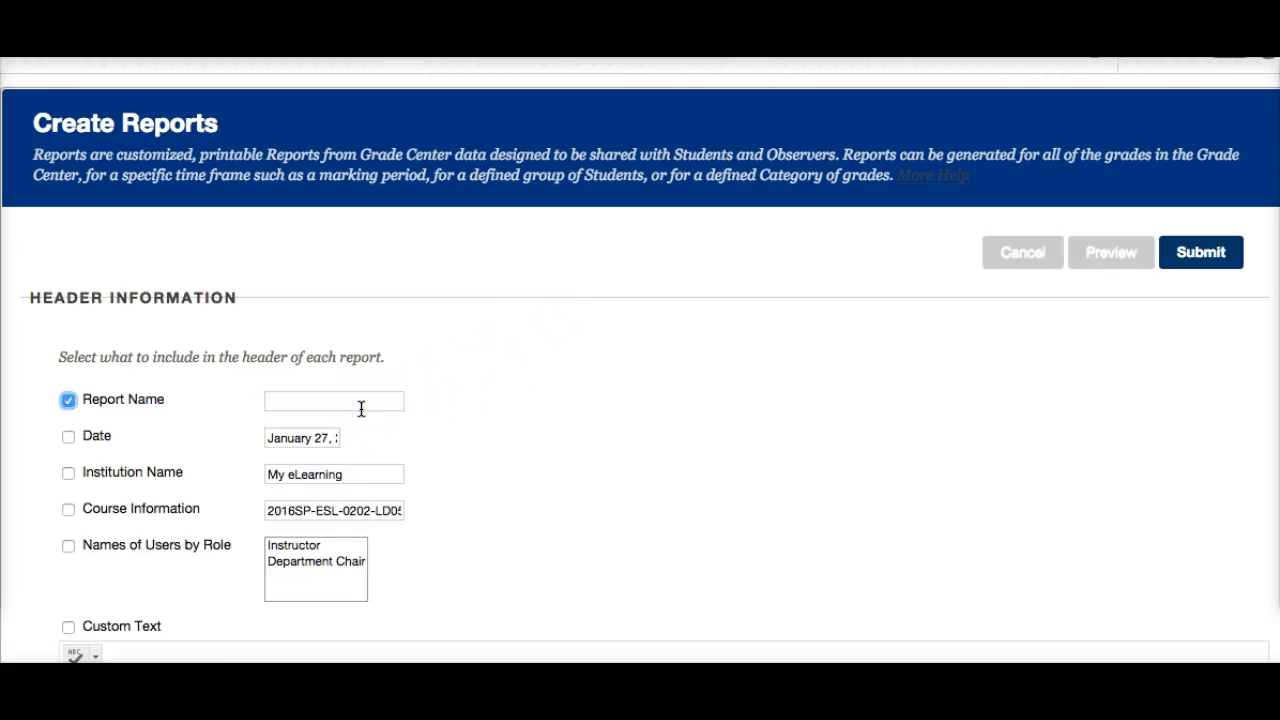
{"action": "left_click", "coordinate": [366, 406]}
{"action": "type", "text": "Final Grades"}
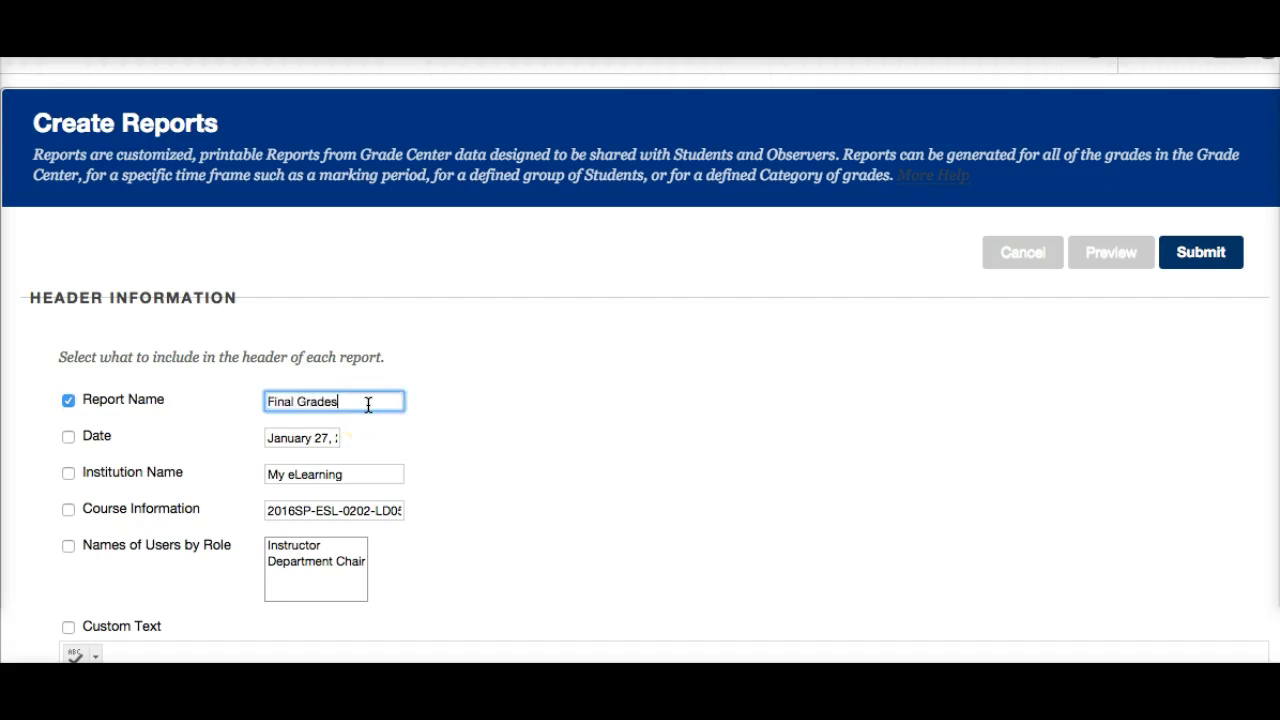
- Include the date, the institution name set to PGCC, and the course information in the report header
{"action": "left_click", "coordinate": [66, 438]}
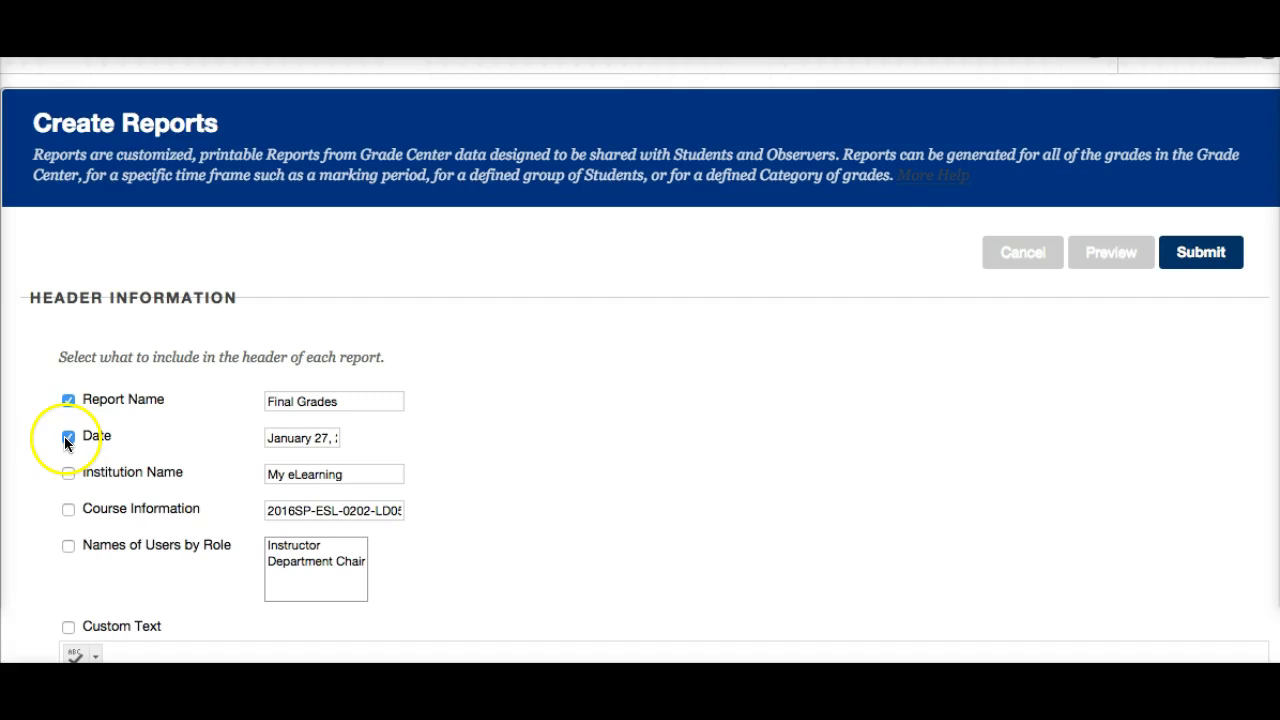
{"action": "left_click", "coordinate": [68, 473]}
{"action": "triple_click", "coordinate": [366, 471]}
{"action": "type", "text": "PGCC"}
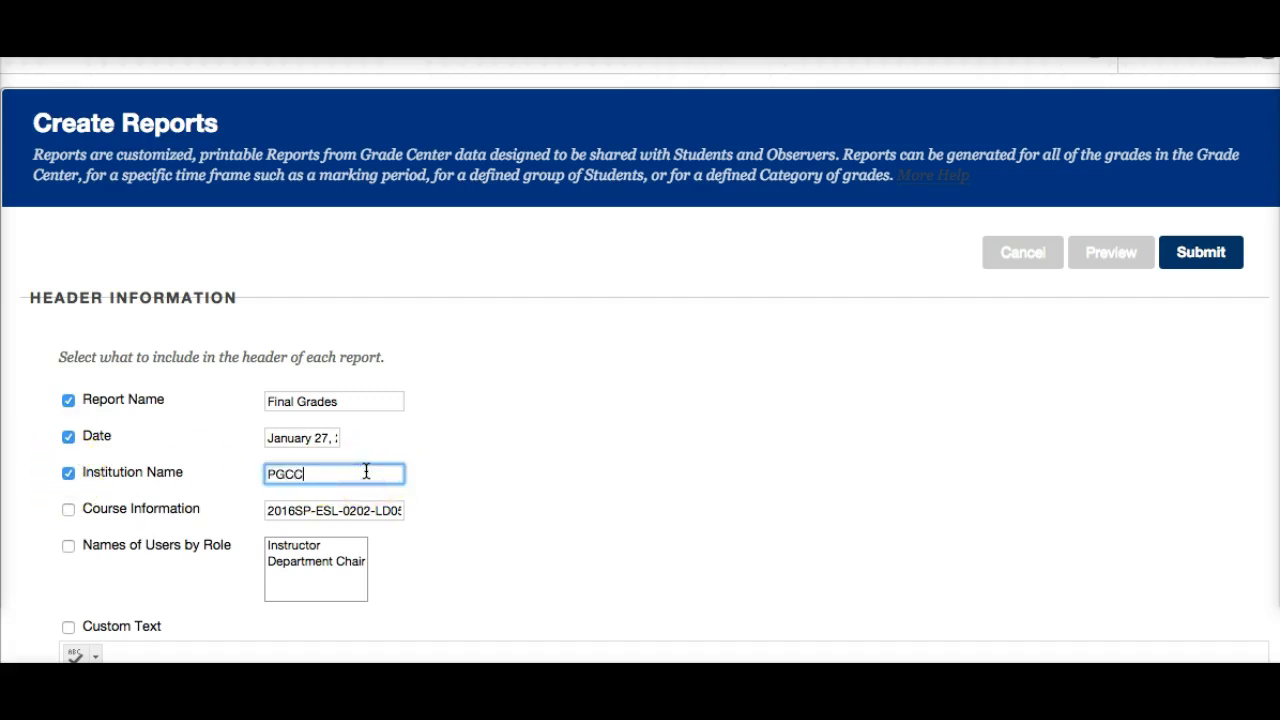
{"action": "left_click", "coordinate": [68, 511]}
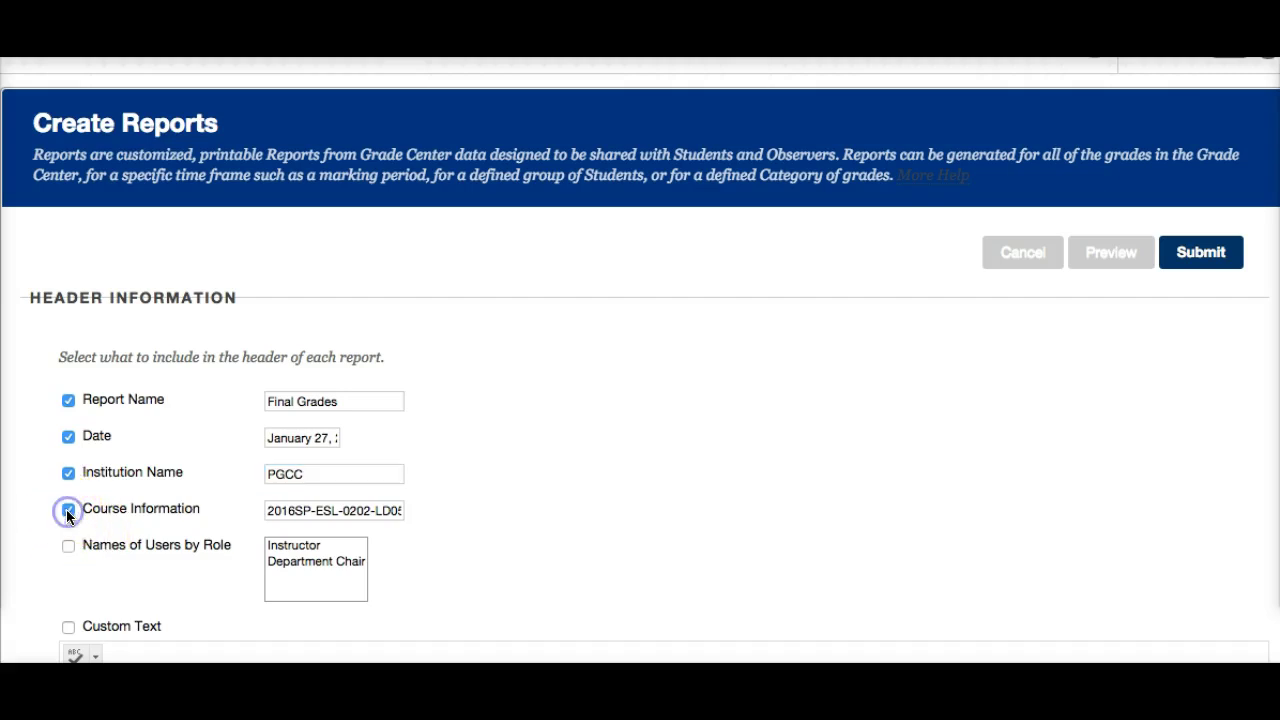
- Review the report's user and column settings, then submit the report with the remaining options as they are
{"action": "scroll", "coordinate": [115, 566], "scroll_direction": "down", "scroll_amount": 3}
{"action": "scroll", "coordinate": [115, 574], "scroll_direction": "down", "scroll_amount": 5}
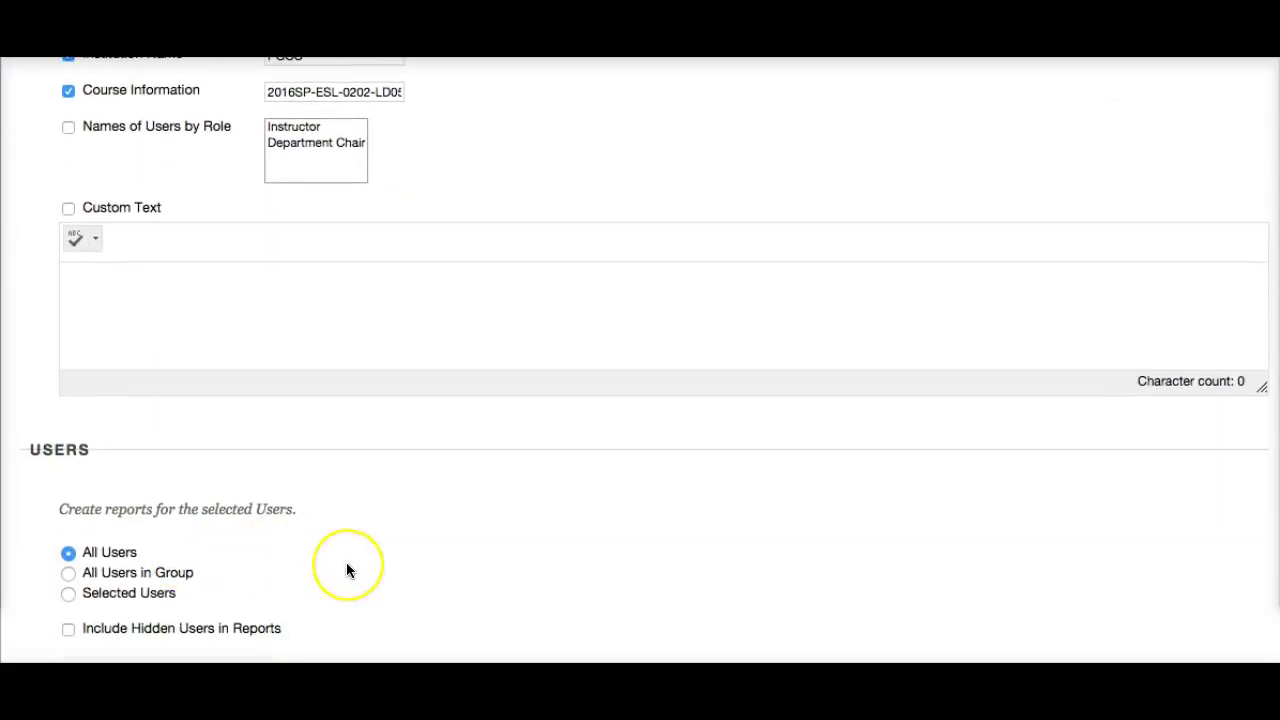
{"action": "scroll", "coordinate": [346, 568], "scroll_direction": "down", "scroll_amount": 8}
{"action": "scroll", "coordinate": [346, 570], "scroll_direction": "down", "scroll_amount": 4}
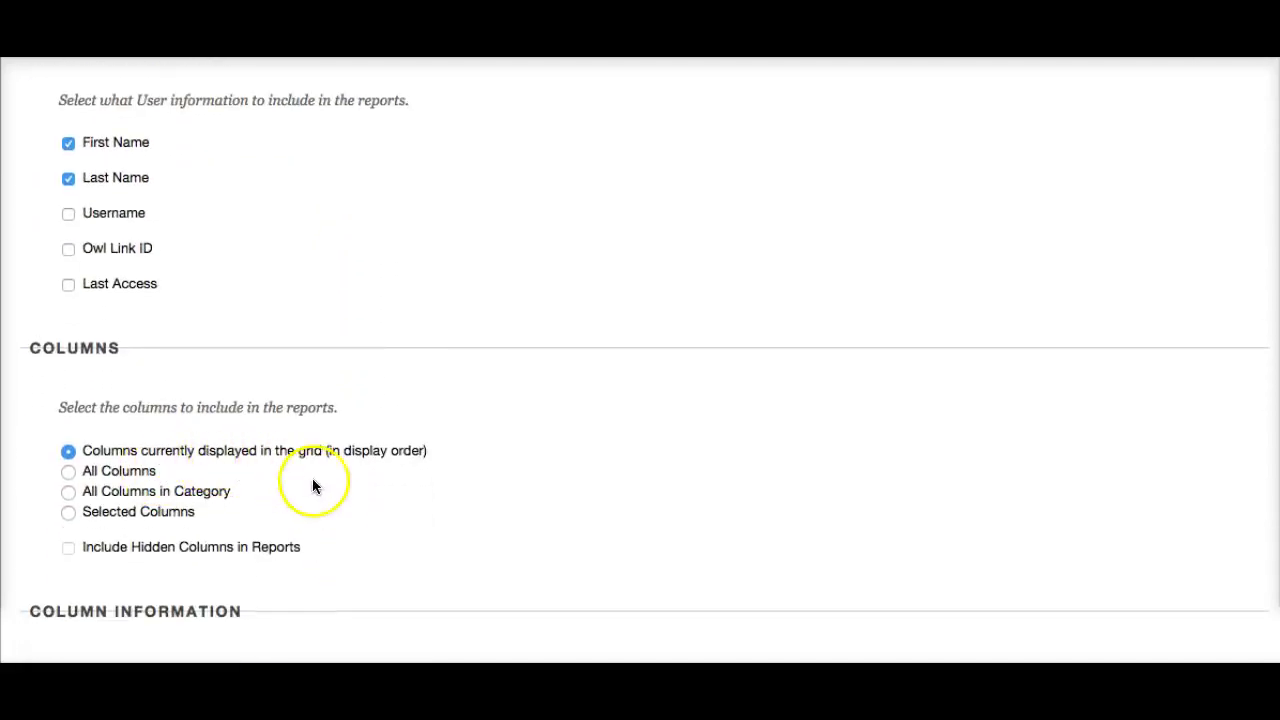
{"action": "scroll", "coordinate": [402, 560], "scroll_direction": "down", "scroll_amount": 4}
{"action": "scroll", "coordinate": [402, 560], "scroll_direction": "down", "scroll_amount": 2}
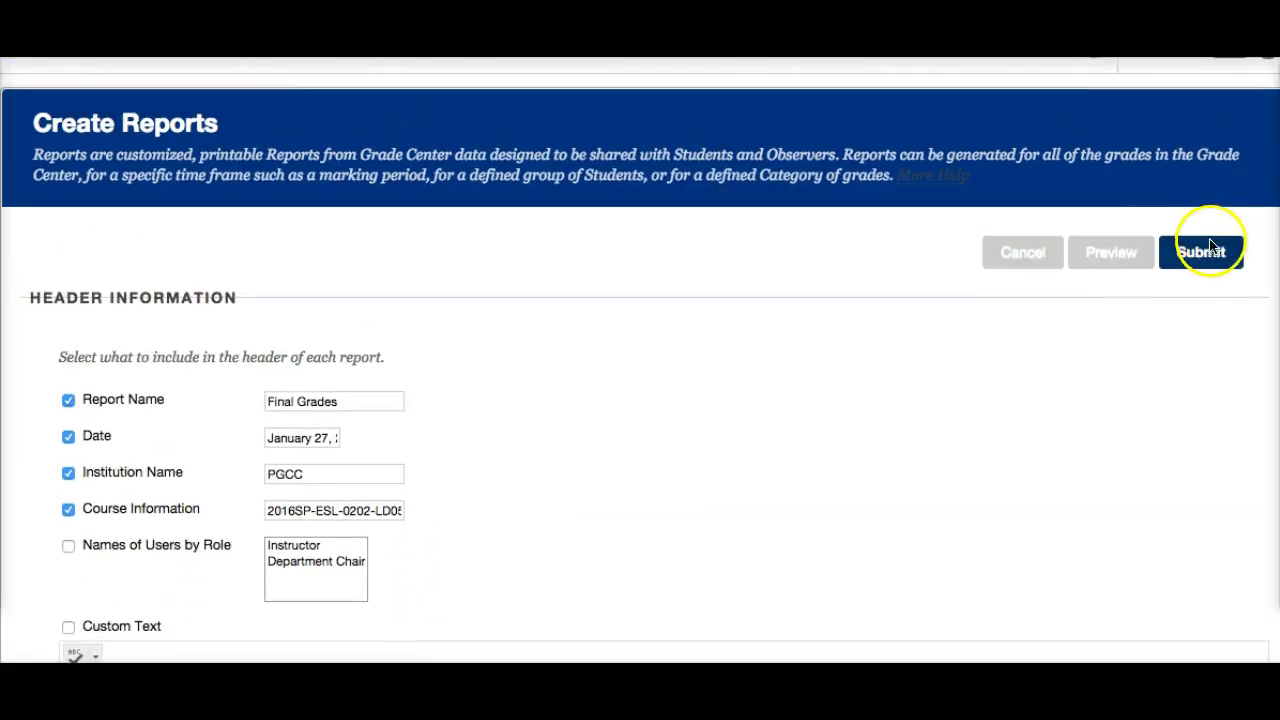
{"action": "left_click", "coordinate": [1210, 250]}
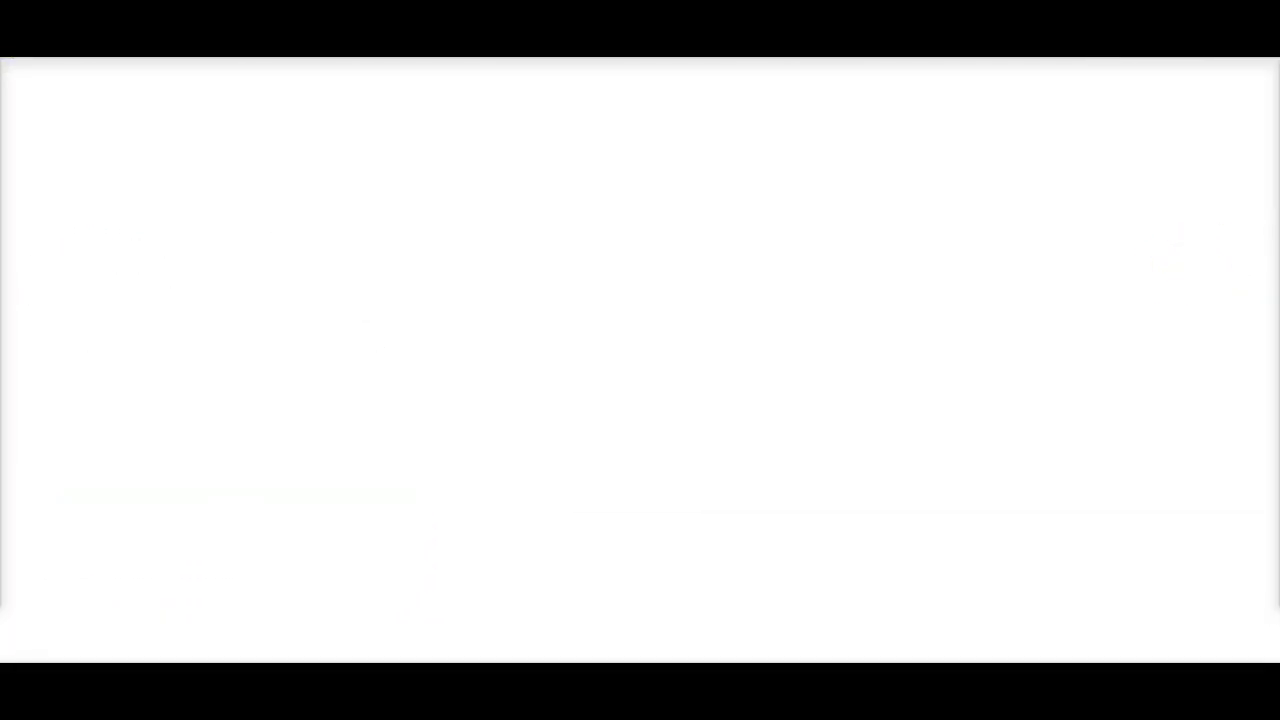